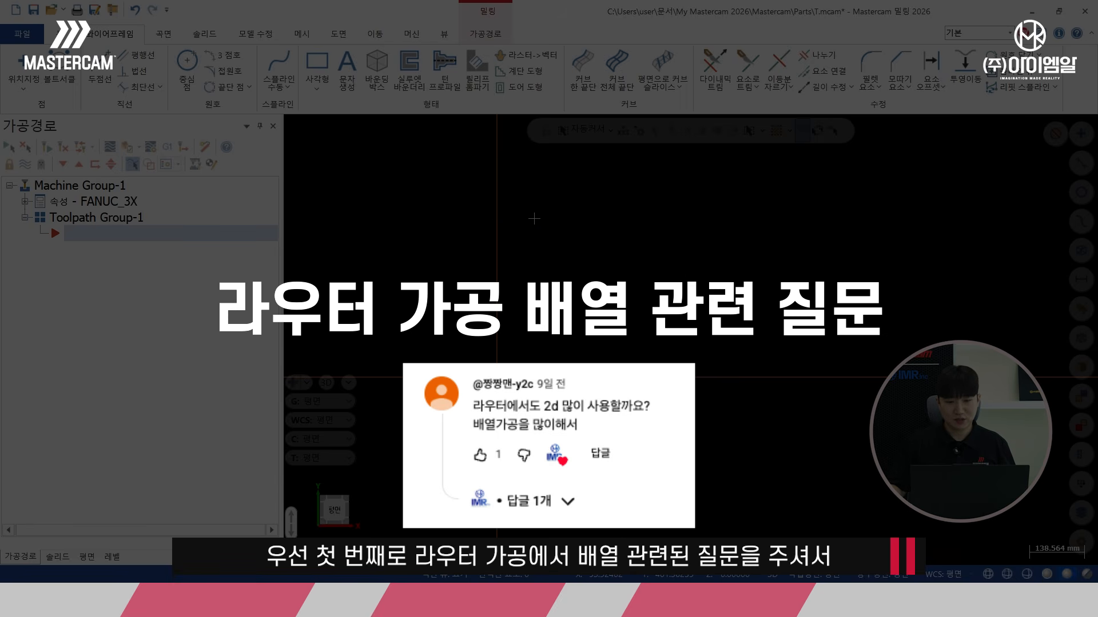
Step: Create a five-sided polygon with a 30 mm radius at a free point above and to the right of the origin
middle_drag(534, 219, 509, 241)
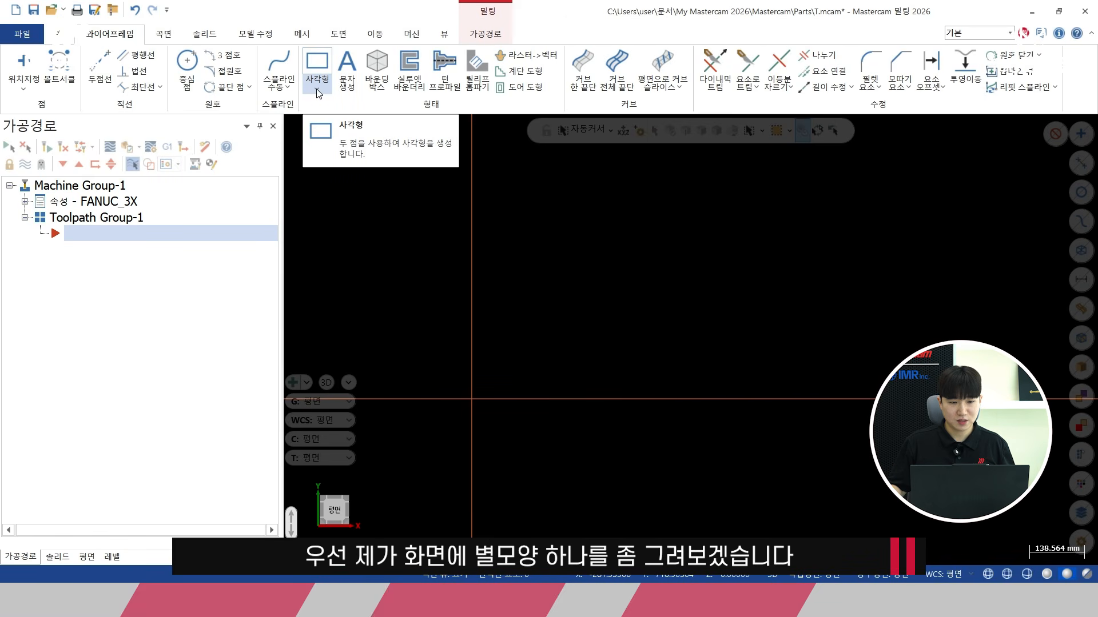
click(317, 89)
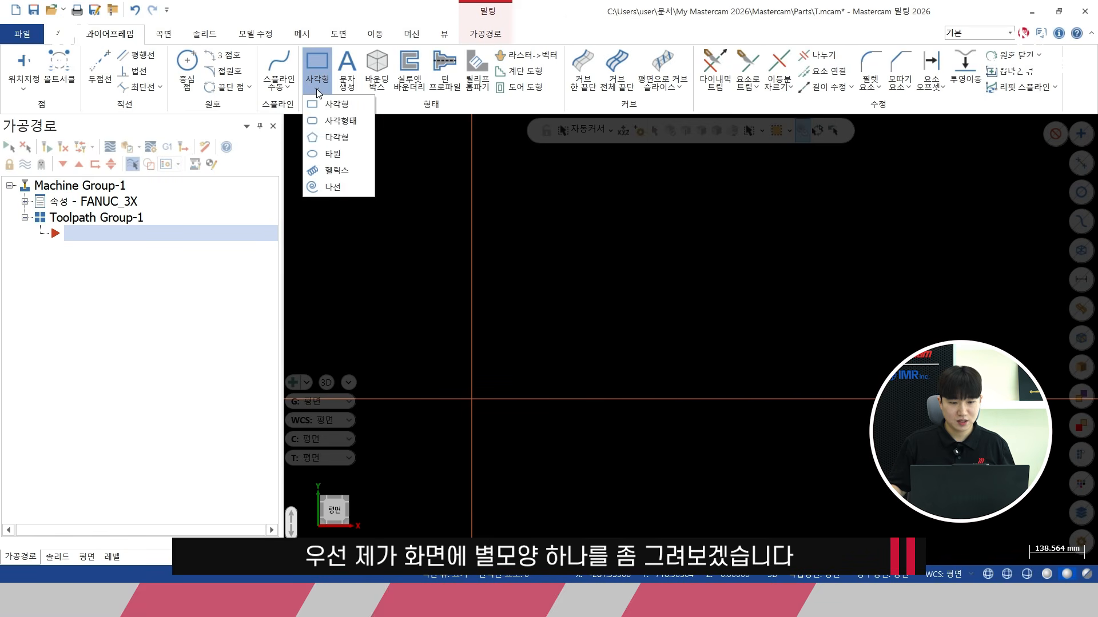
click(331, 139)
middle_drag(604, 231, 523, 345)
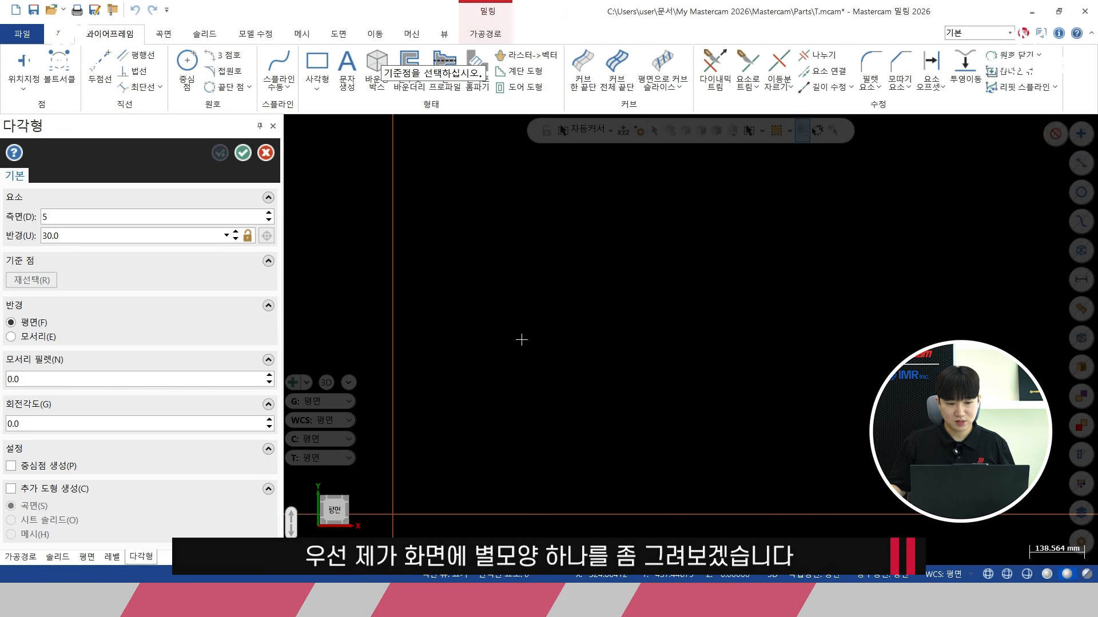
click(495, 281)
double_click(86, 236)
text(30)
key(Return)
scroll(480, 255, up, 3)
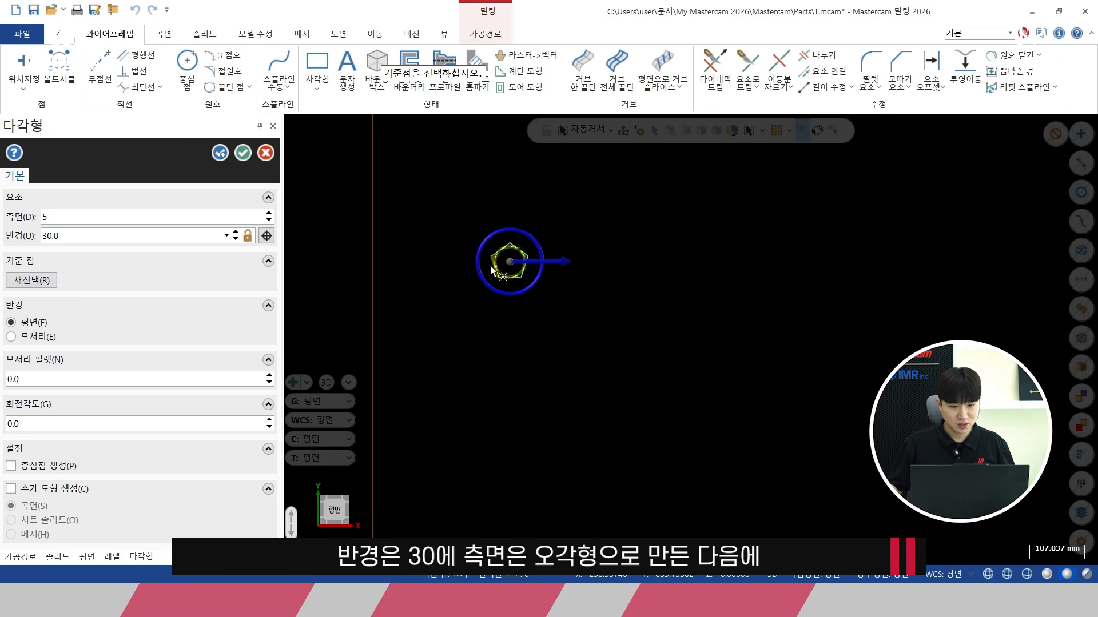
click(243, 153)
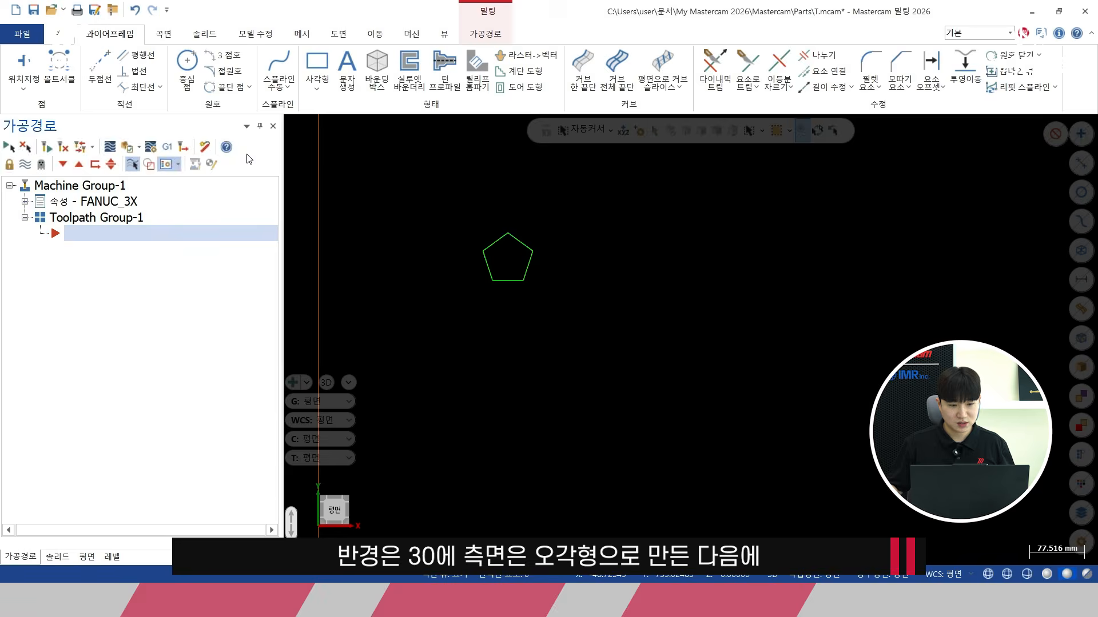
Step: Connect the pentagon's vertices with a closed chain of multi-line segments, skipping one vertex each time to form a star
click(106, 70)
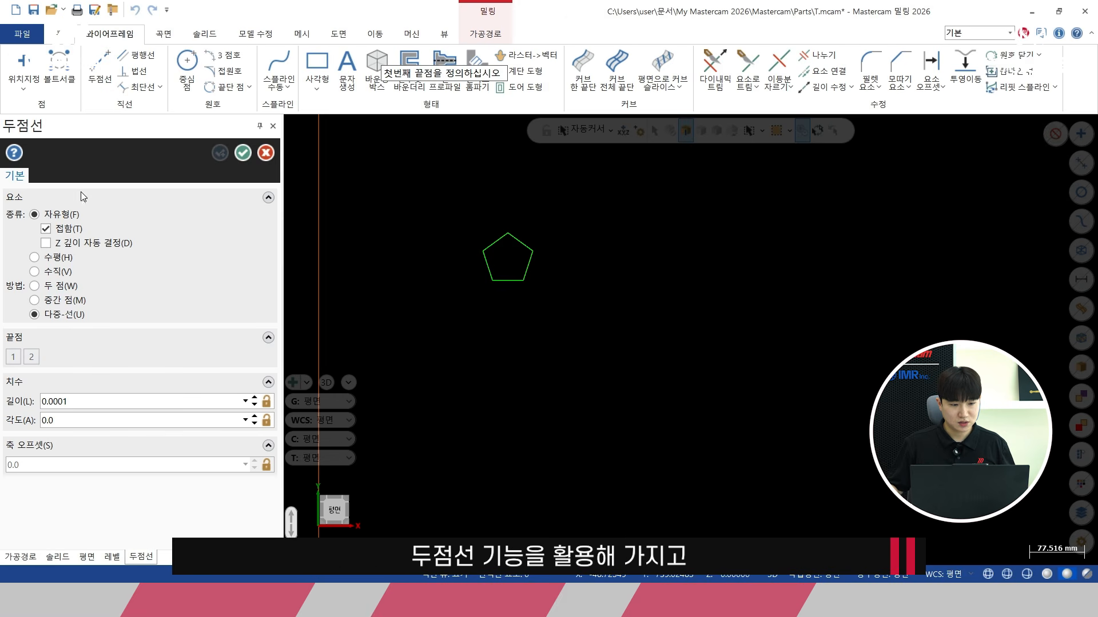
scroll(514, 255, up, 2)
click(68, 314)
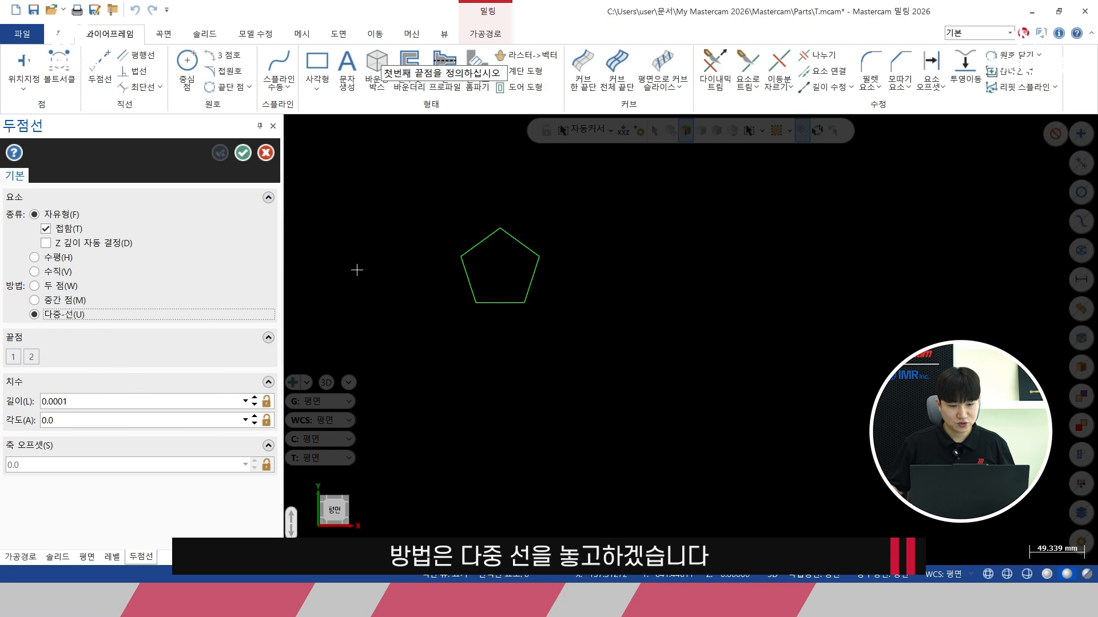
click(501, 228)
click(476, 302)
click(539, 256)
click(461, 256)
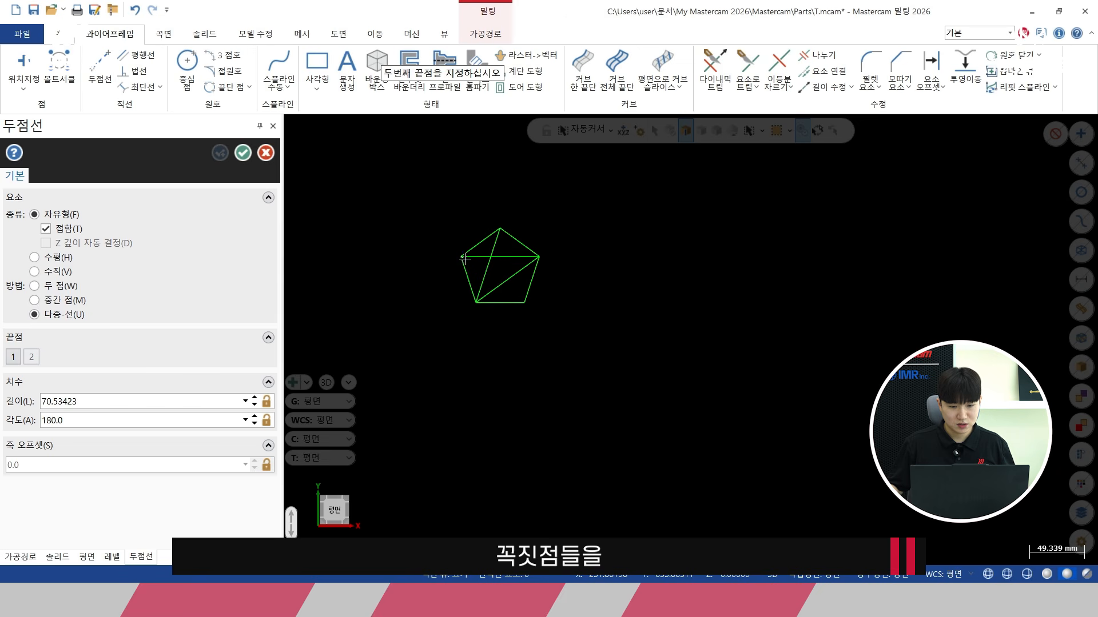
click(524, 303)
click(500, 229)
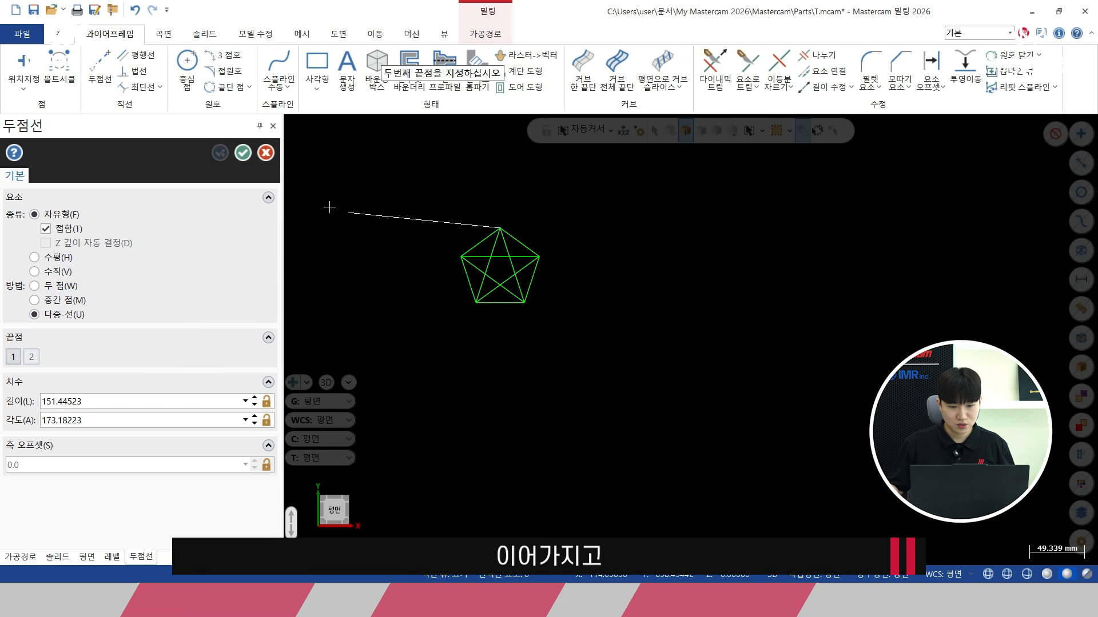
click(246, 156)
Step: Remove the five outer sides of the pentagon using Divide with the Trim type
scroll(471, 245, up, 3)
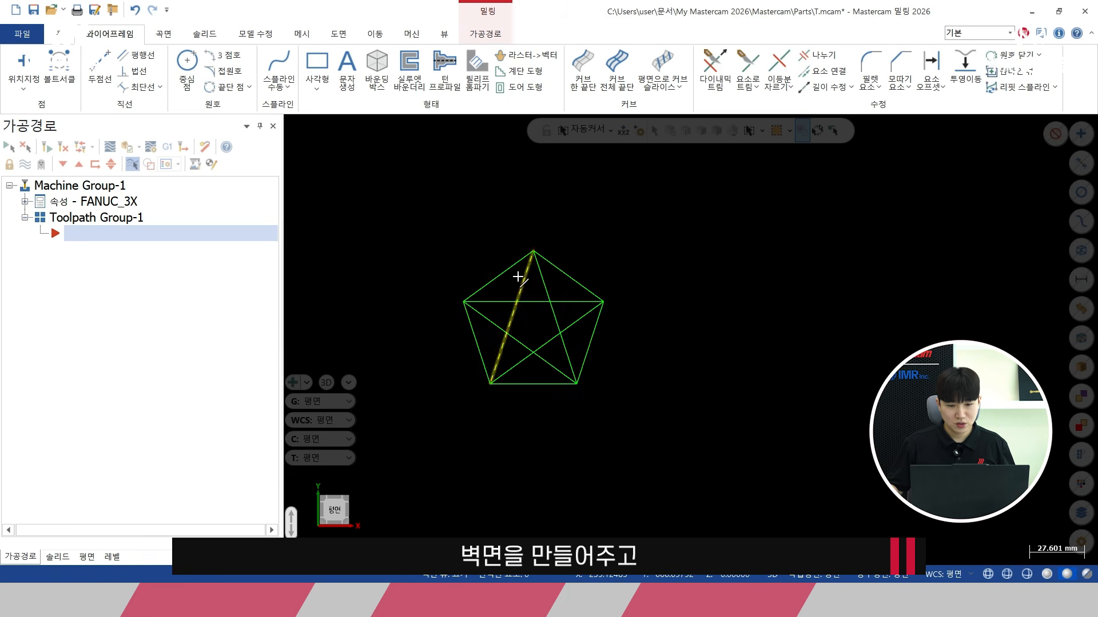
click(818, 55)
click(500, 276)
click(571, 279)
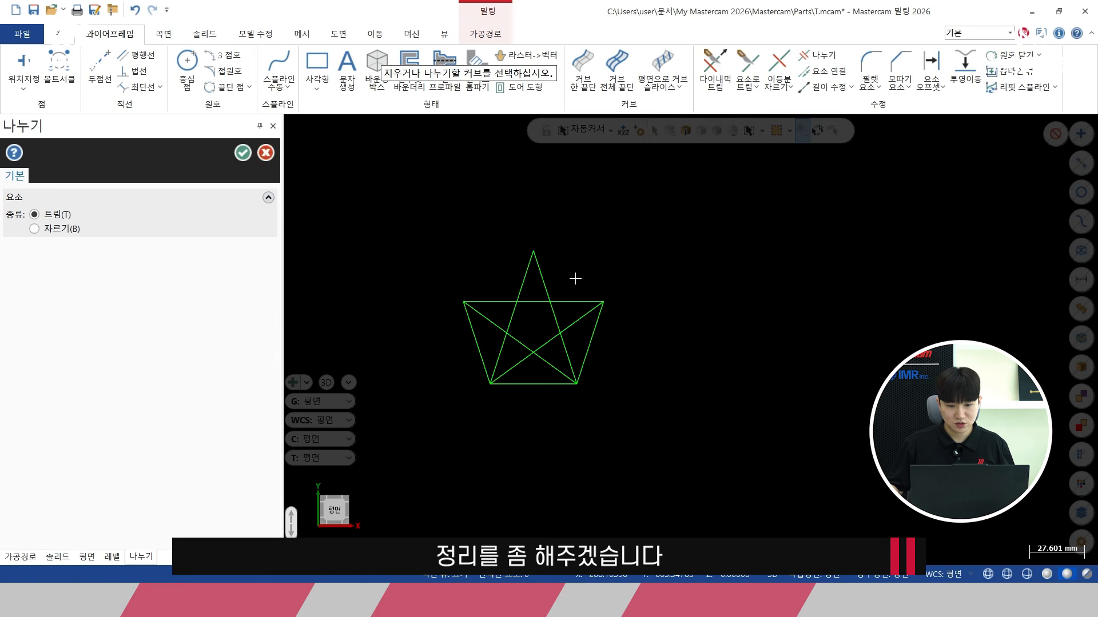
click(590, 336)
click(543, 382)
click(478, 350)
Step: Trim away the line segments inside the star to leave only its outline
click(512, 314)
click(529, 301)
click(550, 312)
click(545, 342)
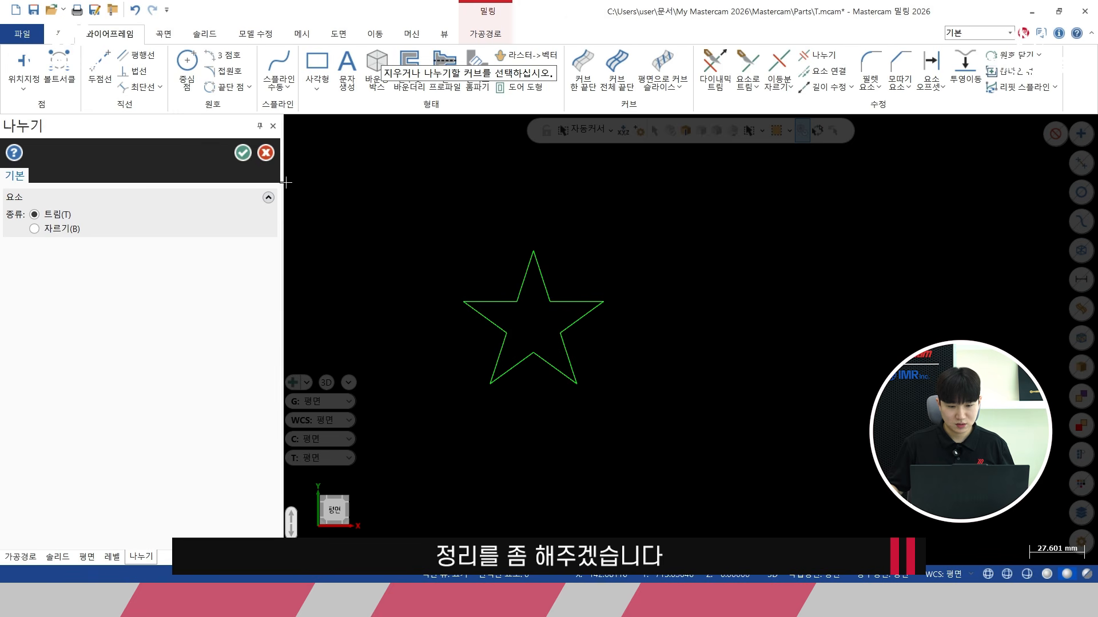
click(242, 152)
Step: Start a rectangular array with the whole star outline as the geometry to copy
scroll(566, 235, down, 8)
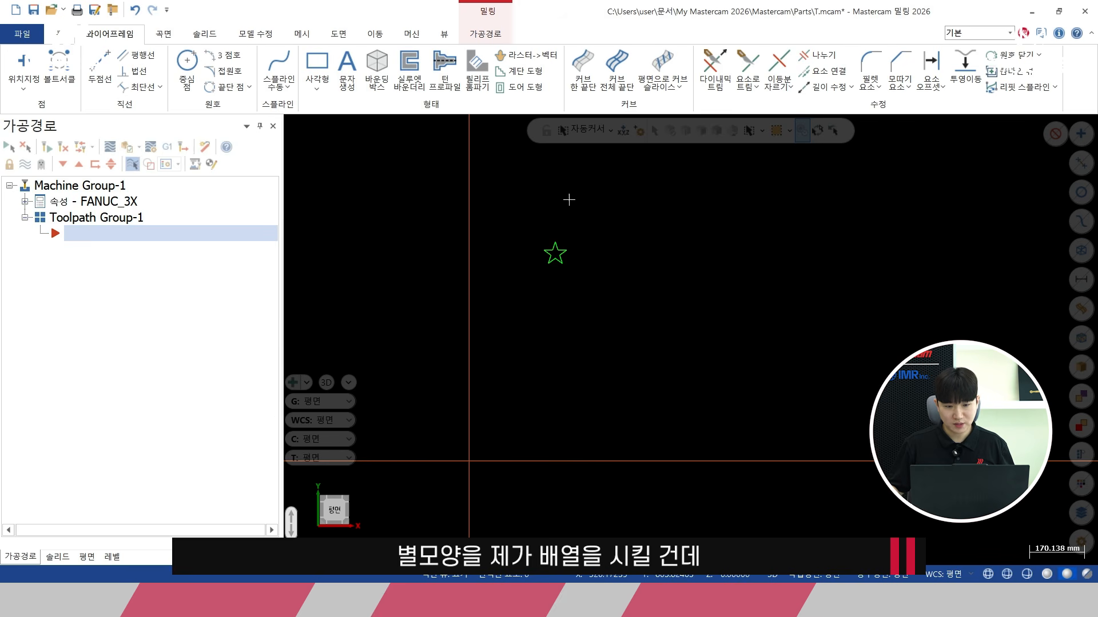
click(377, 35)
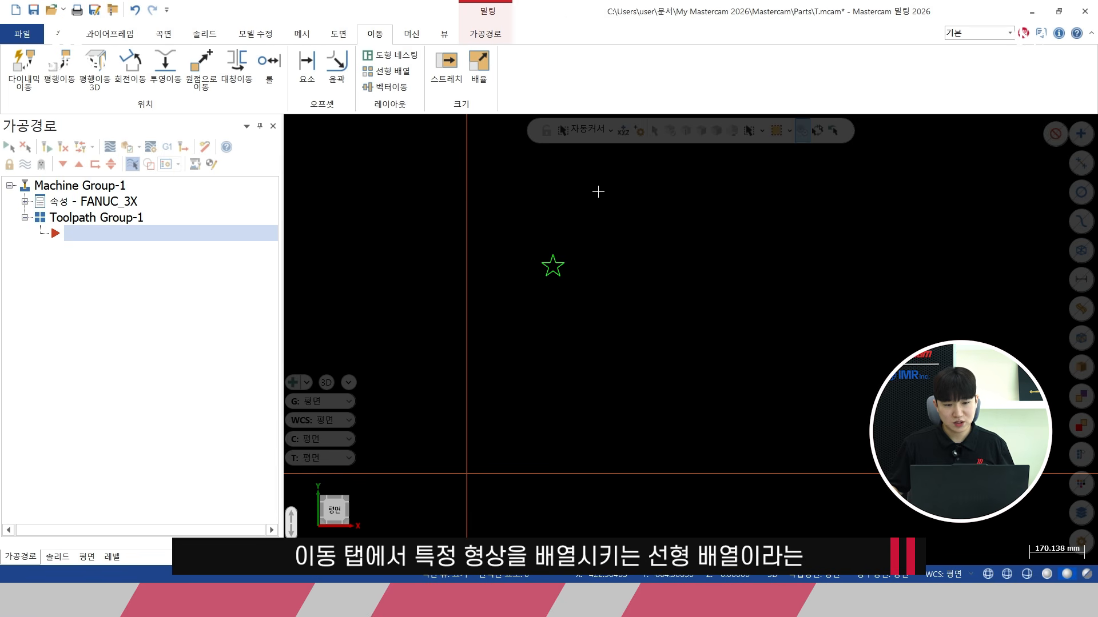
click(399, 79)
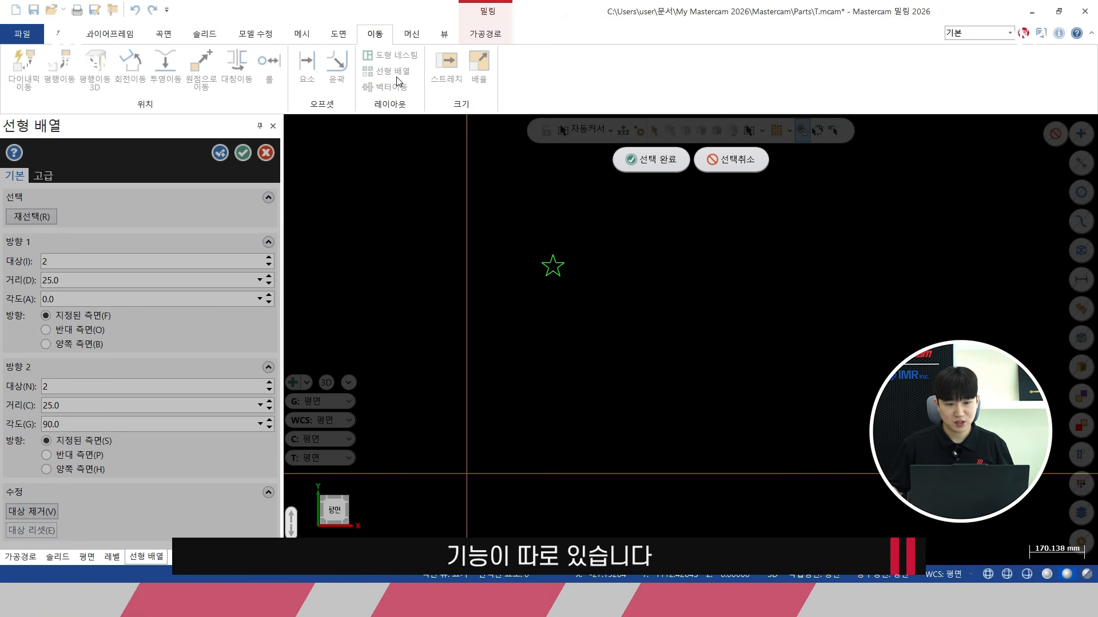
scroll(532, 249, up, 2)
drag(482, 215, 571, 298)
click(647, 162)
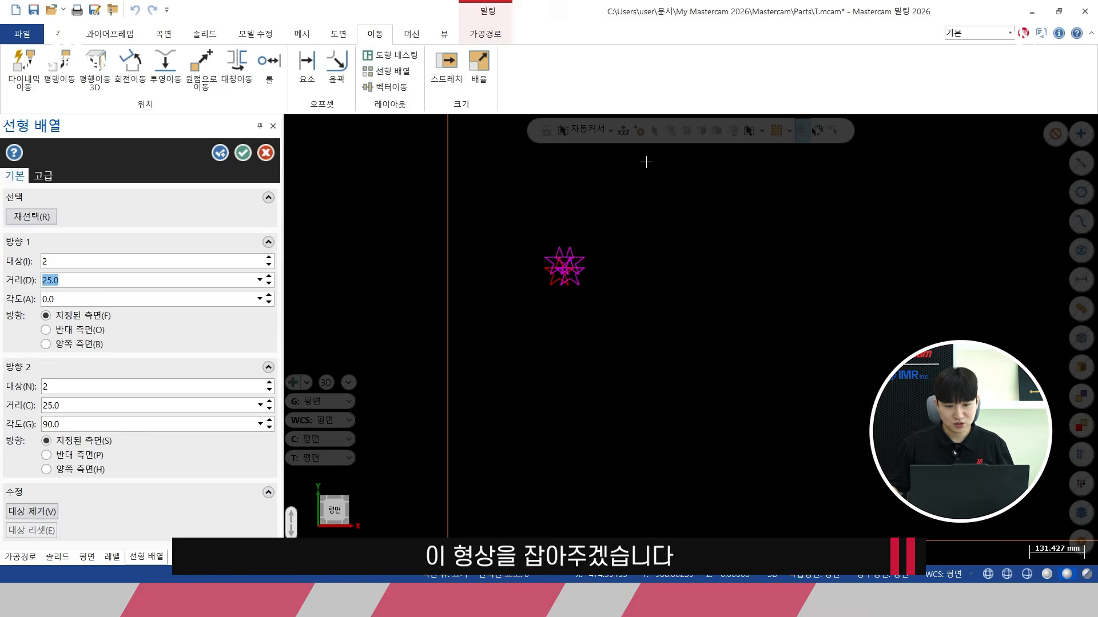
scroll(589, 277, up, 5)
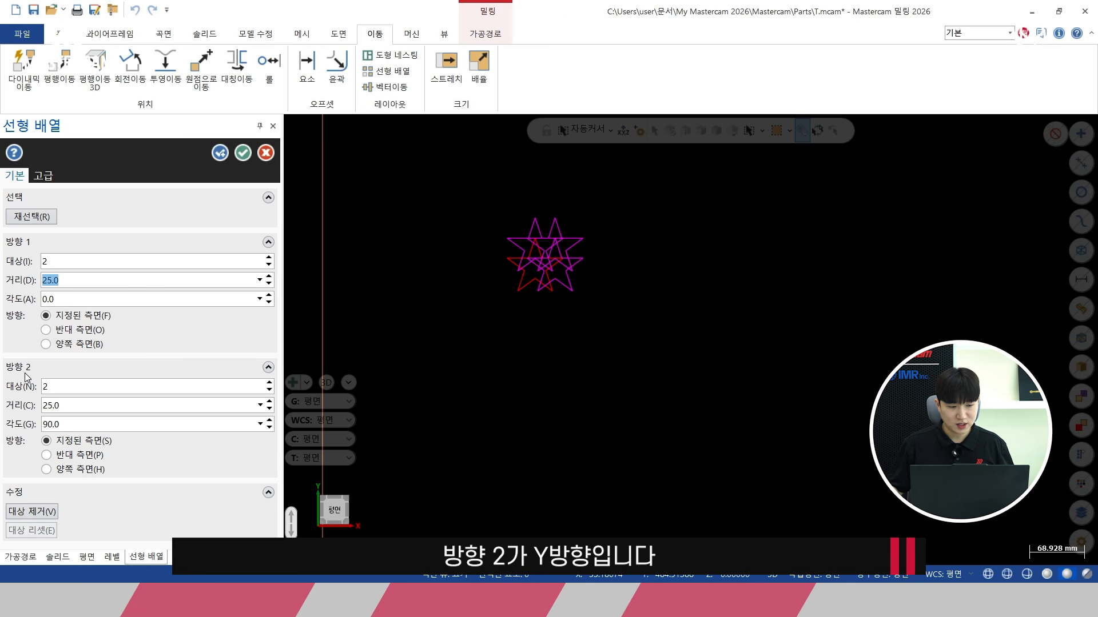
Step: Set the array spacing to 100 mm in both direction 1 and direction 2
middle_drag(452, 183, 484, 313)
click(128, 281)
text(50)
key(BackSpace)
key(BackSpace)
text(100)
key(Return)
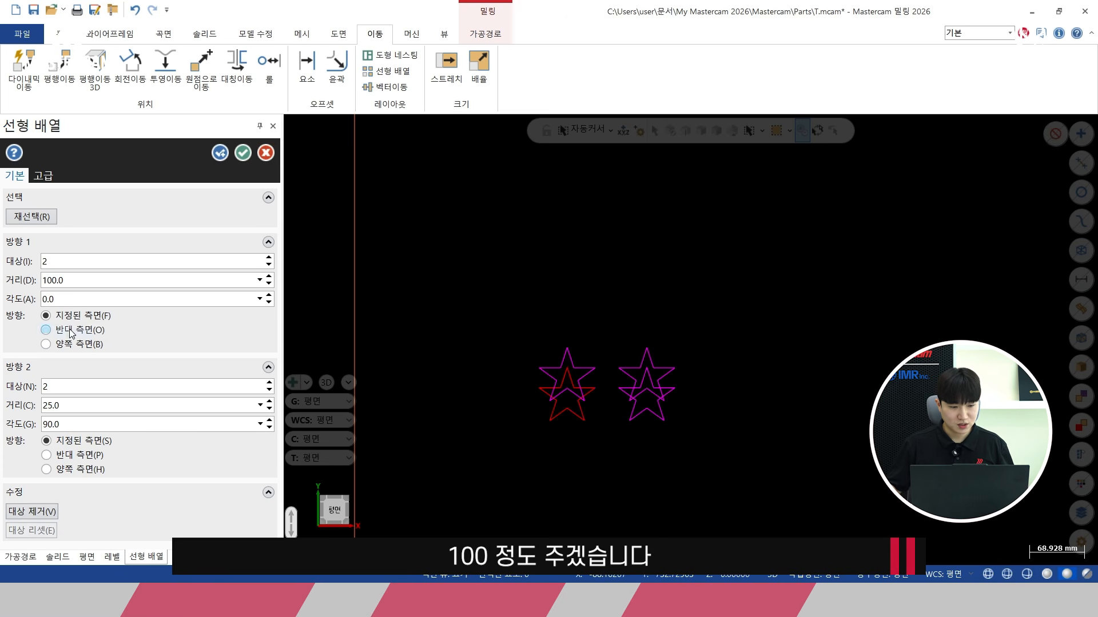
click(77, 406)
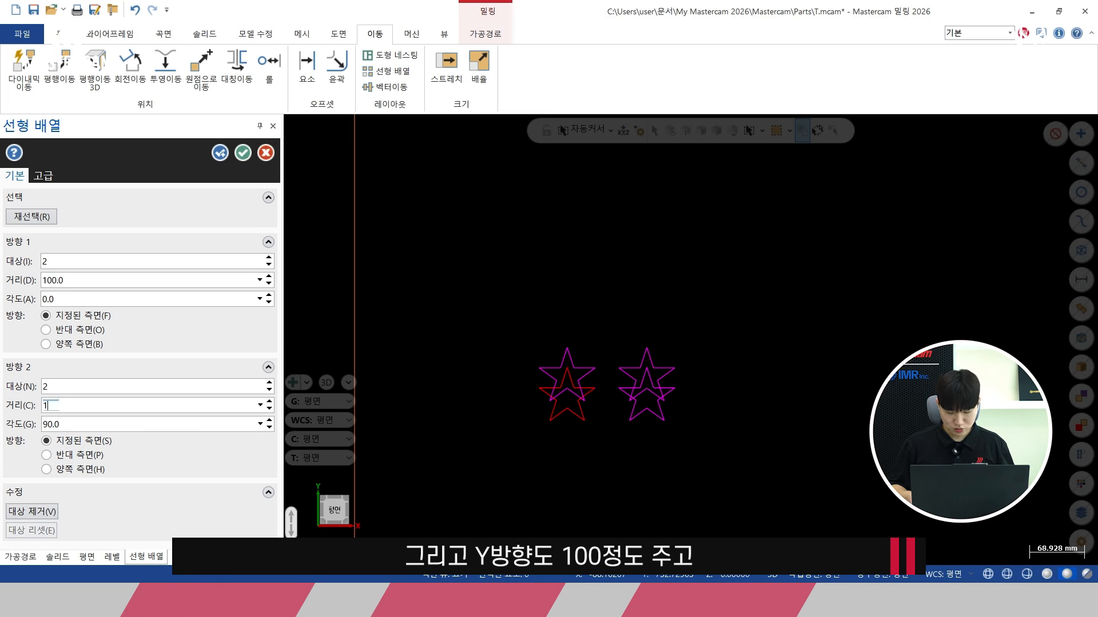
text(100)
key(Return)
scroll(664, 343, down, 1)
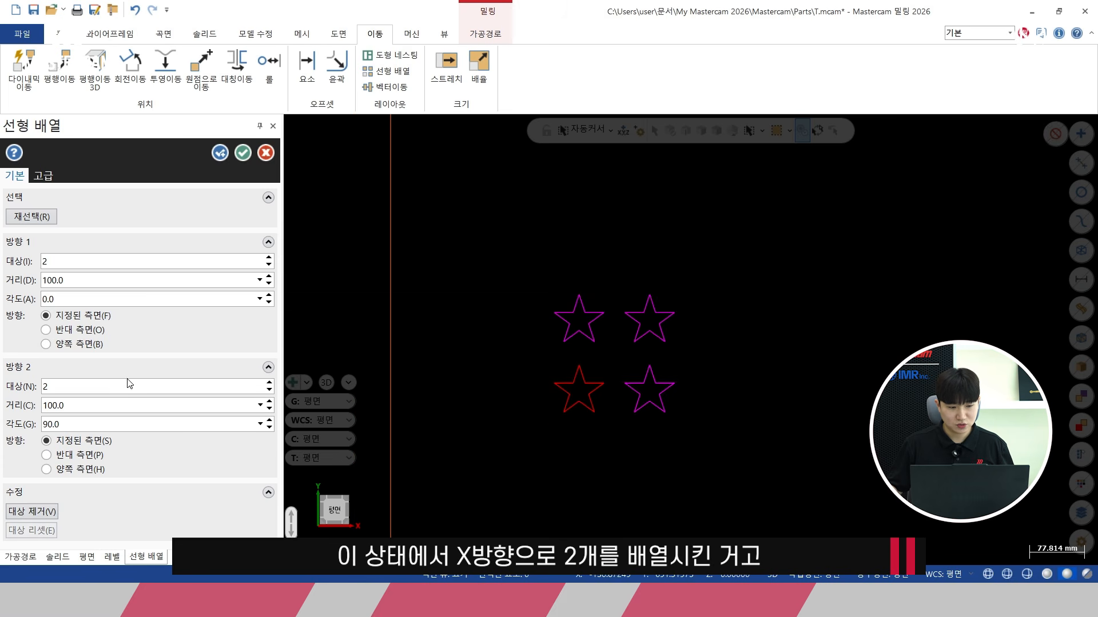
Step: Increase the array's number of instances in direction 1 to 12
double_click(113, 387)
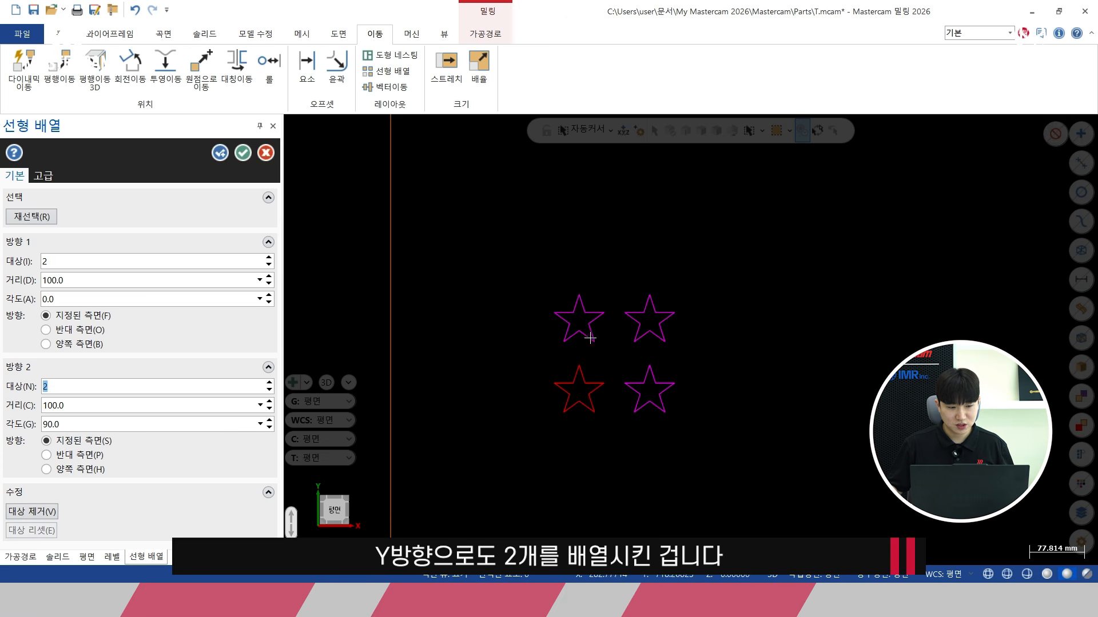
double_click(77, 261)
click(268, 258)
click(268, 257)
click(268, 258)
click(269, 258)
click(268, 258)
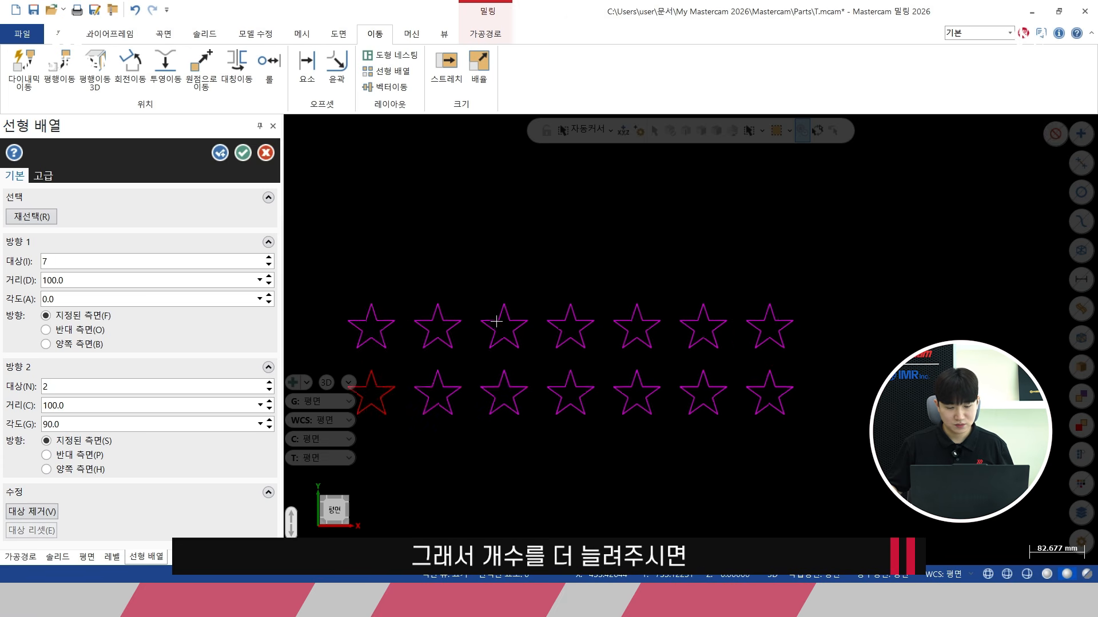
click(269, 258)
click(269, 258)
click(269, 258)
click(269, 257)
click(269, 258)
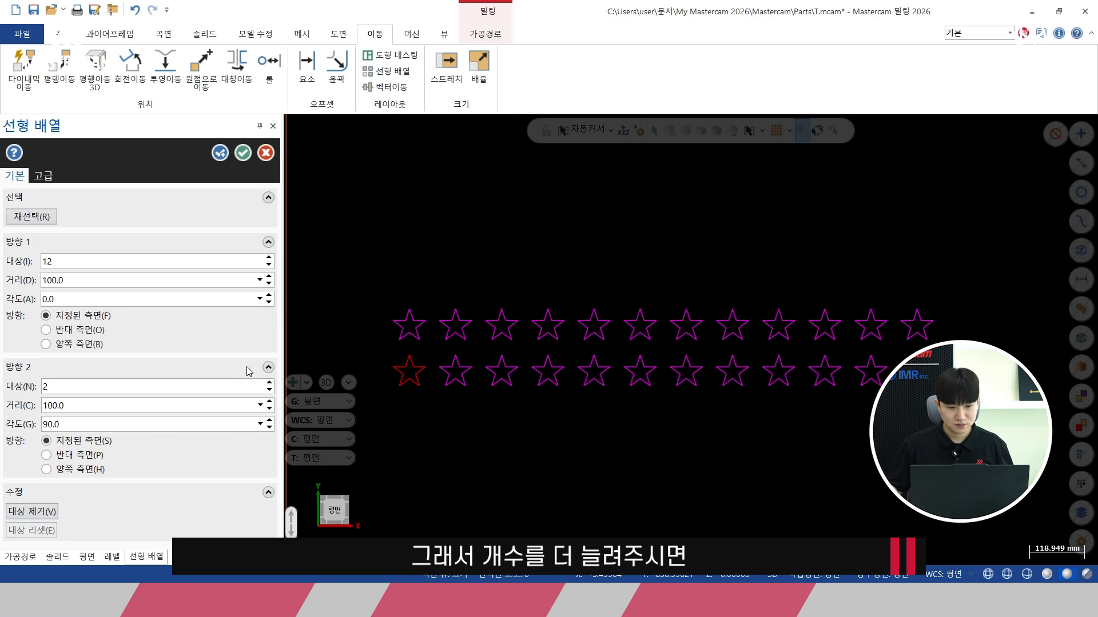
Step: Raise the number of instances in direction 2 to 7 and create the star array
click(269, 383)
click(268, 383)
click(269, 383)
click(269, 383)
click(269, 383)
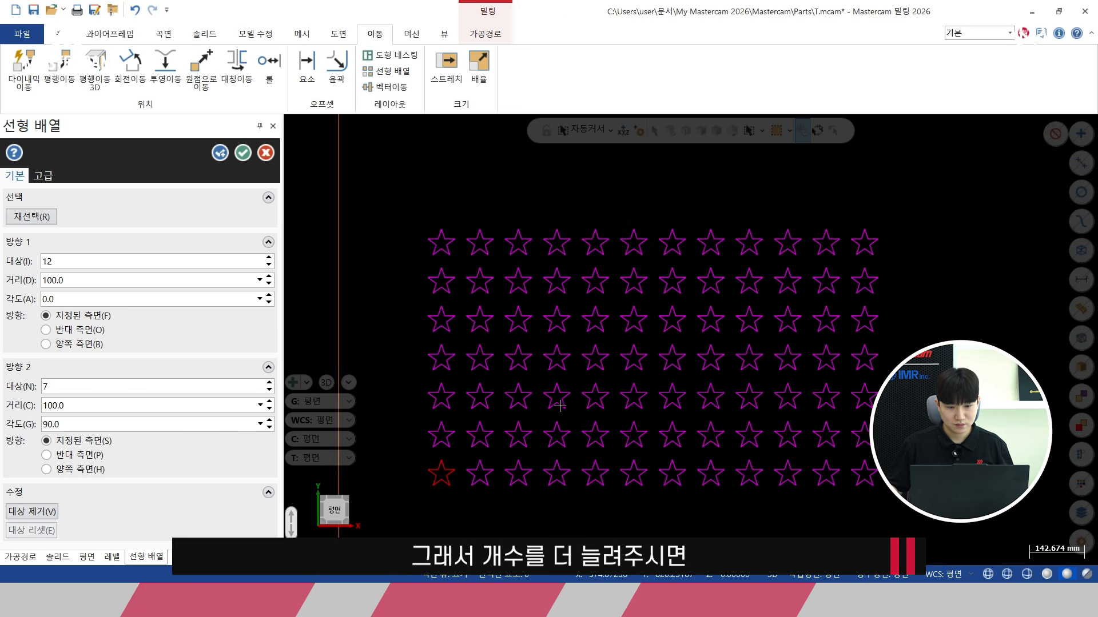
click(243, 153)
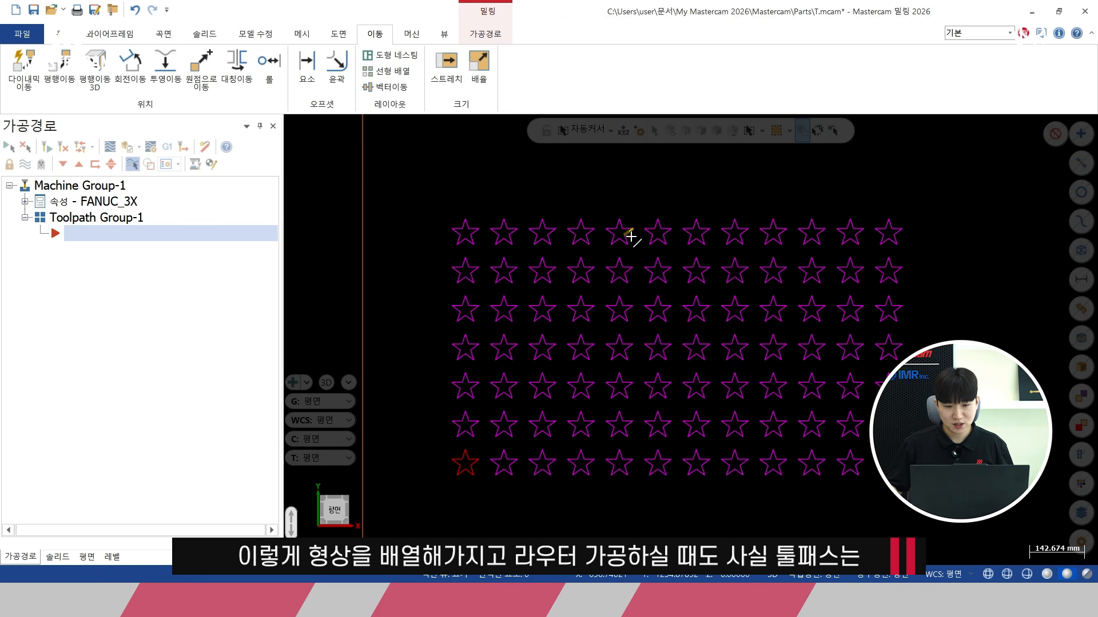
Step: Undo the star array so only the original star is kept
click(496, 35)
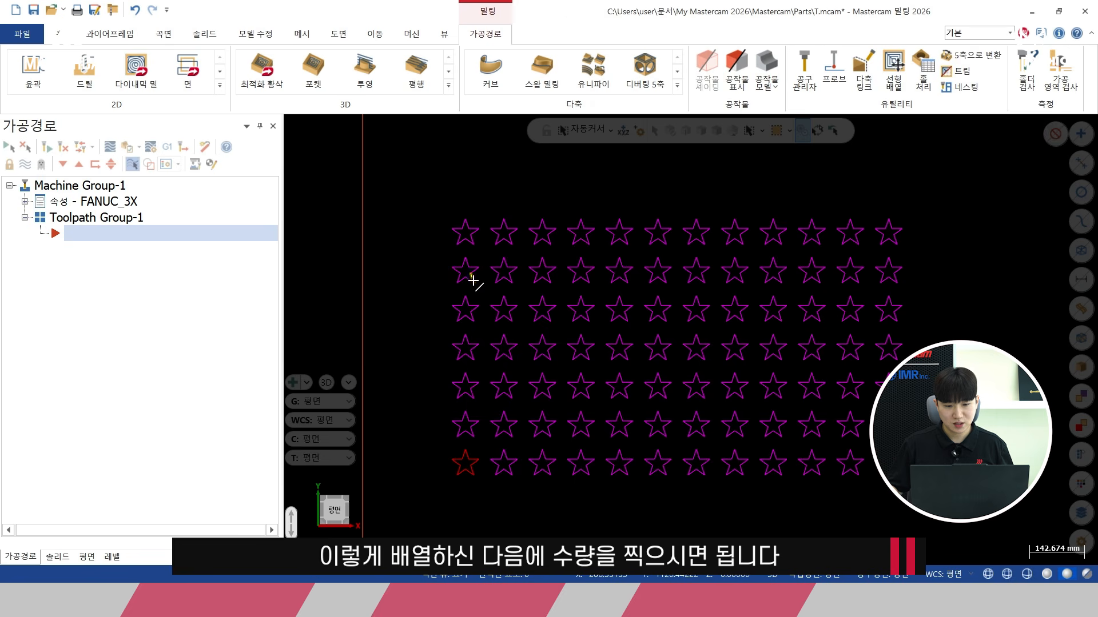
shift+middle_drag(475, 309, 513, 302)
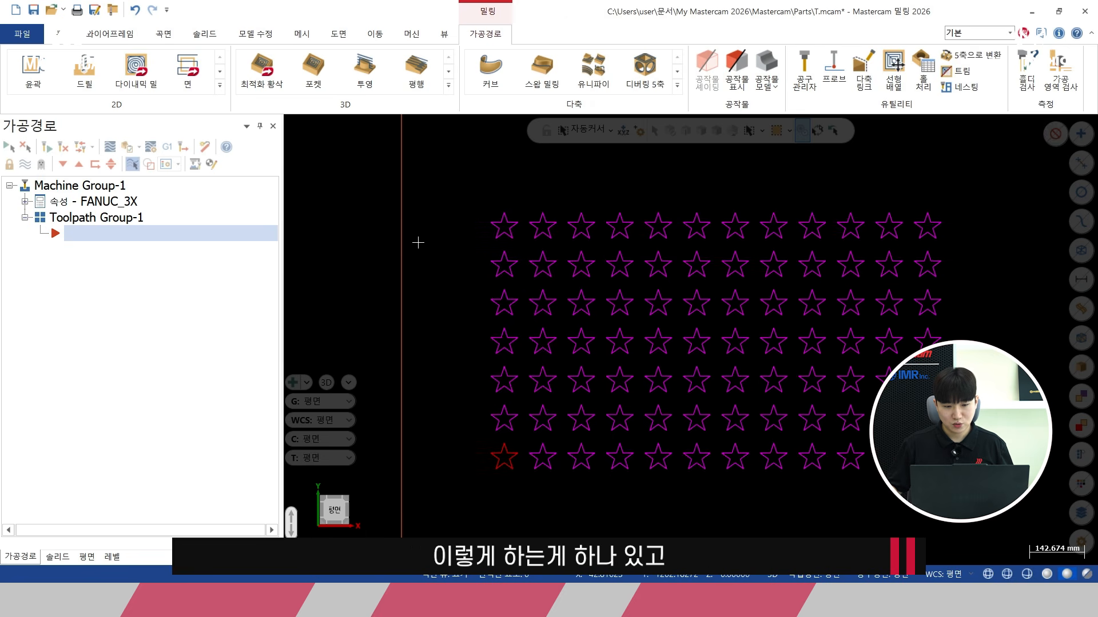
click(135, 9)
Step: Open the geometry nesting settings for laying out the star on a sheet
click(375, 34)
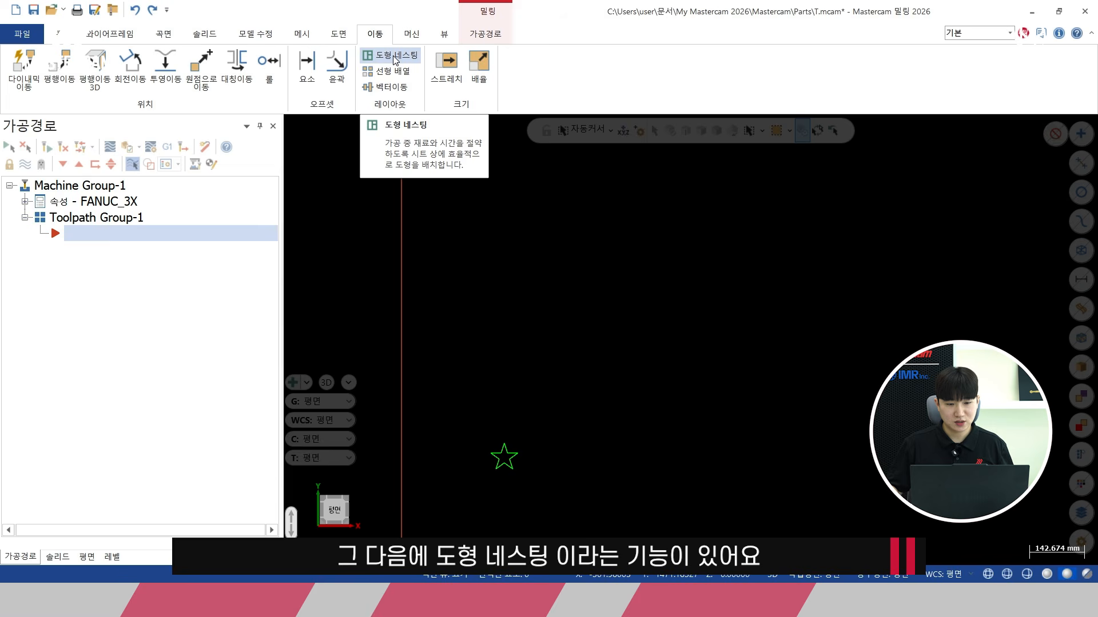
scroll(486, 291, down, 1)
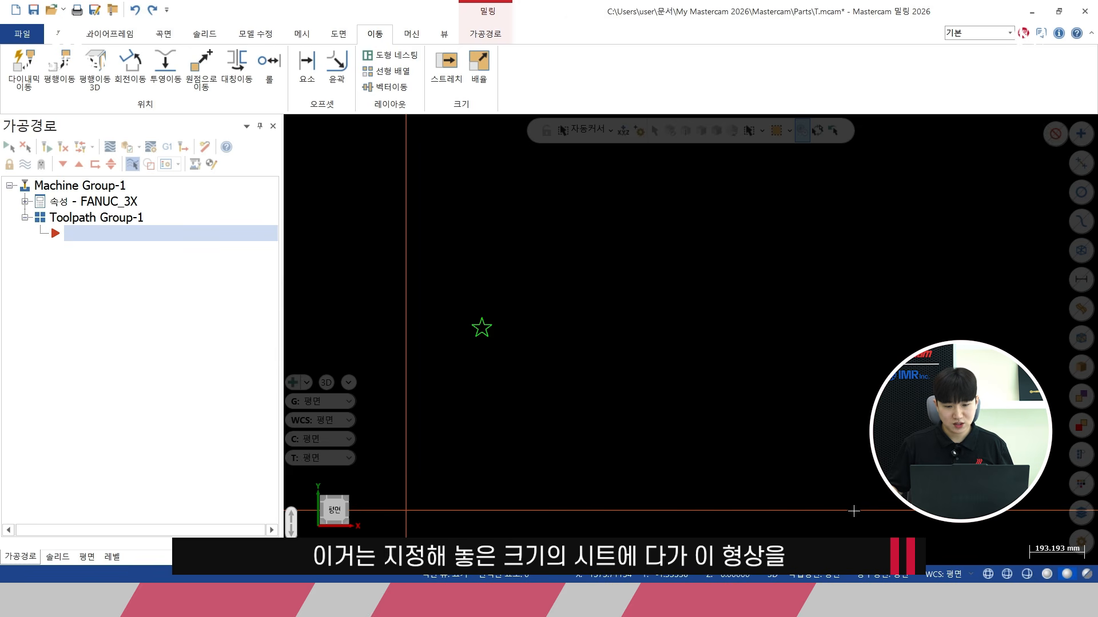
scroll(475, 340, up, 1)
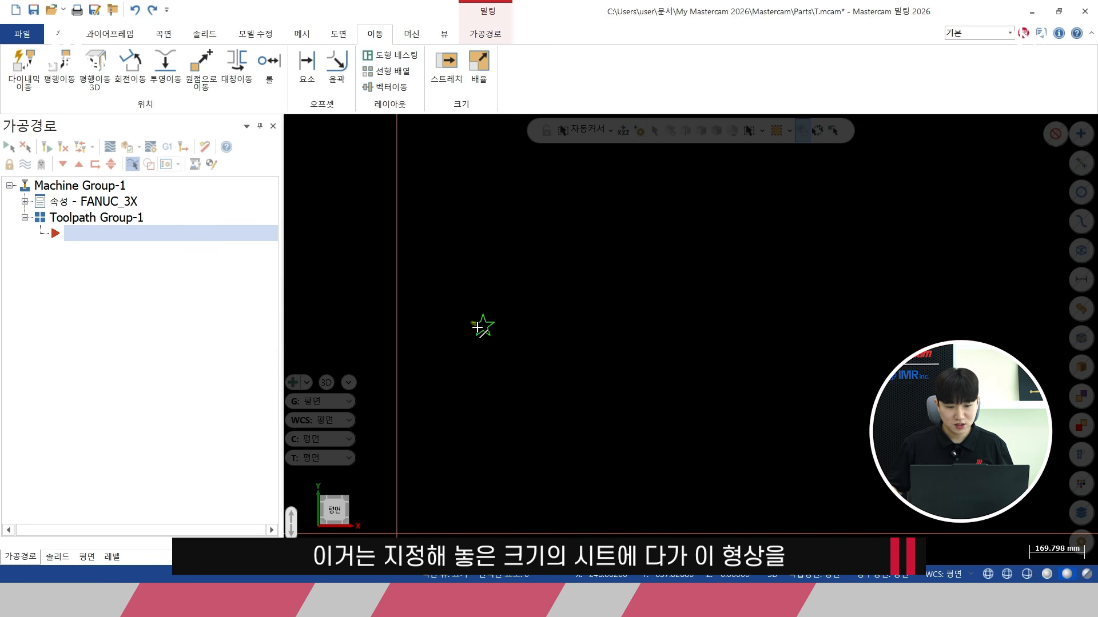
click(404, 56)
drag(392, 51, 419, 88)
click(810, 91)
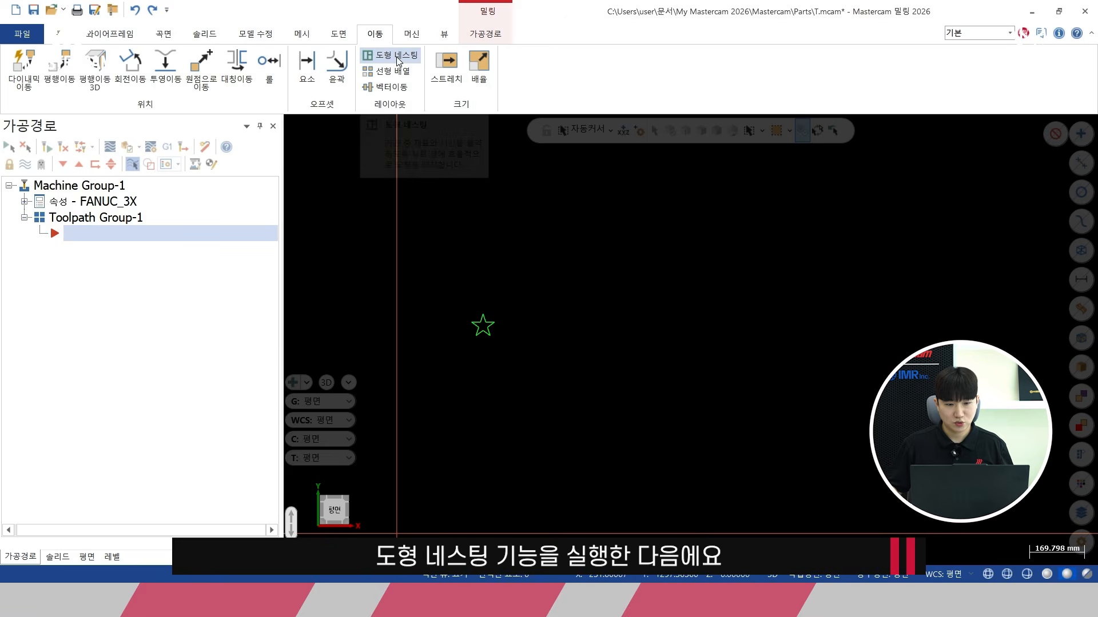
click(398, 60)
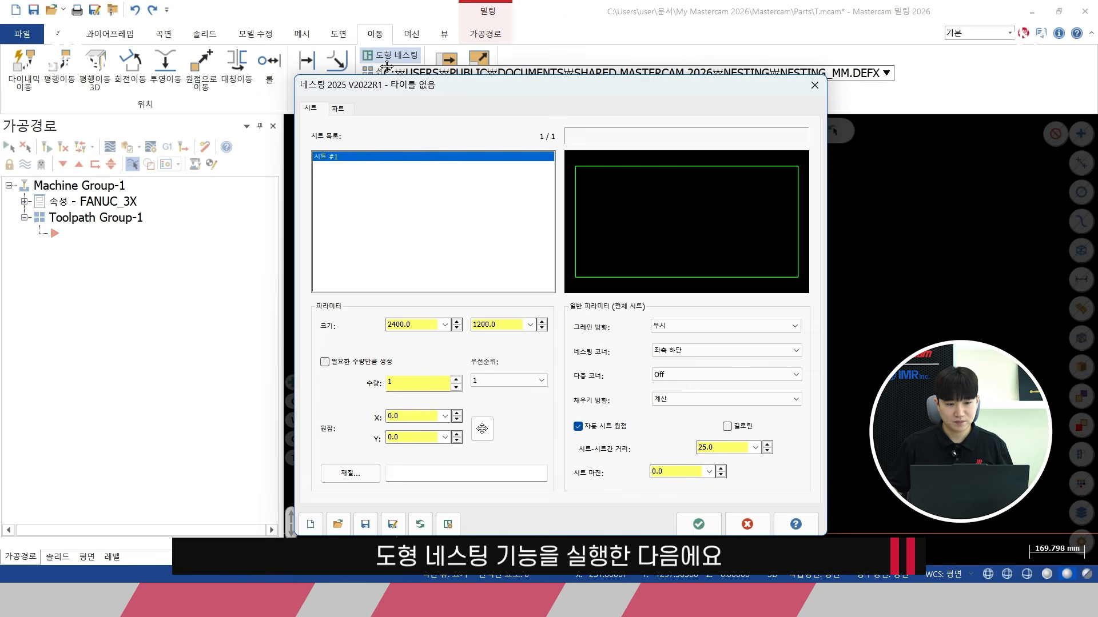
Step: Set the size of nesting sheet #1 to 1000 by 600 mm
click(345, 115)
click(313, 109)
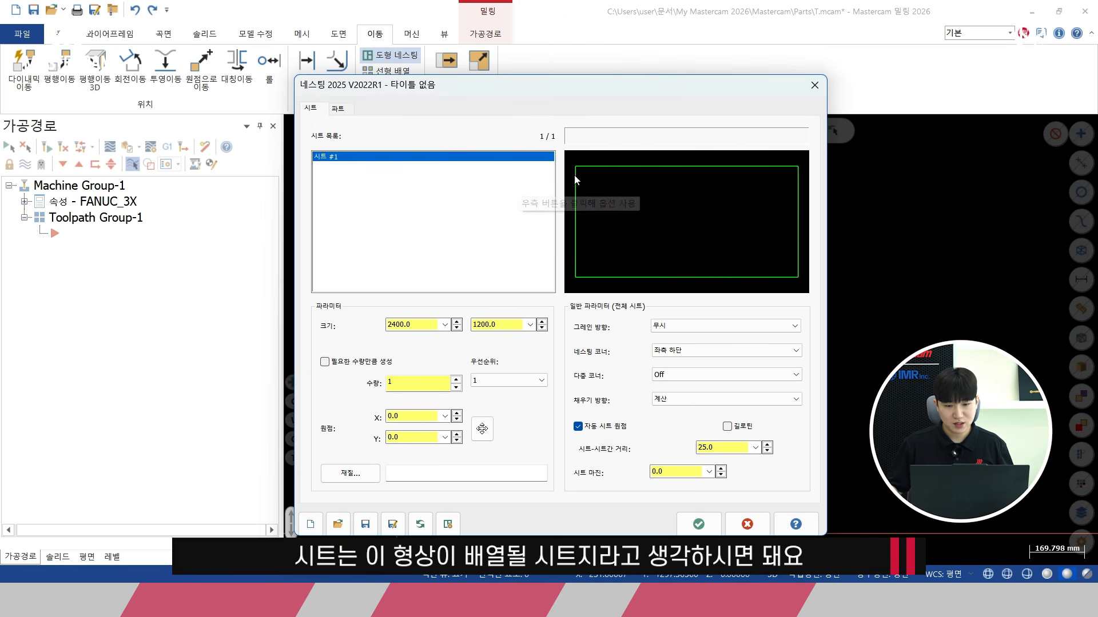
double_click(437, 323)
text(1000)
key(Tab)
text(600)
key(Return)
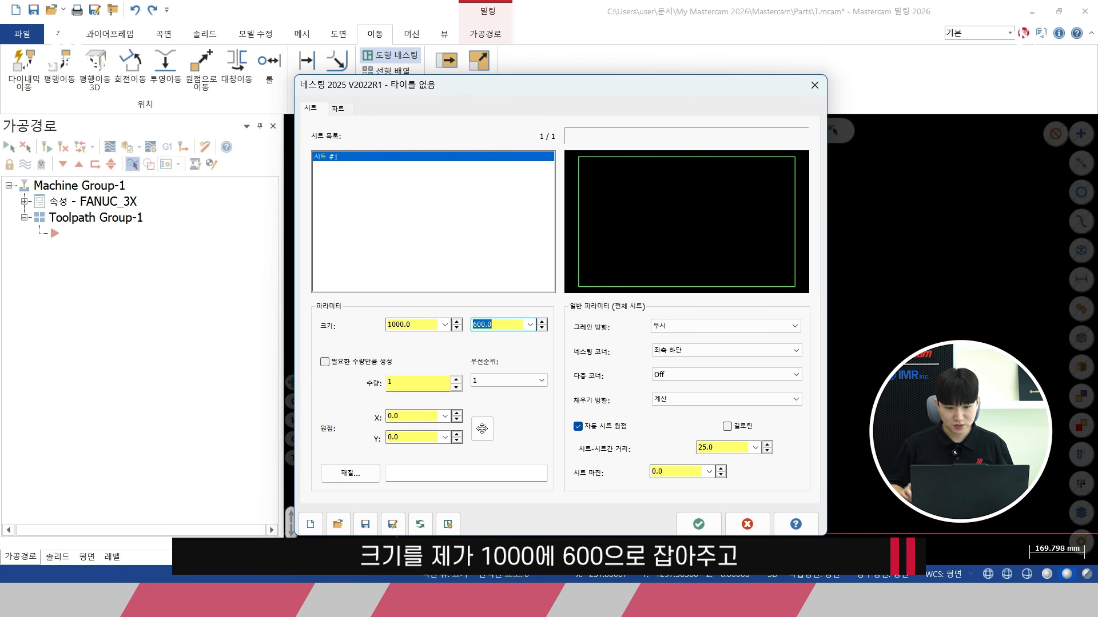
Step: Add the star outline to the nesting parts as a chained part
click(338, 110)
right_click(373, 182)
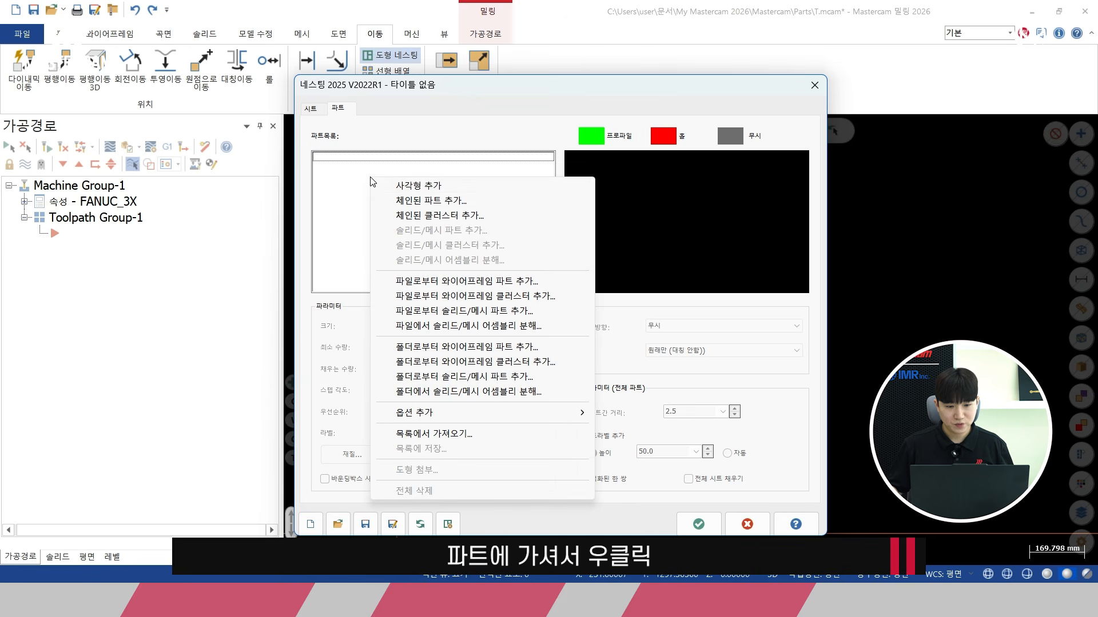
click(426, 200)
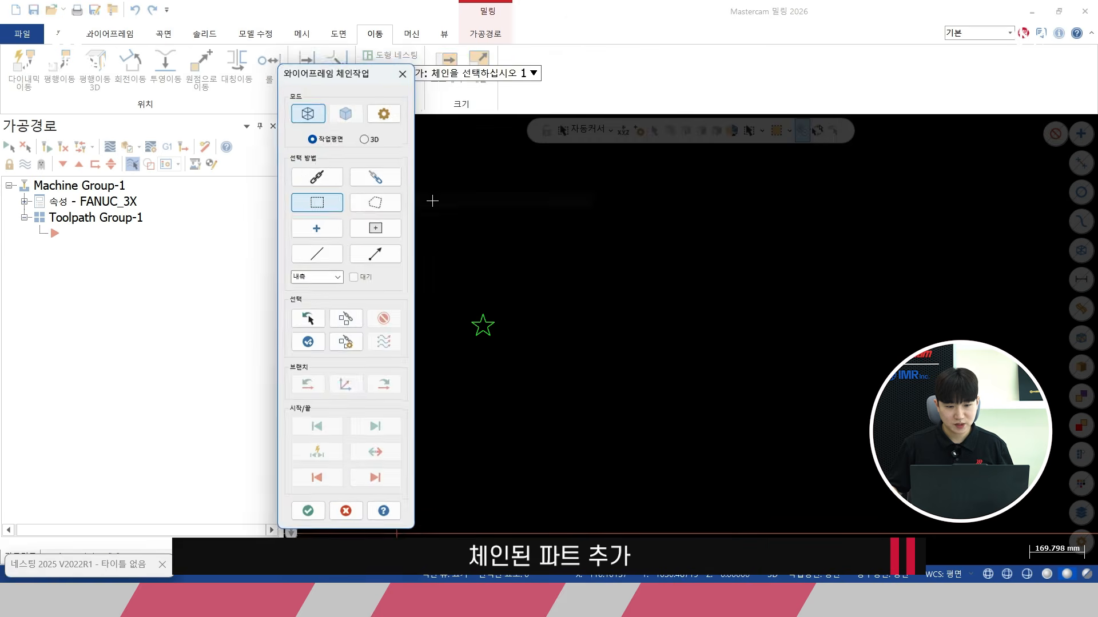
middle_drag(466, 321, 659, 323)
scroll(661, 323, up, 8)
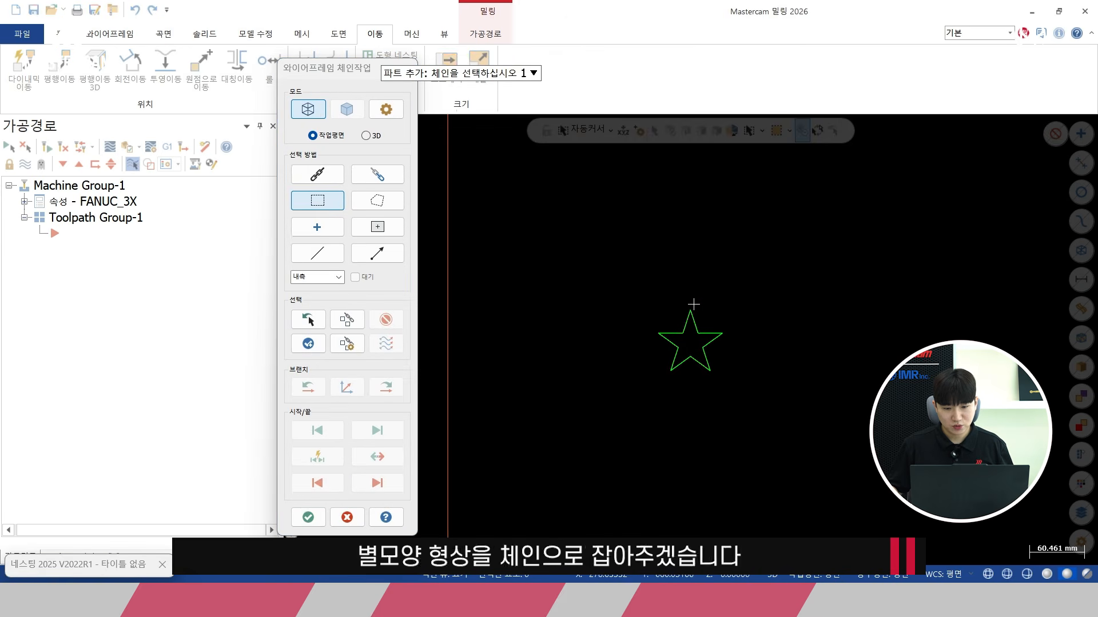
click(318, 174)
scroll(684, 322, up, 2)
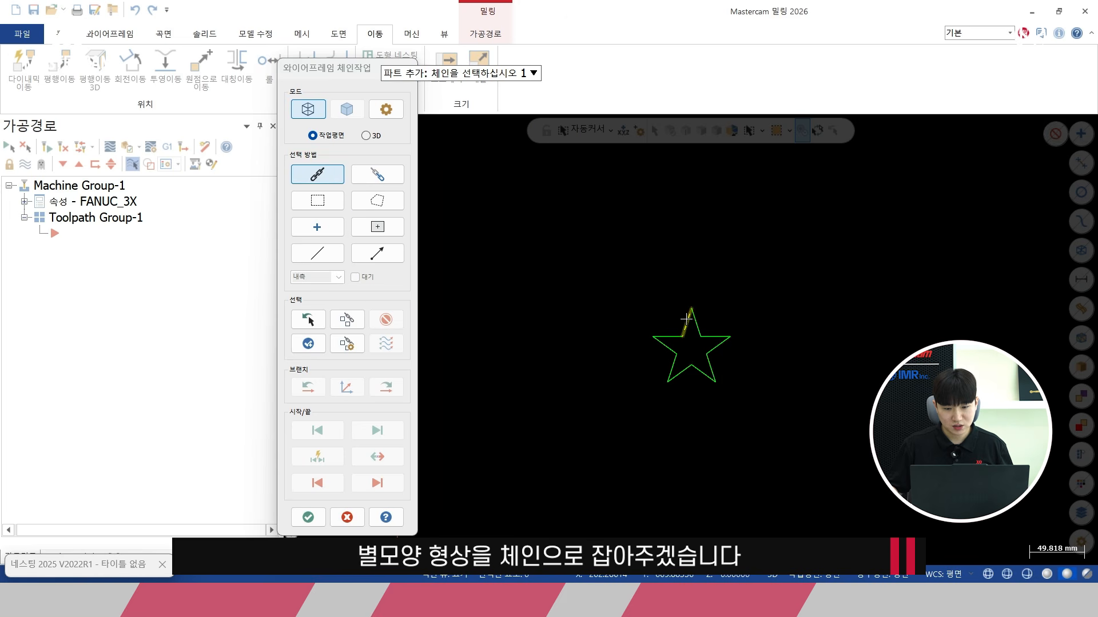
click(686, 321)
click(307, 517)
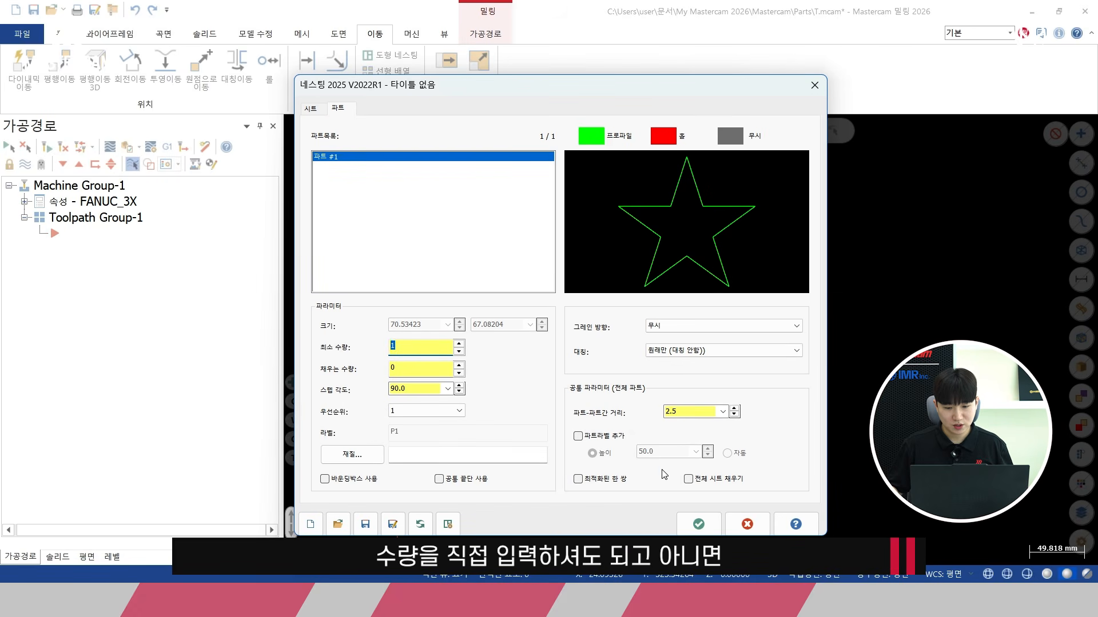
Step: Set the star part to fill the entire sheet, allow original or mirrored placement, and run the nesting
click(692, 481)
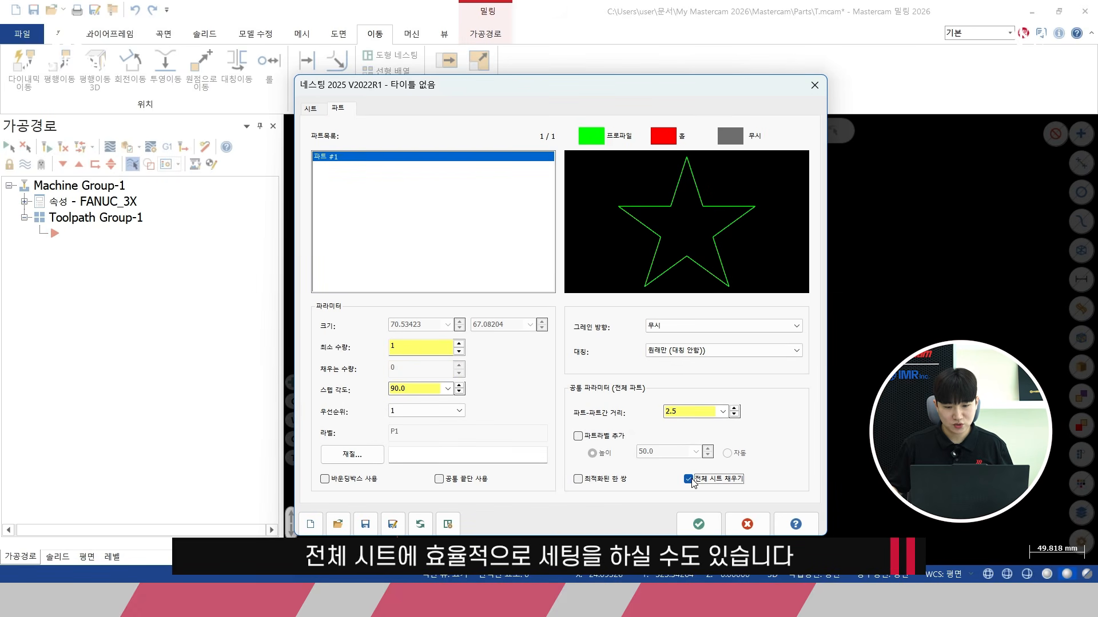
click(692, 351)
click(683, 372)
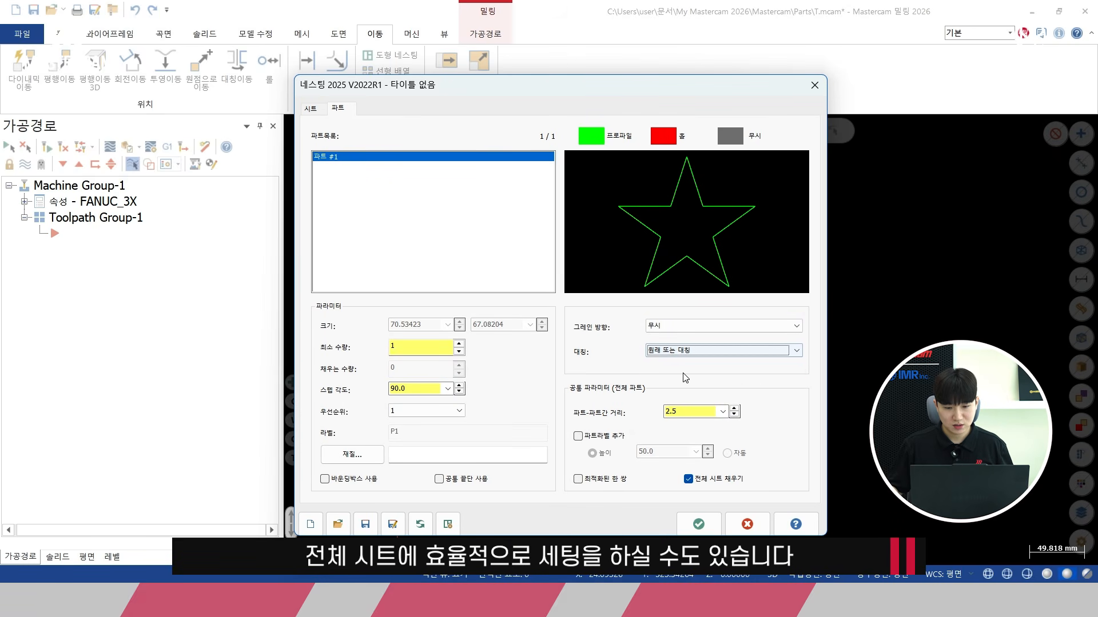
click(698, 525)
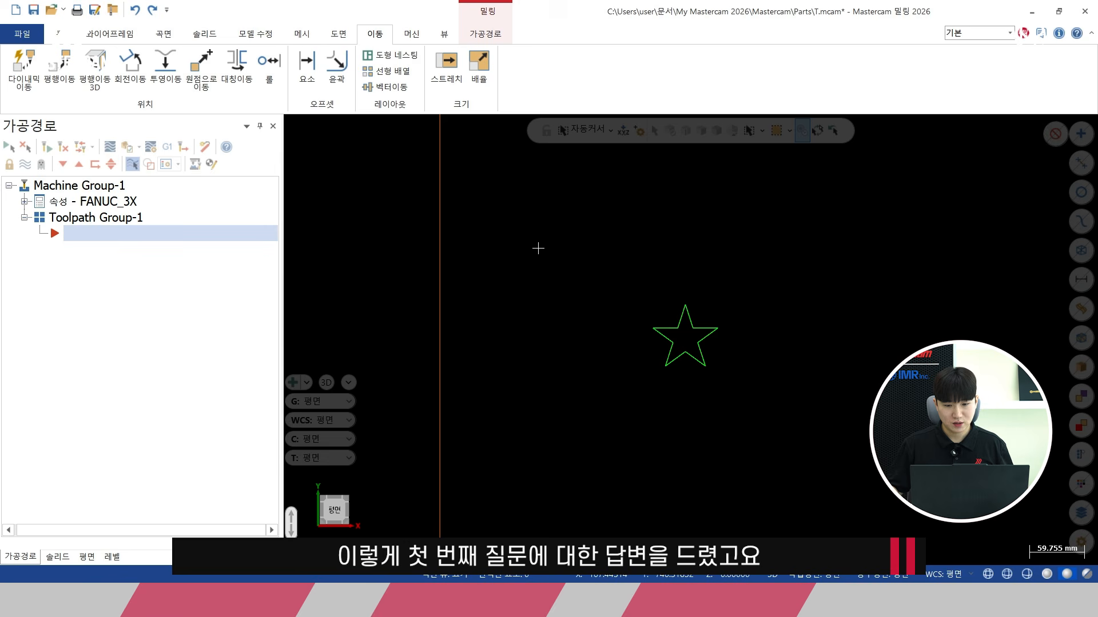
drag(537, 245, 809, 468)
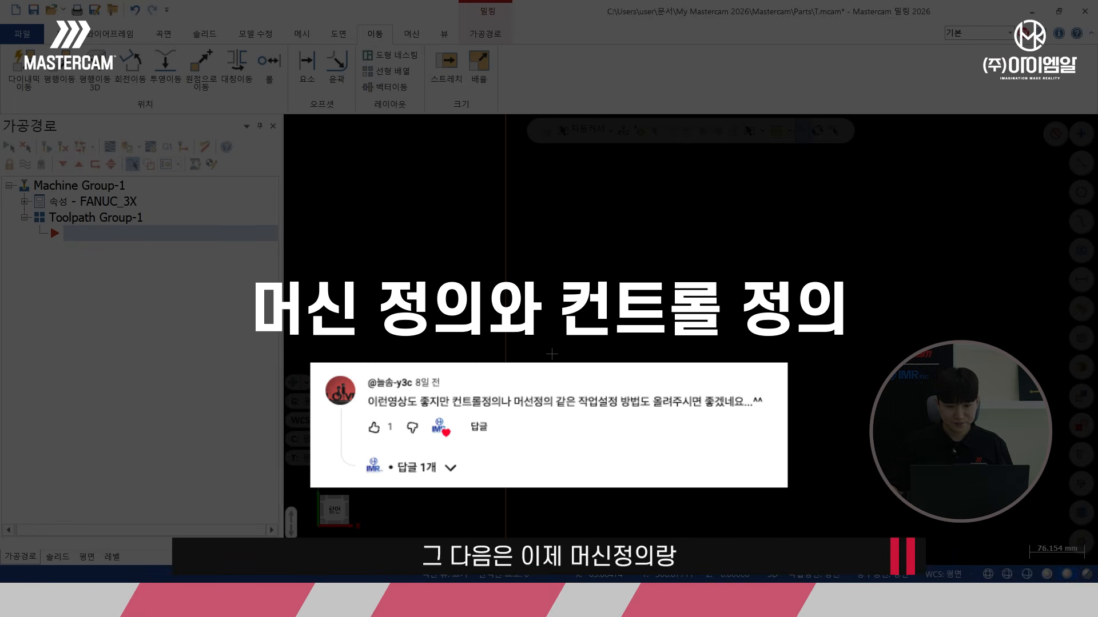
middle_drag(552, 353, 618, 347)
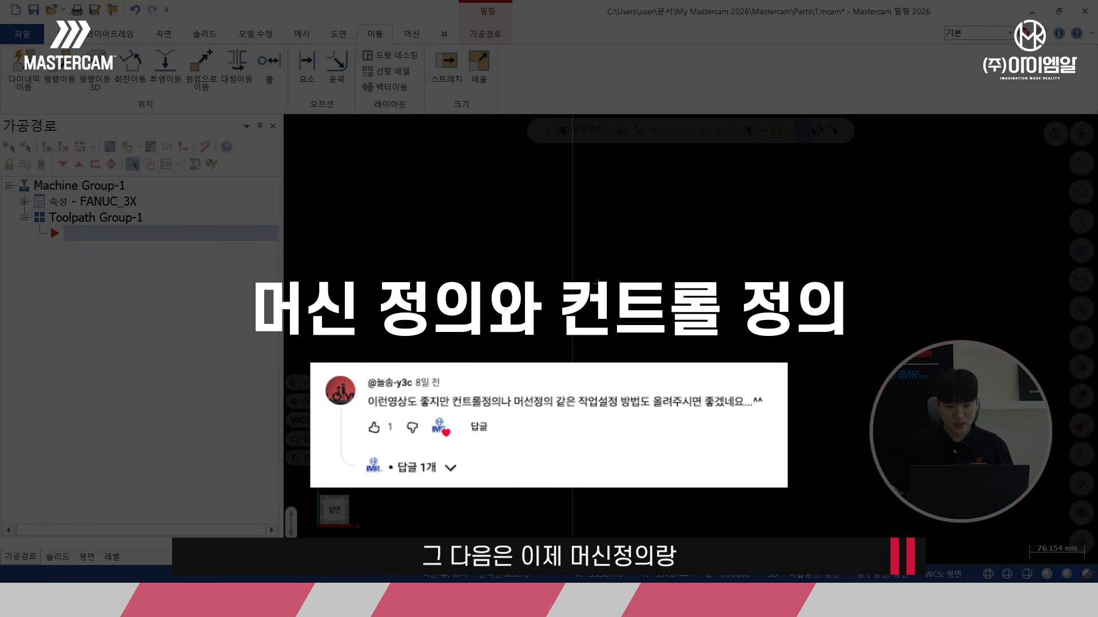
scroll(594, 317, down, 1)
middle_drag(599, 392, 605, 265)
Step: Open the FANUC_3X machine definition of Machine Group-1 for editing and accept the file warning
click(415, 34)
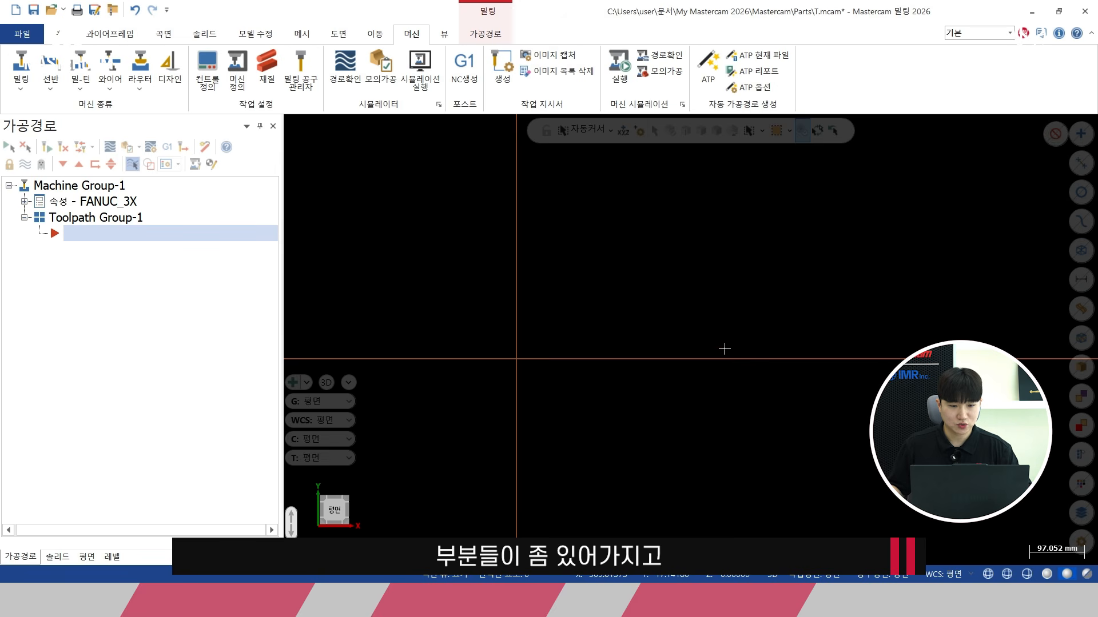
middle_drag(518, 165, 505, 182)
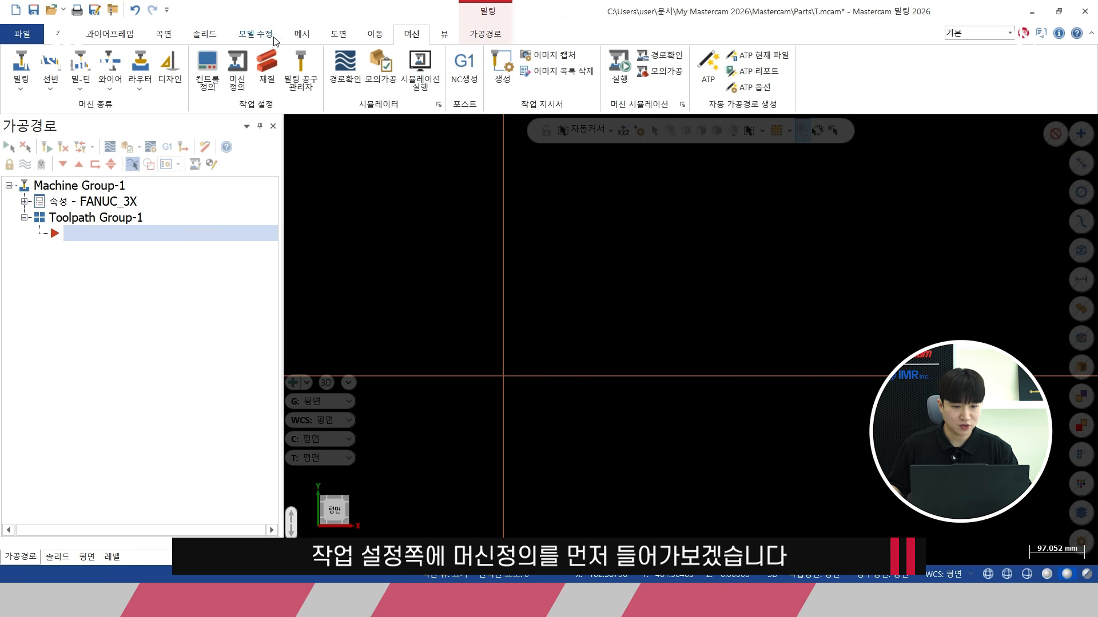
click(238, 76)
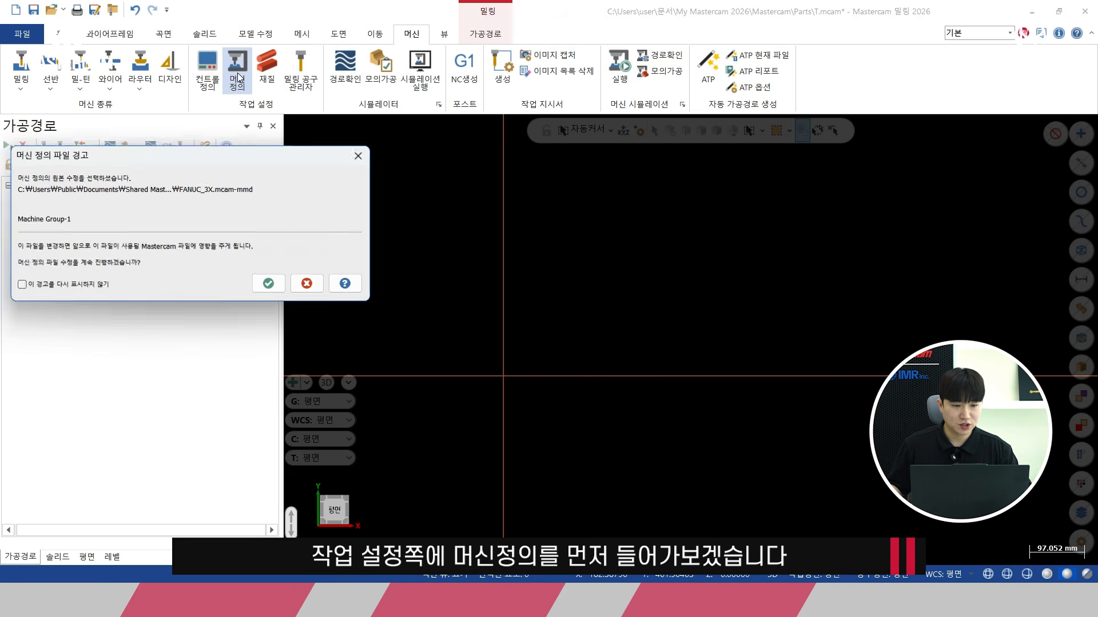
click(265, 282)
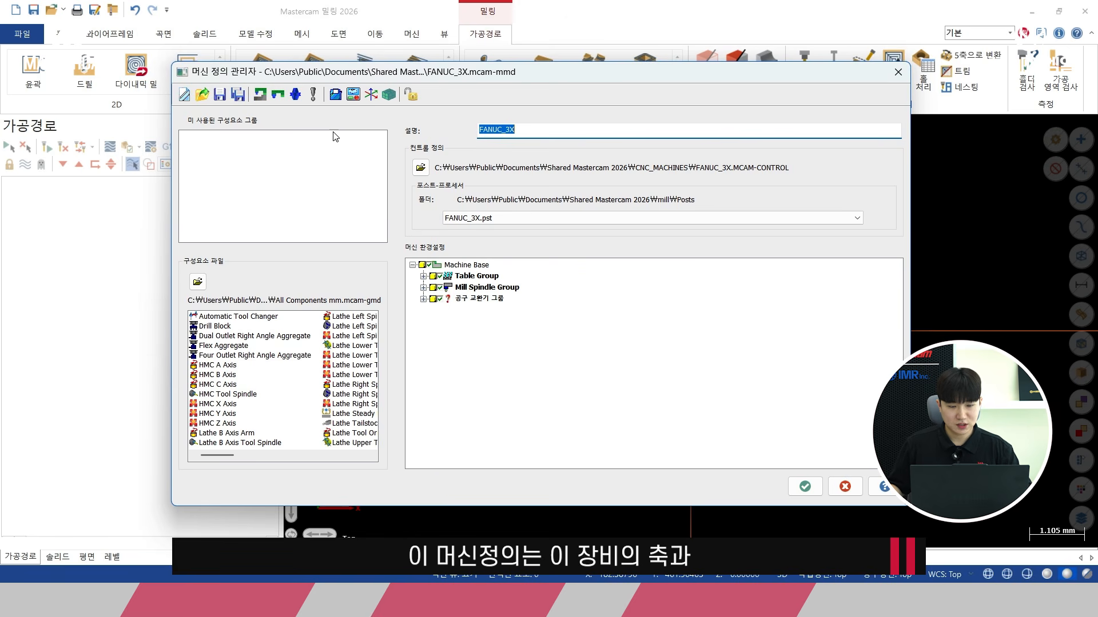
Step: View the FANUC_3X control definition and its list of control topics, and return to the machine definition
click(354, 94)
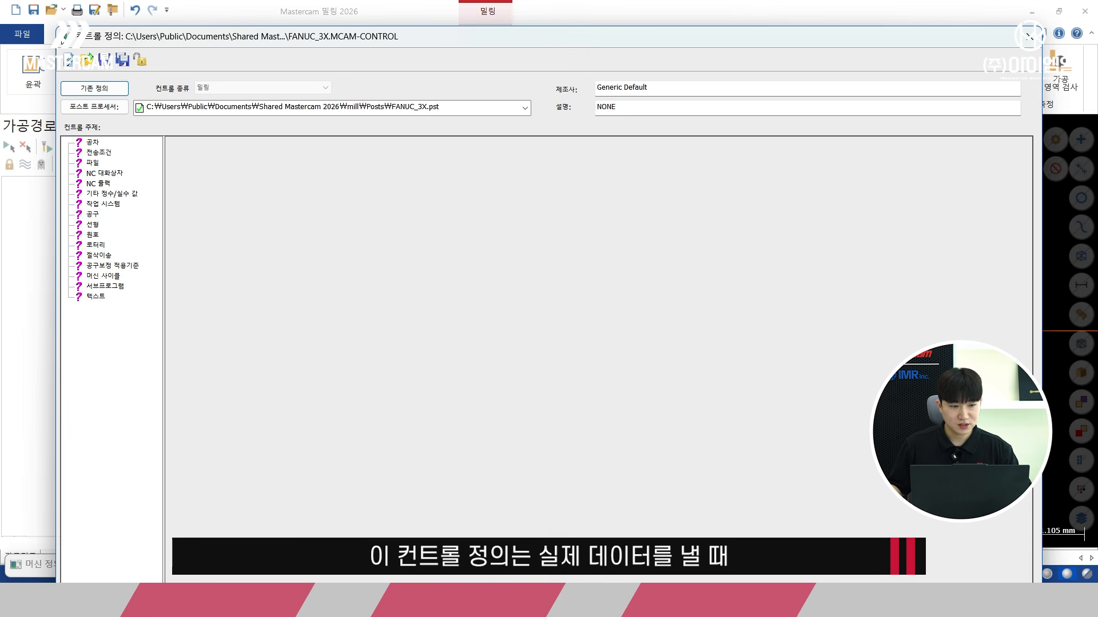
drag(56, 26, 238, 163)
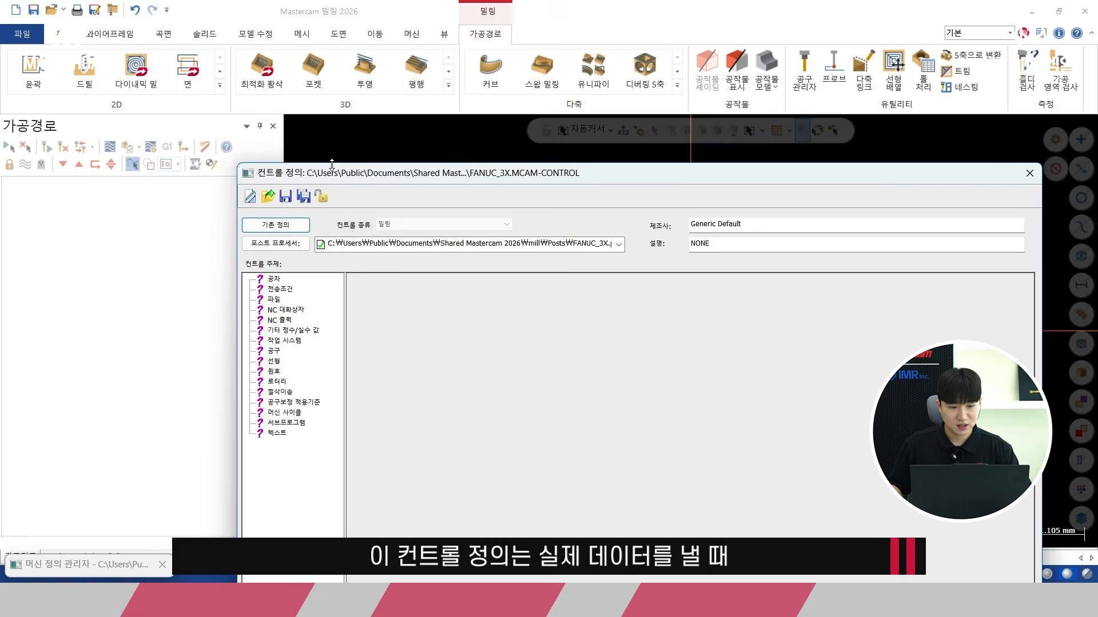
drag(373, 181, 353, 87)
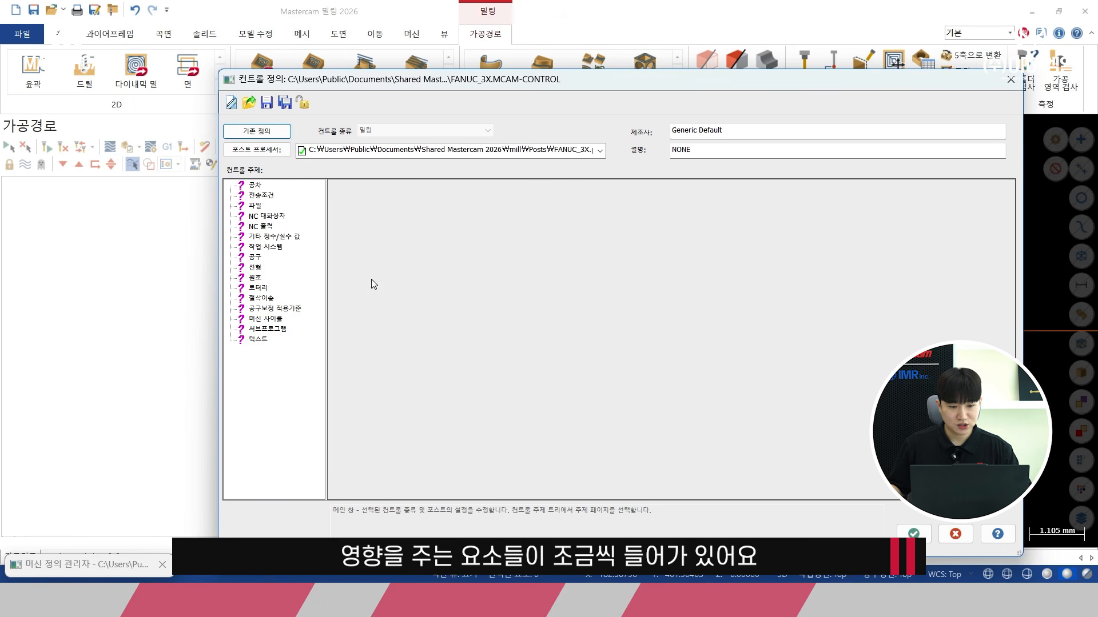
drag(452, 86, 412, 47)
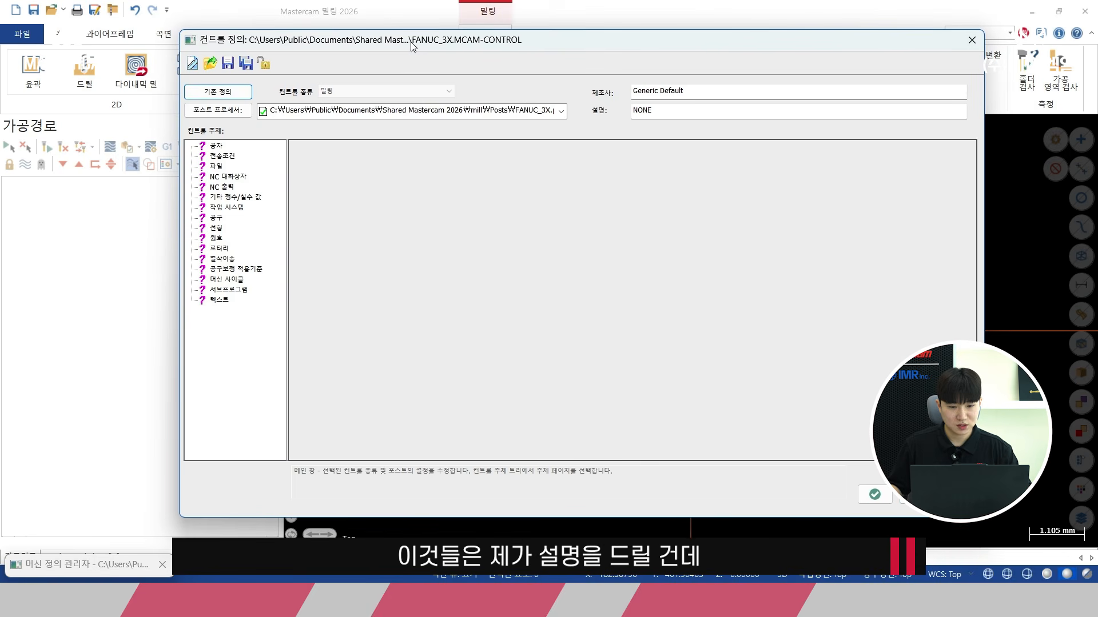
click(913, 494)
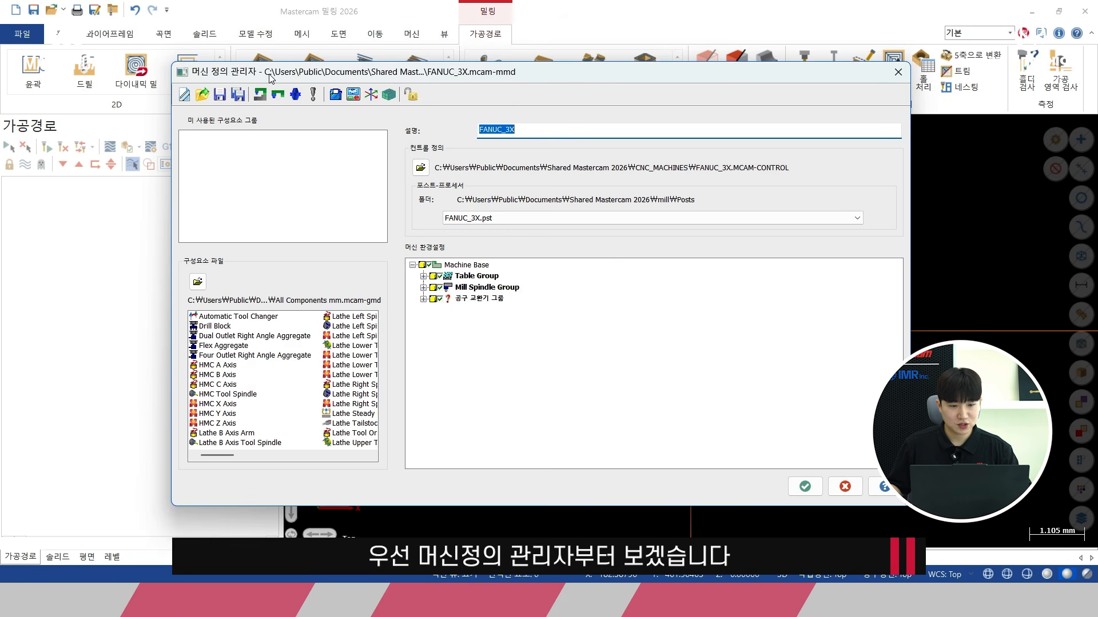
Step: Open the general machine parameters and show the tool and material library settings
drag(269, 74, 266, 48)
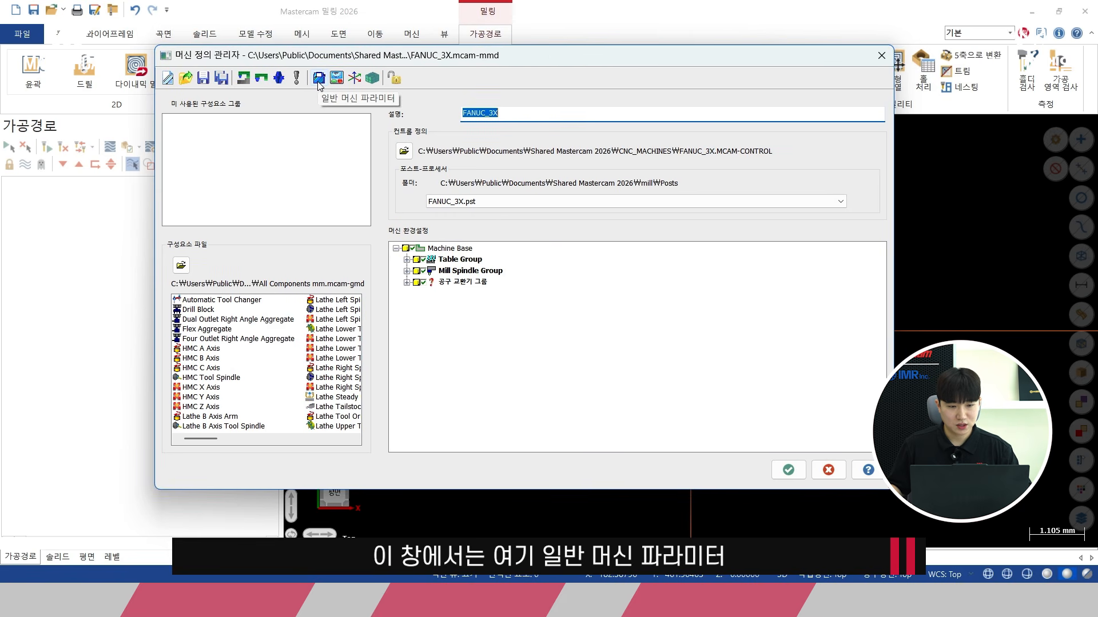
click(319, 80)
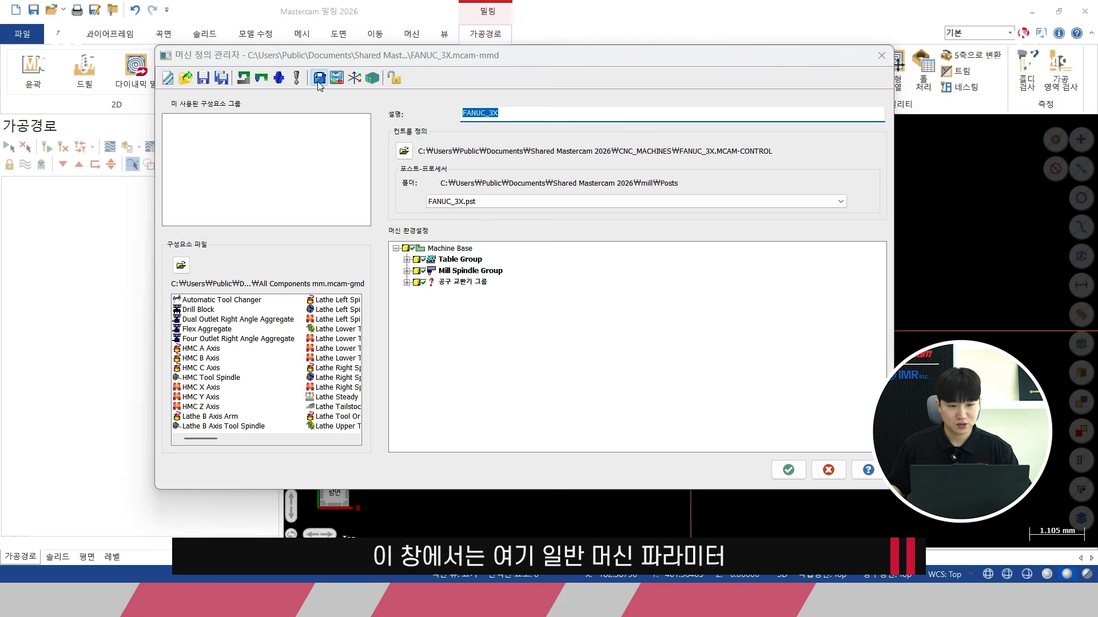
drag(297, 150, 476, 27)
click(400, 50)
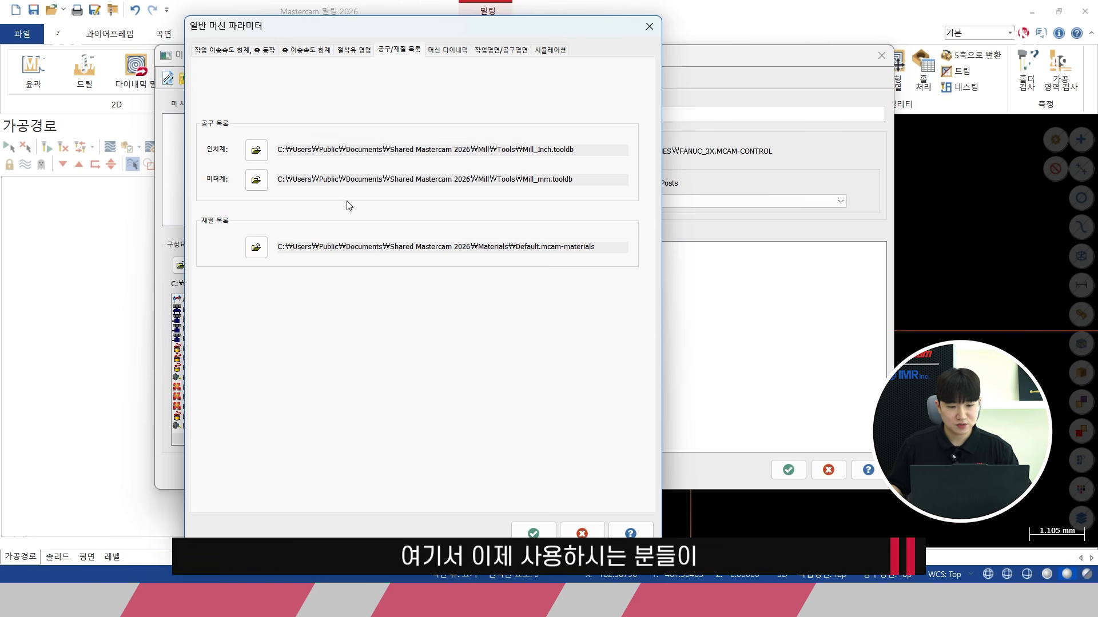
drag(377, 27, 418, 25)
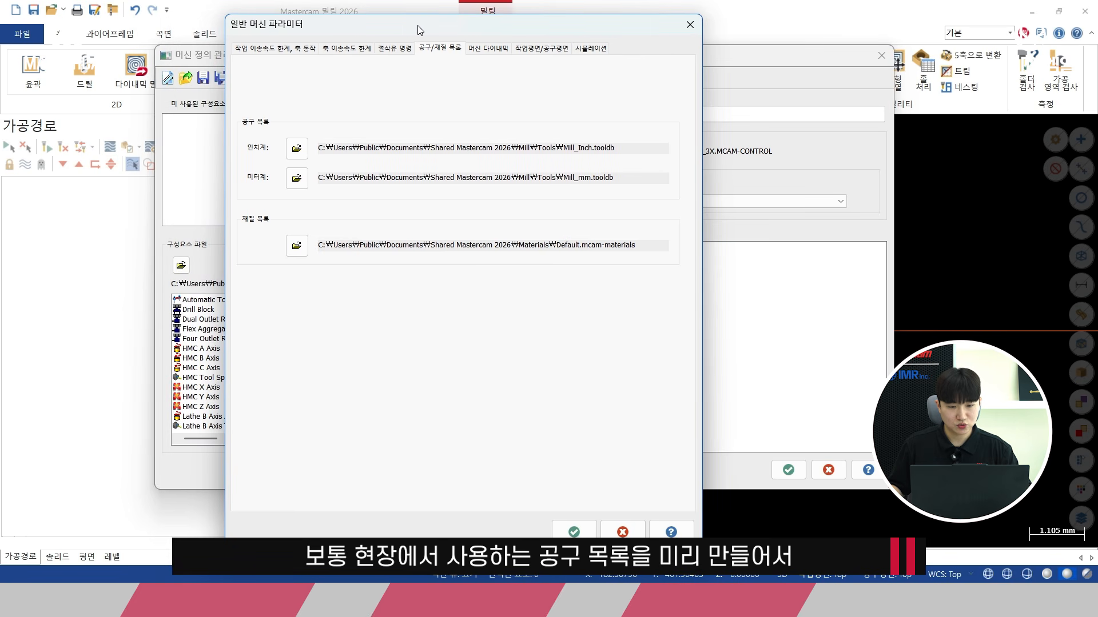
Step: Try 11111.tooldb as the default metric tool library for the machine
click(296, 179)
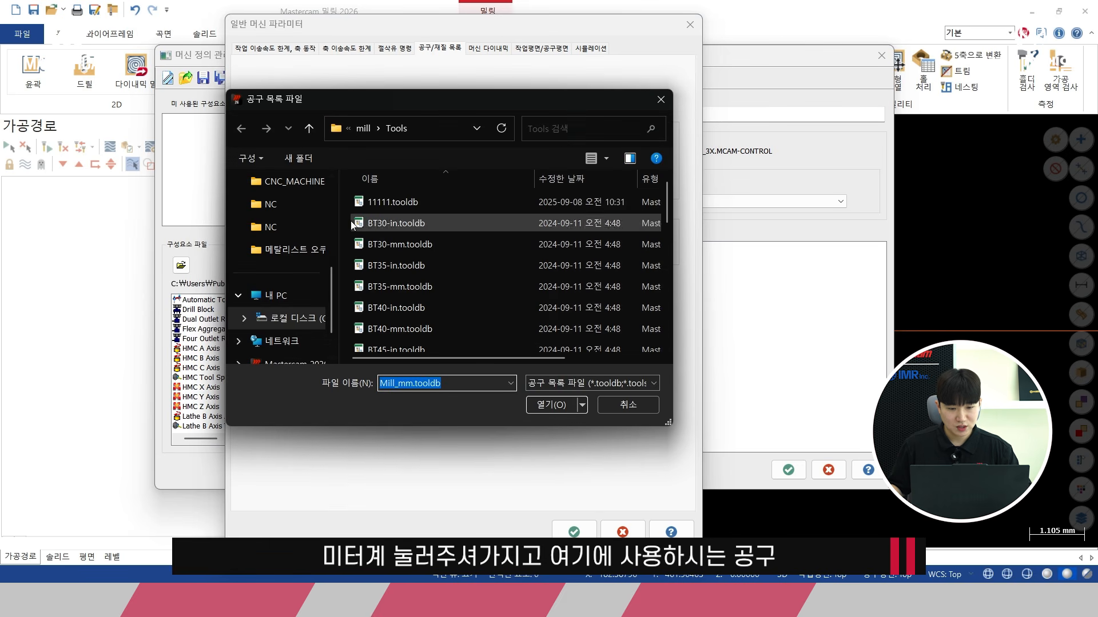
mouse_move(664, 201)
mouse_down()
mouse_move(663, 338)
mouse_move(661, 206)
mouse_up()
click(458, 196)
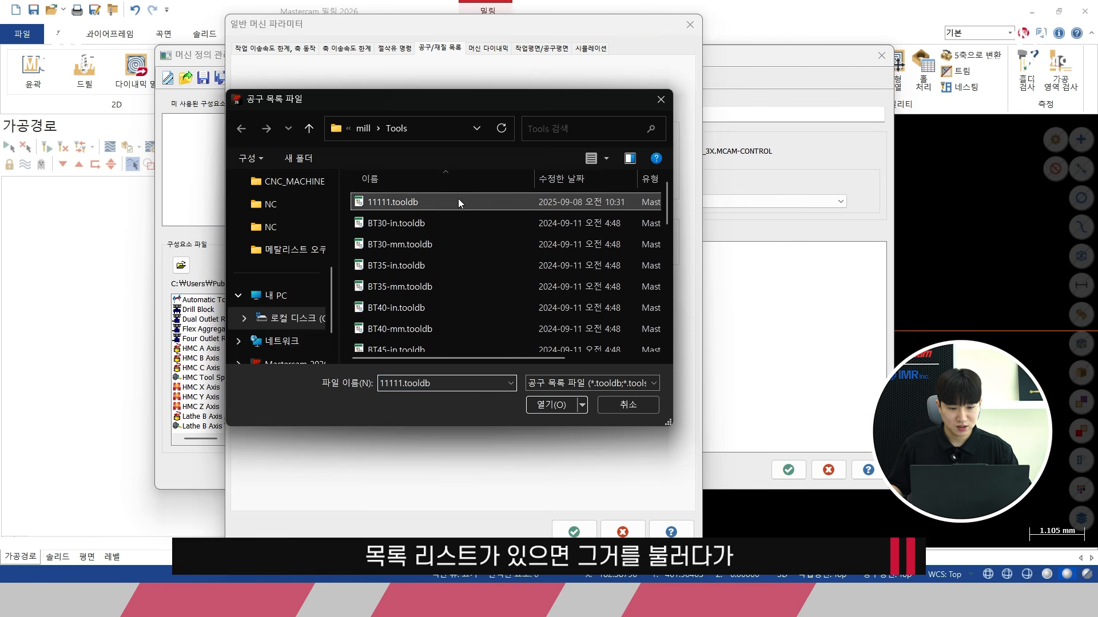
click(546, 404)
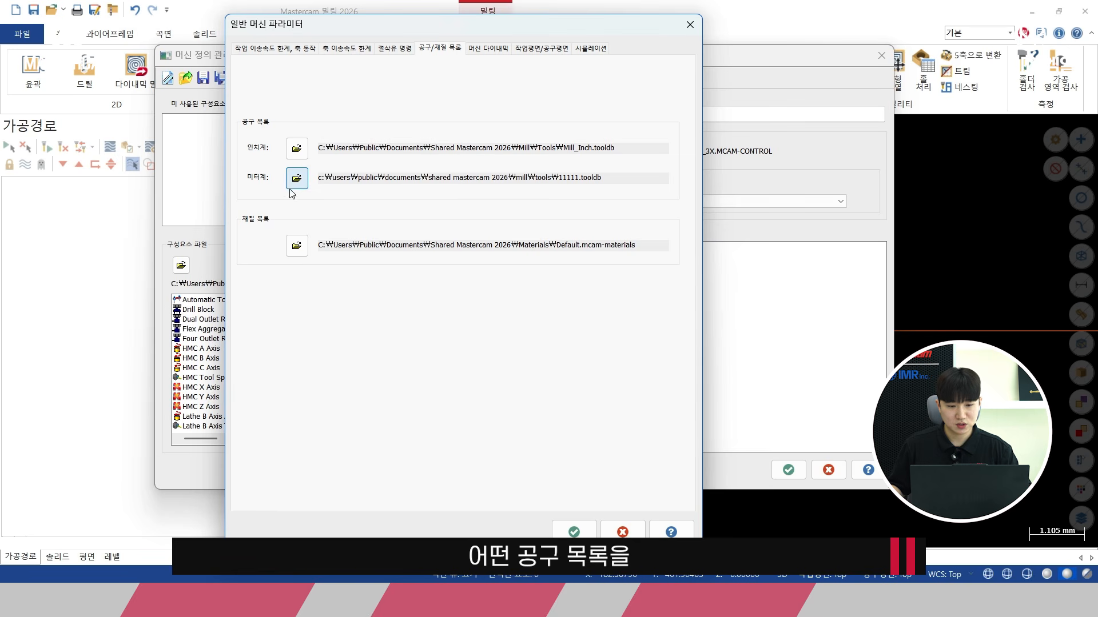
click(622, 533)
Step: Review the default tool library files in the general machine parameters and close them
drag(356, 57, 375, 65)
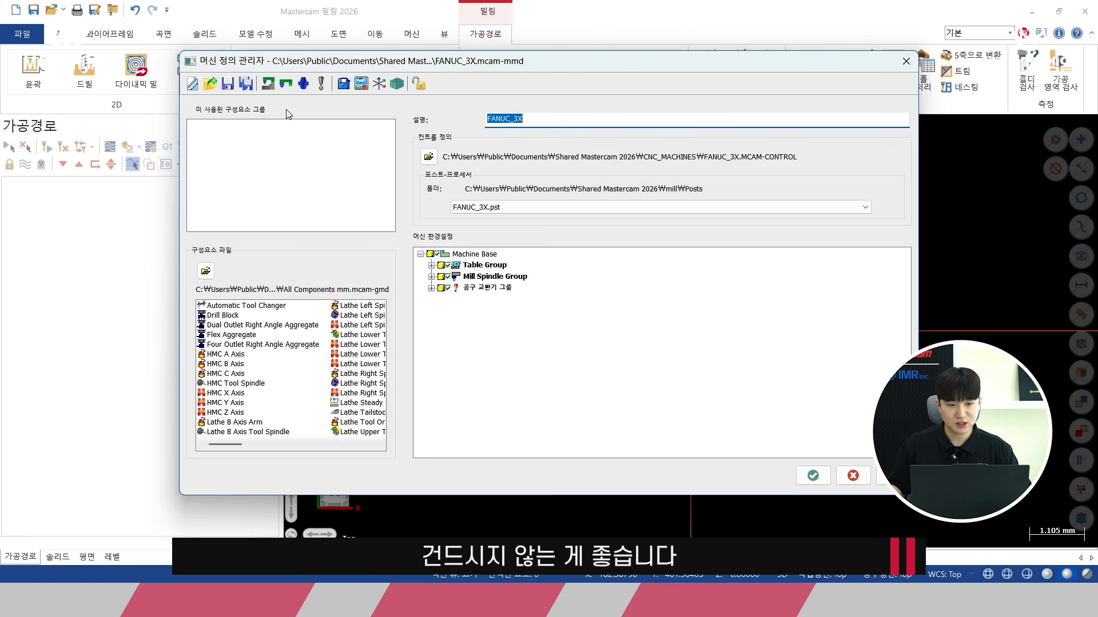
click(345, 86)
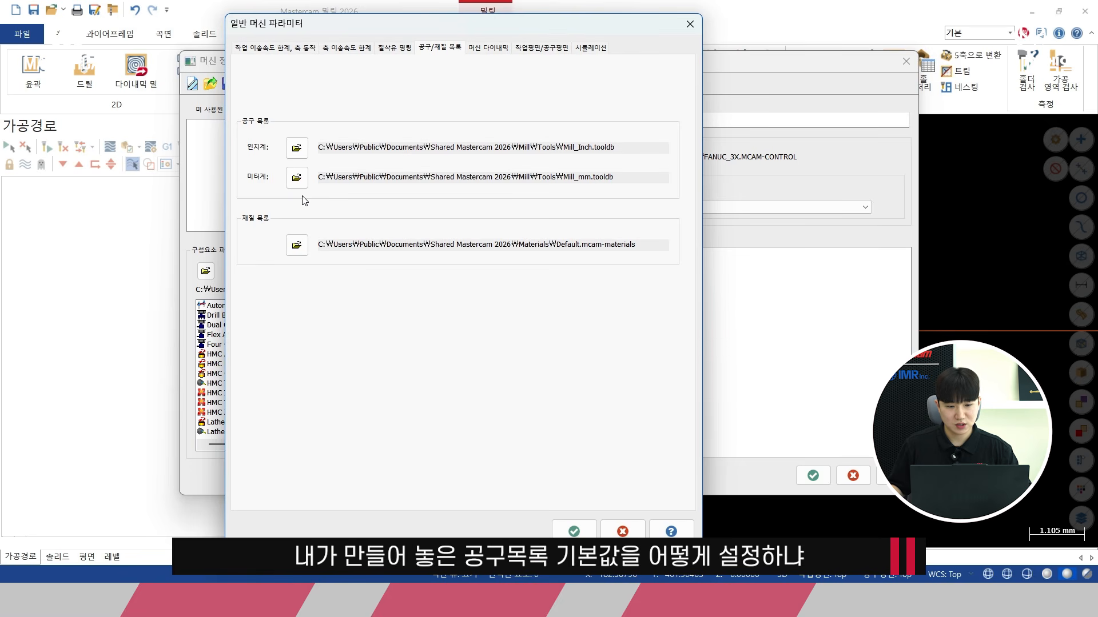
click(575, 530)
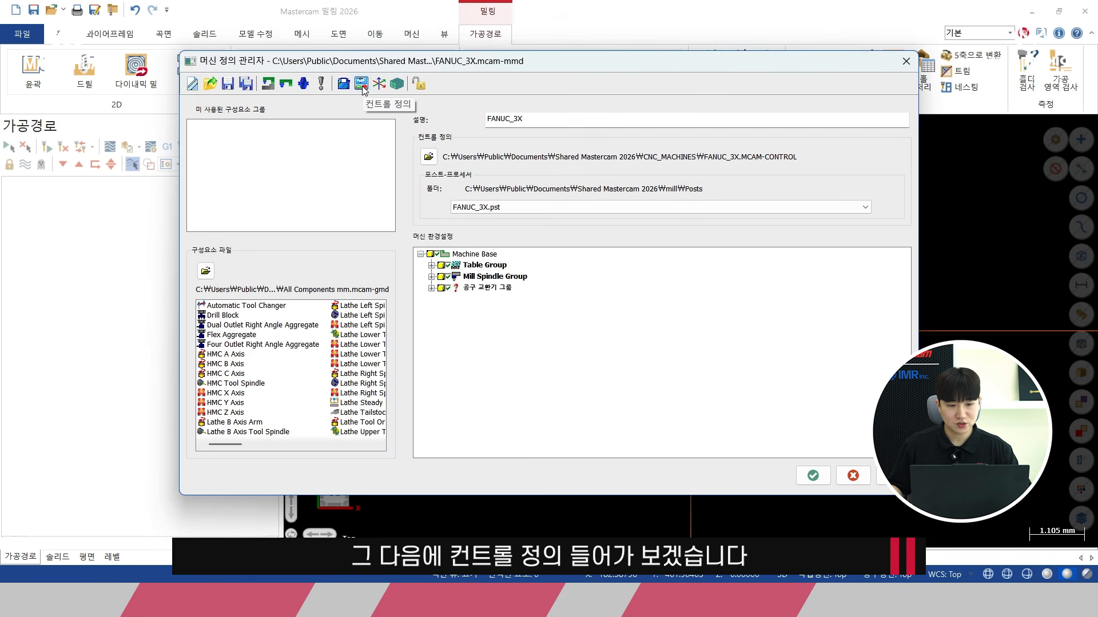
Step: Open the control definition and examine its milling communication and tolerance settings
click(362, 88)
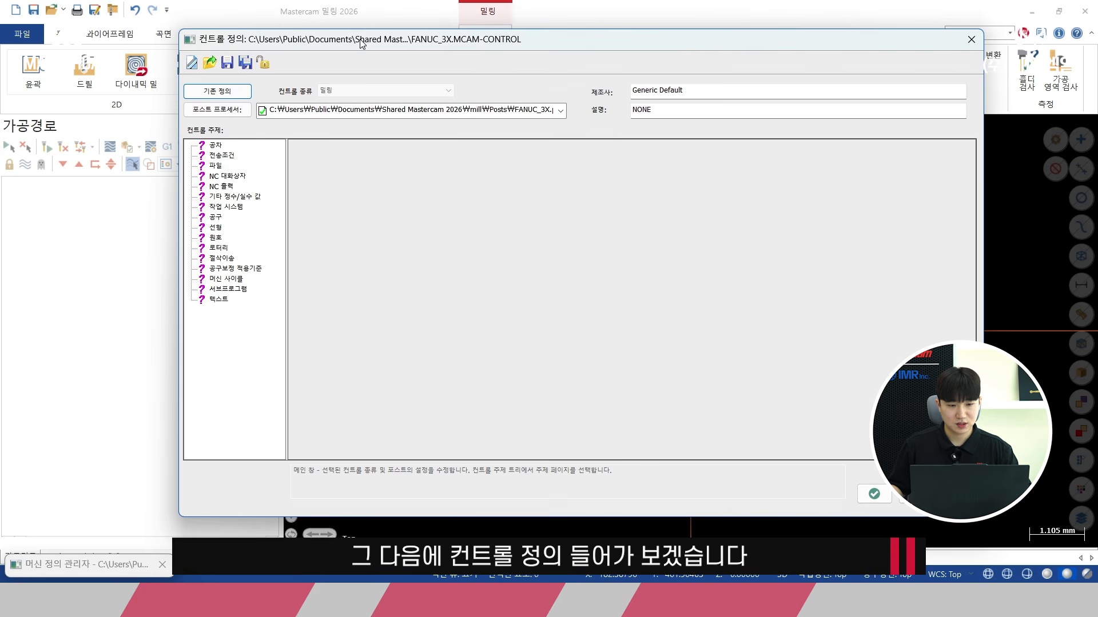
drag(360, 42, 413, 52)
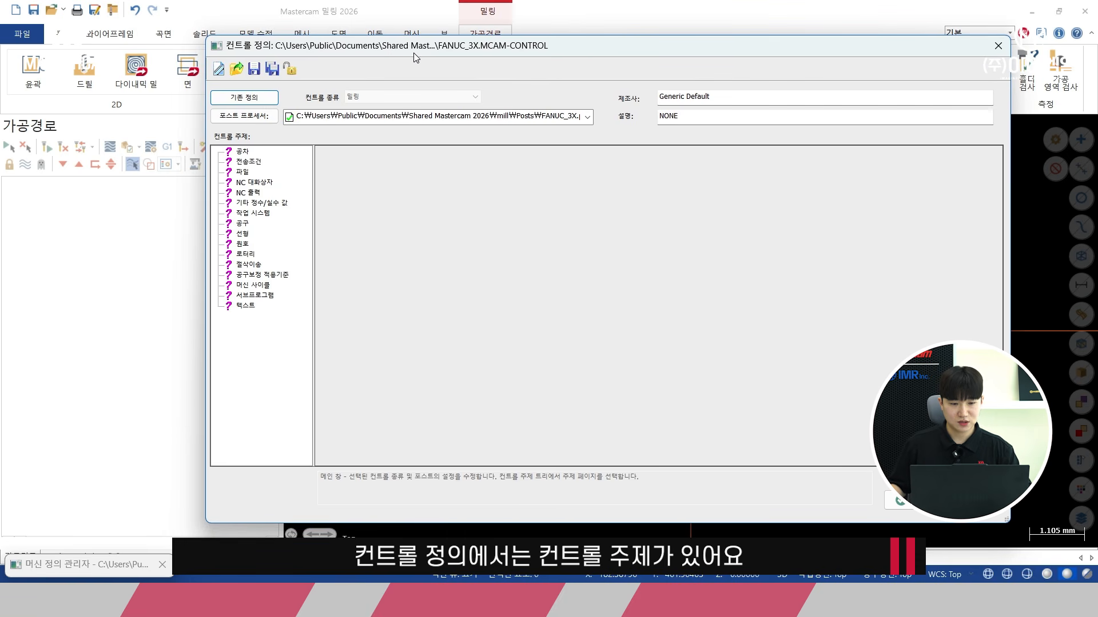
click(243, 153)
click(247, 166)
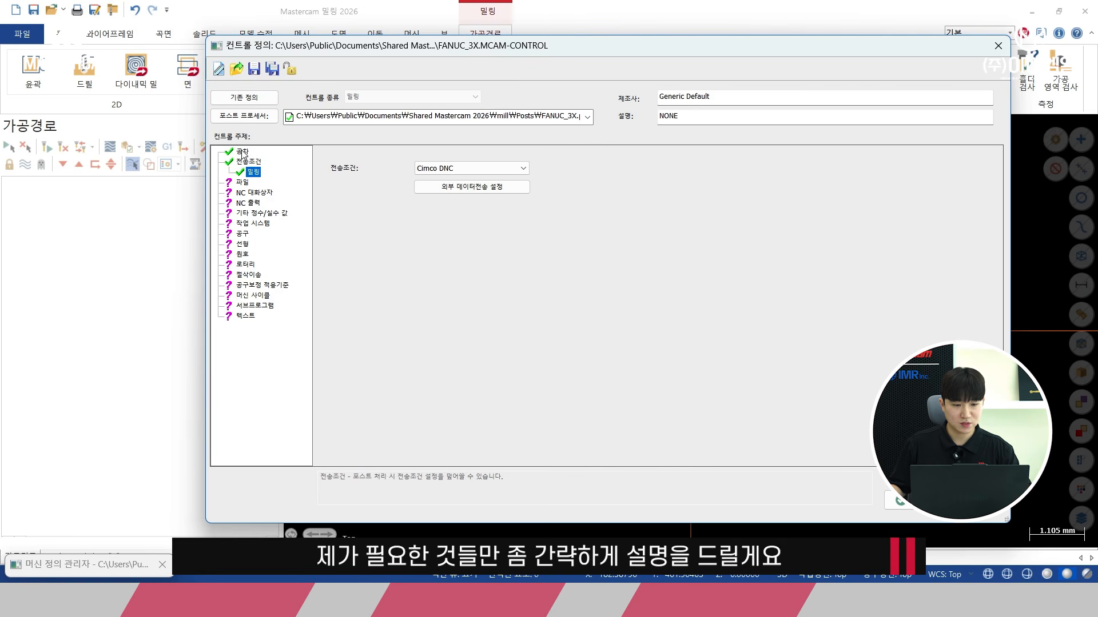
click(242, 153)
drag(334, 55, 327, 42)
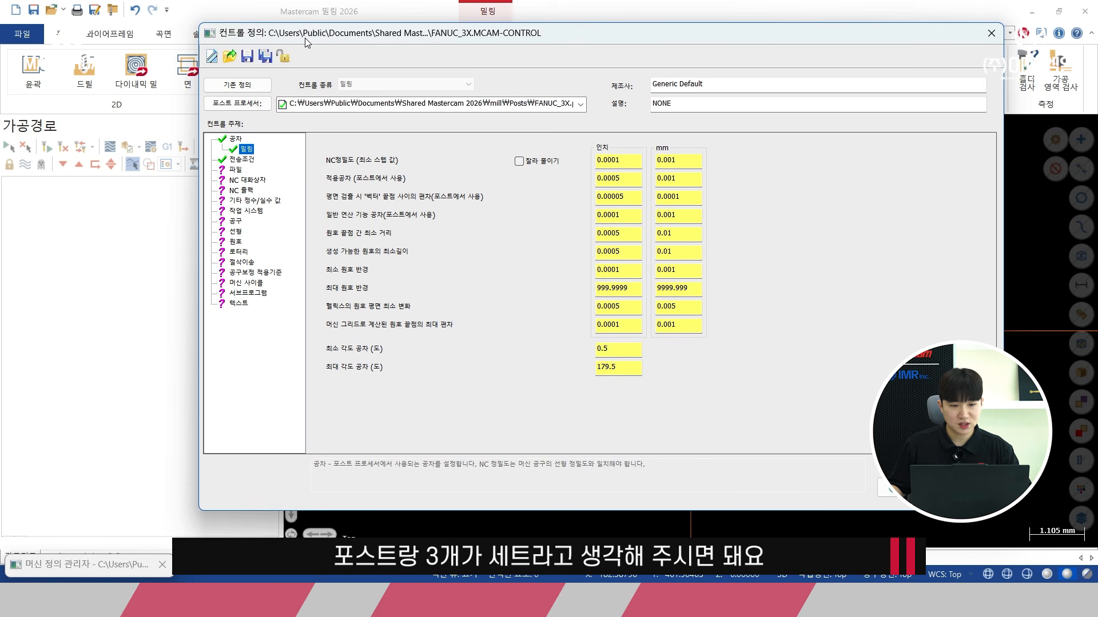
Step: Open the control definition's post processor list, inspect the FANUC_3X.pst entry and close the list without changes
drag(355, 38, 357, 53)
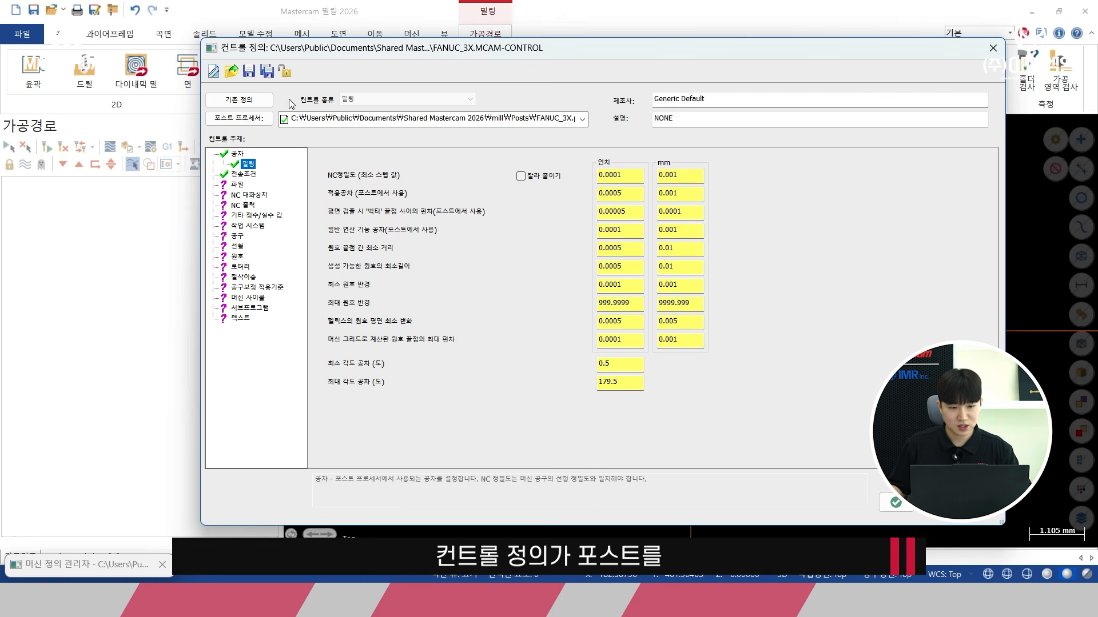
click(242, 121)
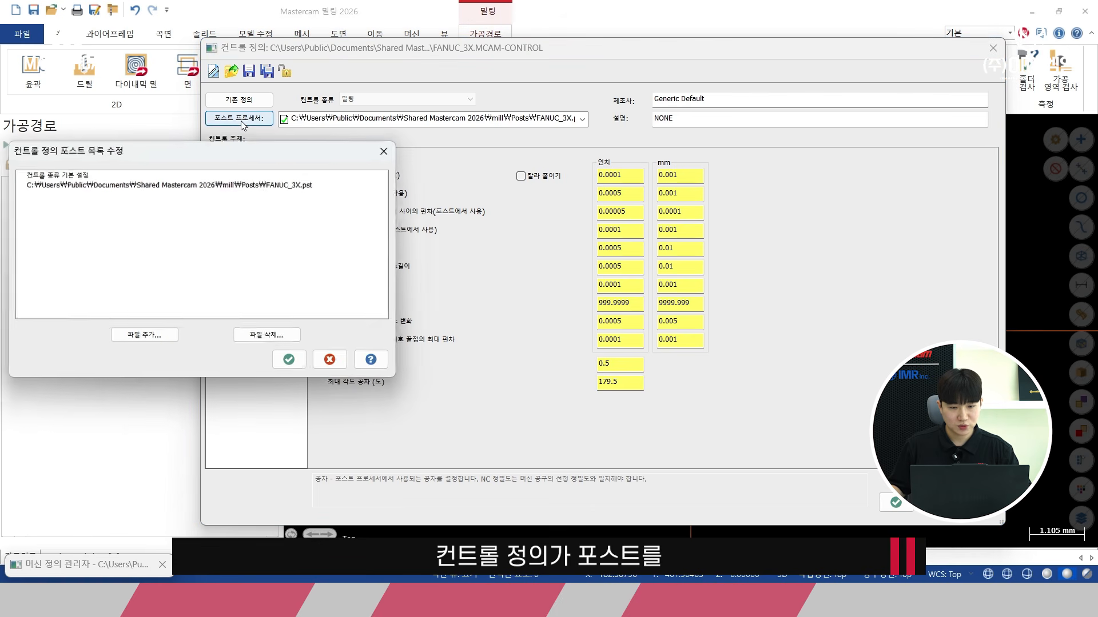
click(222, 186)
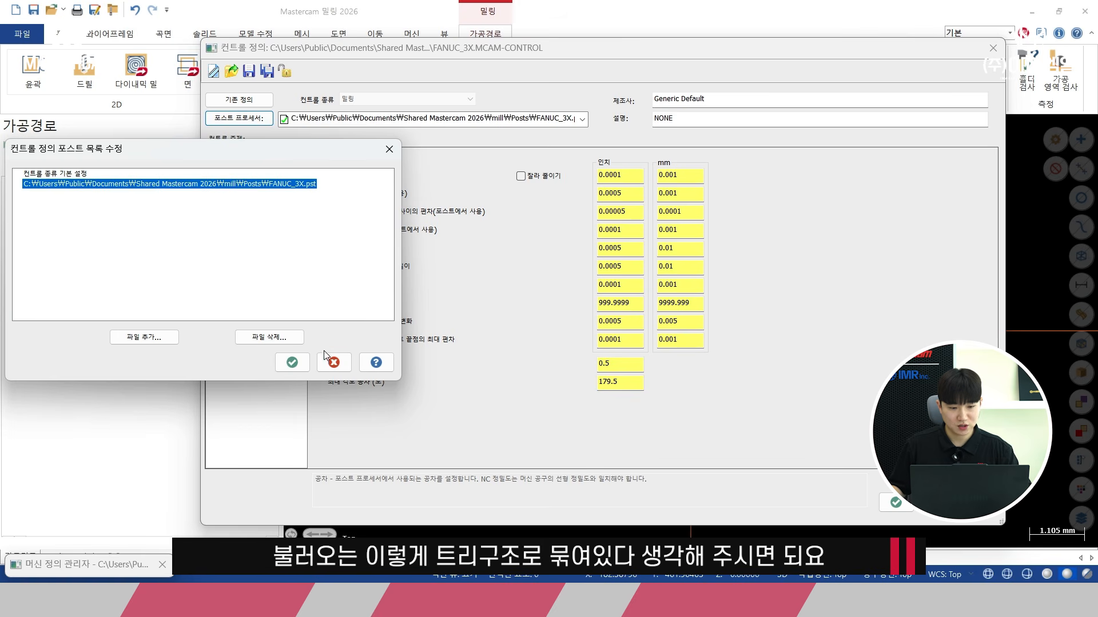
click(333, 362)
Step: Examine the milling tolerance, communication and file settings of the control definition
click(241, 163)
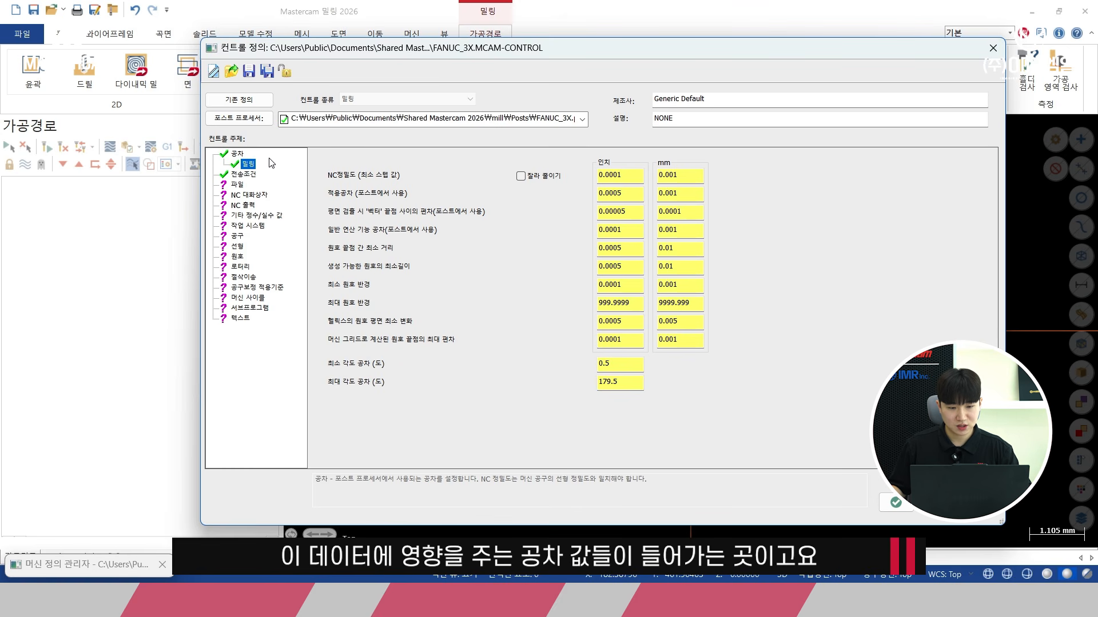
click(244, 175)
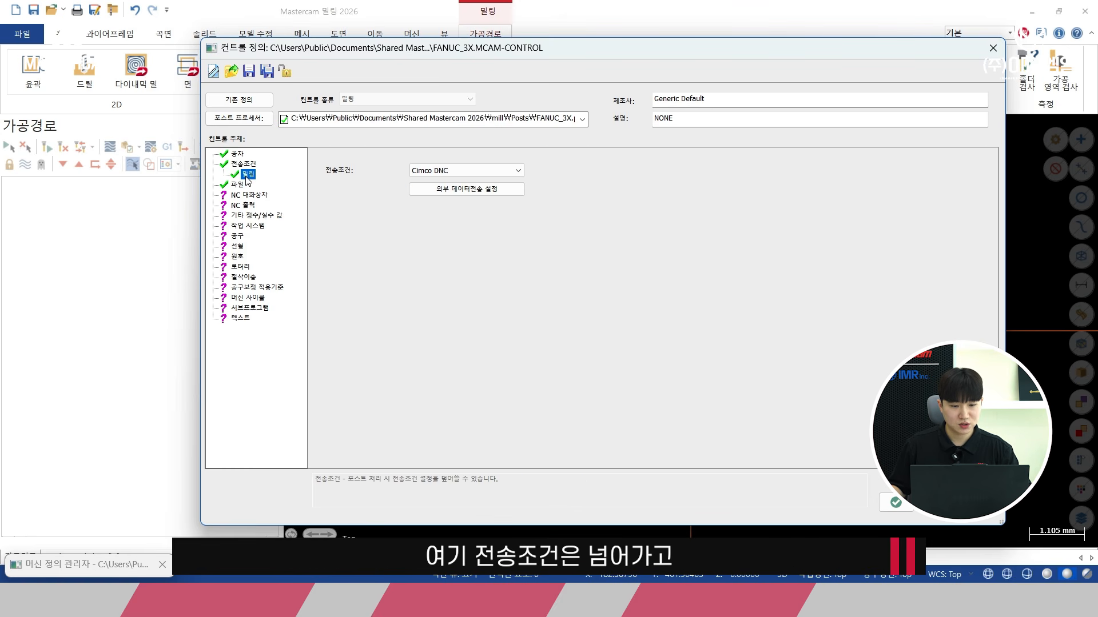
click(239, 187)
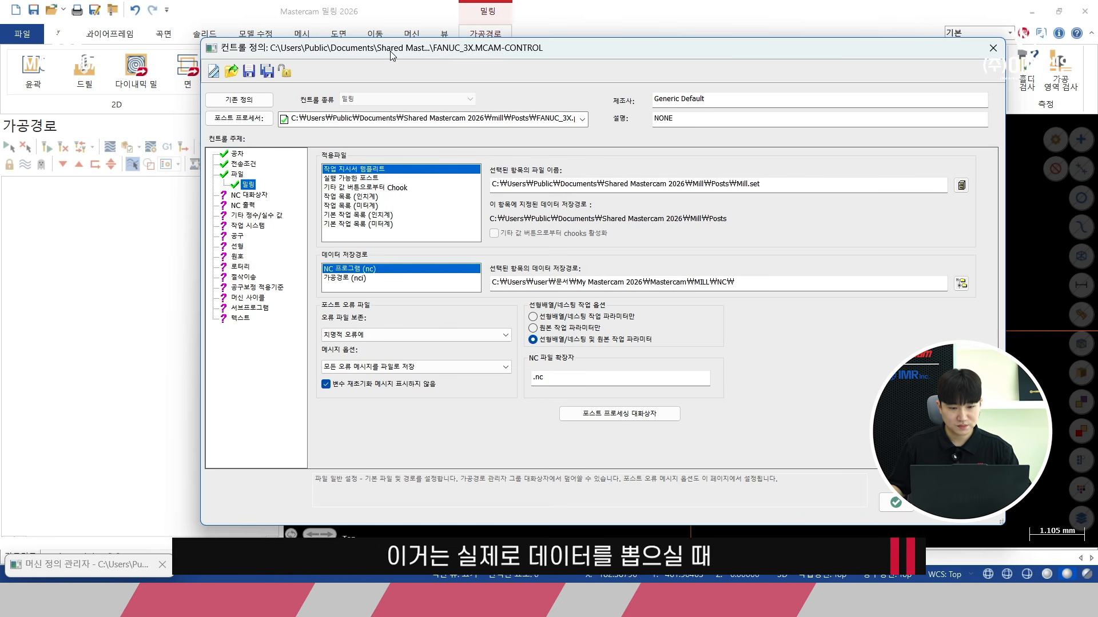
drag(391, 54, 470, 70)
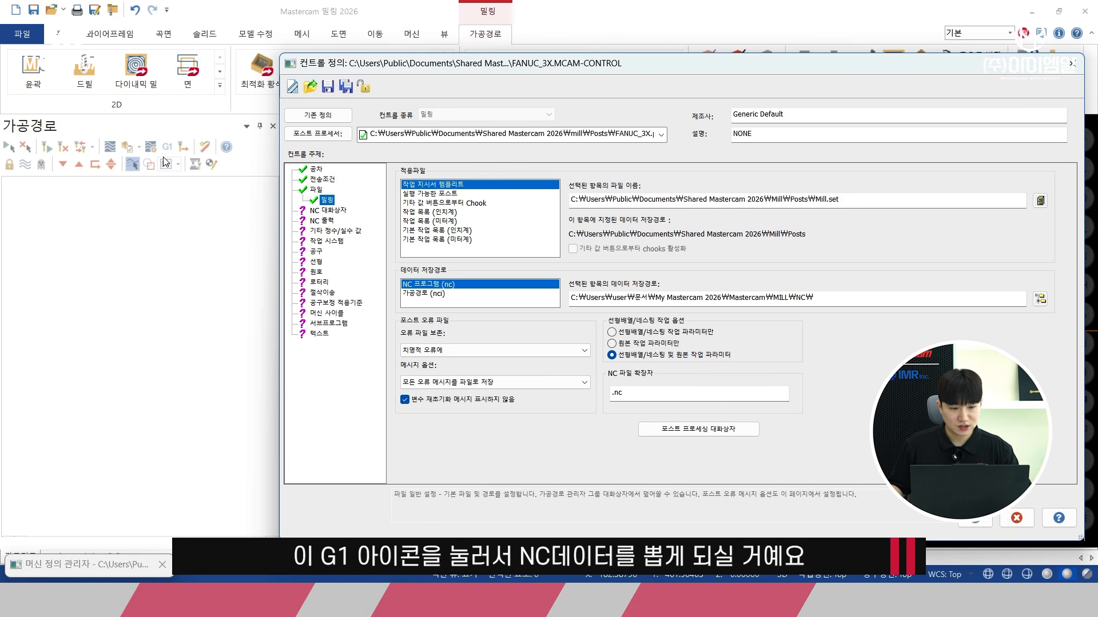
drag(384, 66, 205, 59)
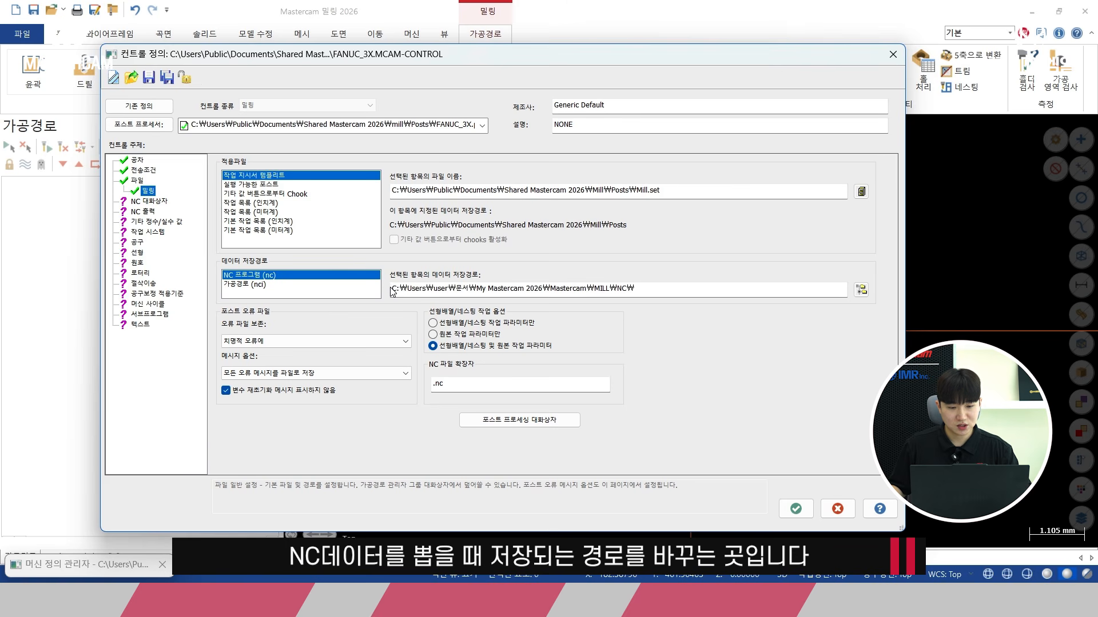
Step: Try to choose the desktop as the storage folder for NC programs
drag(393, 288, 657, 291)
click(665, 293)
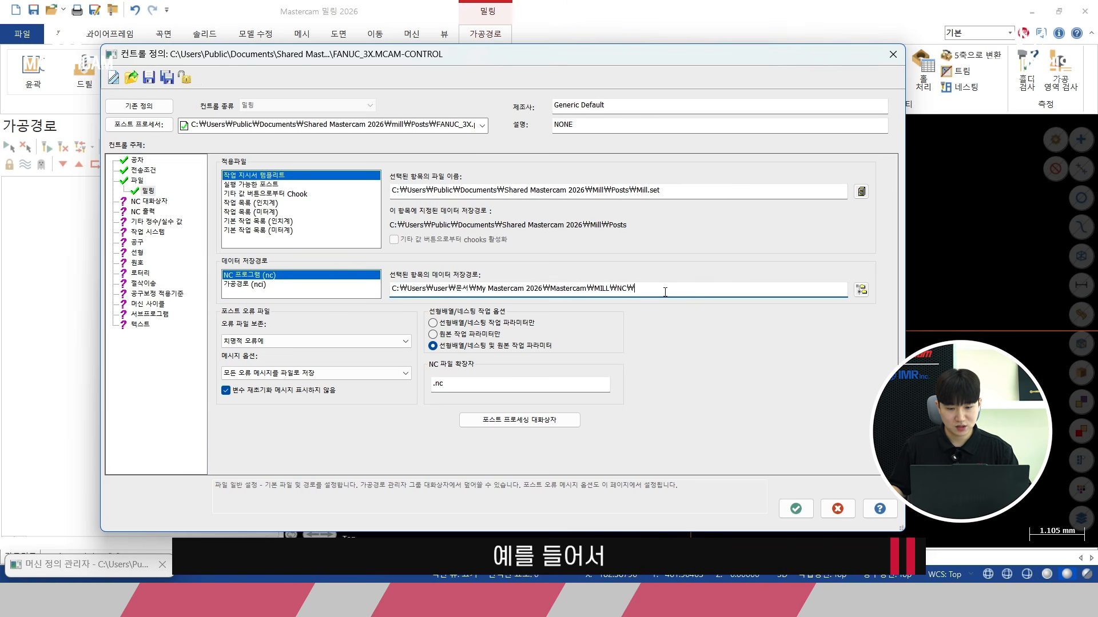
click(861, 290)
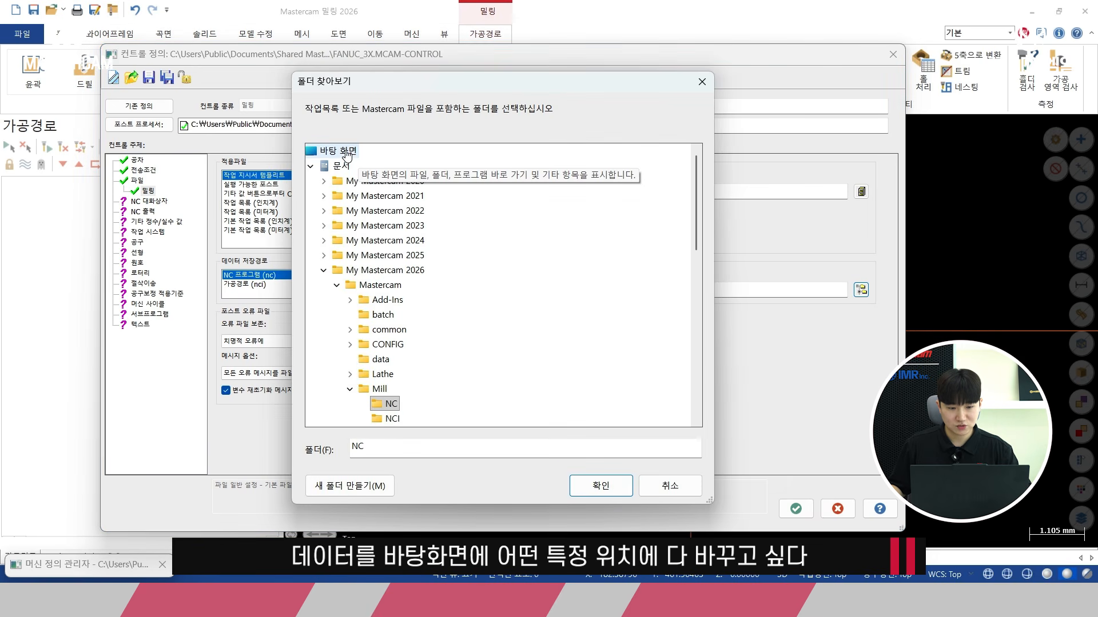
click(346, 152)
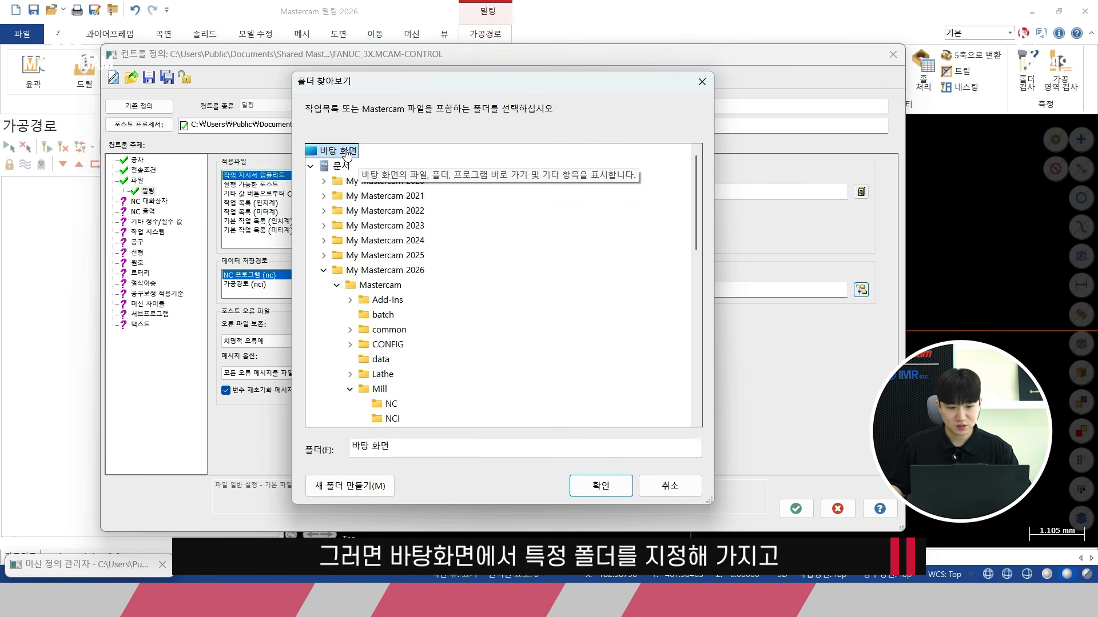
scroll(383, 252, down, 4)
scroll(394, 269, down, 2)
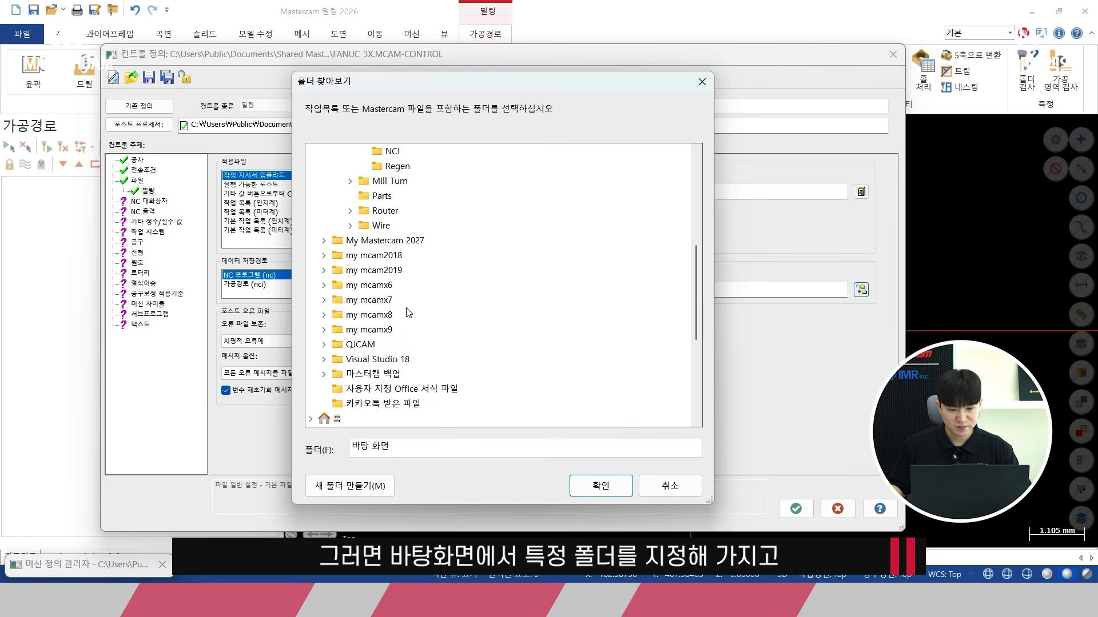
click(665, 487)
Step: Inspect the NC program storage path in the milling file settings of the control definition
drag(391, 289, 659, 306)
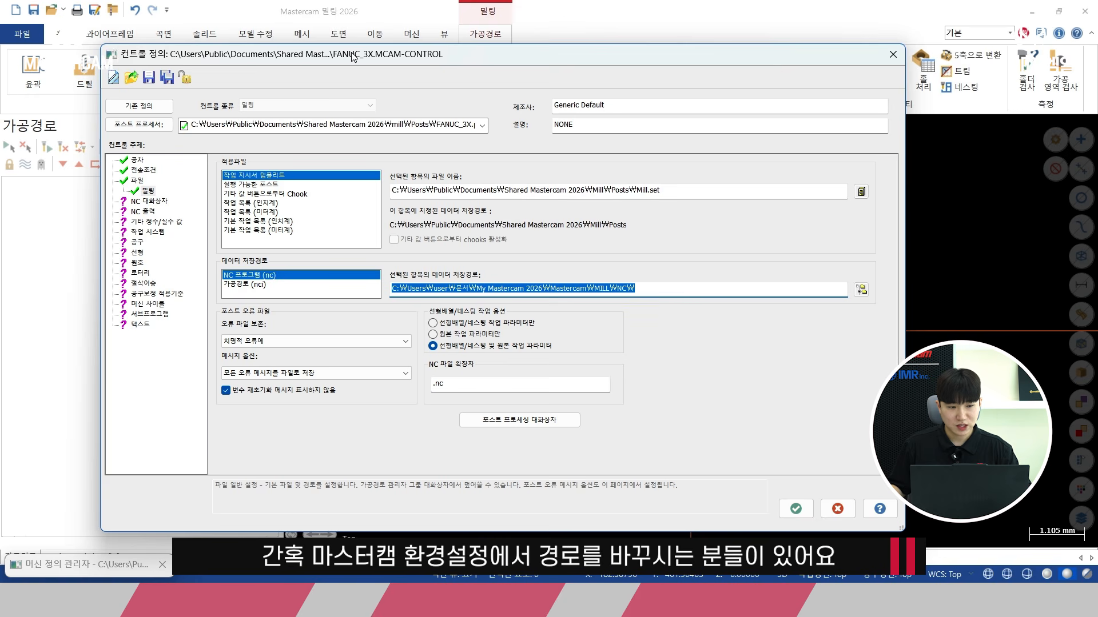
drag(336, 59, 420, 64)
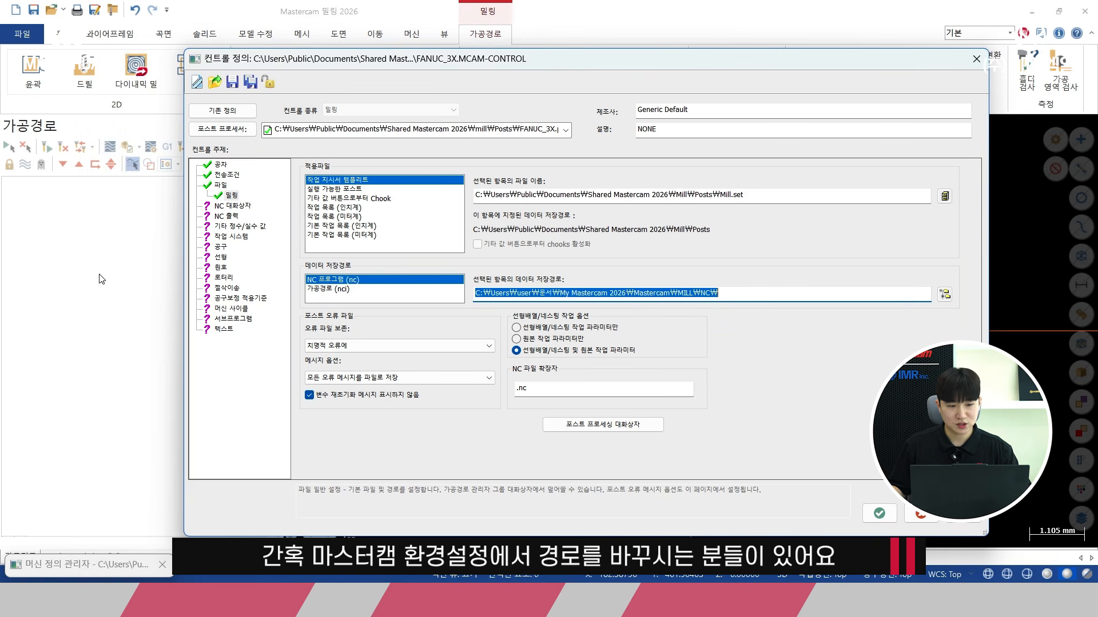
click(231, 195)
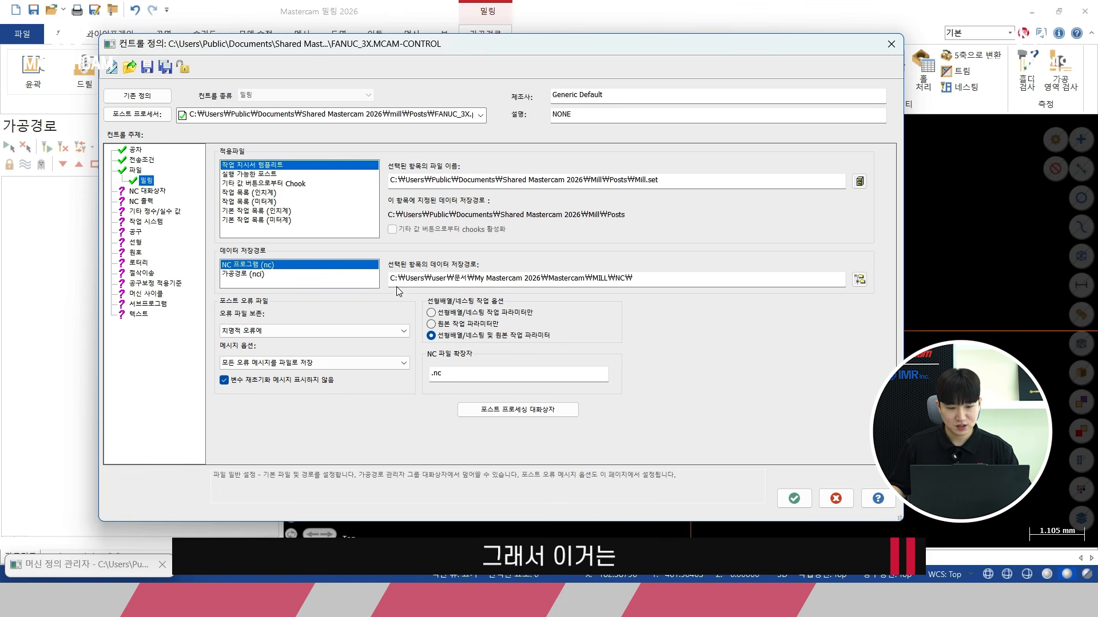
drag(393, 278, 664, 290)
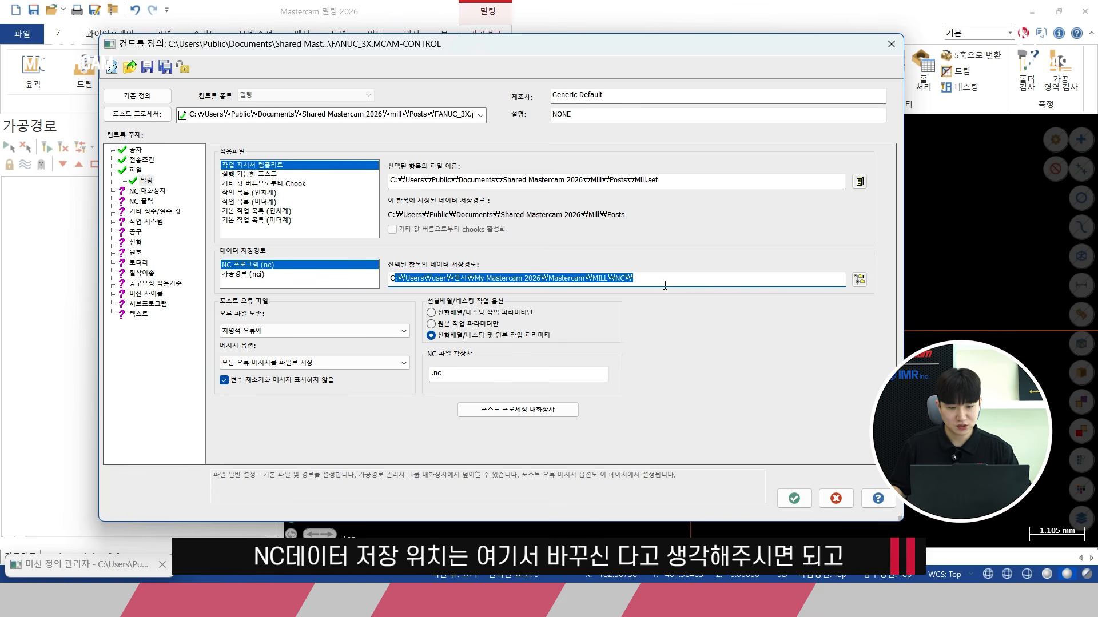
click(664, 279)
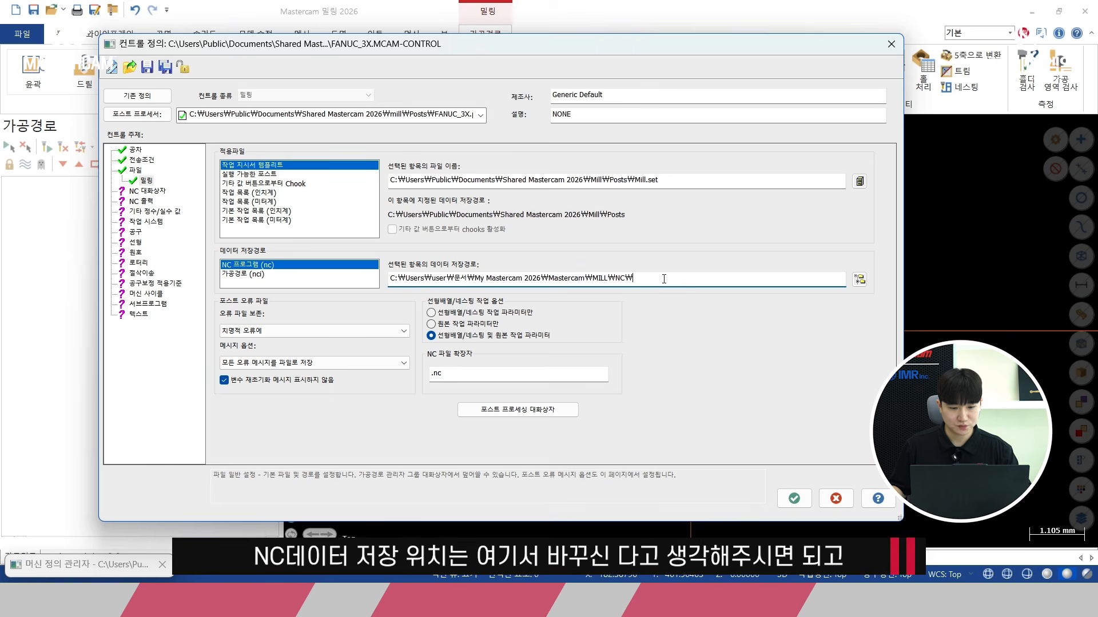
Step: Open the control definition's post processing dialog settings, review the NC file options and close them without changes
click(516, 410)
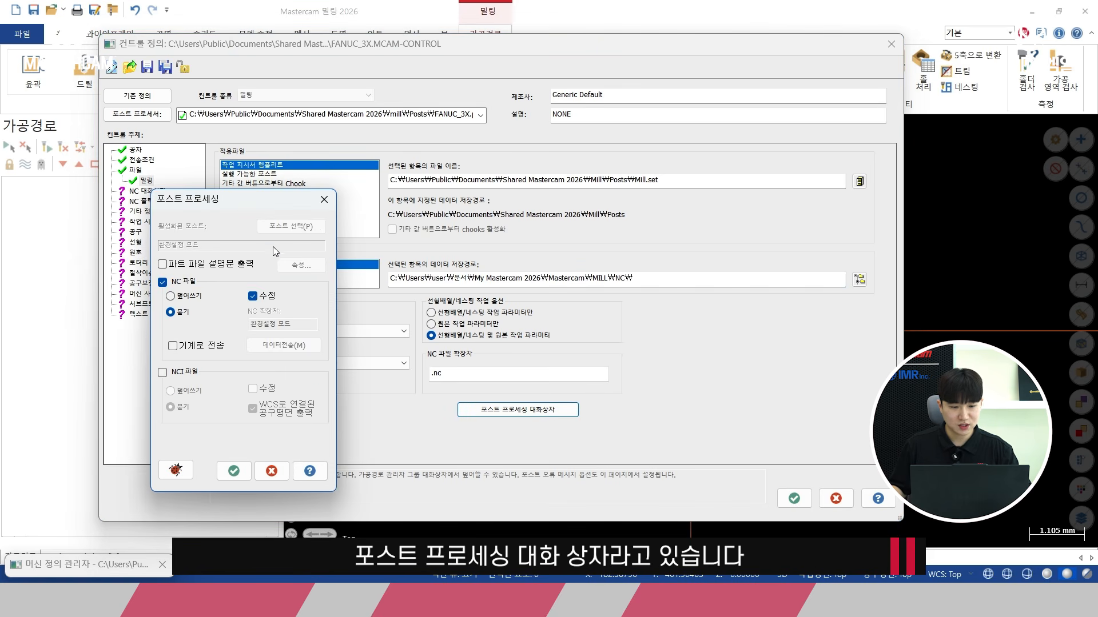
drag(228, 203, 343, 117)
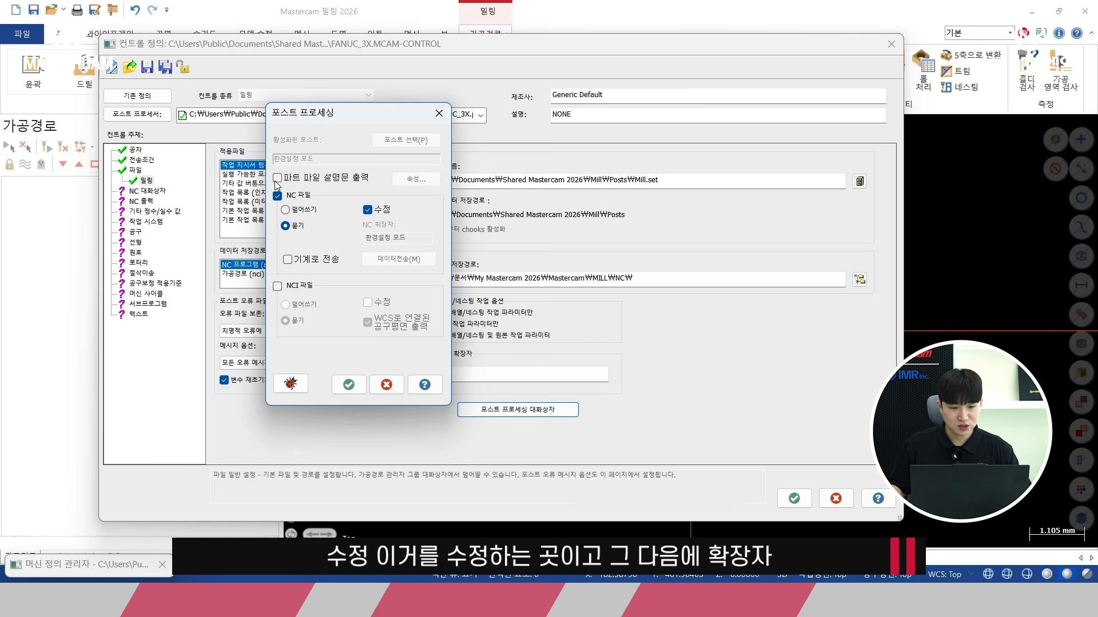
click(386, 385)
Step: Try .H as the NC file extension, and discard the changes to the control definition
click(464, 375)
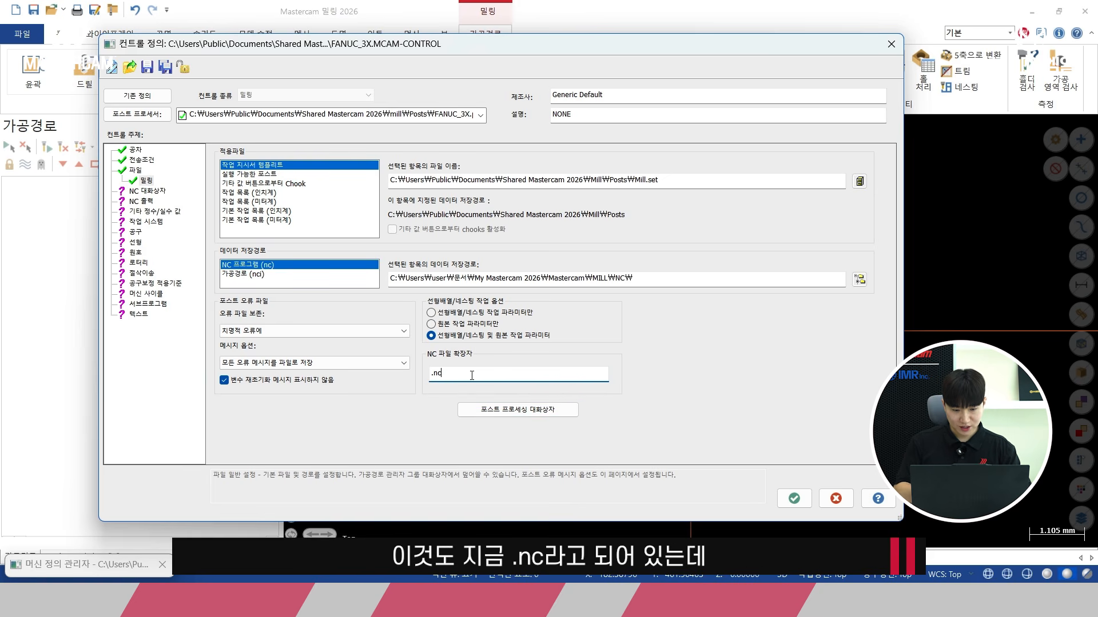
key(BackSpace)
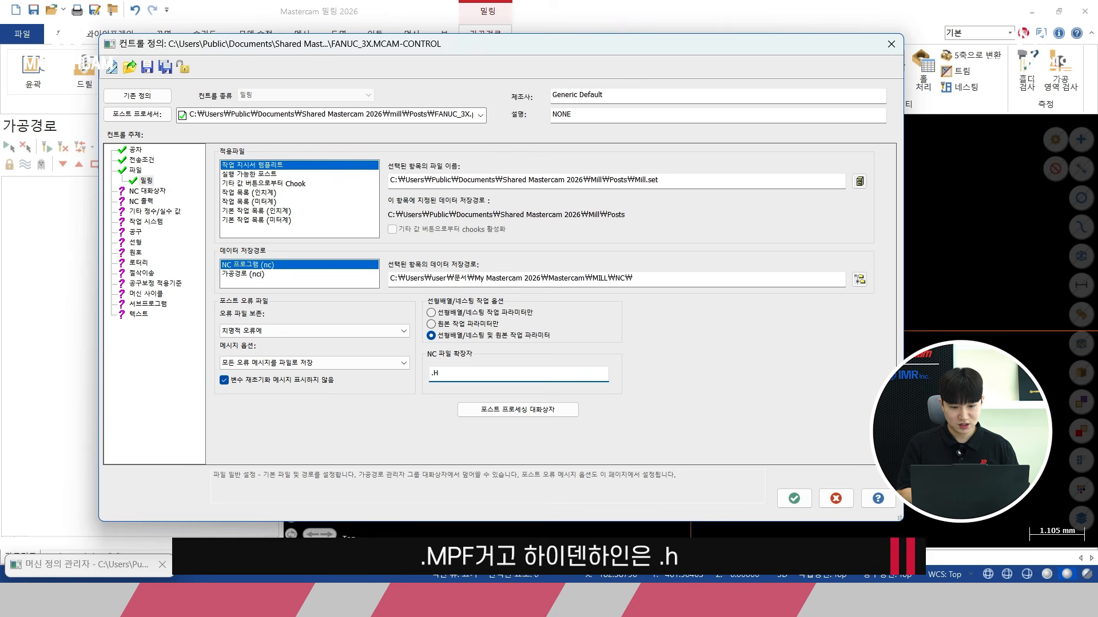
key(BackSpace)
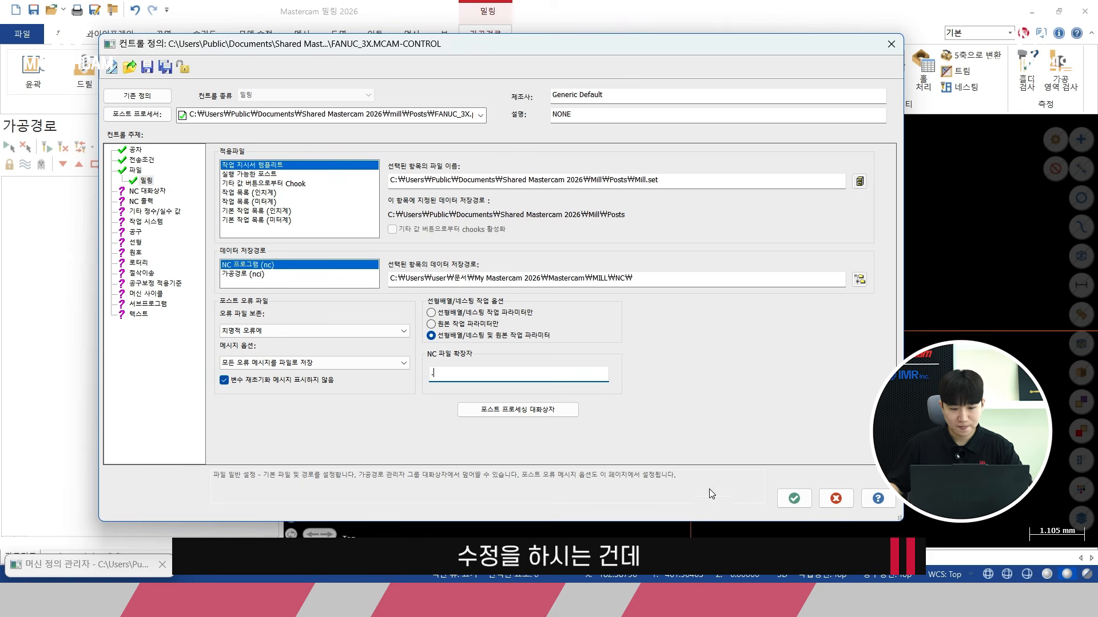
click(838, 501)
click(852, 475)
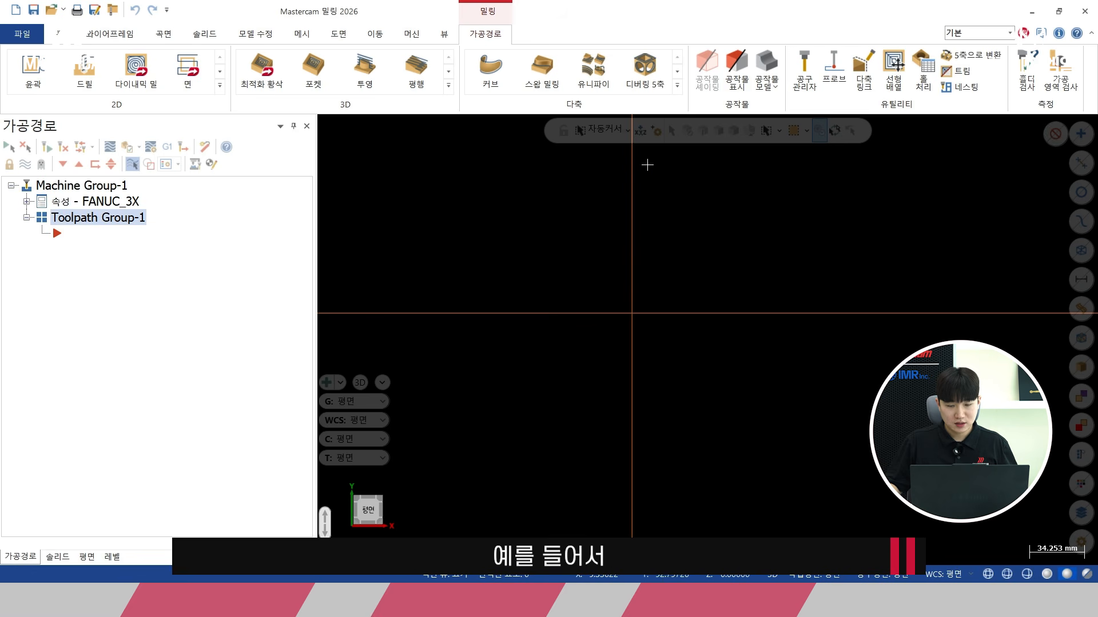
Step: In the system configuration's post dialog defaults, set NC file output to Ask (묻기), turn off Edit (수정) and save to the configuration file
middle_drag(478, 244, 550, 246)
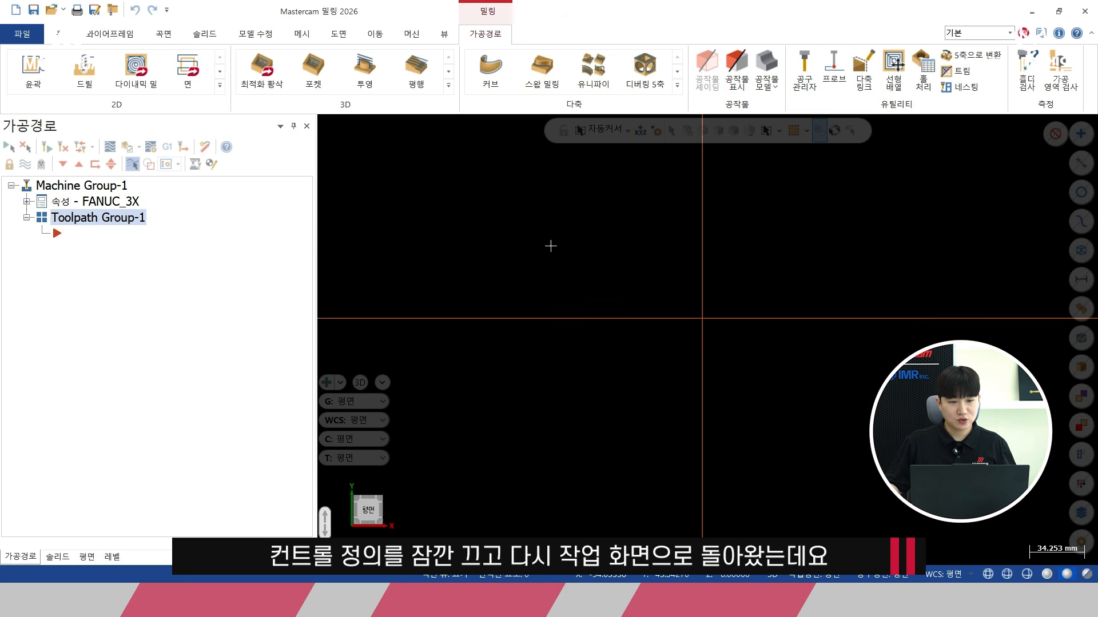
click(23, 34)
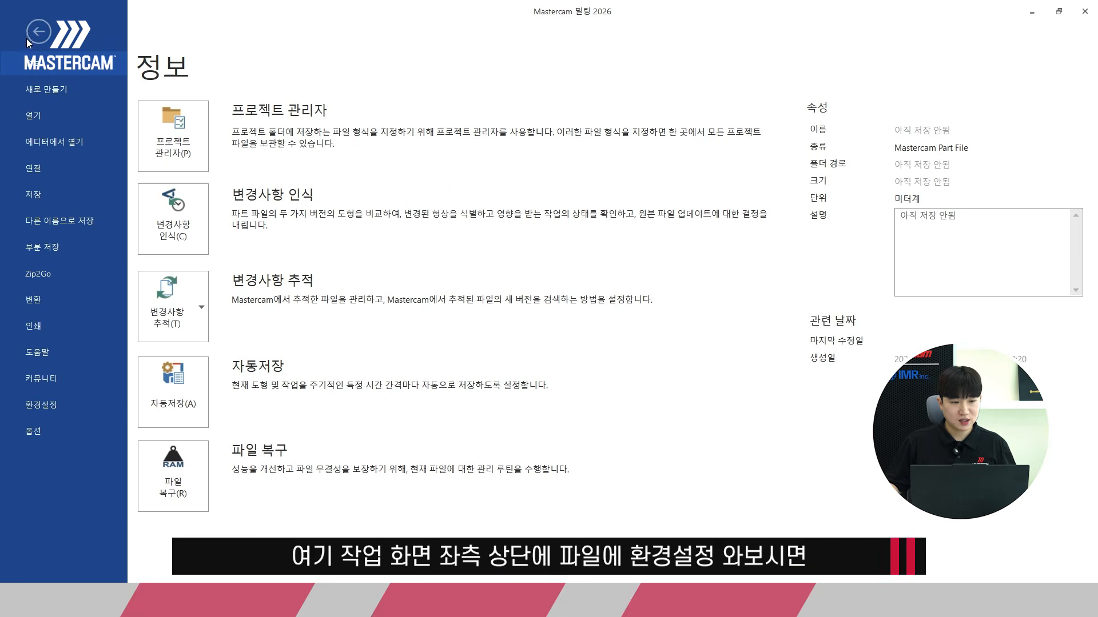
click(50, 405)
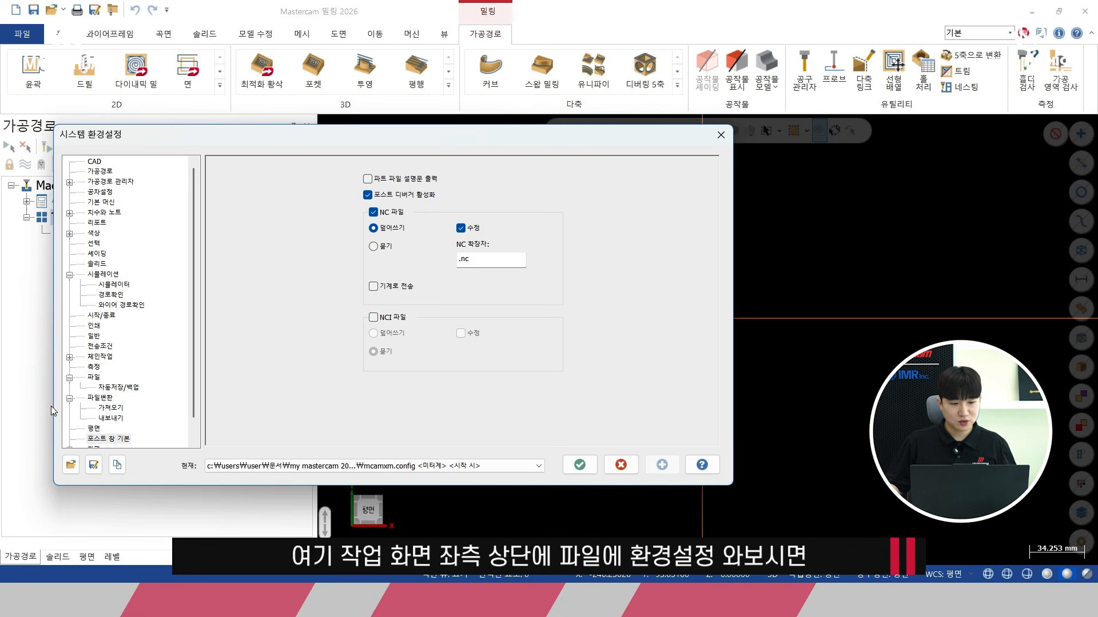
scroll(116, 303, down, 1)
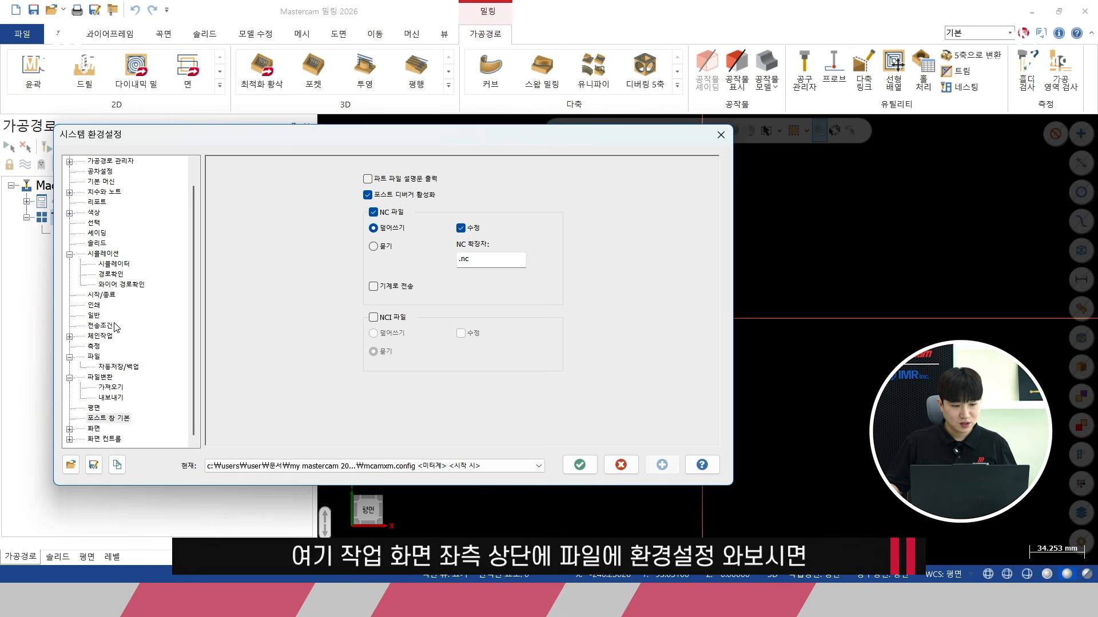
click(116, 421)
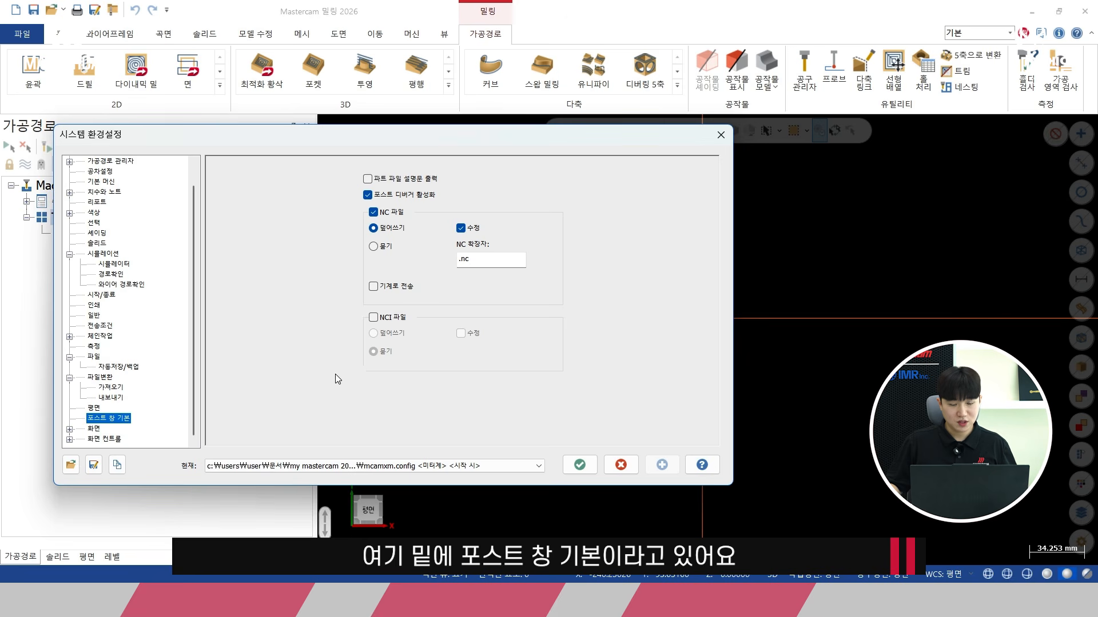
drag(372, 140, 423, 125)
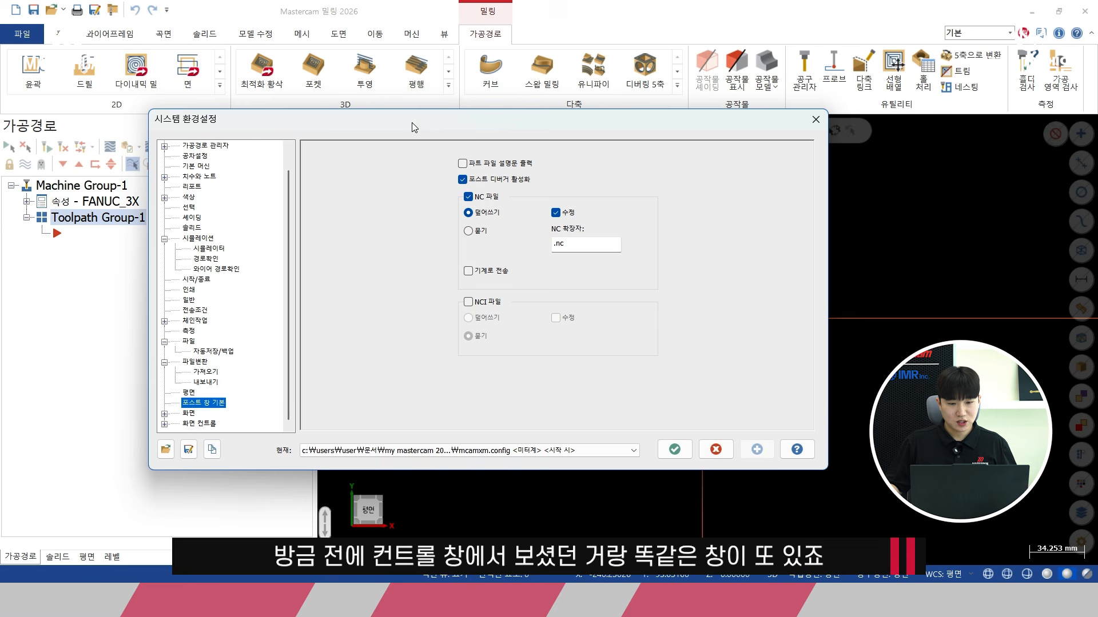
click(468, 231)
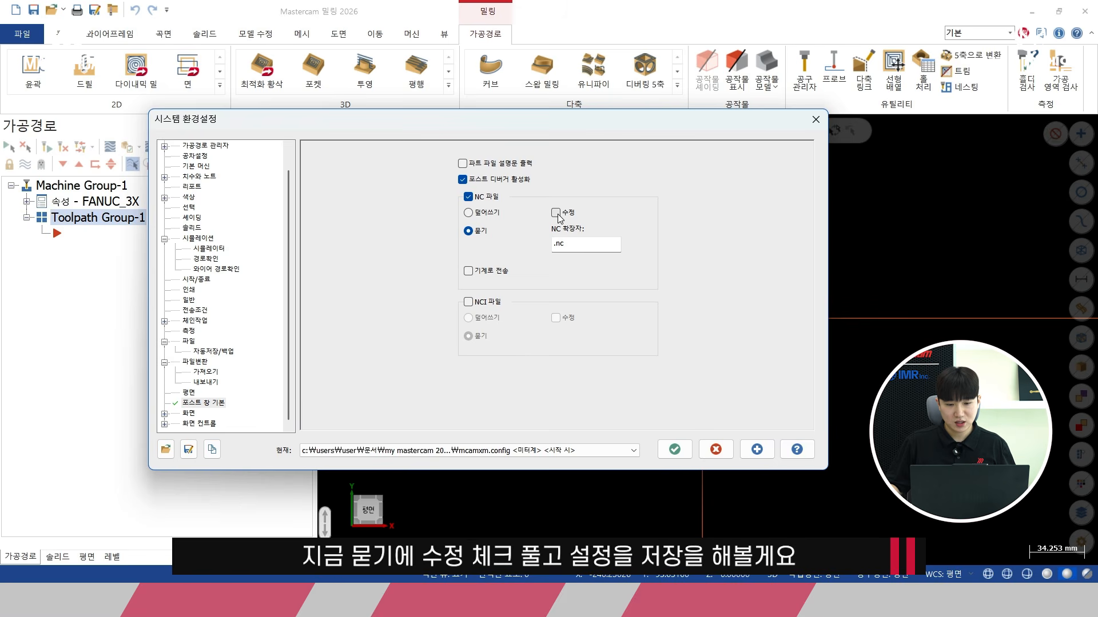
click(674, 450)
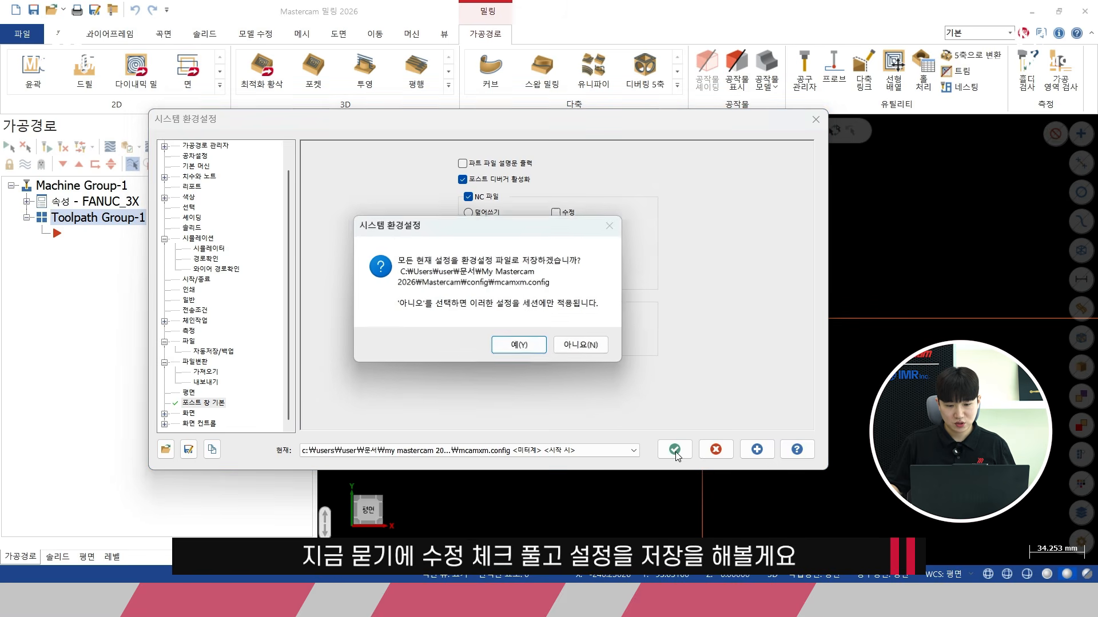
click(515, 340)
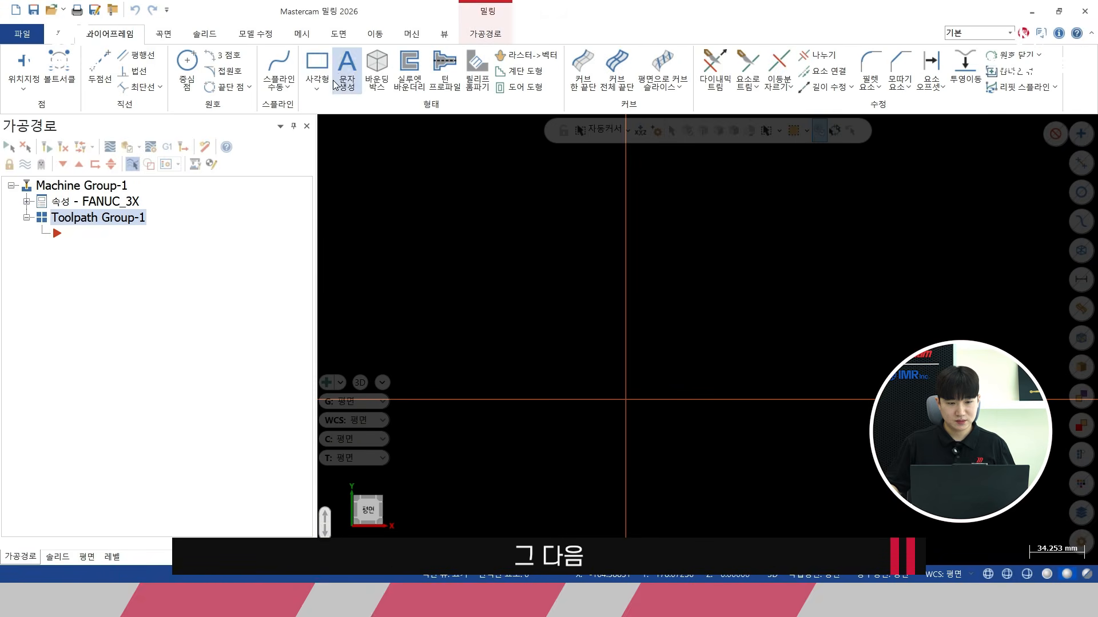
Step: Draw a rectangle about 284 mm wide and 198 mm high with its first corner at the origin
click(317, 64)
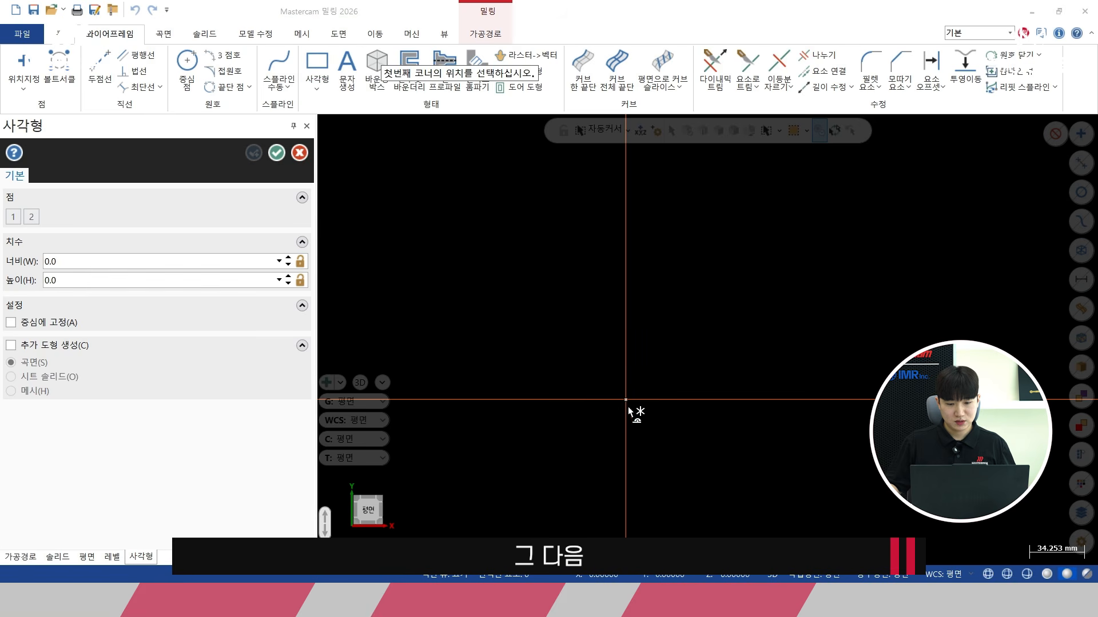
click(625, 399)
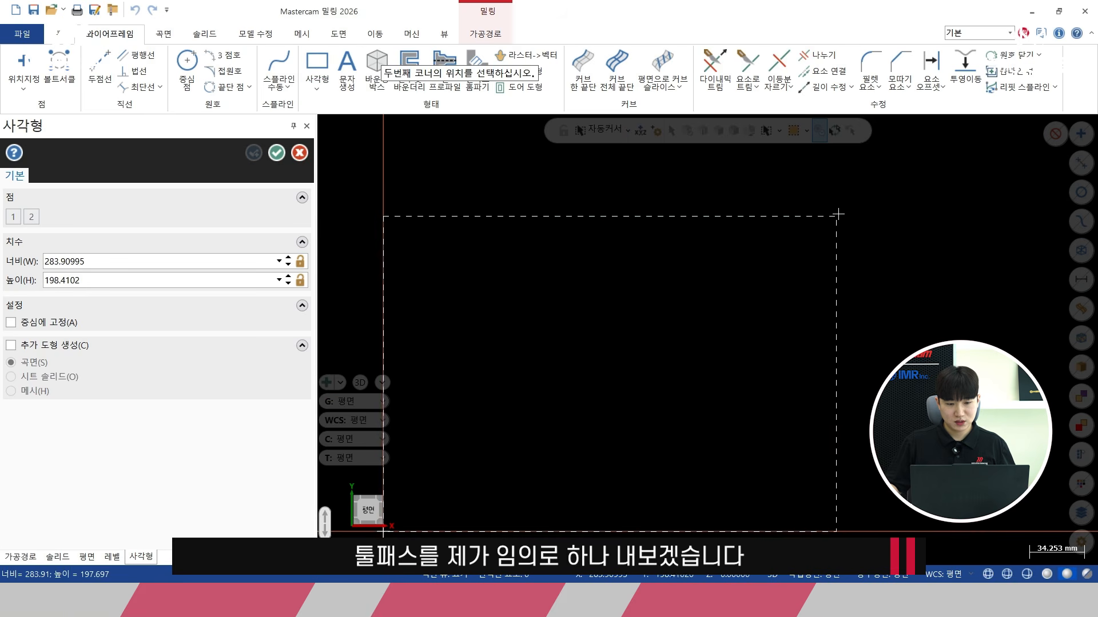
click(837, 214)
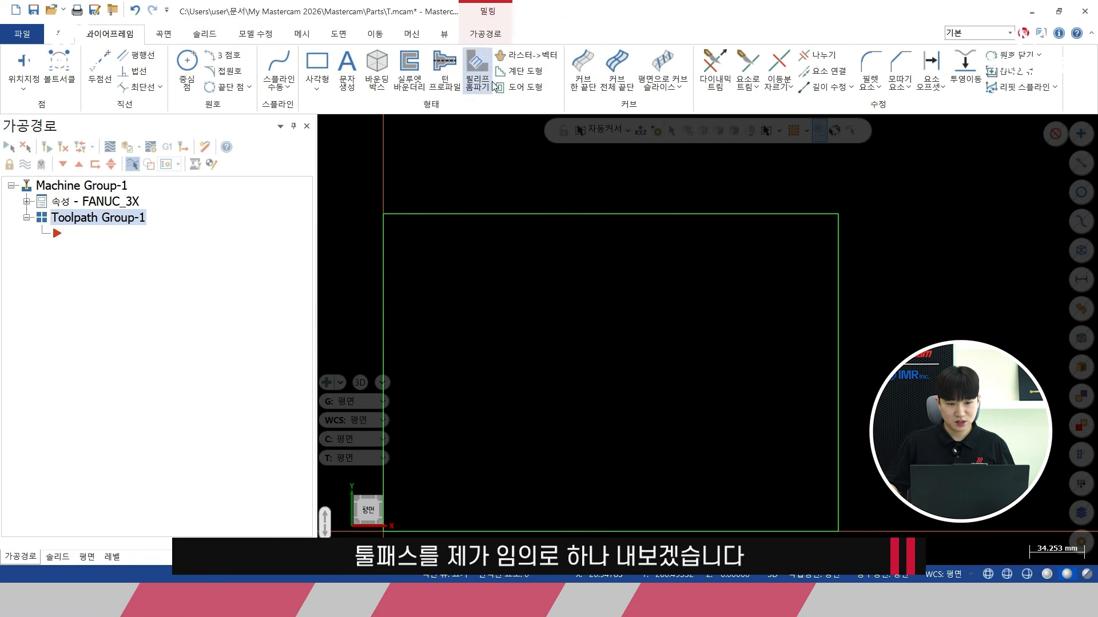
Step: Create a 2D contour (윤곽) toolpath around the rectangle with the 10 mm flat end mill
click(494, 37)
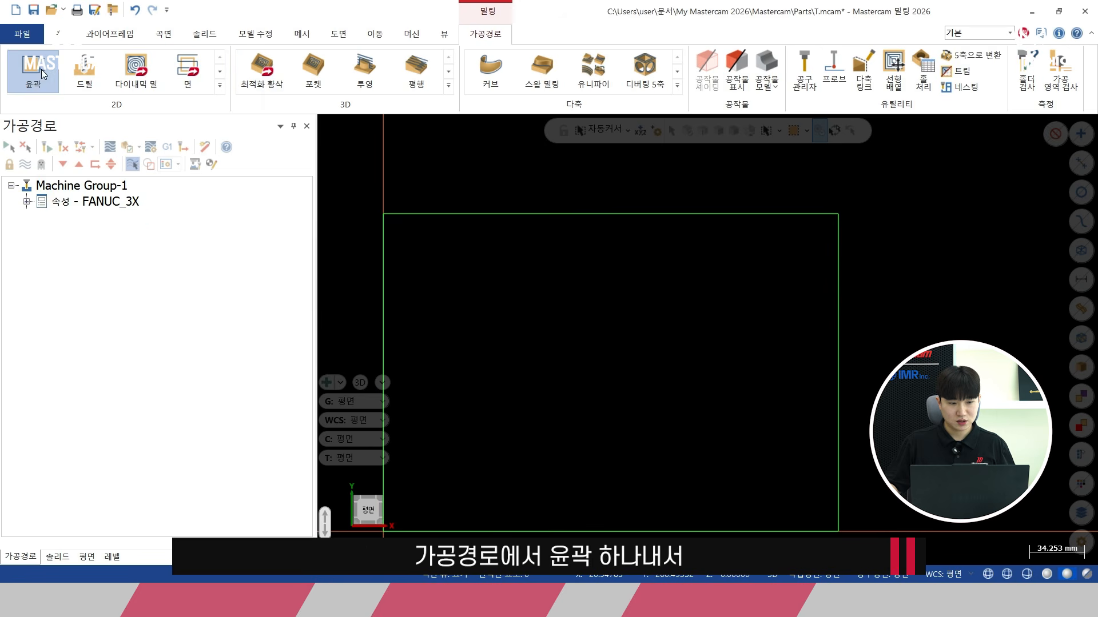
click(39, 66)
click(422, 215)
click(307, 518)
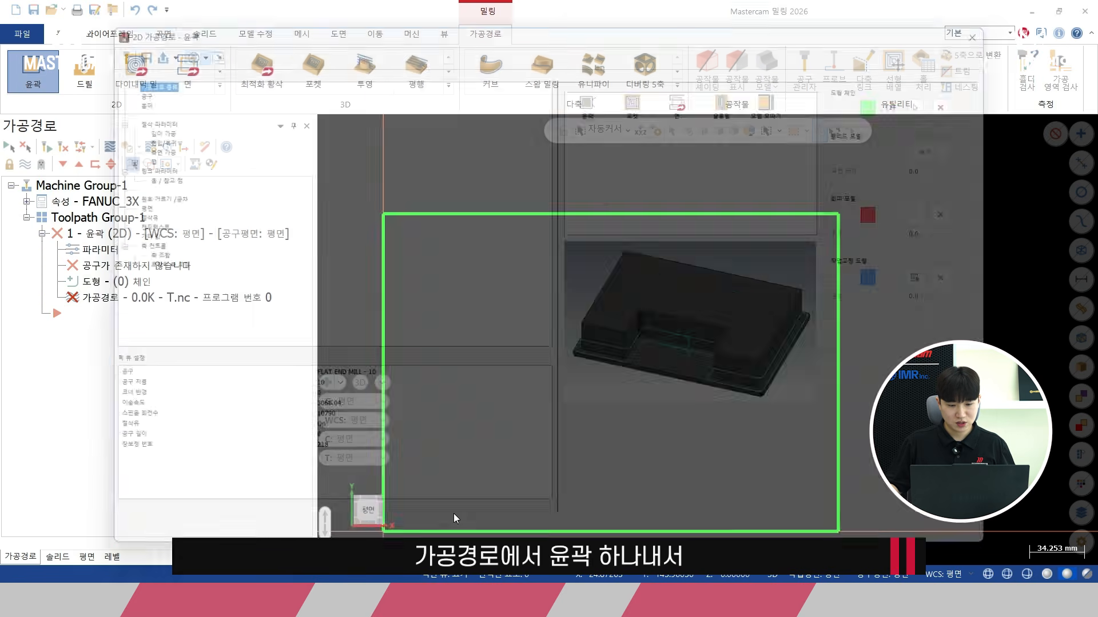
key(Return)
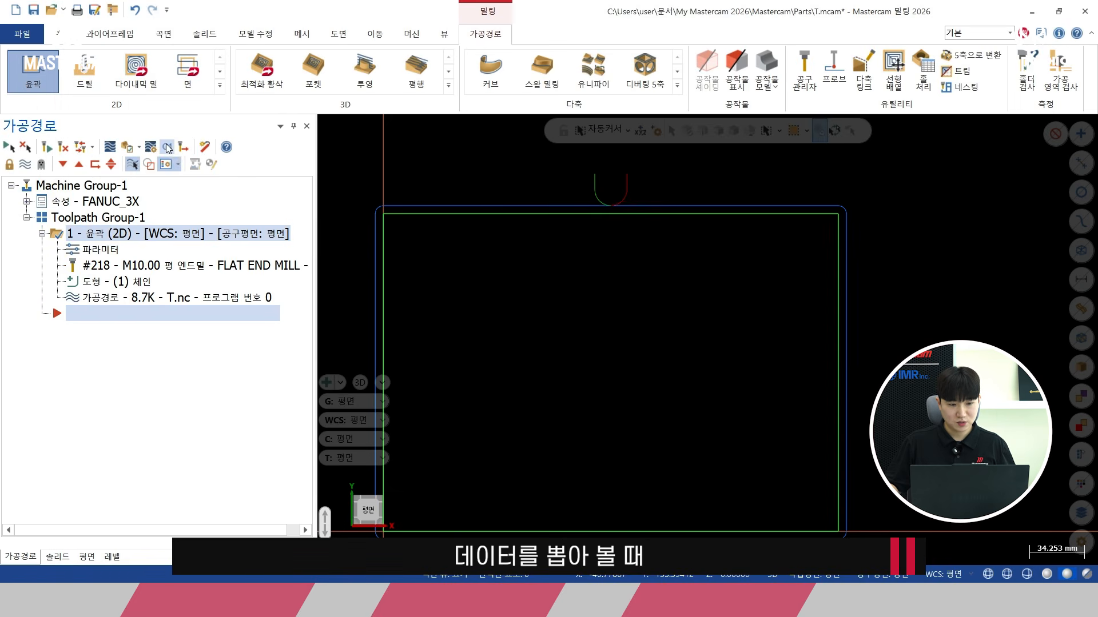
Step: Compare the contour toolpath's post processing options with the system configuration's post dialog defaults, and cancel posting
click(167, 148)
drag(327, 123, 487, 150)
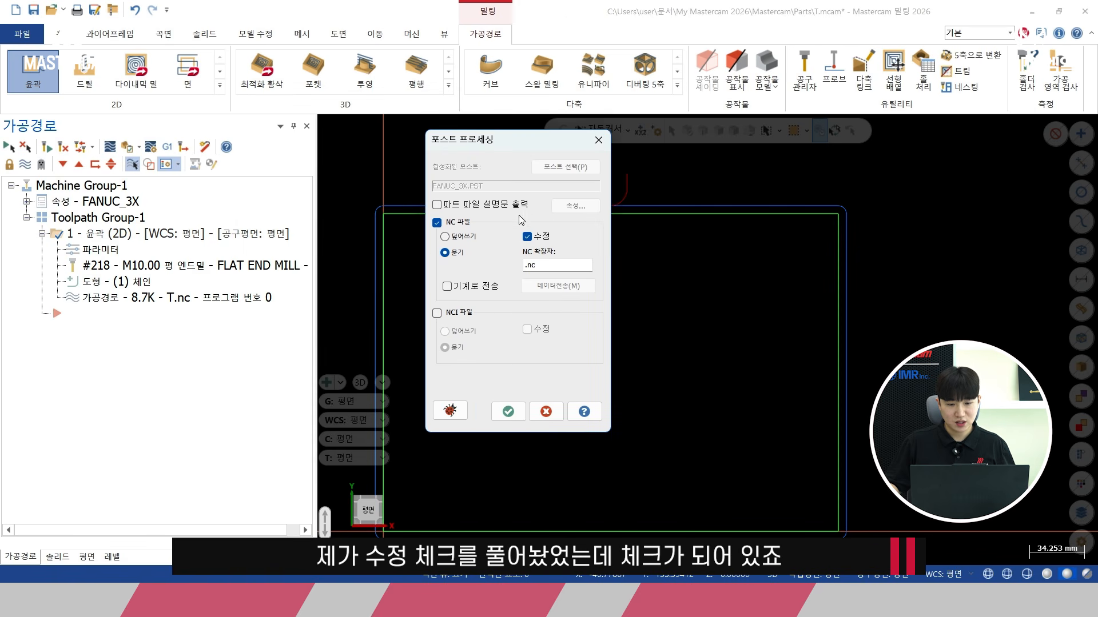
click(507, 411)
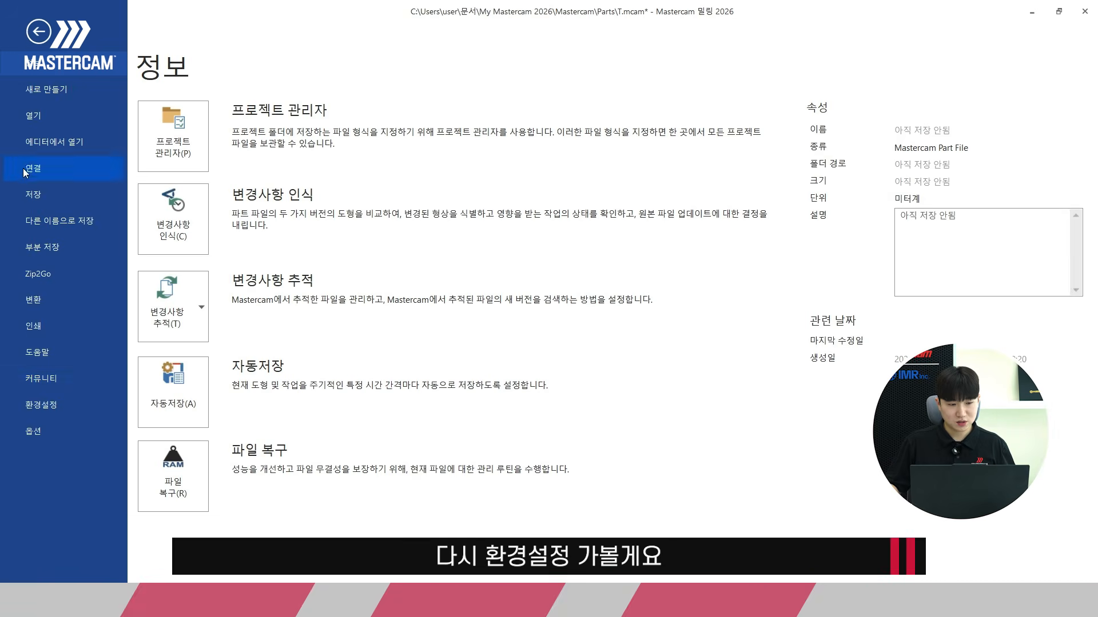
click(53, 404)
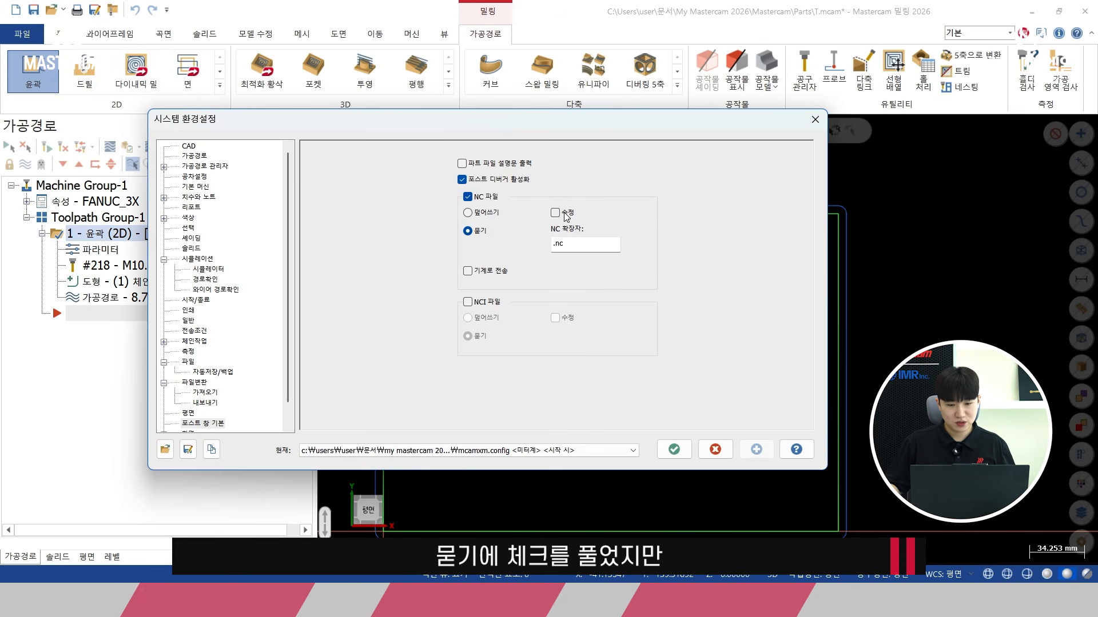
click(167, 147)
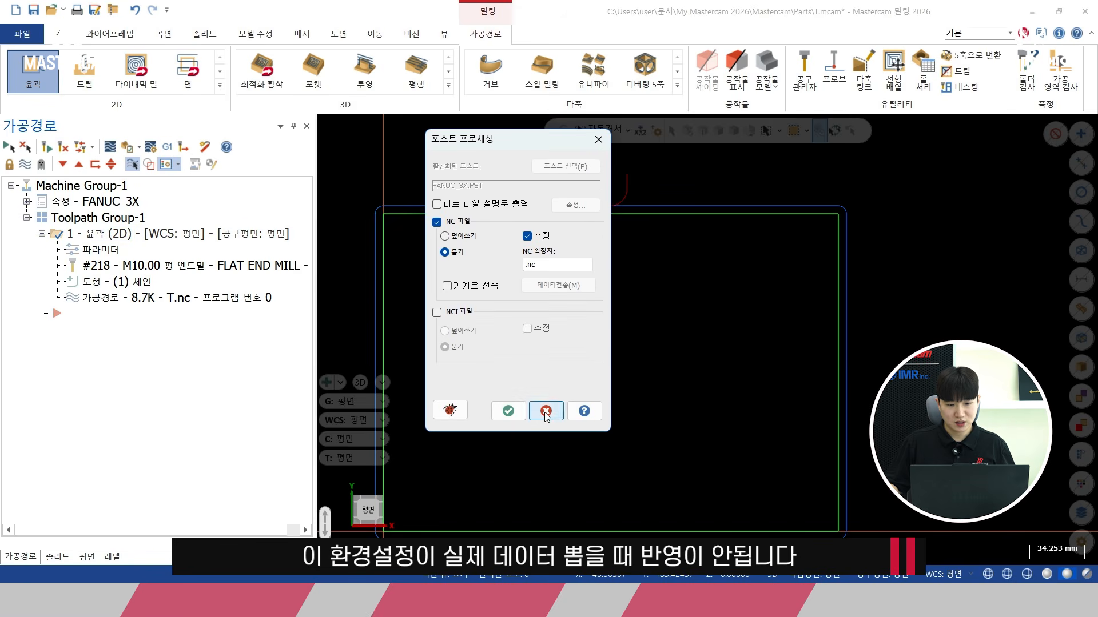
click(545, 411)
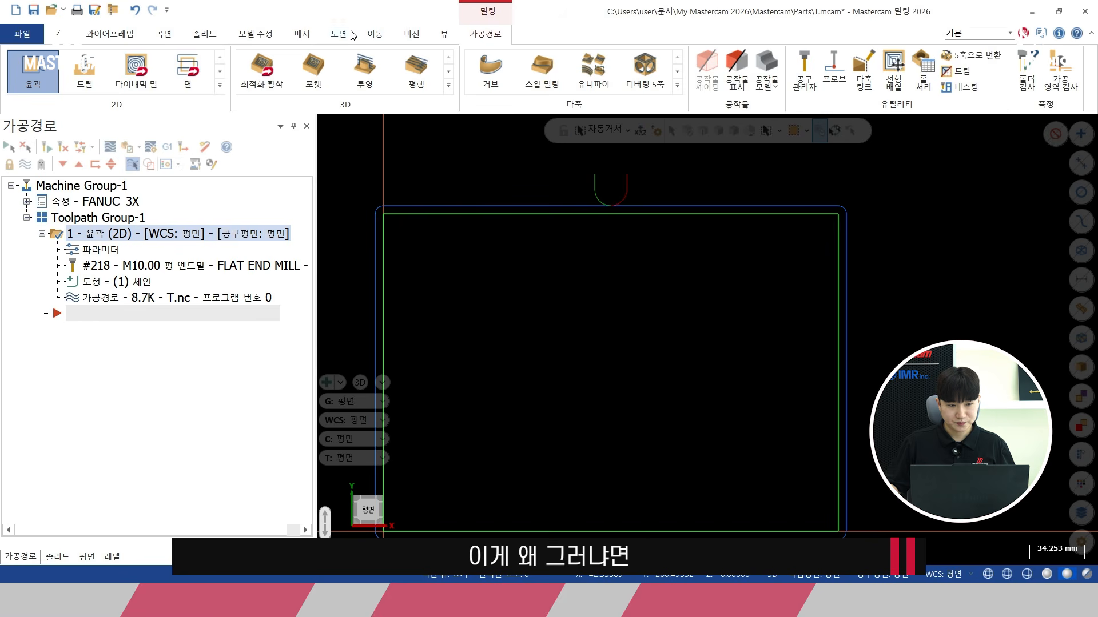
Step: Open the FANUC_3X machine definition for editing and show the milling file settings of its control definition
click(411, 34)
click(237, 72)
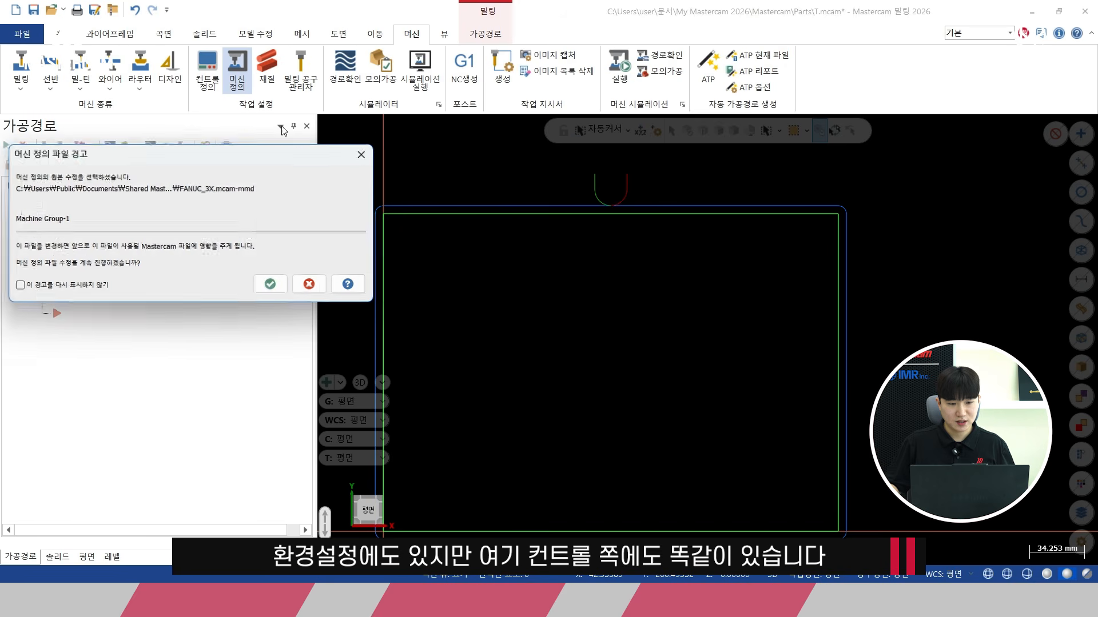
click(274, 287)
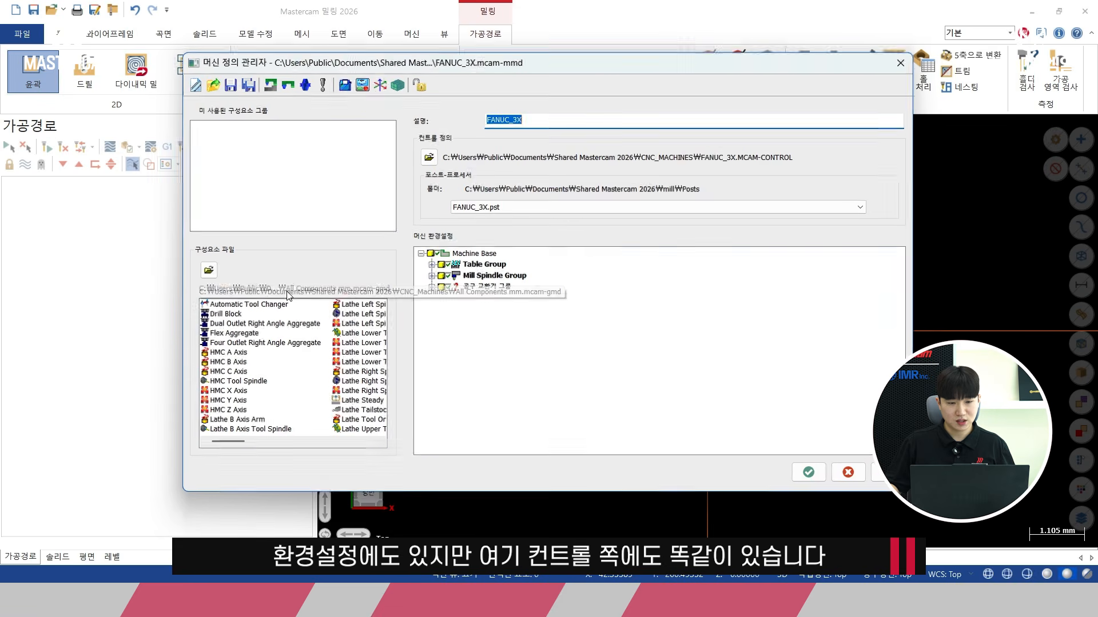
click(358, 87)
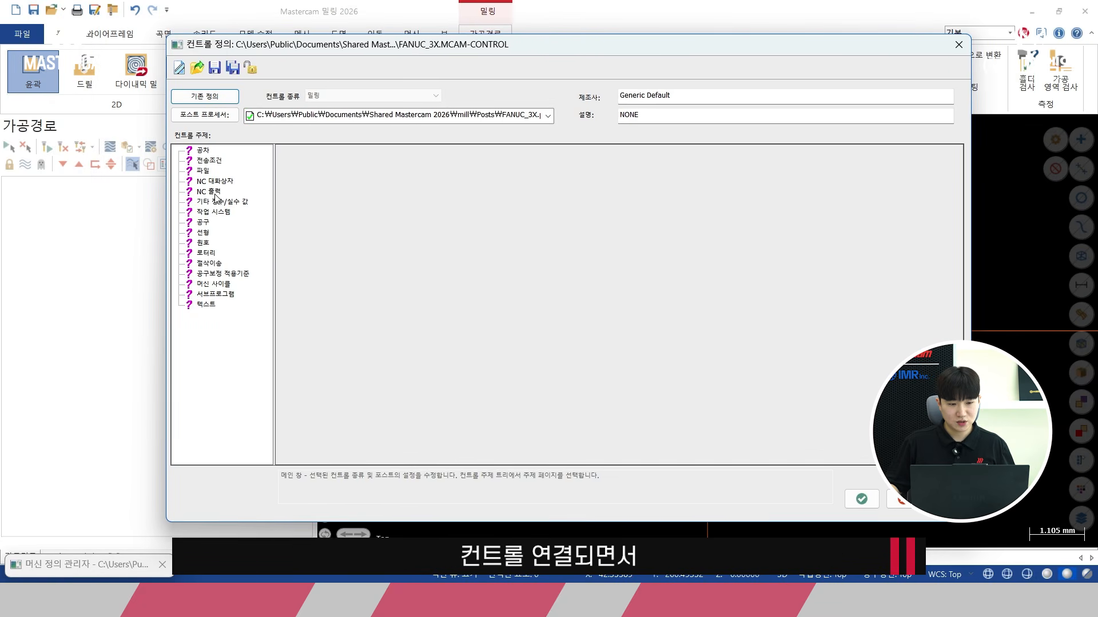
click(204, 170)
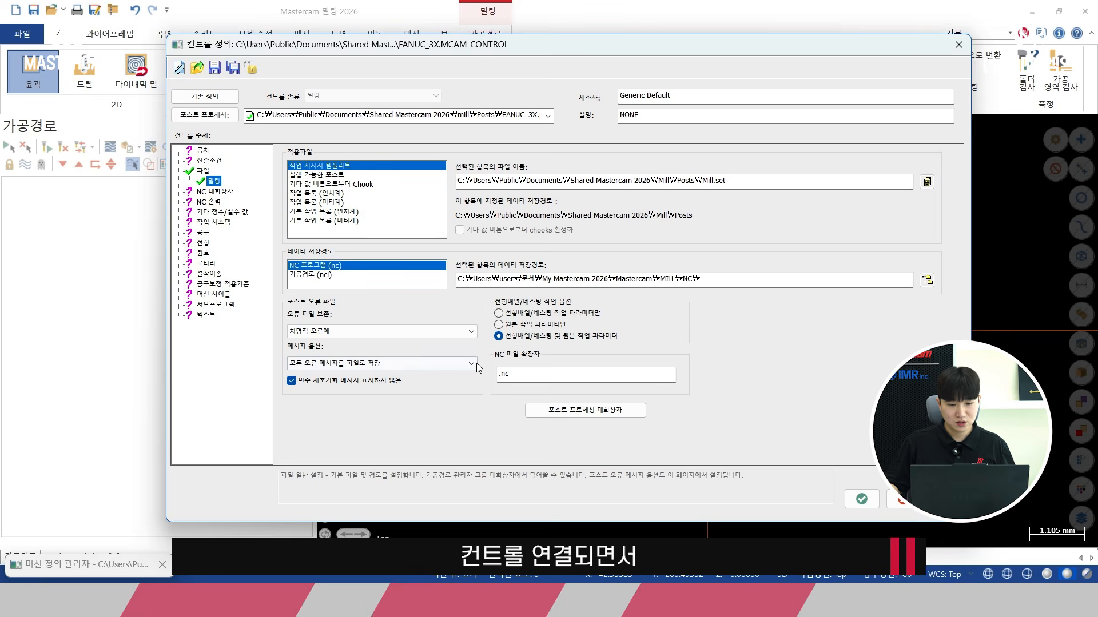
Step: In the control definition's post processing dialog, try Overwrite (덮어쓰기) with Edit (수정) off, and discard the changes
click(585, 411)
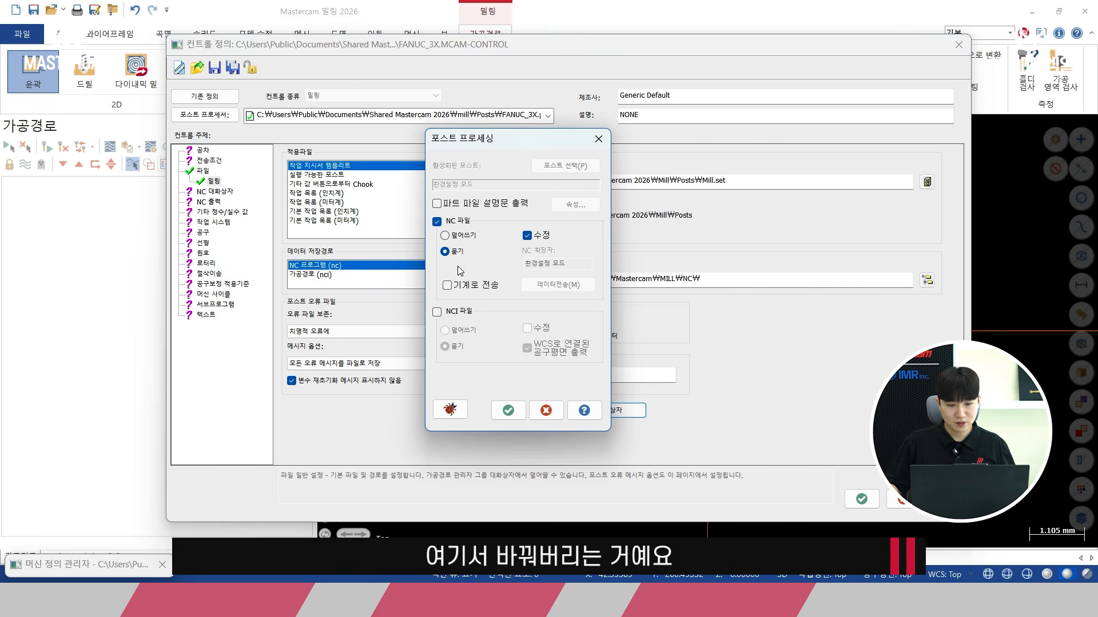
click(451, 236)
click(527, 235)
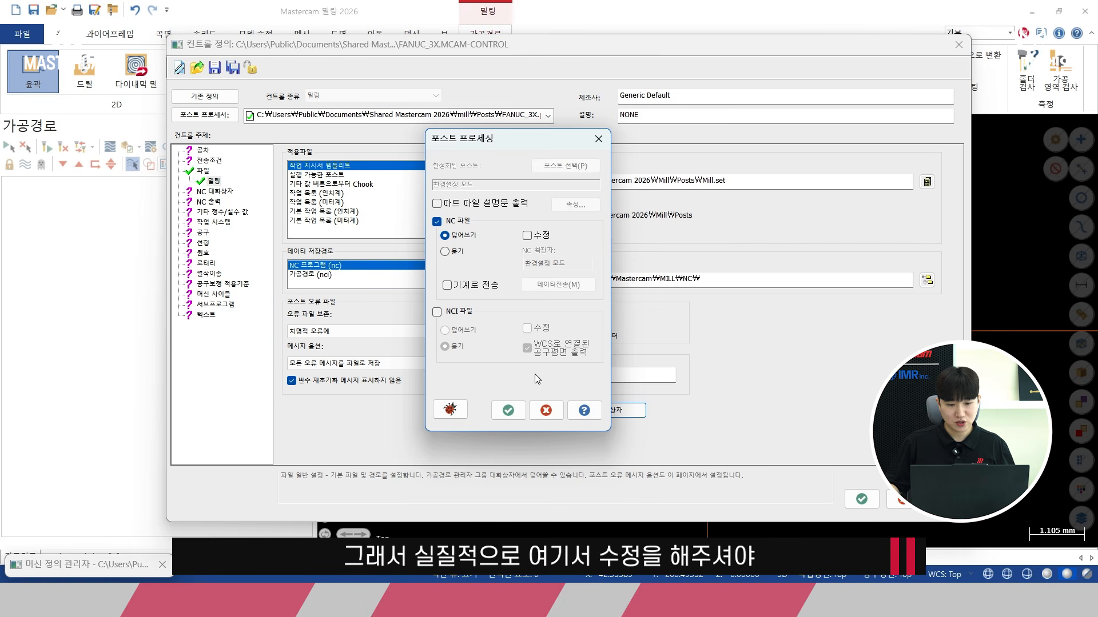
click(546, 411)
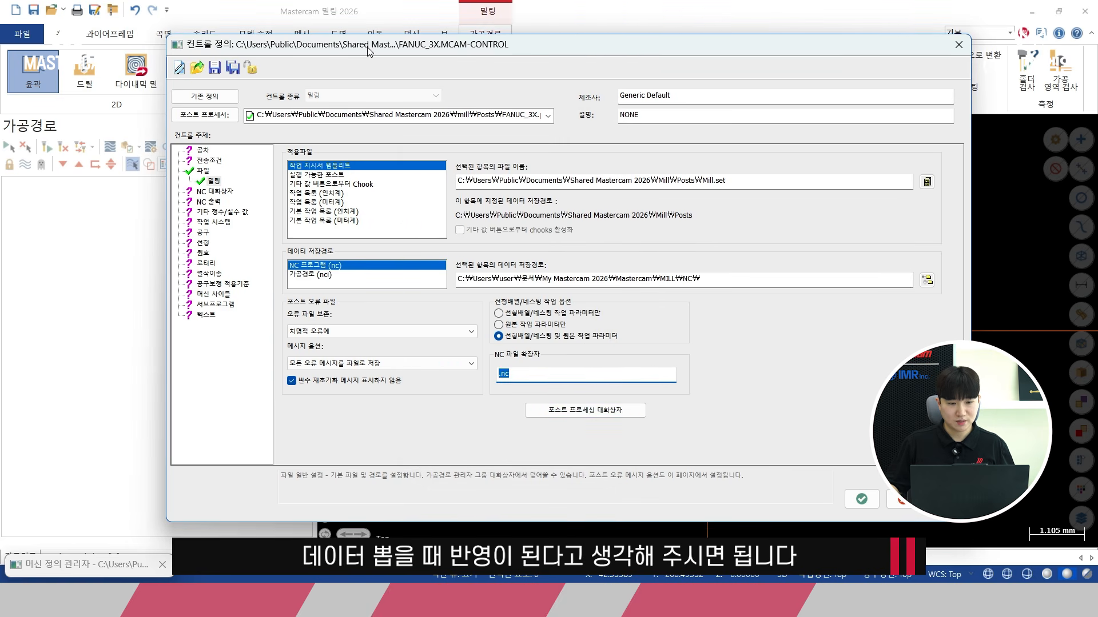
Step: Review the control definition's milling settings for the NC dialog, NC output and tools
drag(368, 46, 389, 43)
click(236, 189)
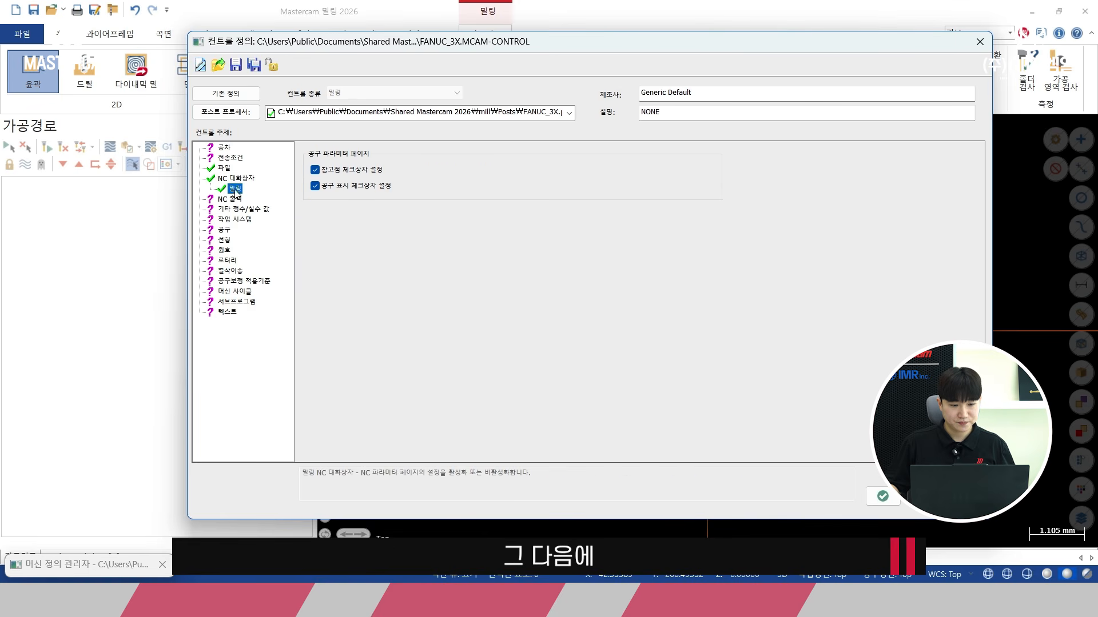
click(231, 200)
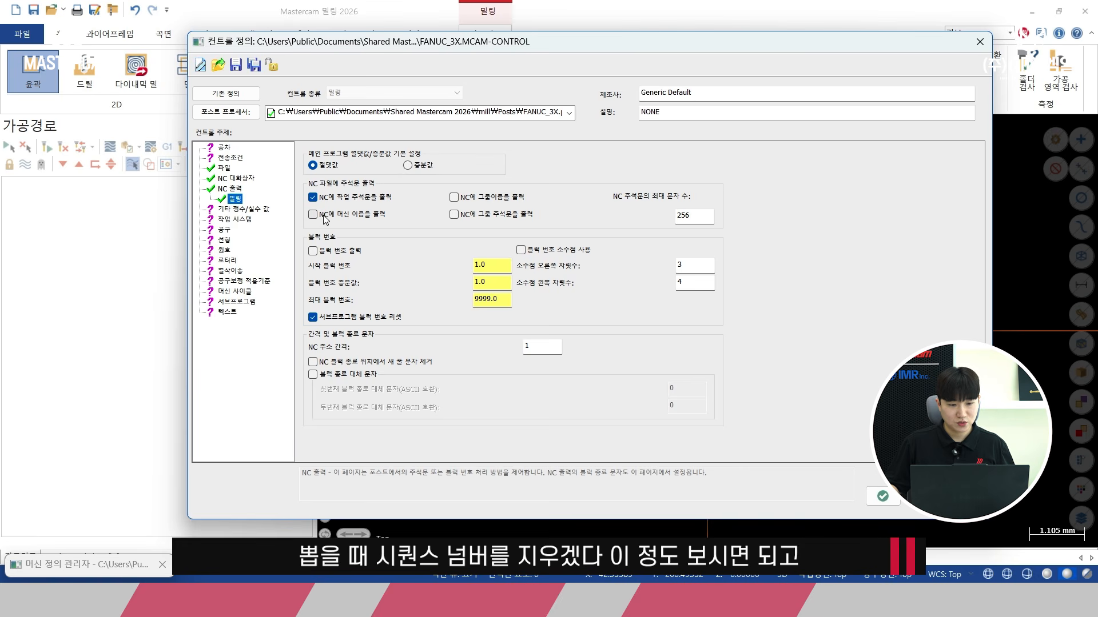
click(225, 230)
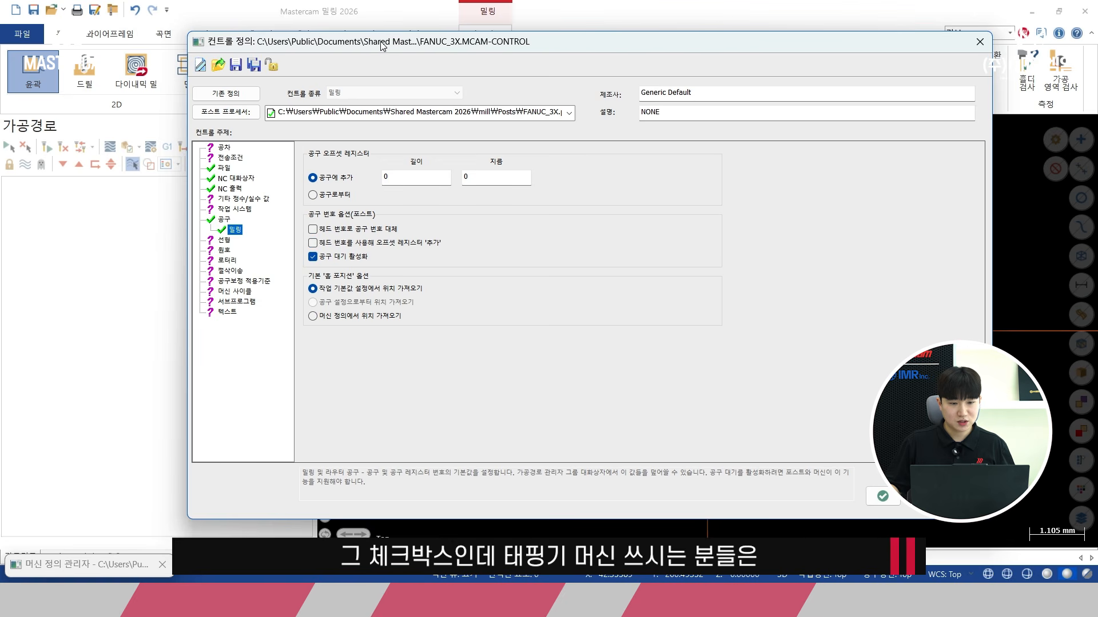
Step: Try turning off the staged tool option (공구 대기 활성화) in the control's tool settings, and turn it back on
drag(382, 46, 414, 40)
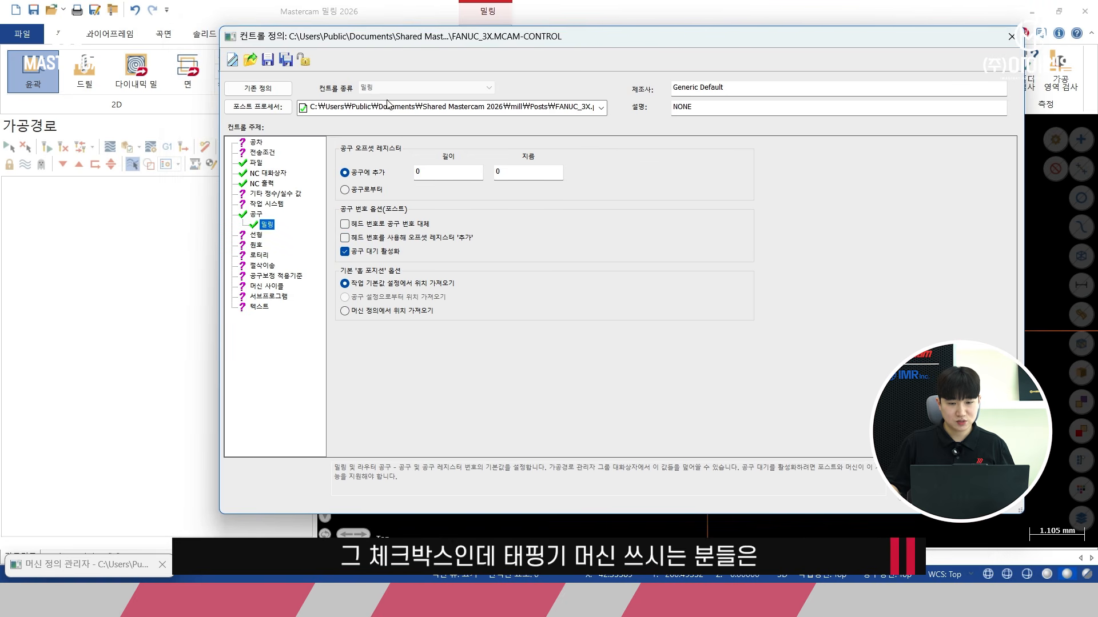
click(345, 252)
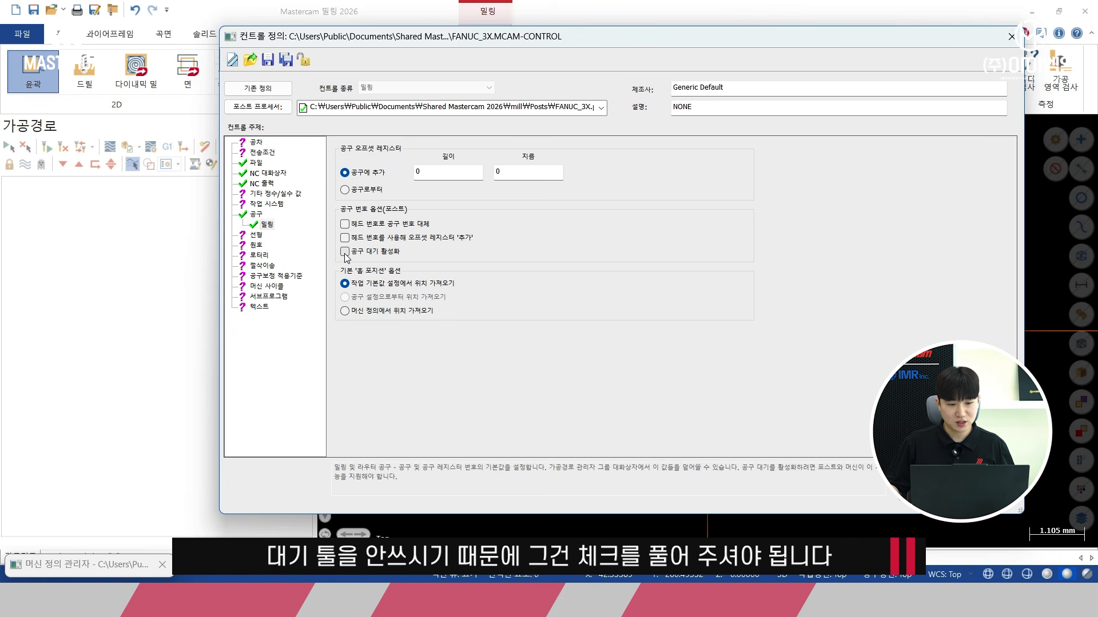
click(346, 252)
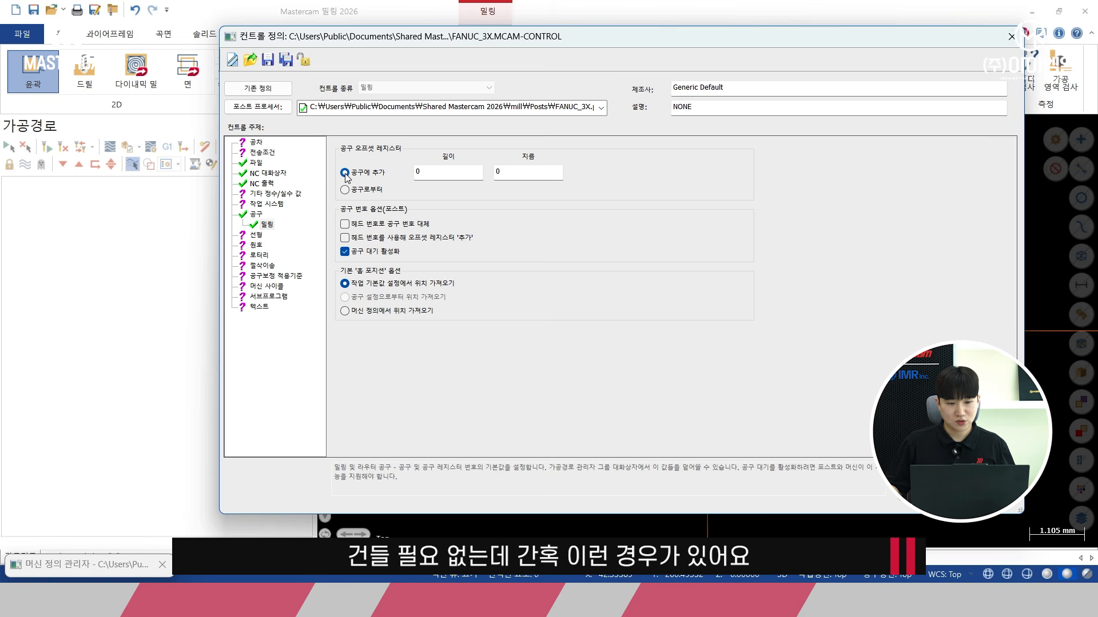
Step: Set the control's tool offset registers to From tool (공구로부터), save the definitions and replace the group's machine with FANUC_3X
drag(377, 40, 319, 37)
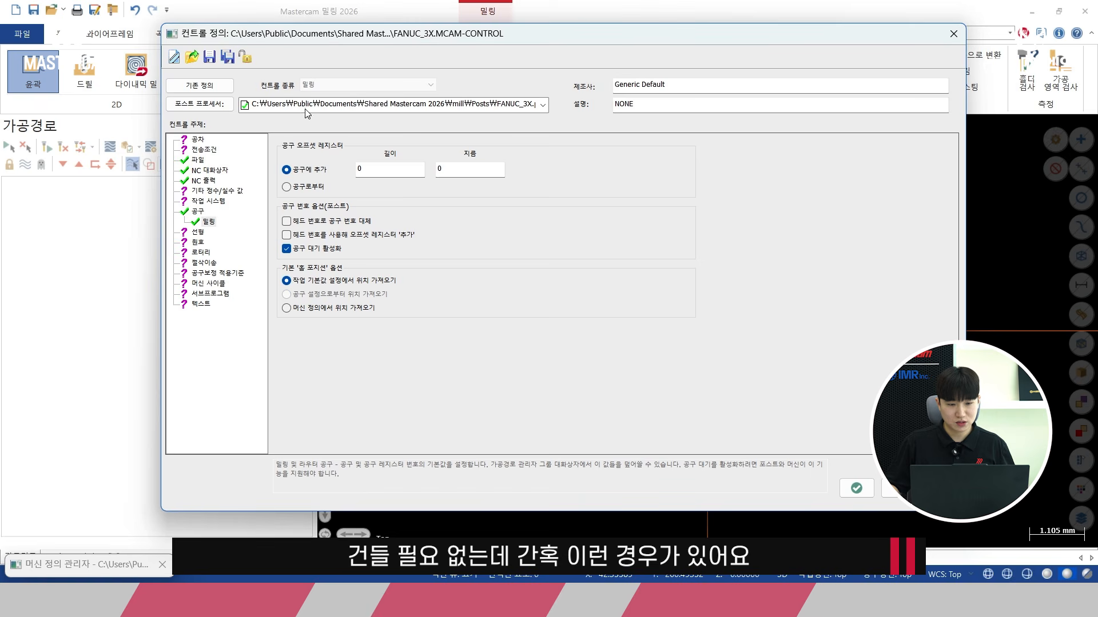
click(287, 189)
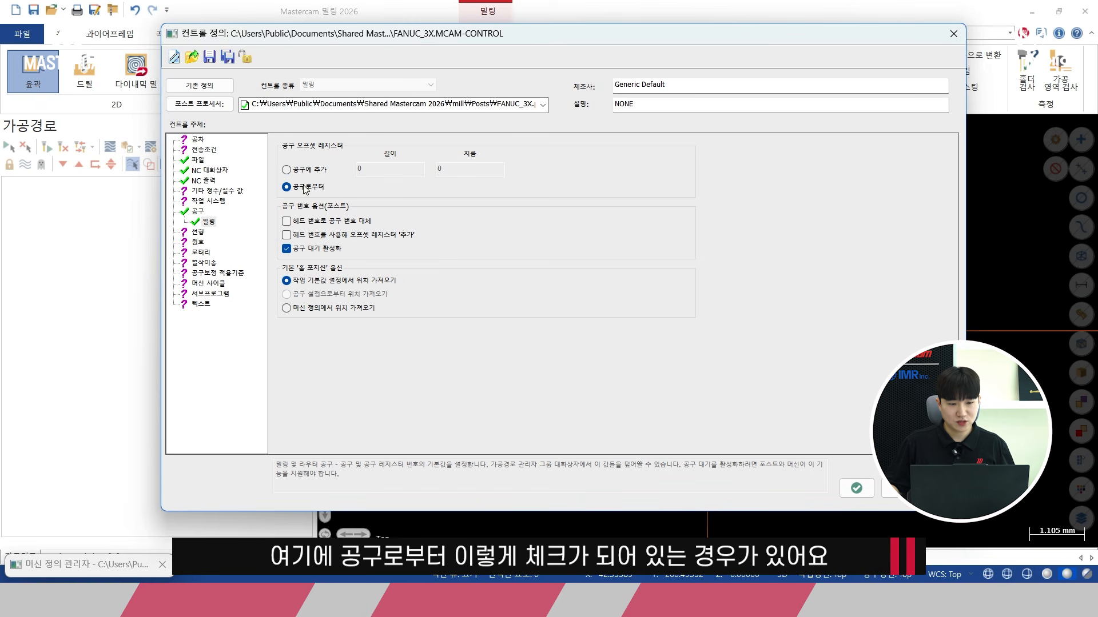
click(222, 85)
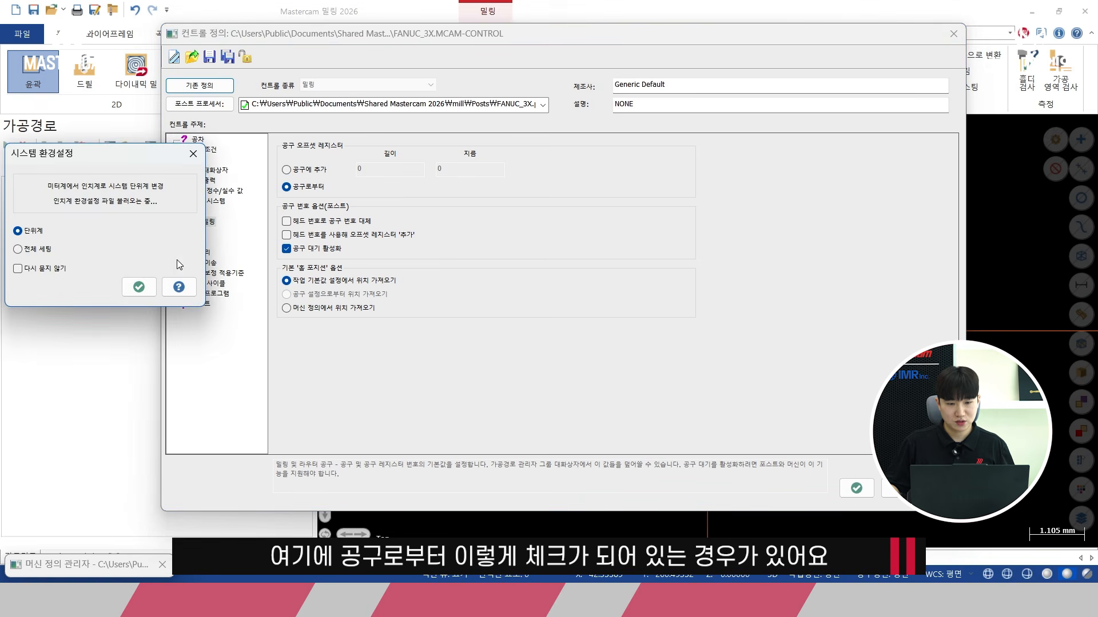
click(139, 287)
click(856, 488)
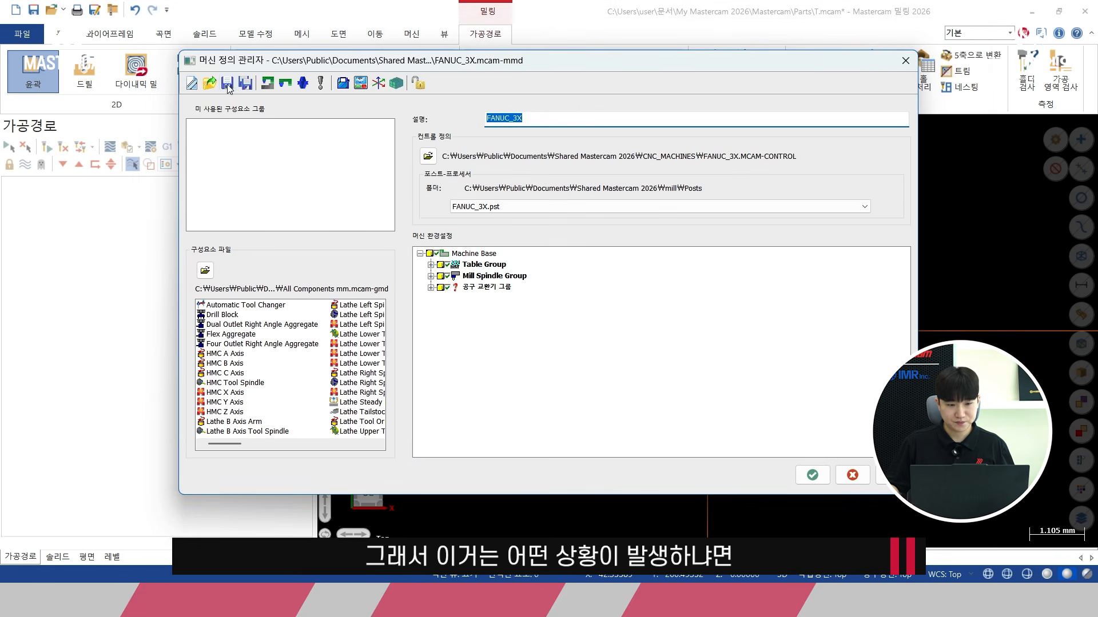
click(813, 475)
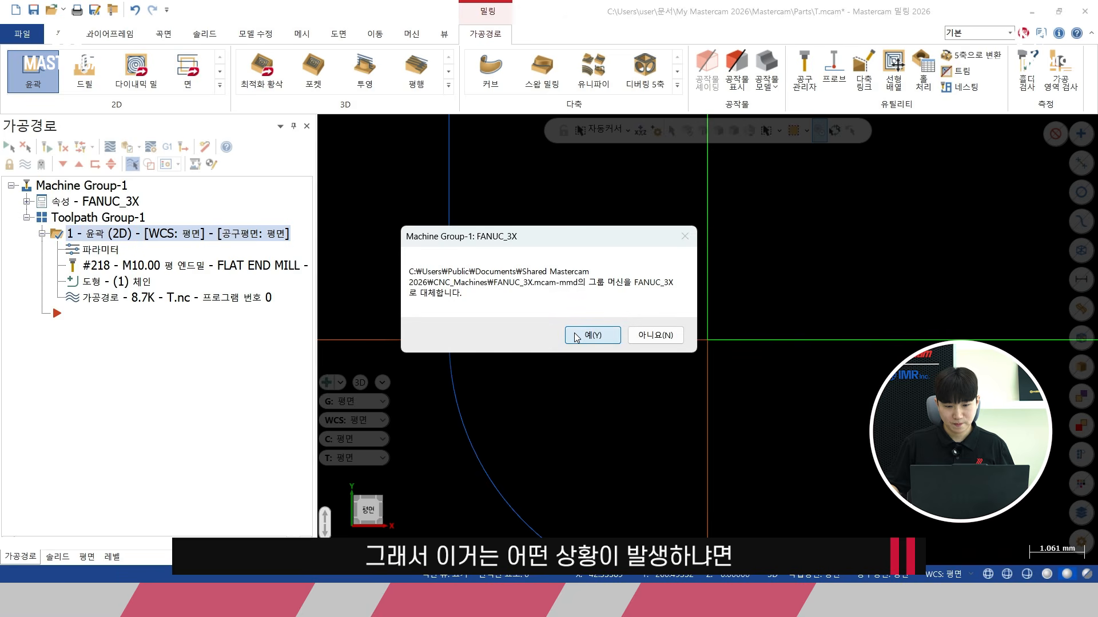
click(595, 339)
Step: Open the contour toolpath's tool parameters and start editing its 10 mm flat end mill
click(111, 251)
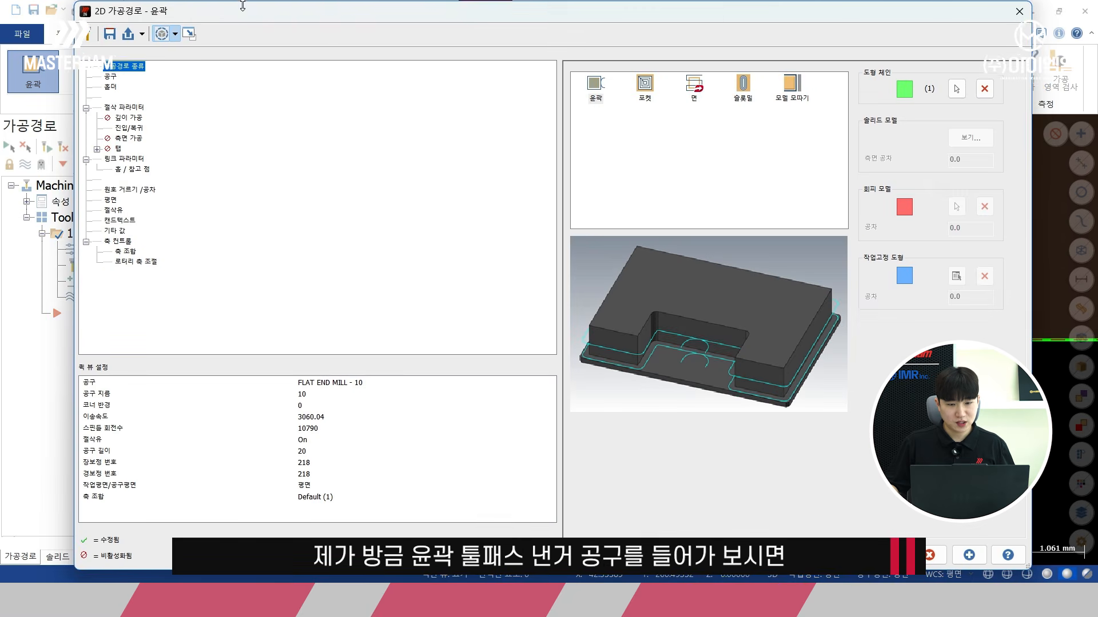
click(111, 76)
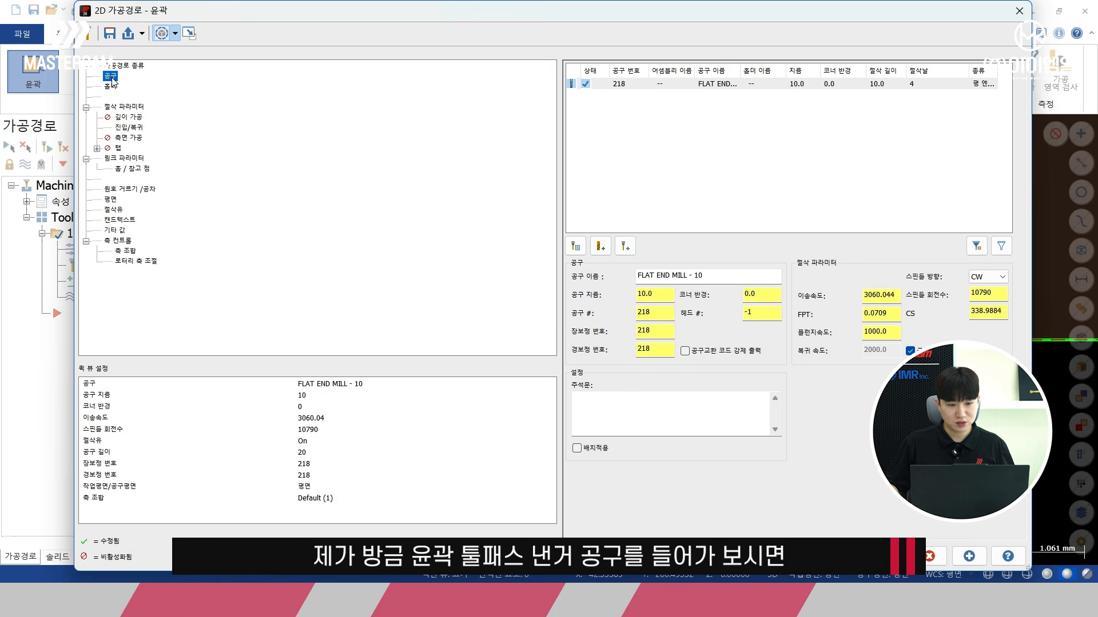
click(664, 314)
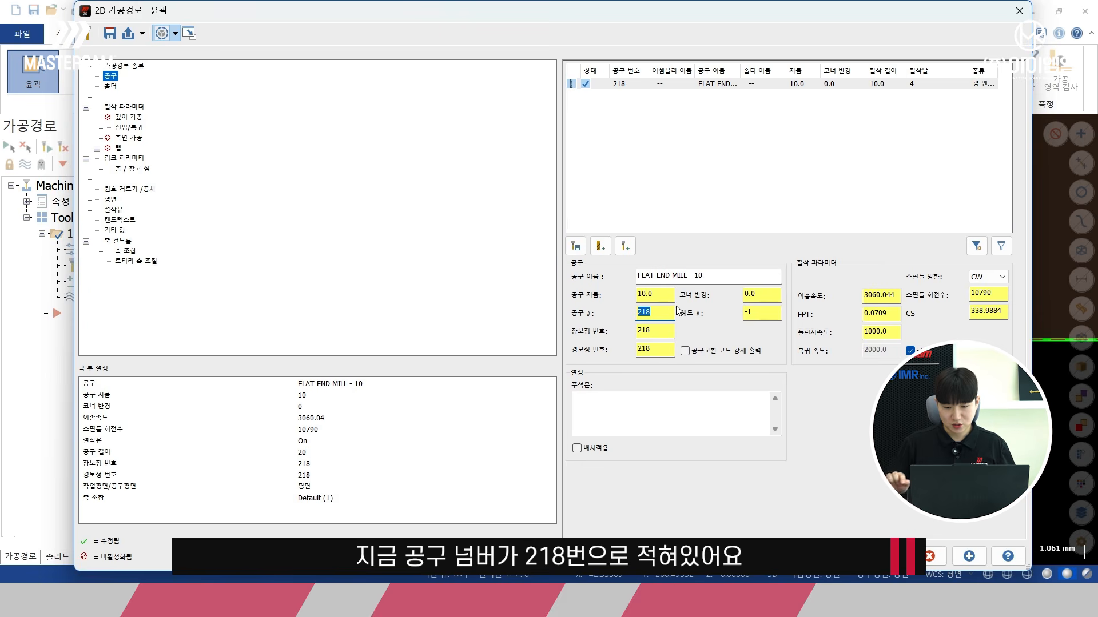
right_click(662, 90)
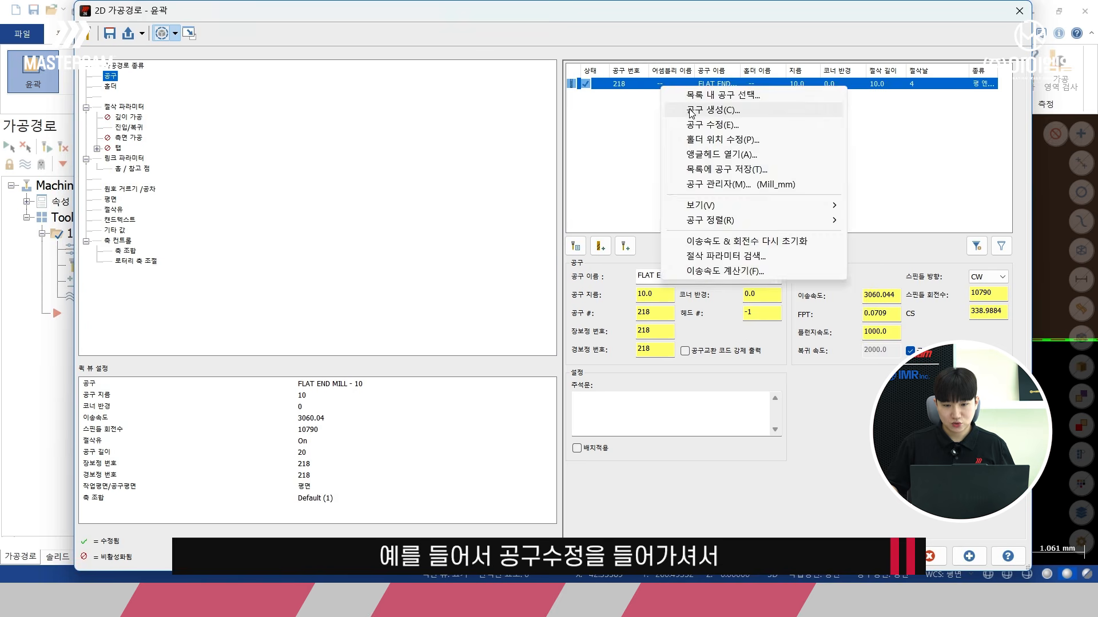
click(692, 127)
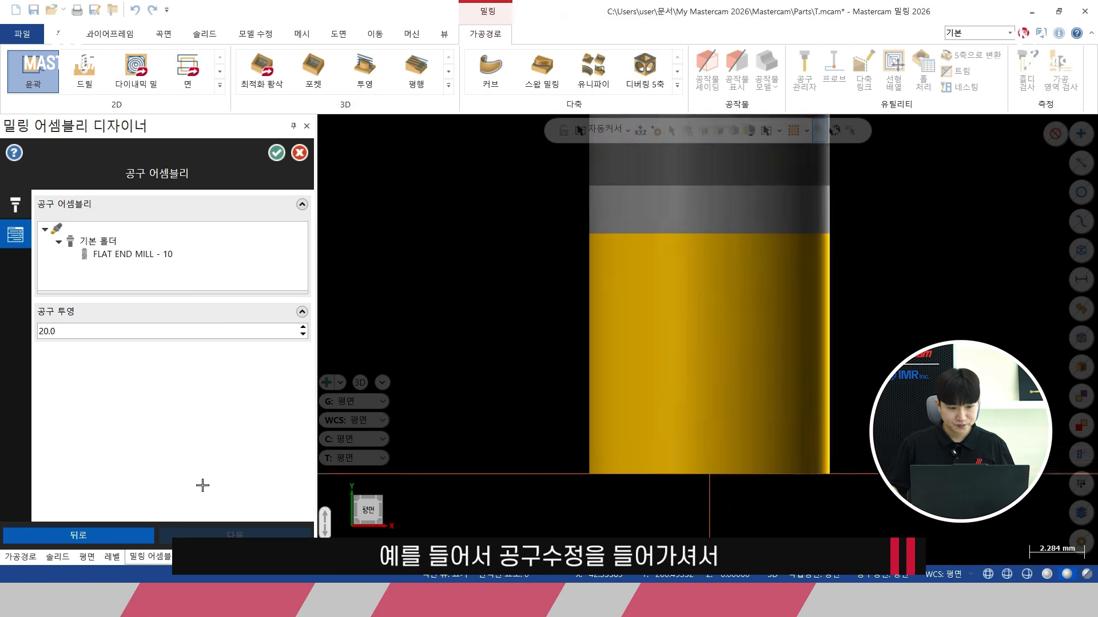
Step: Set the flat end mill's tool number to 2, along with its linked length and diameter offset numbers
click(226, 534)
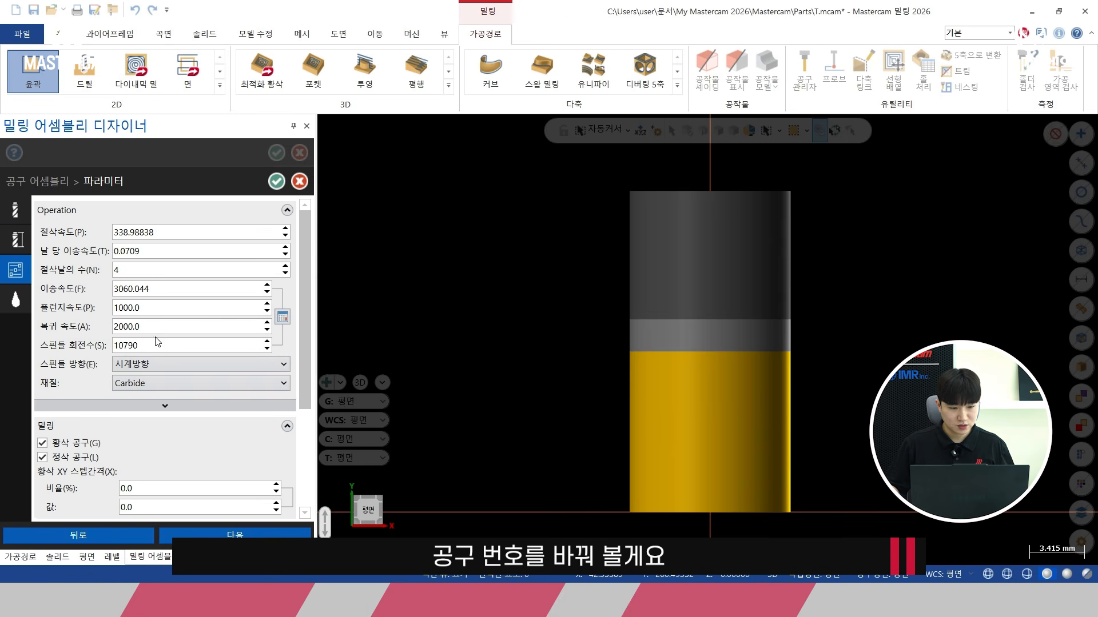
click(118, 533)
click(118, 534)
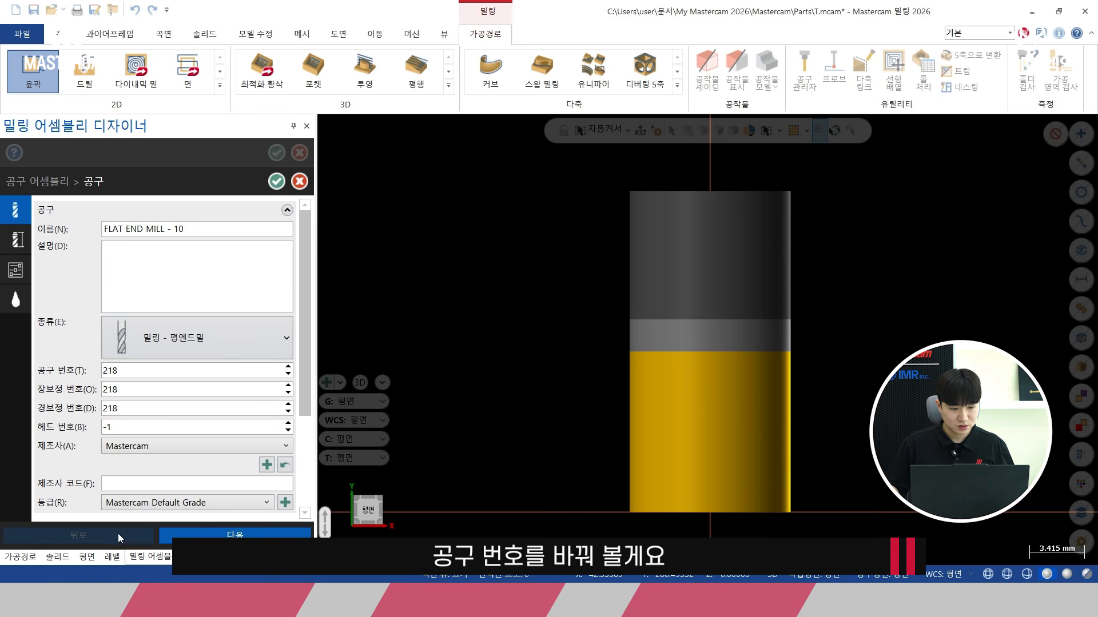
double_click(132, 372)
text(2)
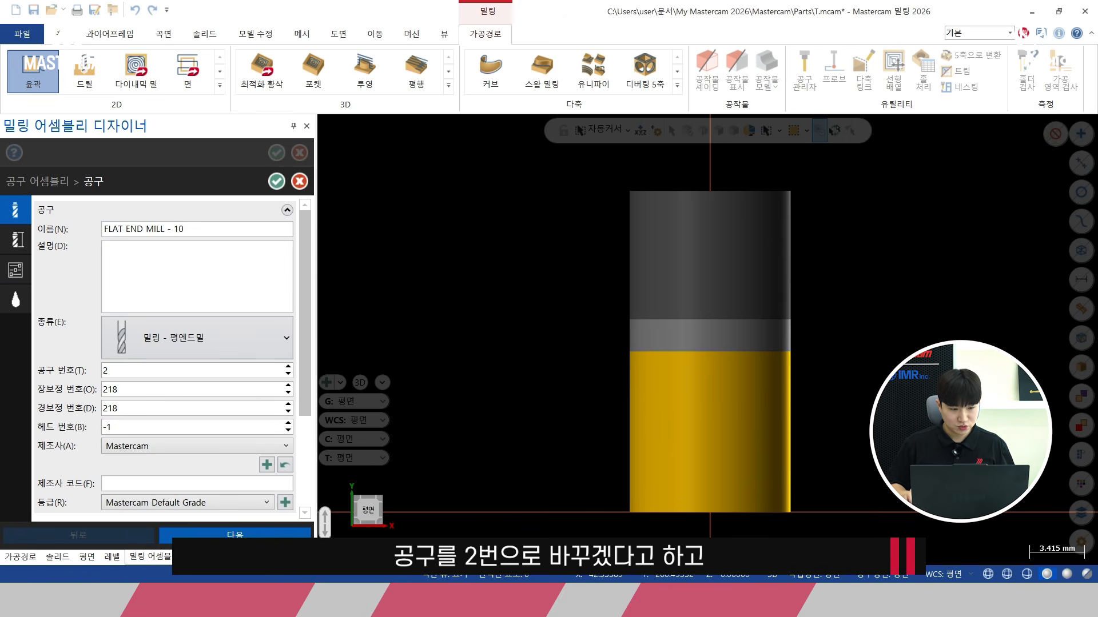
key(Return)
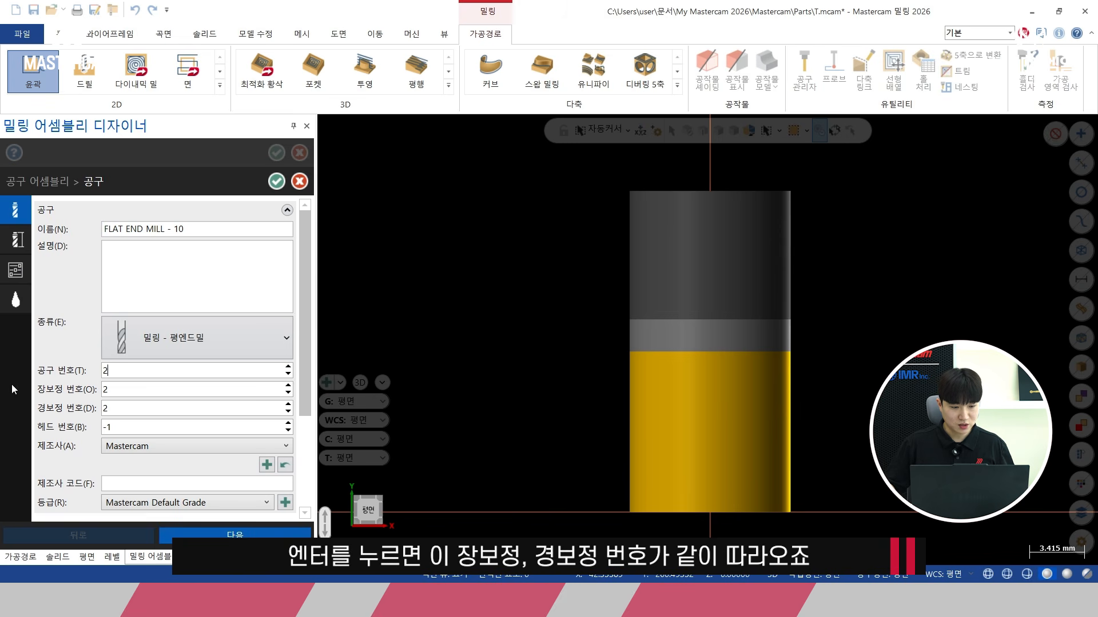
Step: Finish editing the flat end mill and accept the tool and its assembly to return to the contour parameters
key(Tab)
click(235, 534)
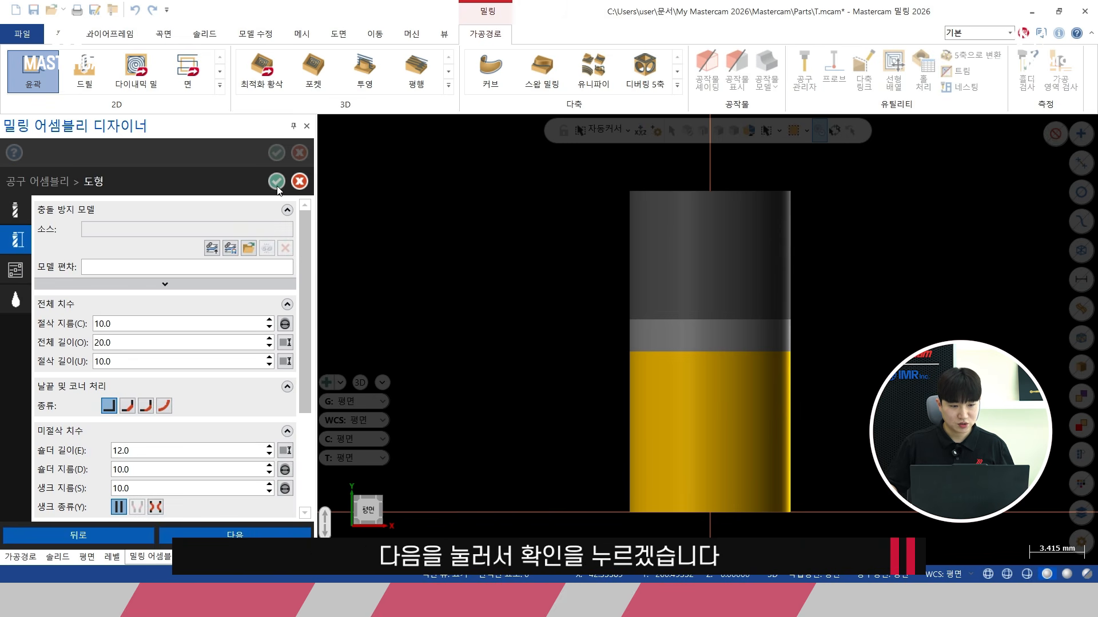
click(276, 181)
click(277, 153)
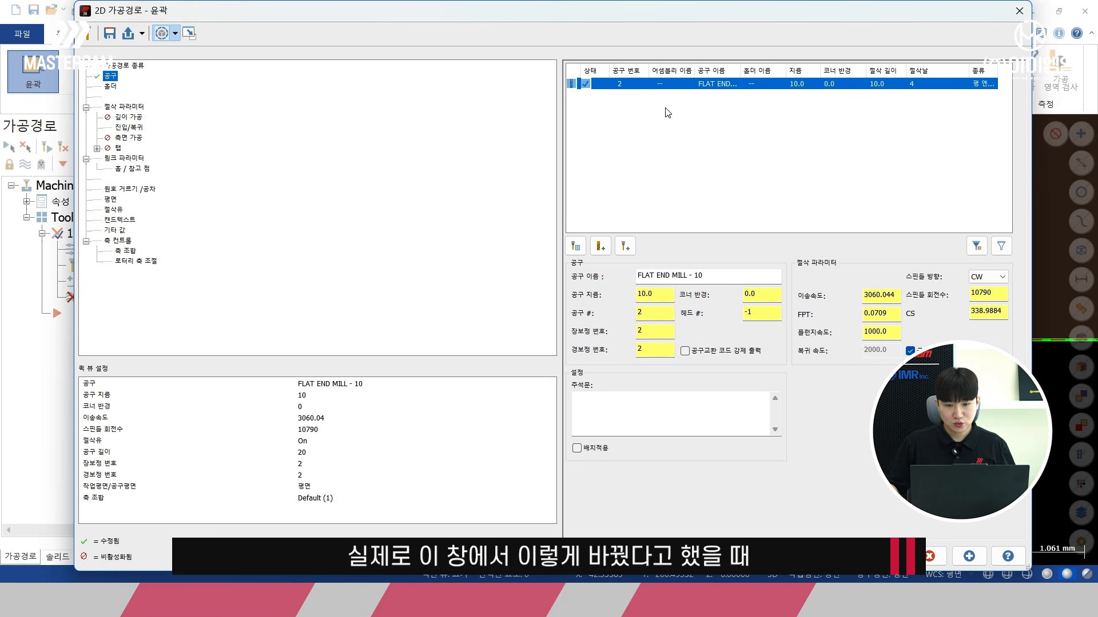
Step: Set the tool number to 10 in the contour's tool parameters, check the length and diameter offset numbers, and close the parameters
click(662, 316)
key(BackSpace)
text(10)
key(Return)
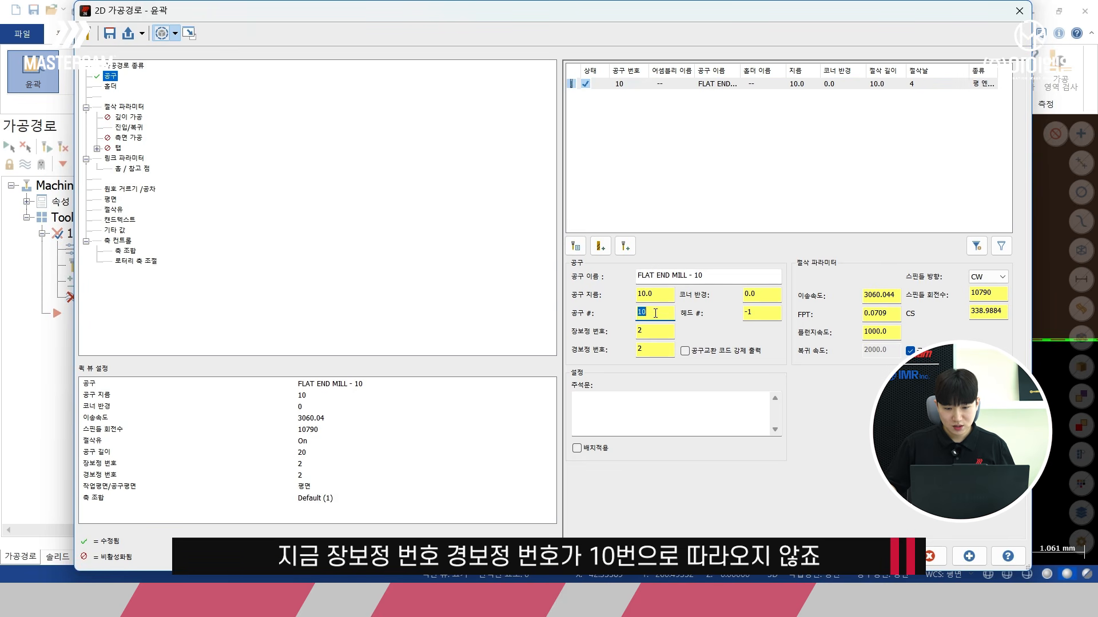
click(645, 332)
click(648, 347)
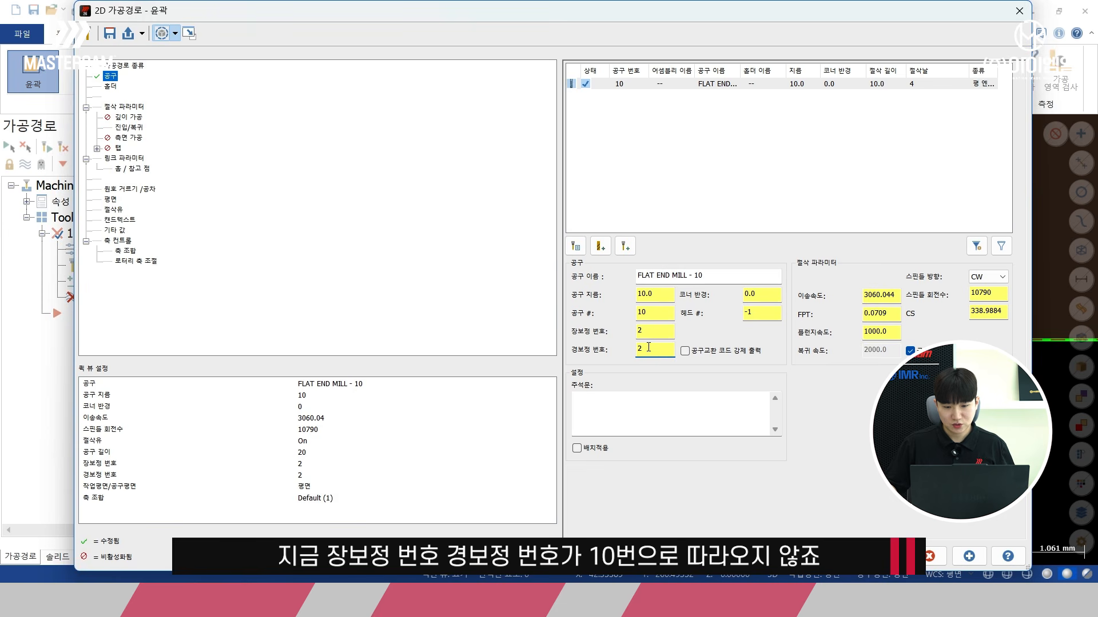
double_click(645, 312)
click(642, 330)
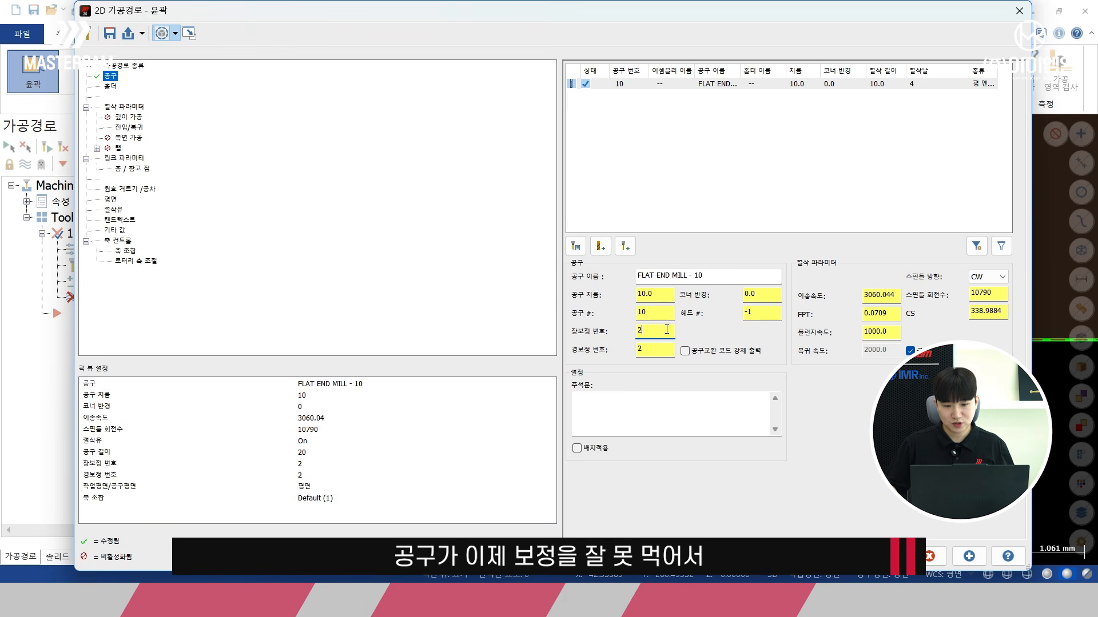
click(929, 556)
middle_drag(594, 219, 544, 283)
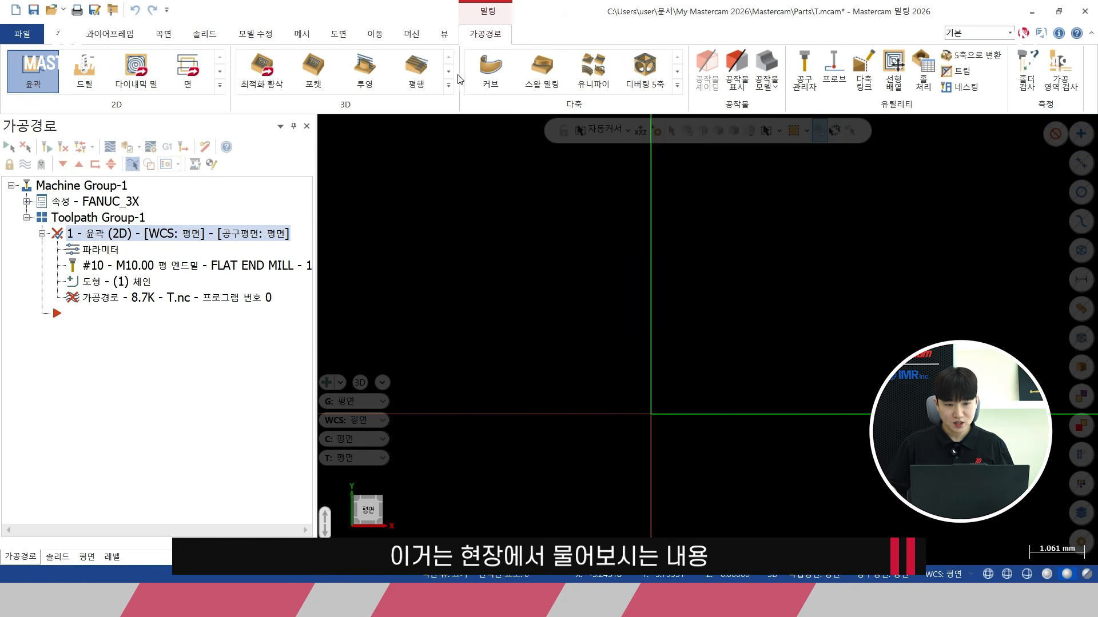
Step: In the FANUC_3X control definition's milling tool settings, set the tool offset registers to Add to tool (공구에 추가), with length and diameter at 0
click(411, 34)
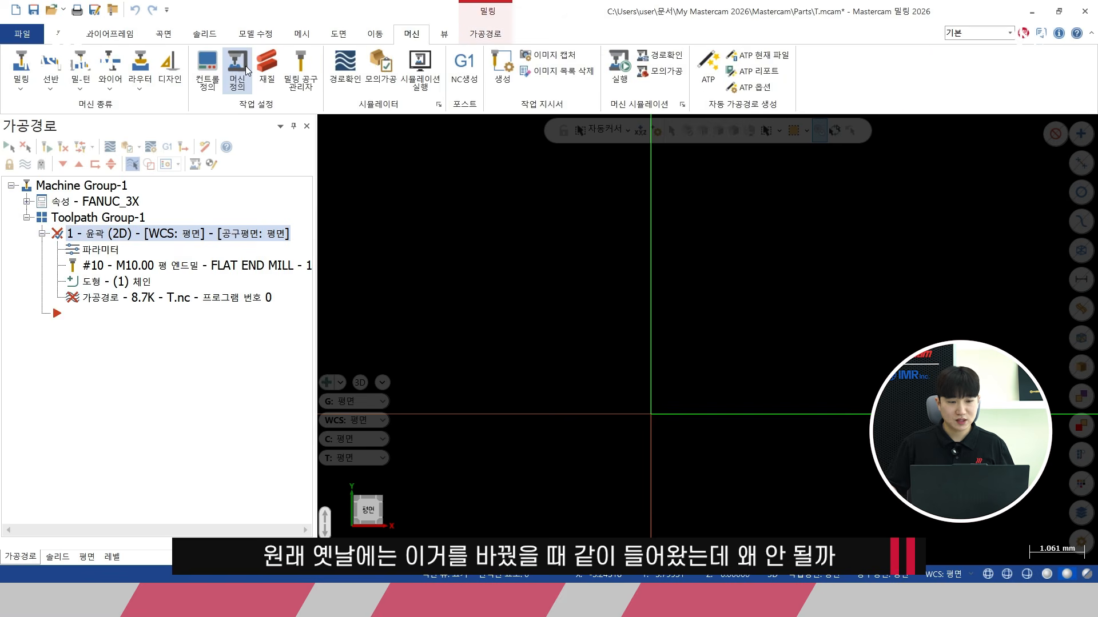
click(237, 70)
click(274, 286)
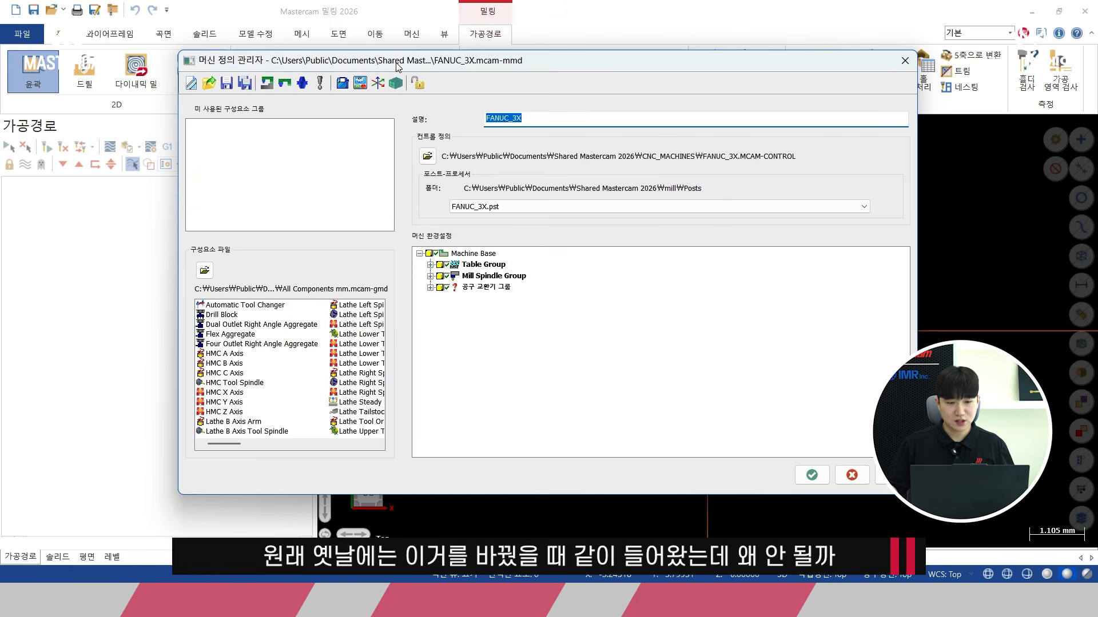
drag(397, 67, 411, 62)
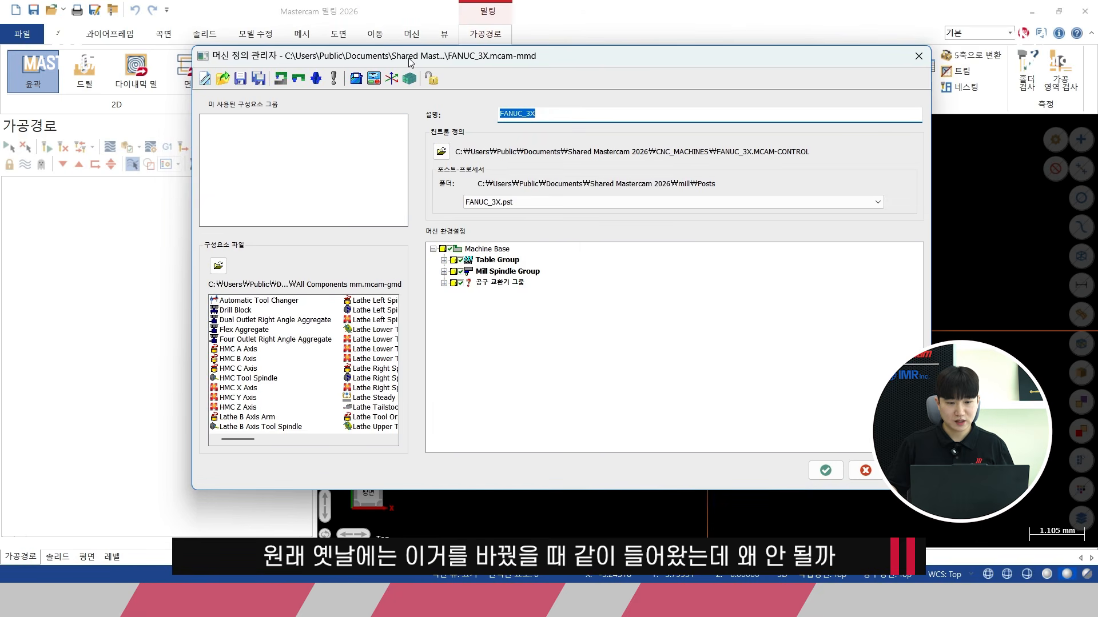
click(374, 79)
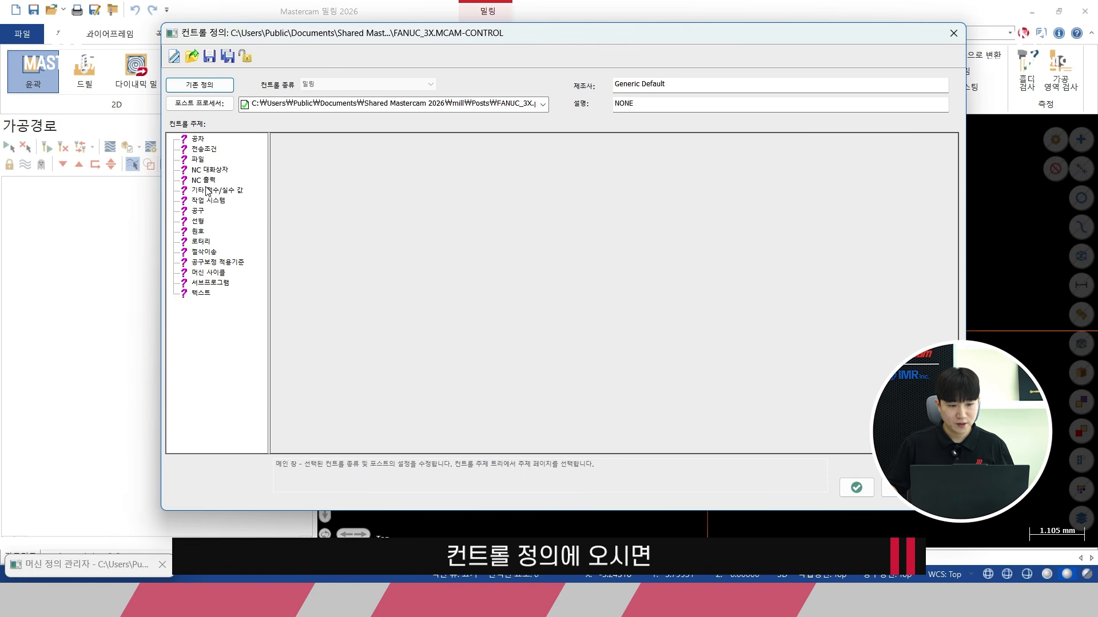
click(206, 184)
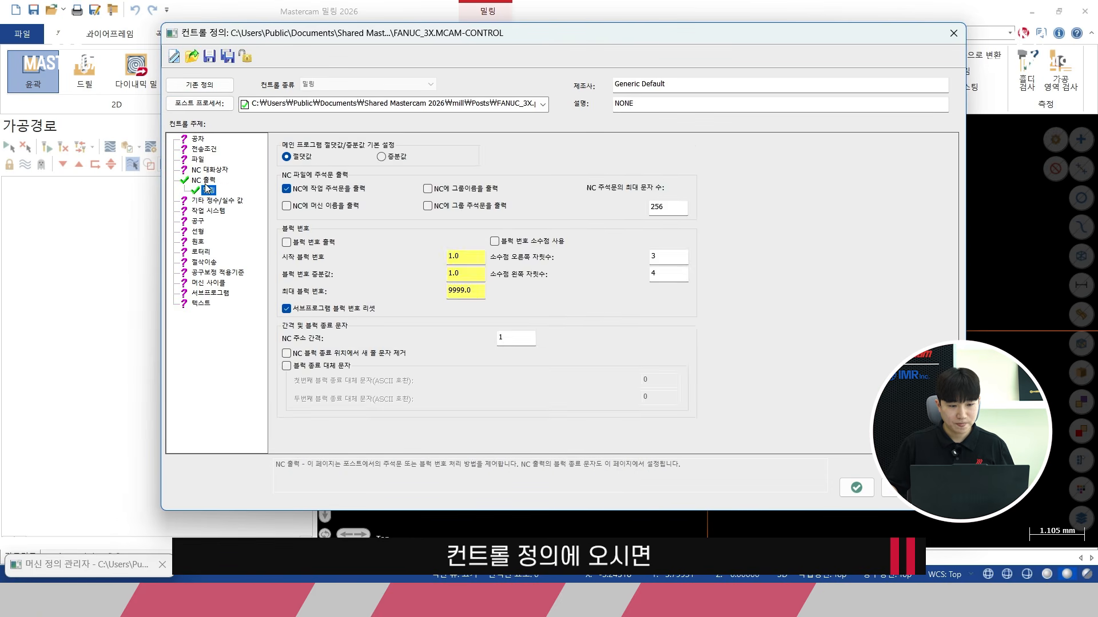
click(197, 221)
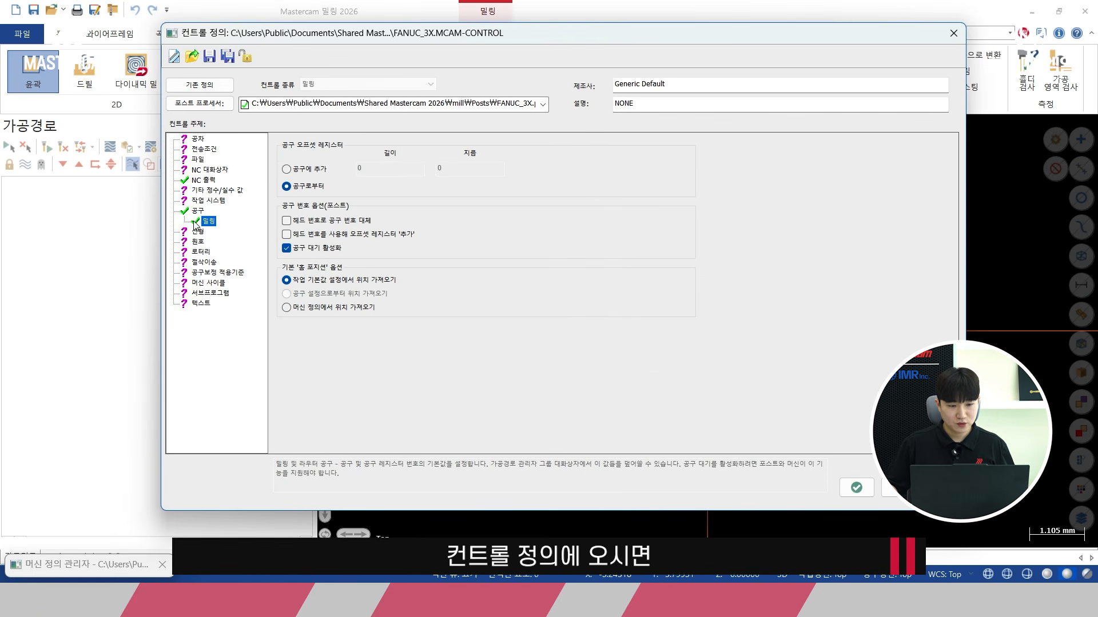
click(286, 169)
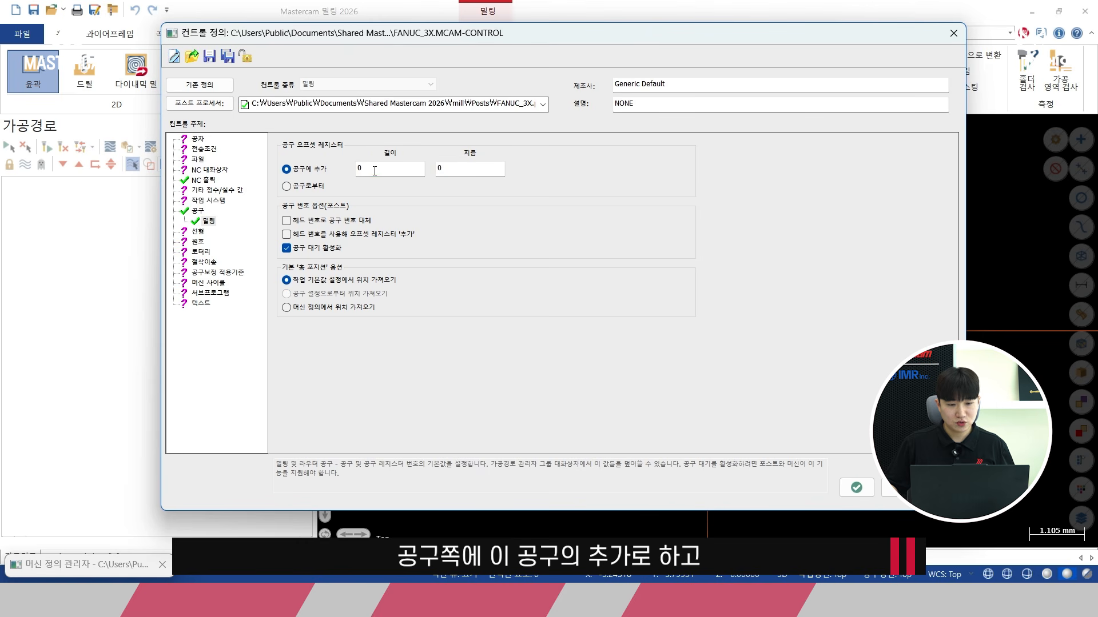
click(374, 171)
click(451, 168)
click(367, 170)
click(450, 166)
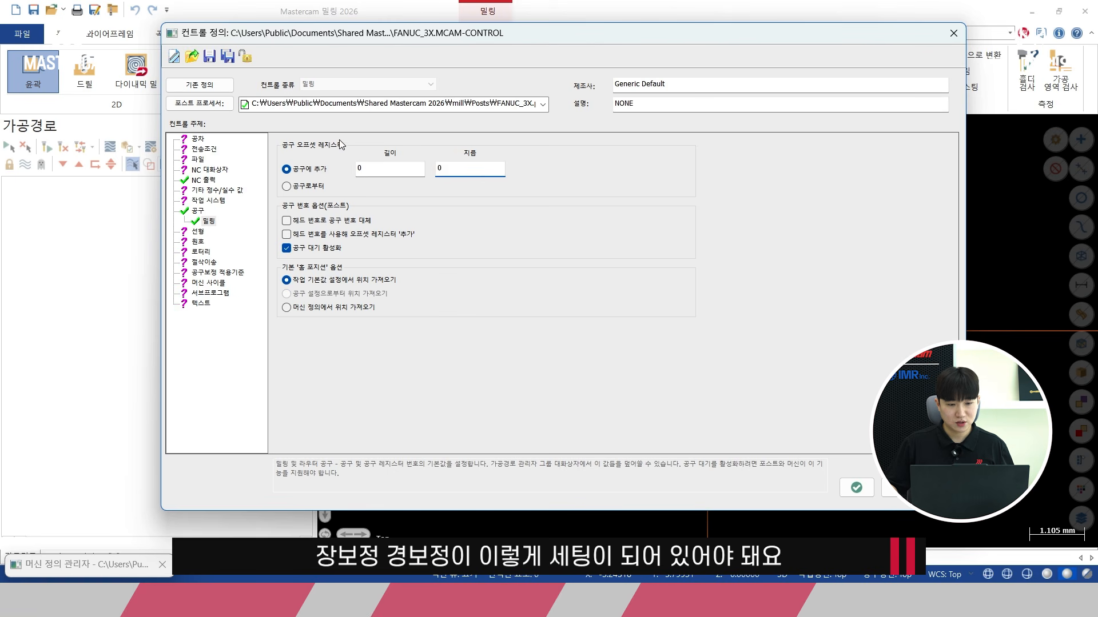
Step: Save the control definition, accept the control and machine definitions, and apply the updated machine to the group
click(209, 56)
click(140, 288)
click(856, 487)
click(825, 469)
click(545, 309)
click(588, 336)
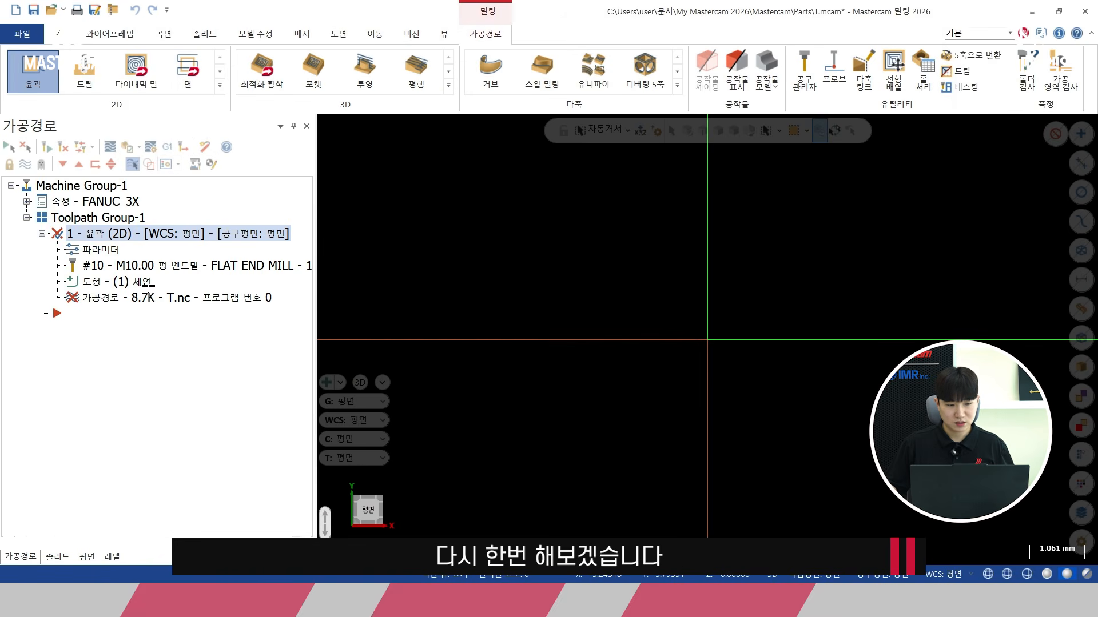
Step: Set the contour toolpath's tool number to 5 and check that its length and diameter offset numbers follow
click(98, 249)
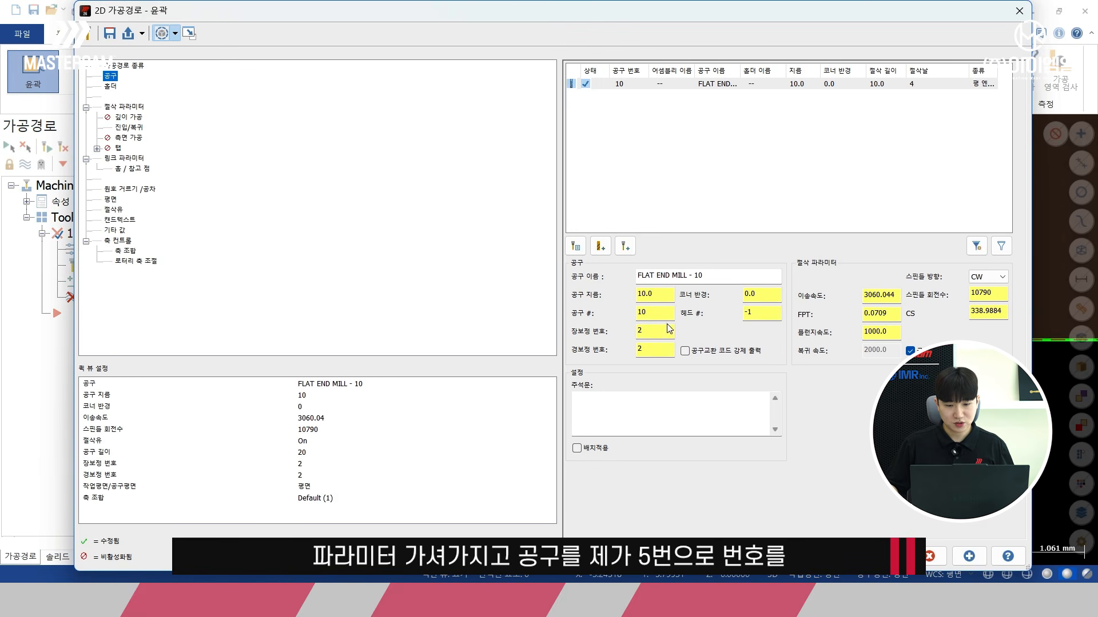
double_click(662, 315)
text(5)
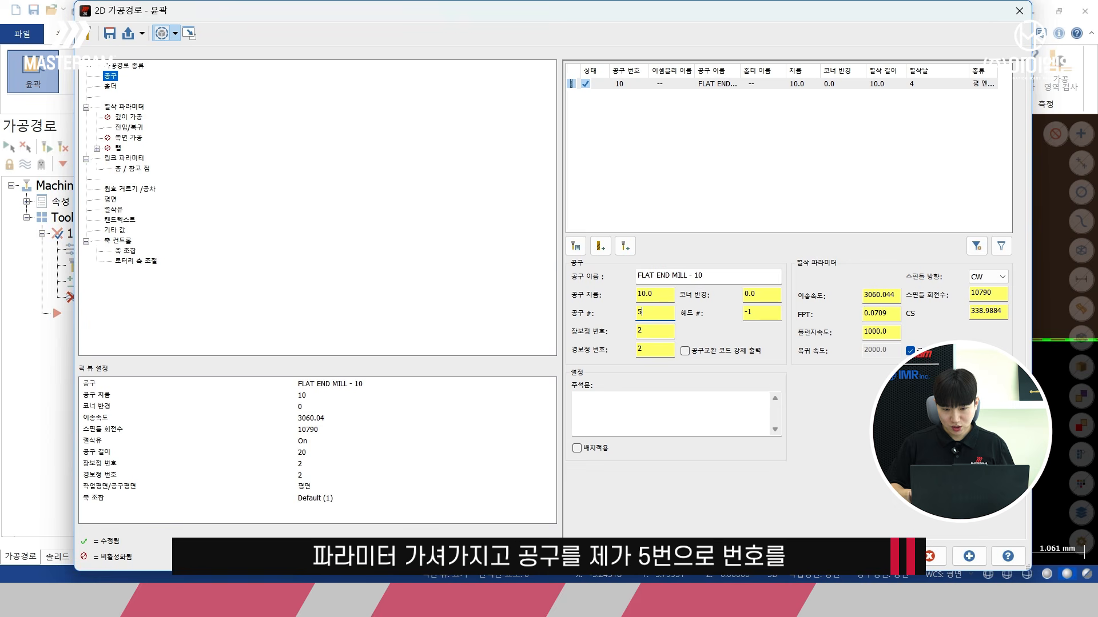
key(Return)
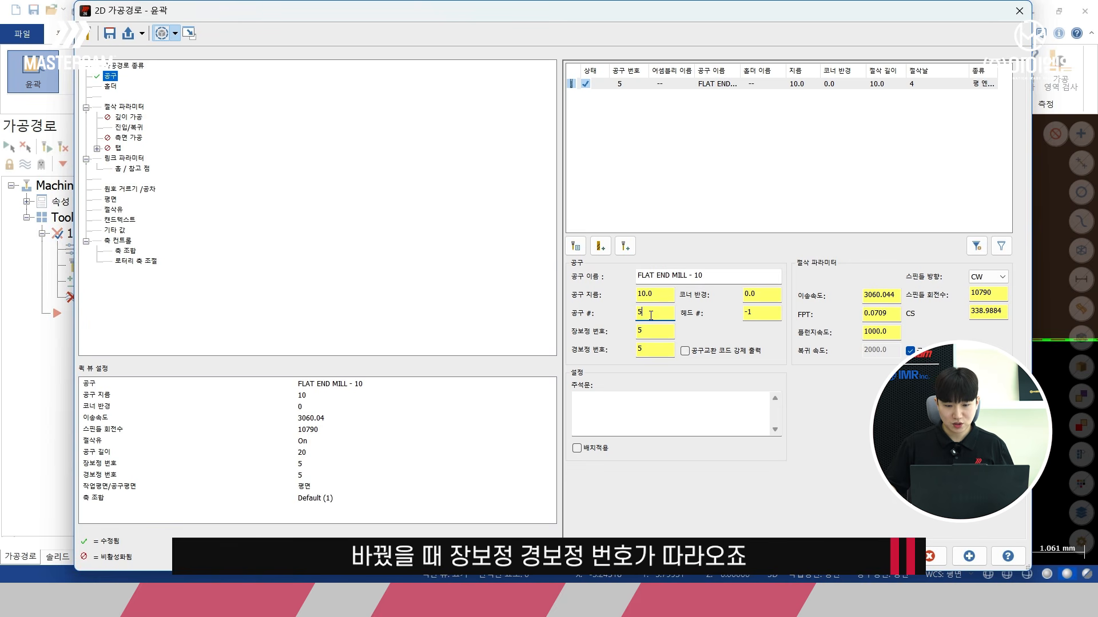
key(Tab)
key(Tab)
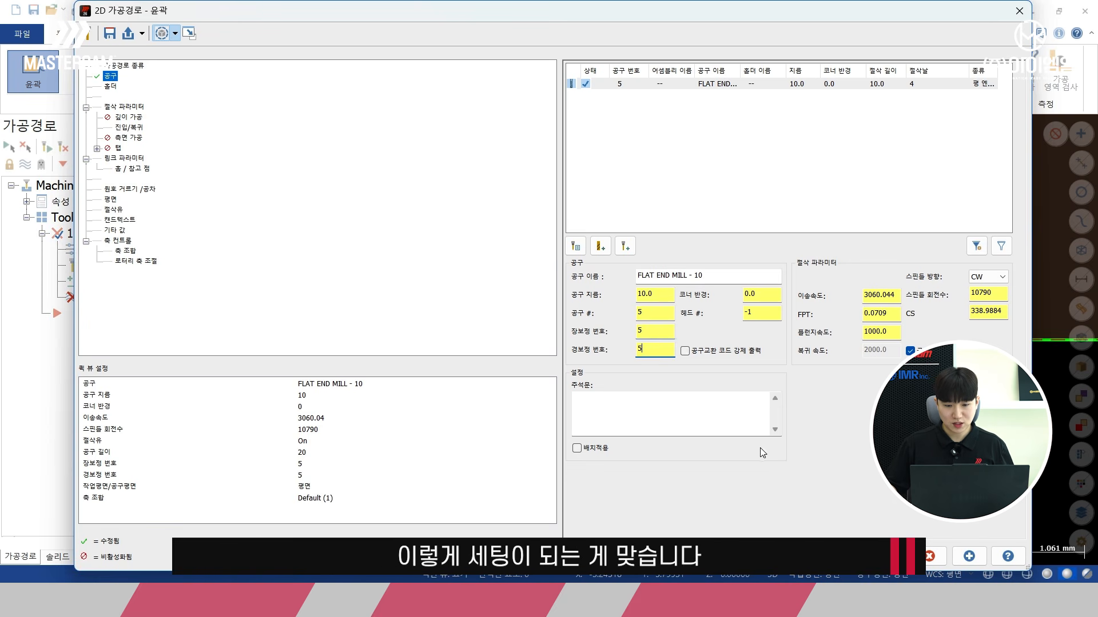
Step: Set the tool number to 6 along with its linked offset numbers, and close the contour parameters
double_click(656, 315)
text(6)
key(Return)
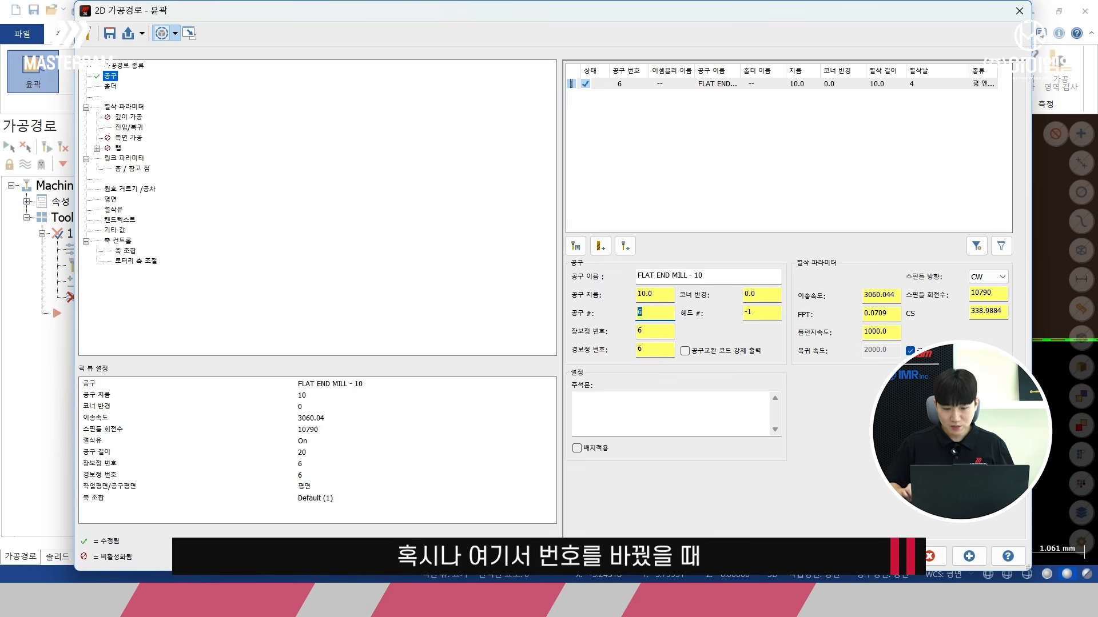
click(645, 332)
click(929, 555)
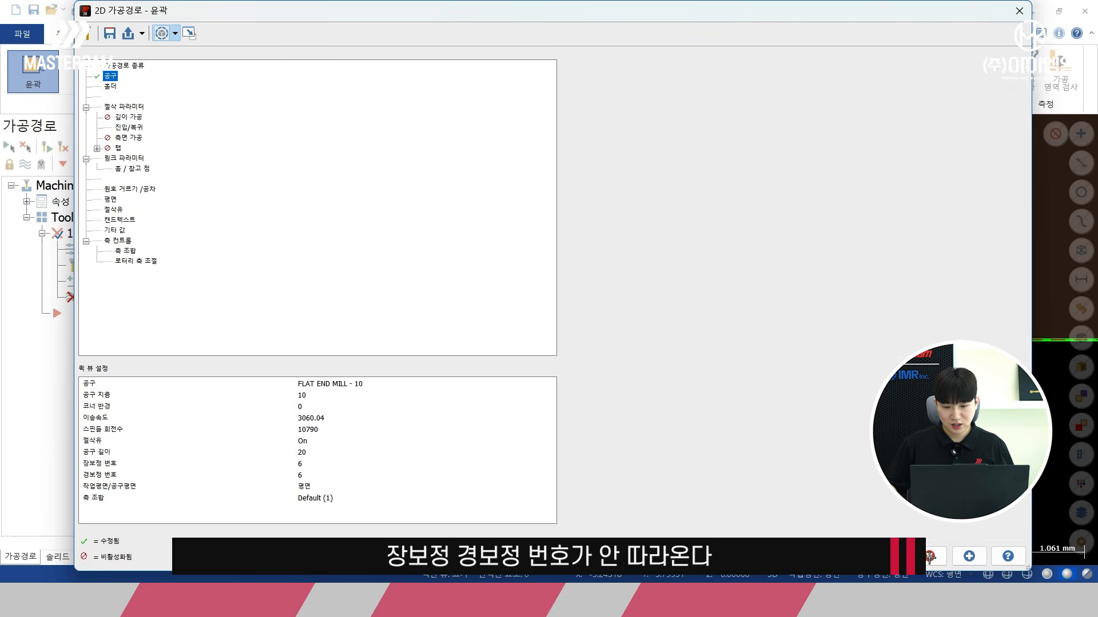
Step: Reopen the FANUC_3X control definition from the machine definition and check the milling tool offset register settings
click(412, 36)
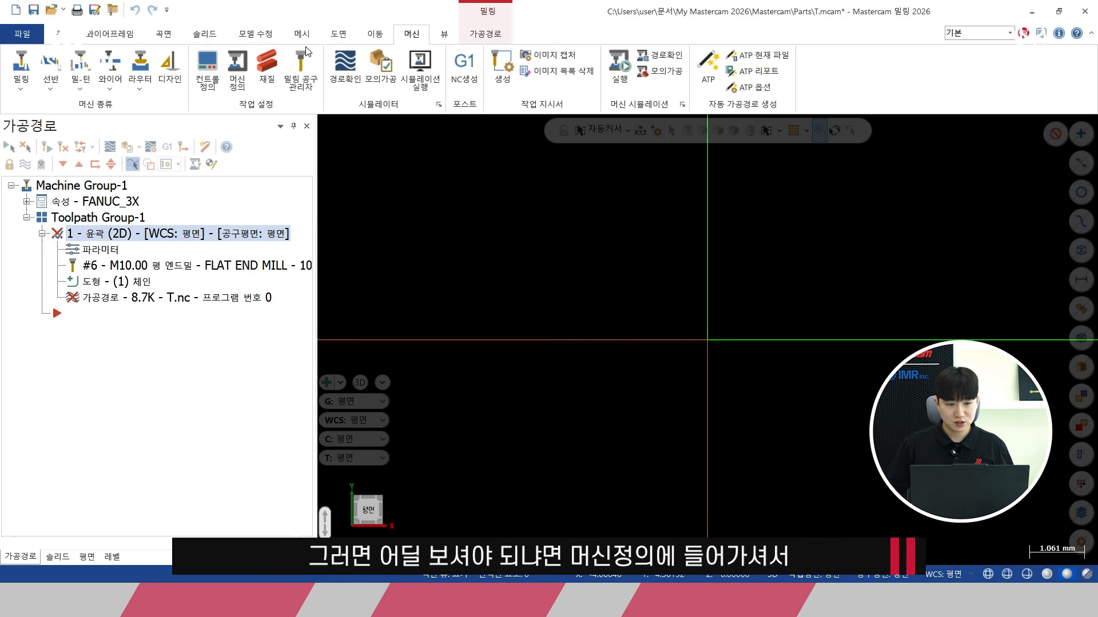
click(234, 76)
click(274, 287)
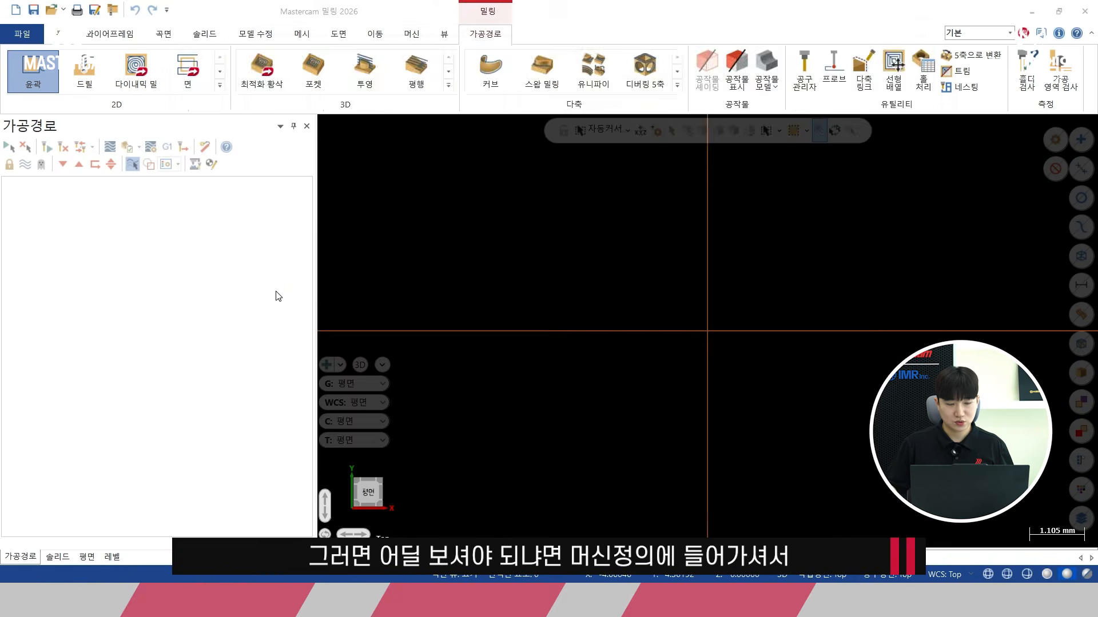
click(374, 78)
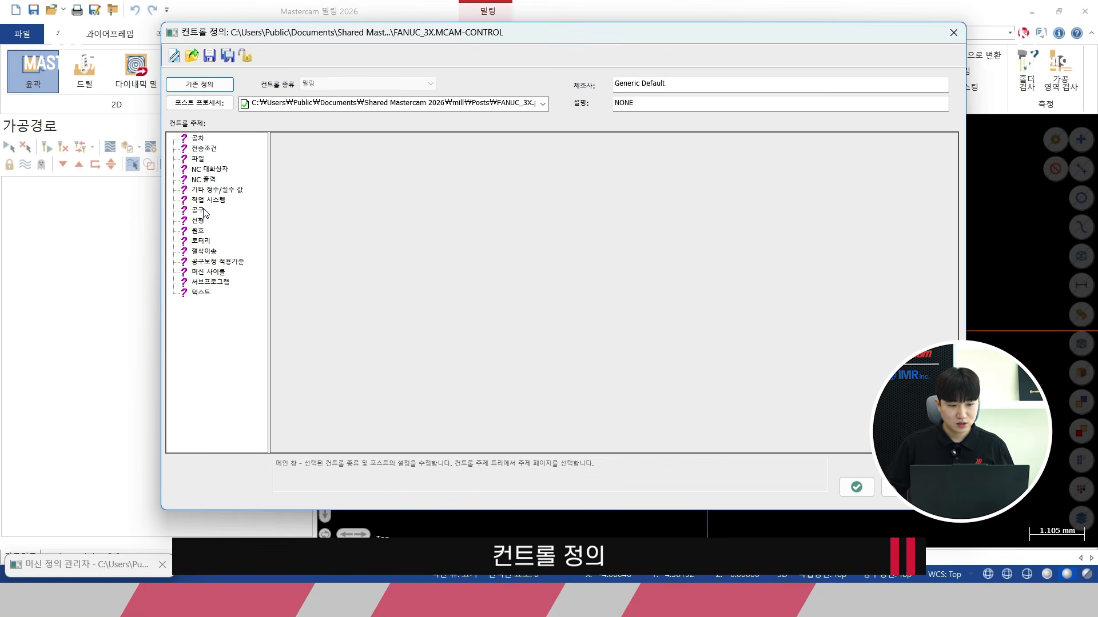
click(204, 210)
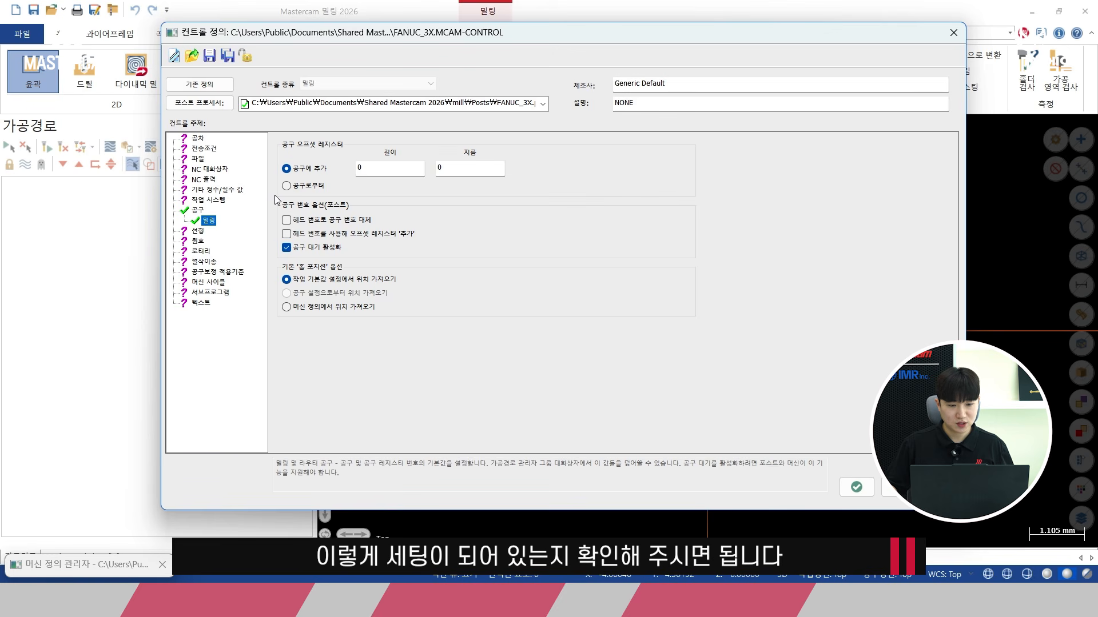
Step: Set the arc center type for the XY, XZ and YZ planes to 시작점에서 중심으로 증분값, keeping XY arc breaking at 원호 분할 안함
click(197, 241)
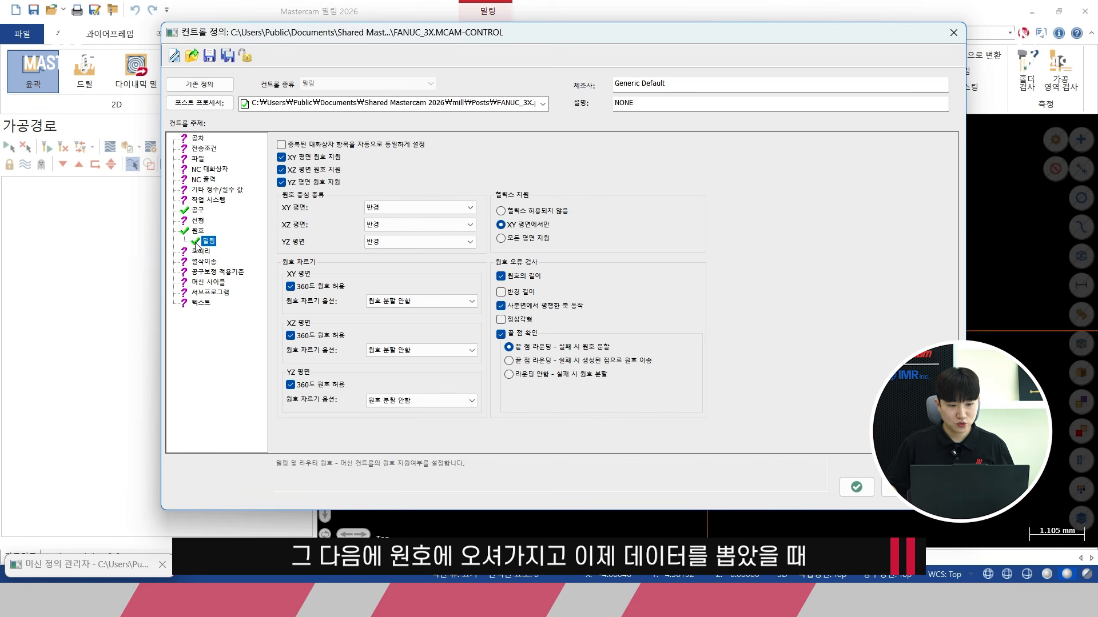
drag(359, 36, 417, 40)
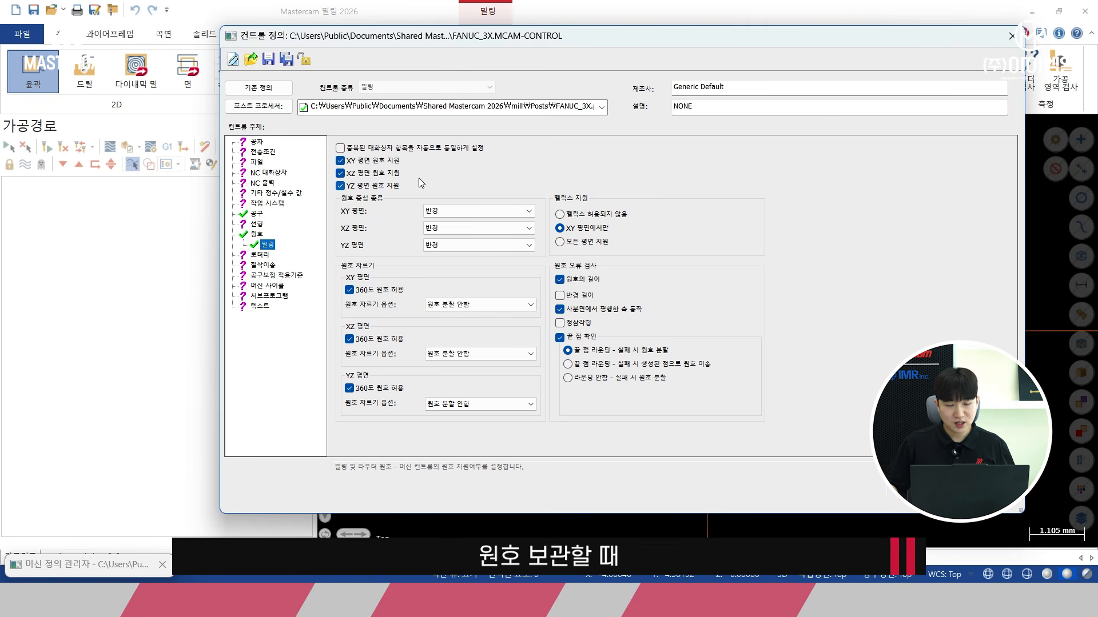
click(457, 210)
click(443, 264)
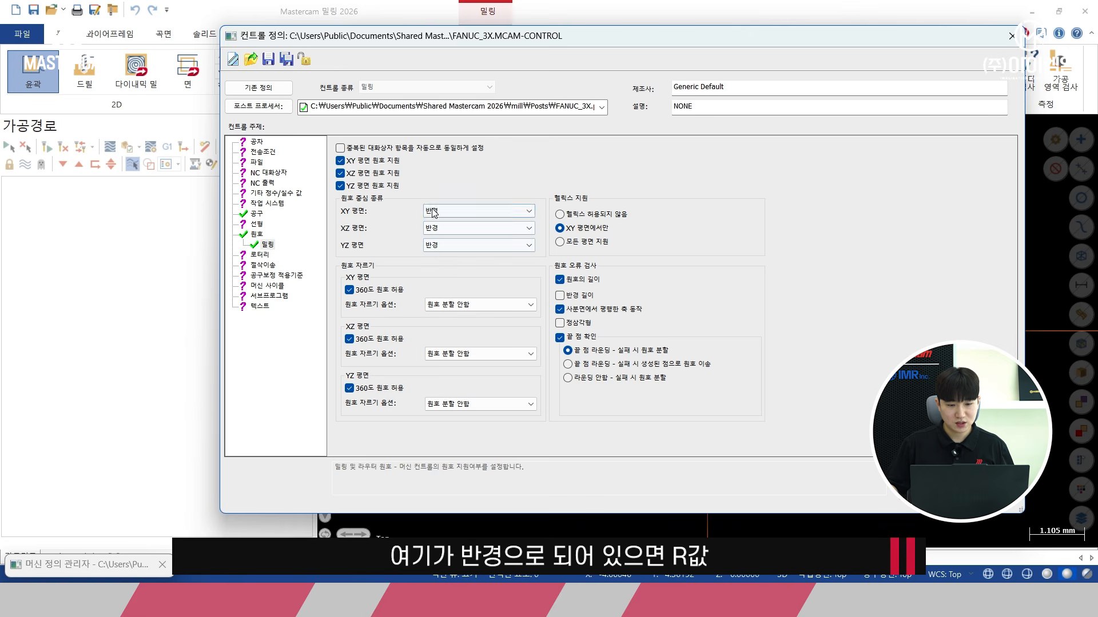
click(437, 213)
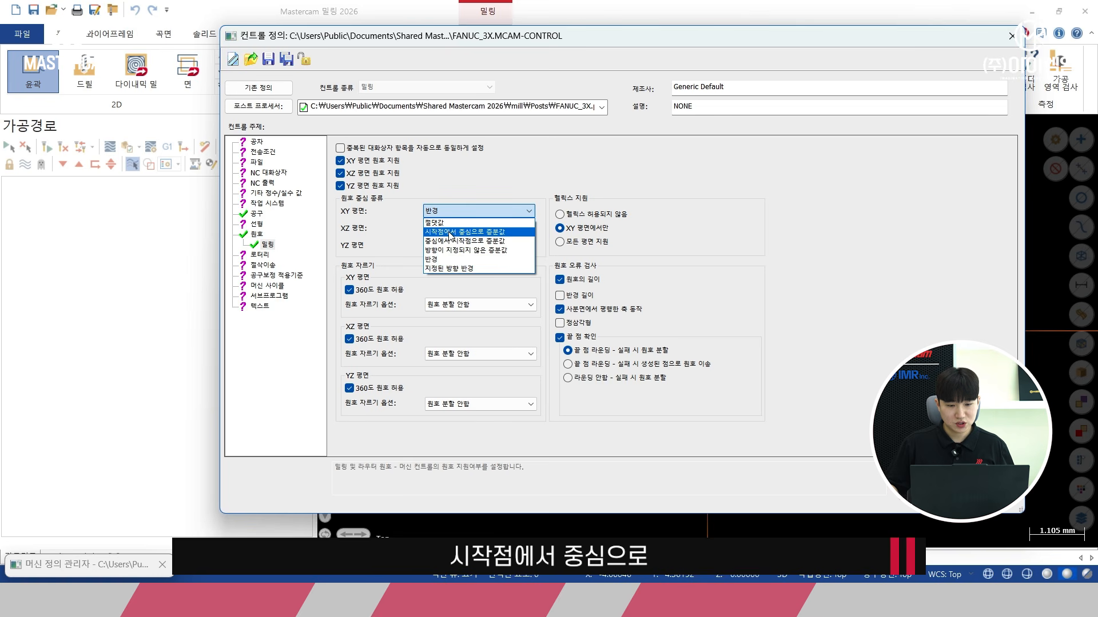
click(450, 233)
click(451, 228)
click(443, 249)
click(443, 248)
click(452, 267)
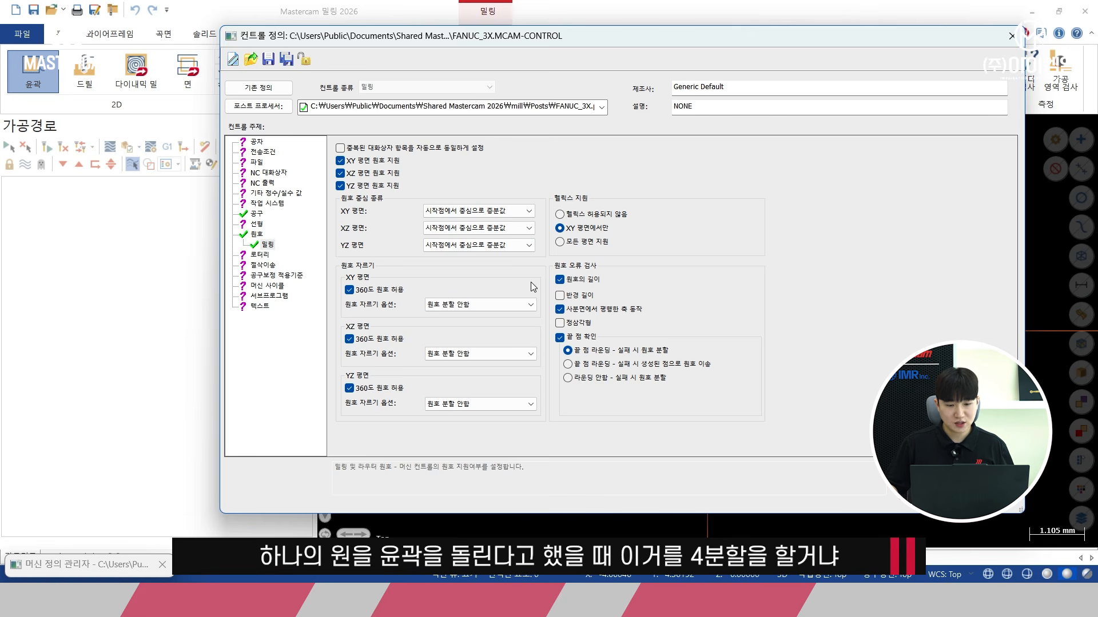
click(506, 304)
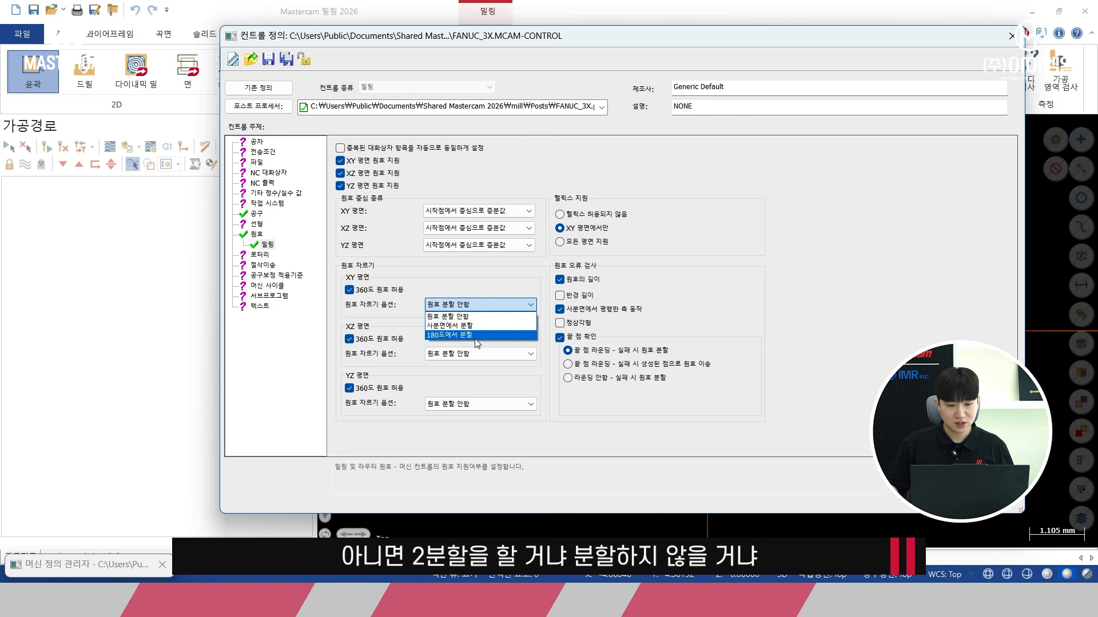
click(462, 316)
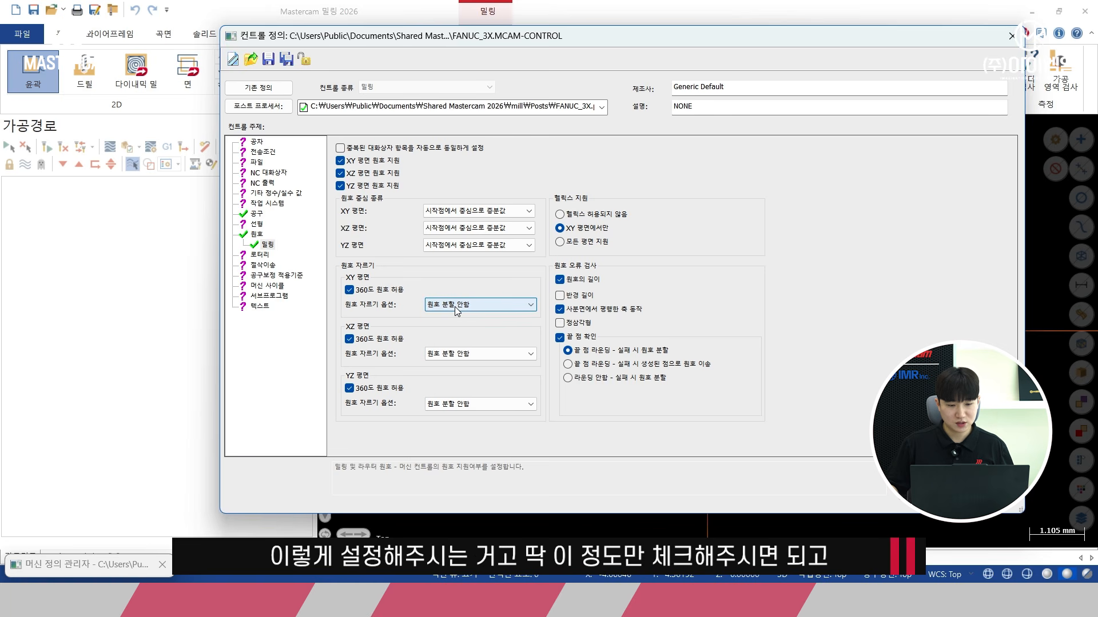
Step: Examine the control definition's milling file settings and NC output settings
click(257, 162)
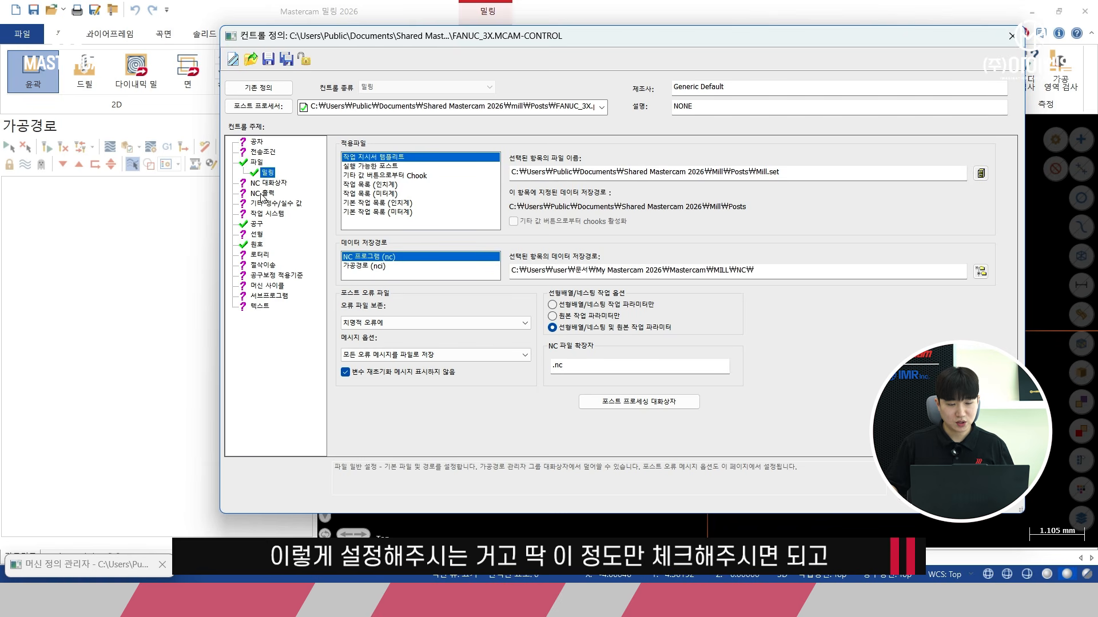
click(262, 193)
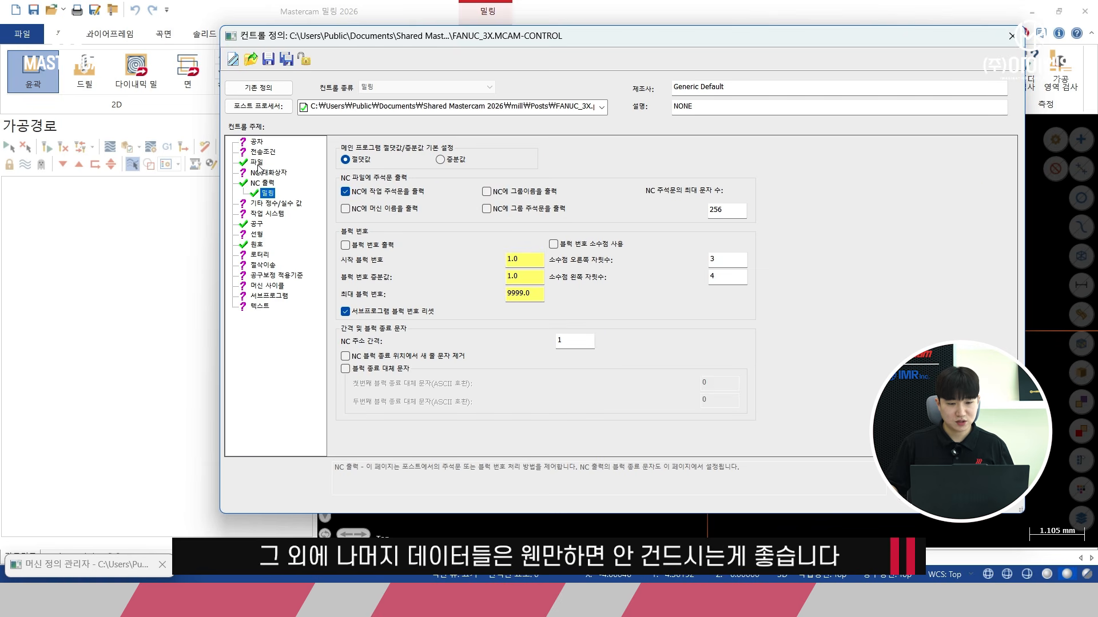
drag(359, 41, 336, 41)
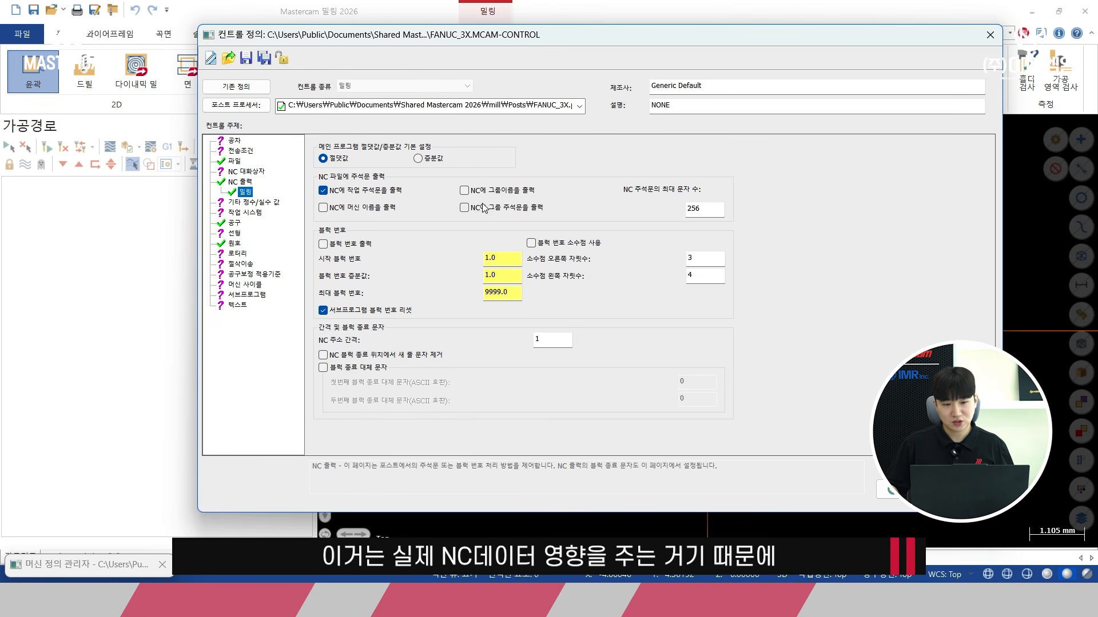
Step: Close the control definition, accepting the 단위계 system configuration change, and save and close the FANUC_3X machine definition
click(237, 87)
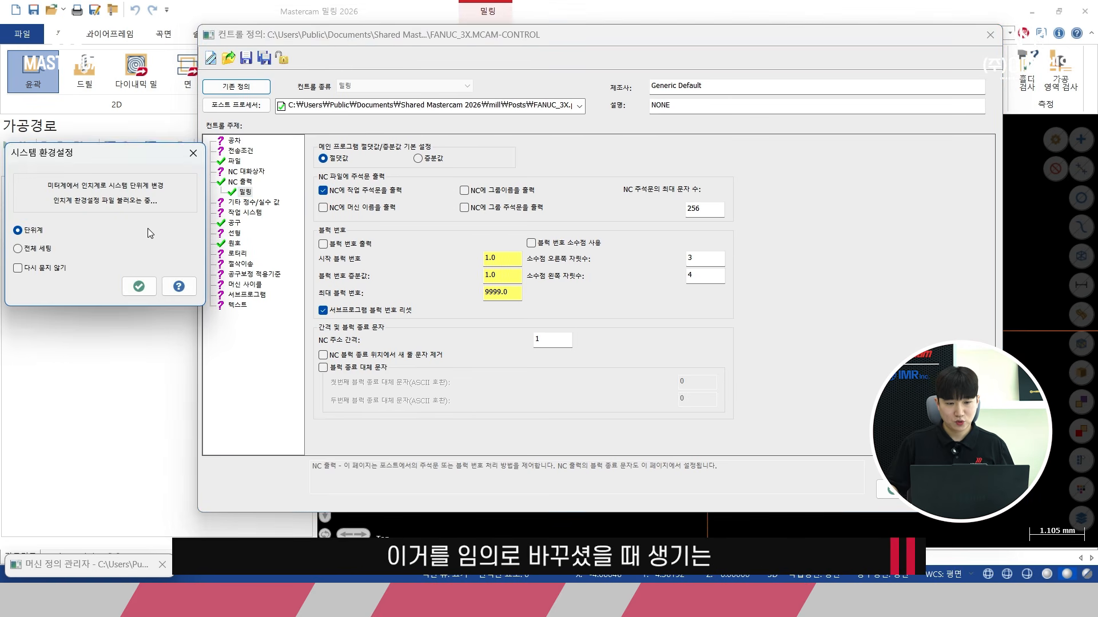
click(139, 286)
click(889, 491)
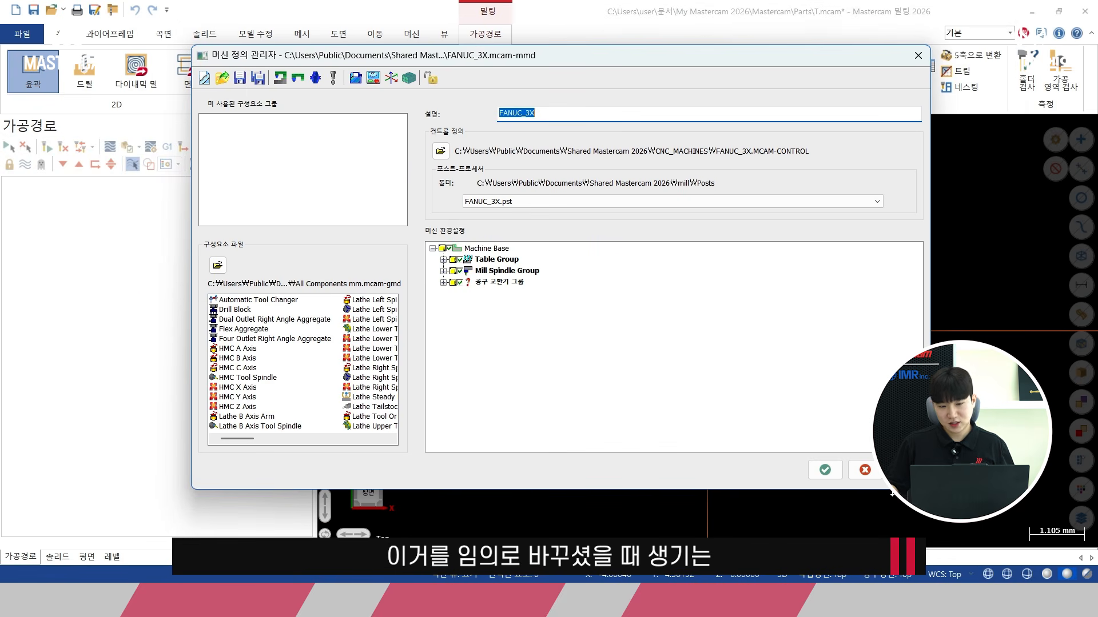
click(242, 82)
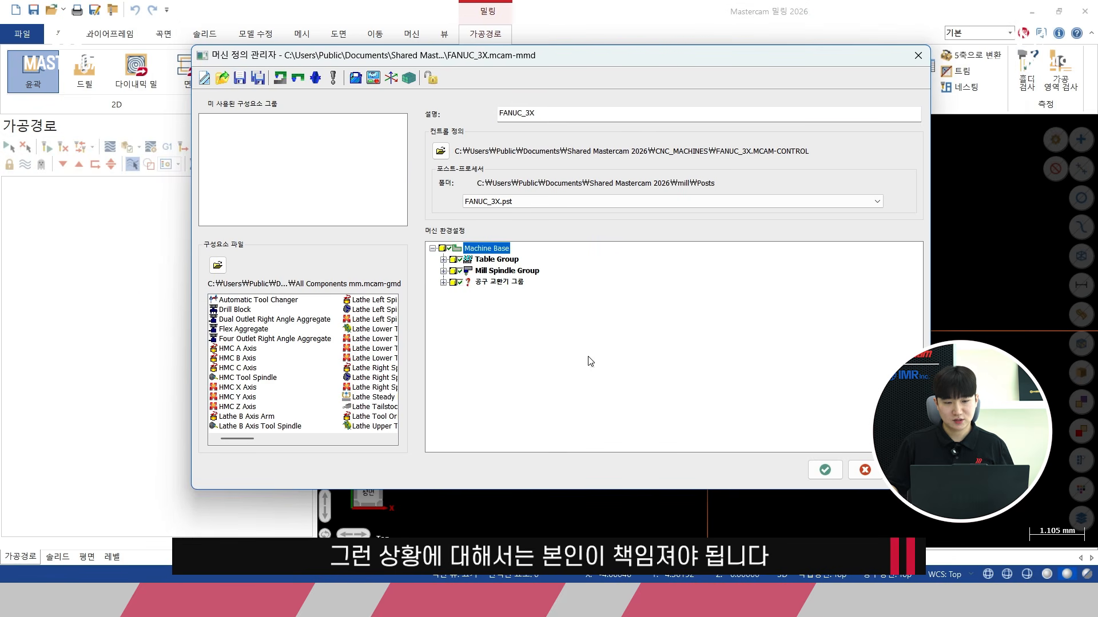
click(828, 472)
click(579, 336)
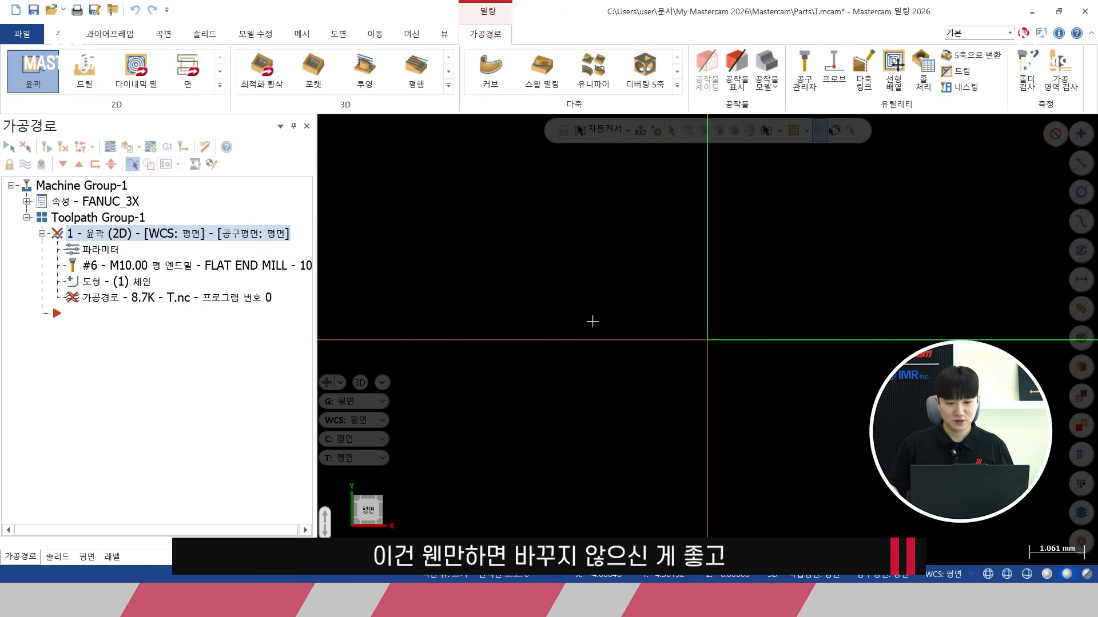
scroll(447, 208, down, 1)
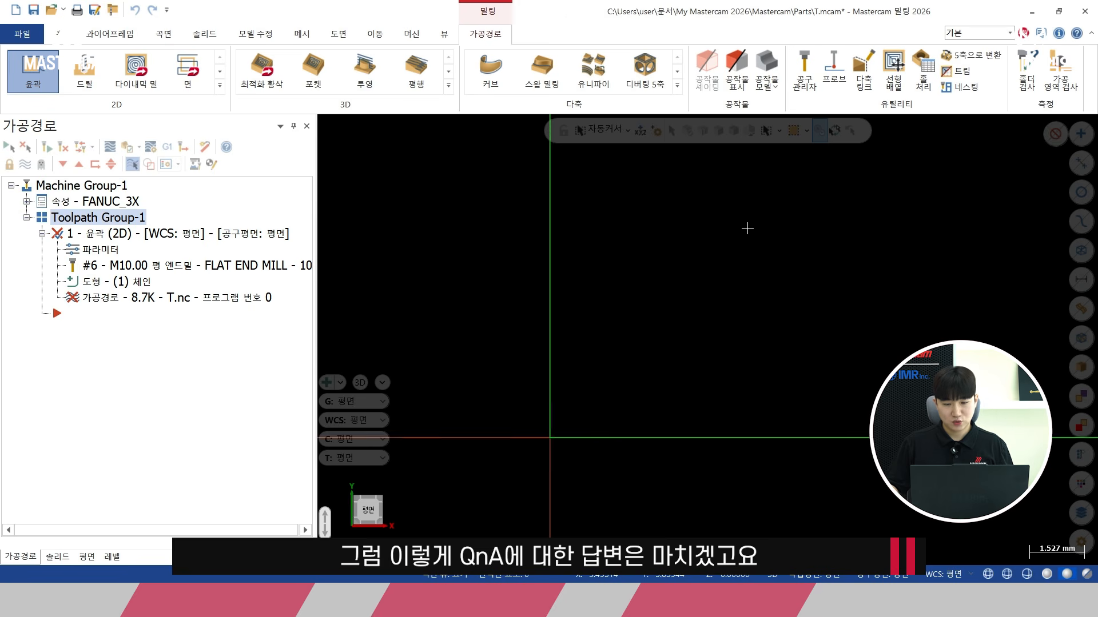
middle_drag(747, 227, 561, 353)
scroll(614, 271, down, 2)
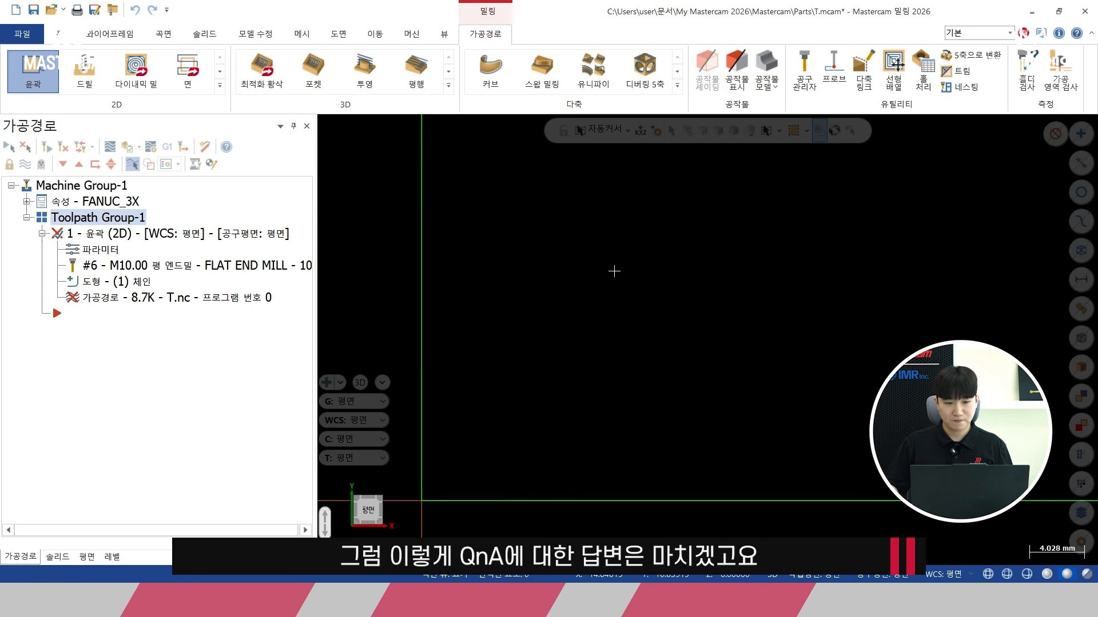
middle_drag(614, 271, 527, 385)
scroll(598, 319, down, 2)
scroll(578, 343, up, 2)
scroll(590, 293, down, 2)
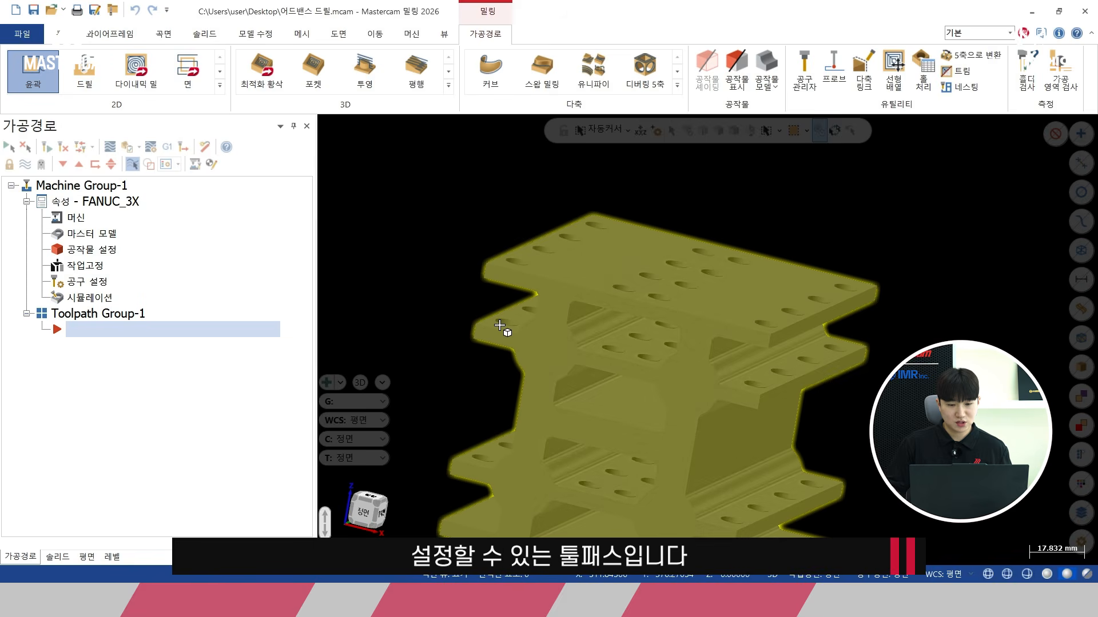
Step: Look over the shaded part model from several angles and display it in front view as a wireframe
mouse_move(540, 242)
middle_down()
mouse_move(470, 244)
mouse_move(630, 232)
middle_up()
scroll(502, 233, up, 2)
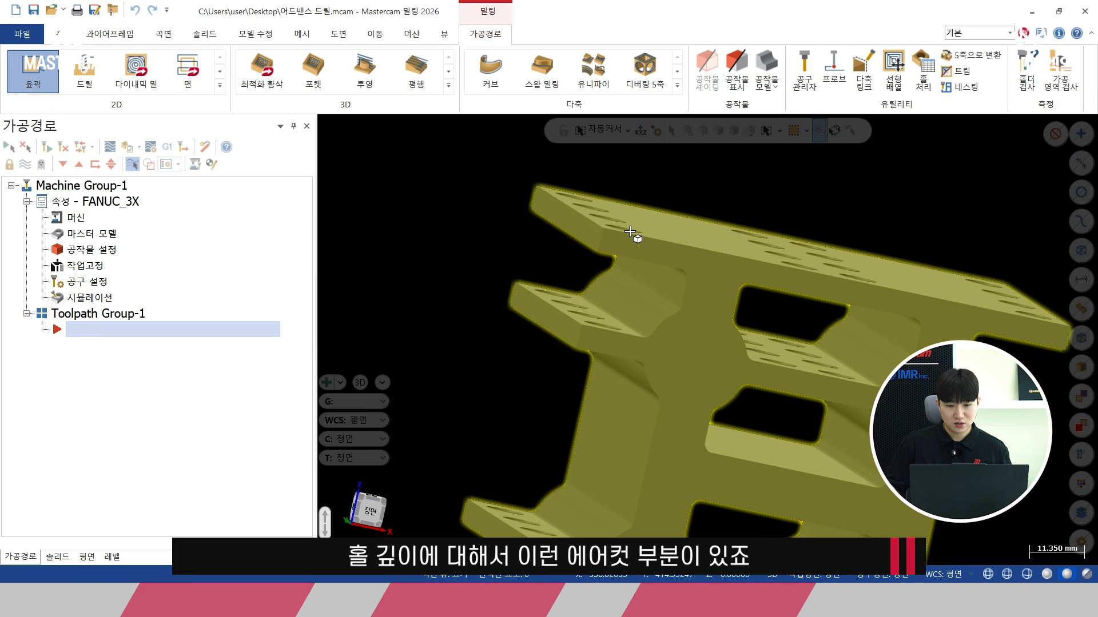
middle_drag(625, 291, 614, 254)
middle_drag(580, 395, 536, 291)
right_click(450, 192)
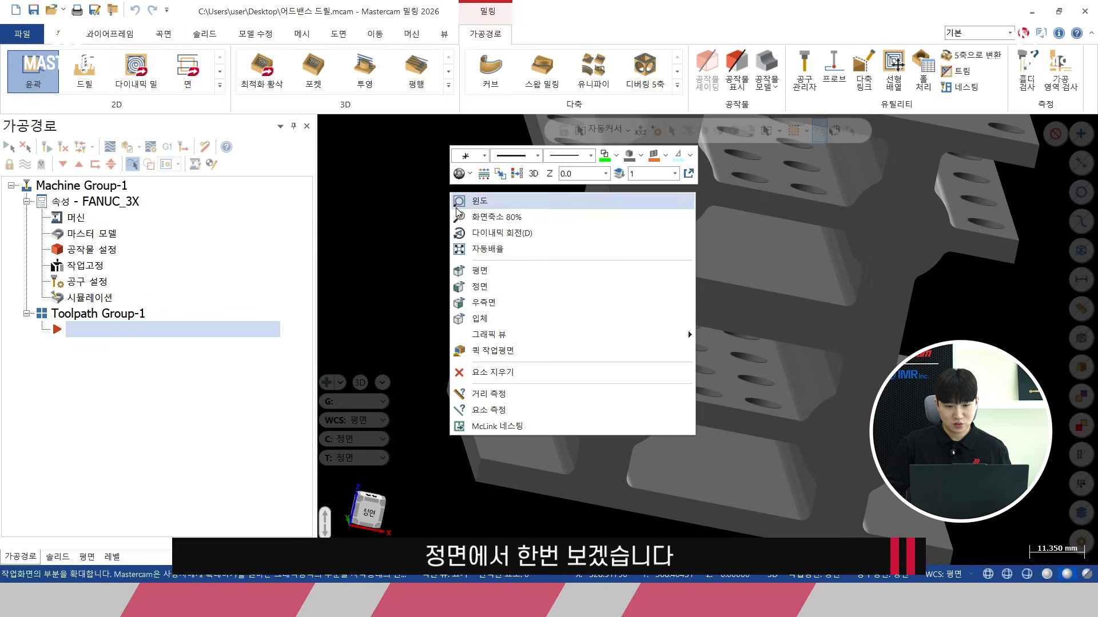
click(483, 287)
click(988, 574)
scroll(543, 183, up, 3)
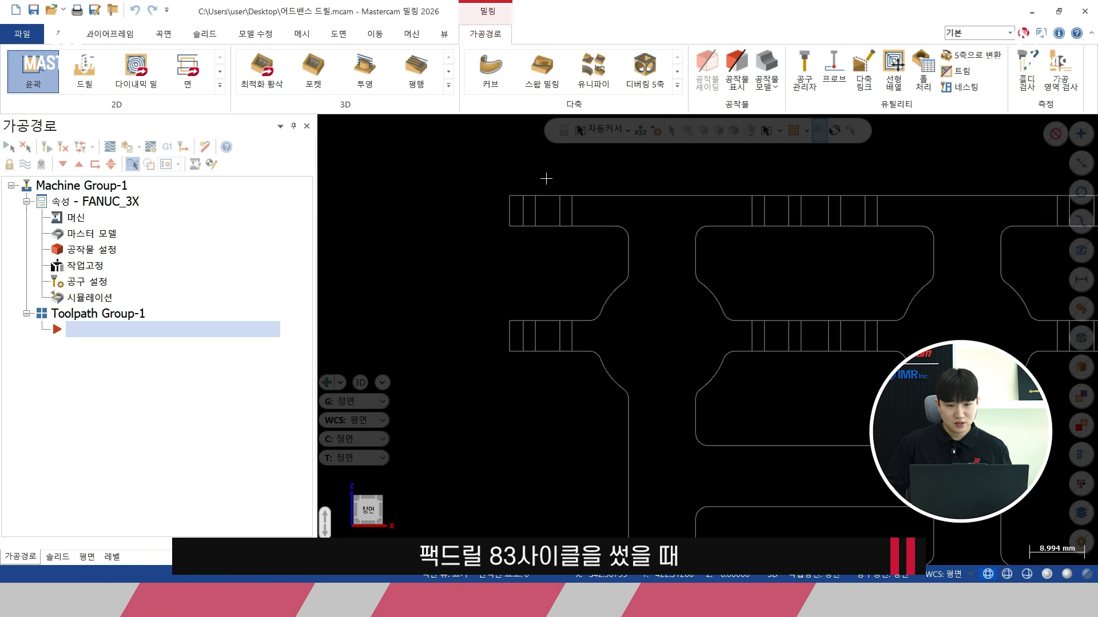
Step: Examine the holes on each flange level and the empty gaps between them in the front wireframe view
middle_drag(547, 262, 544, 218)
scroll(543, 217, down, 1)
drag(480, 186, 575, 270)
drag(484, 315, 580, 514)
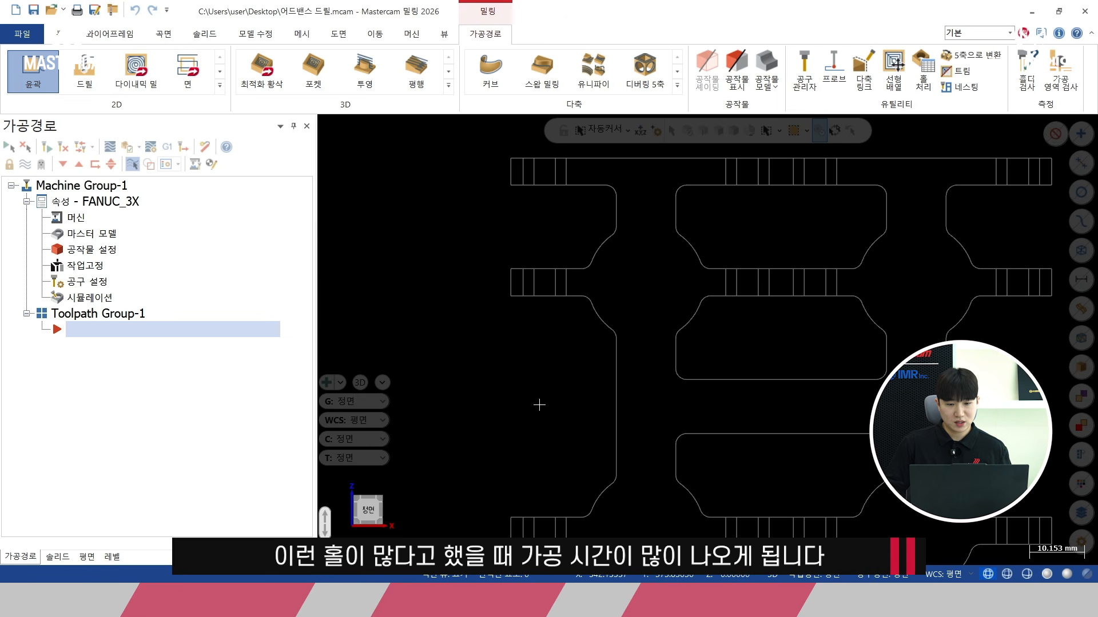
scroll(539, 406, down, 1)
middle_drag(539, 406, 492, 395)
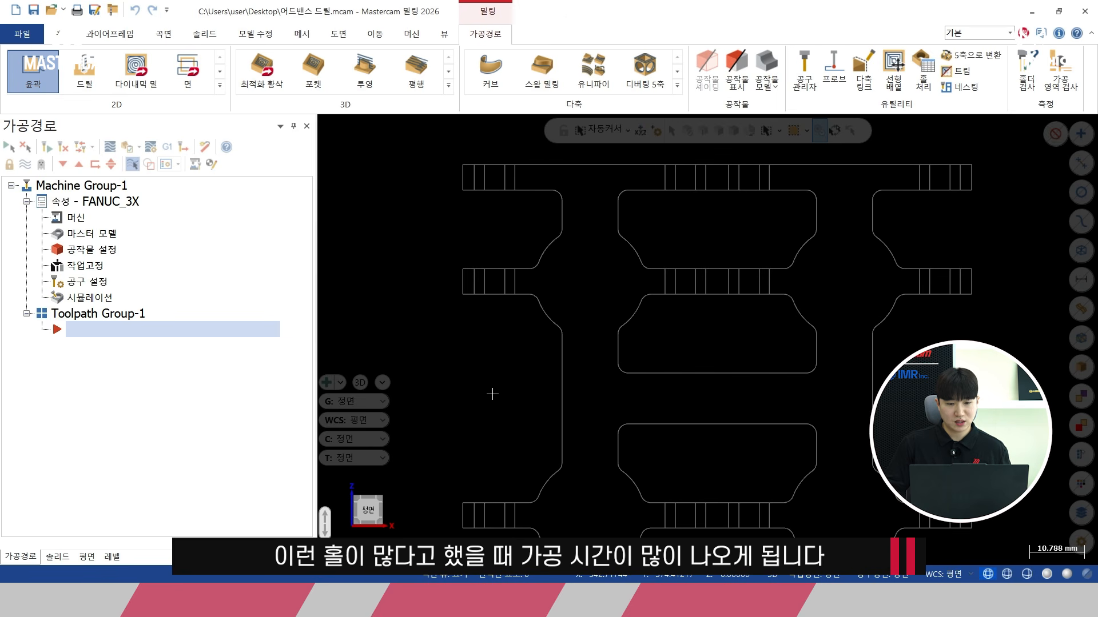
Step: Switch the part to an isometric view with shaded display
right_click(415, 241)
click(465, 364)
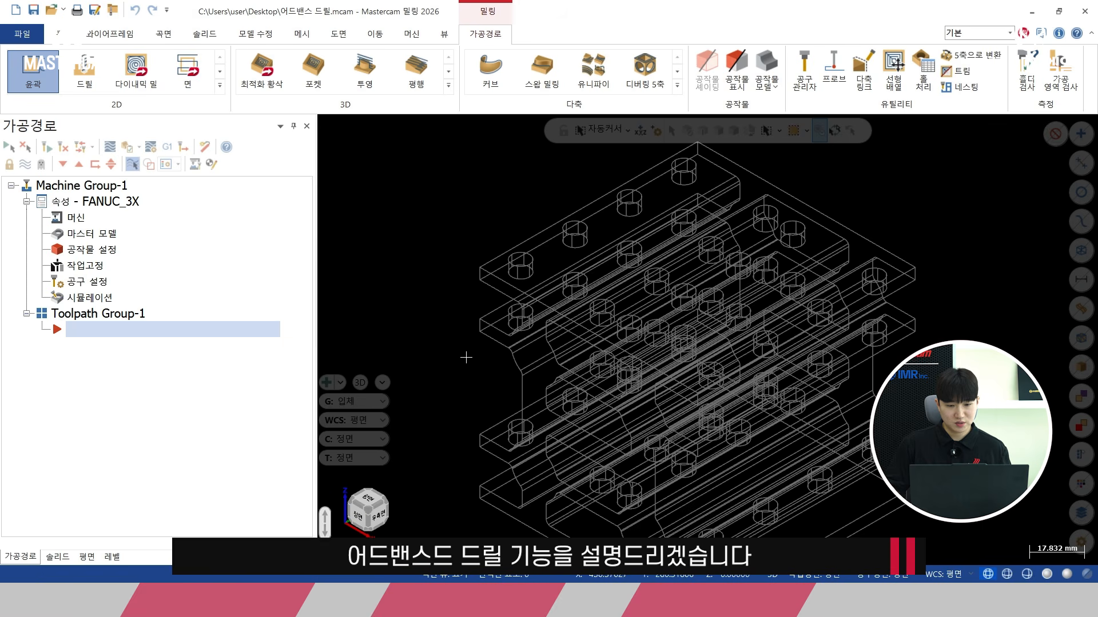
click(1046, 573)
mouse_move(575, 281)
middle_down()
mouse_move(676, 265)
mouse_move(659, 270)
middle_up()
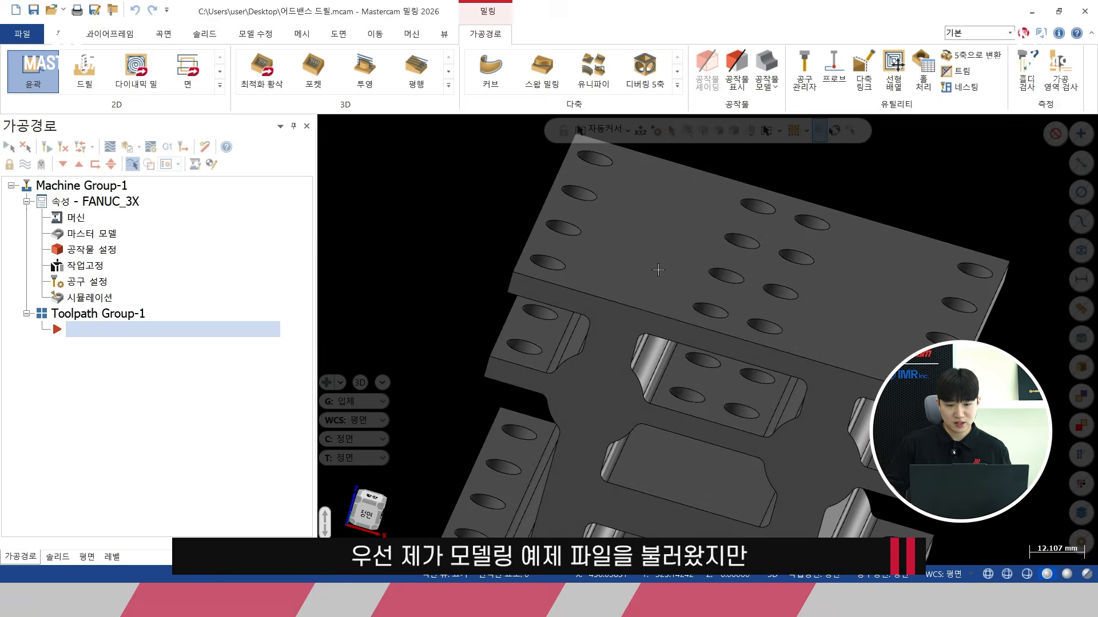
Step: Check the 2D hole-making toolpaths for Advanced Drill and examine the stacked holes of the example model
click(220, 85)
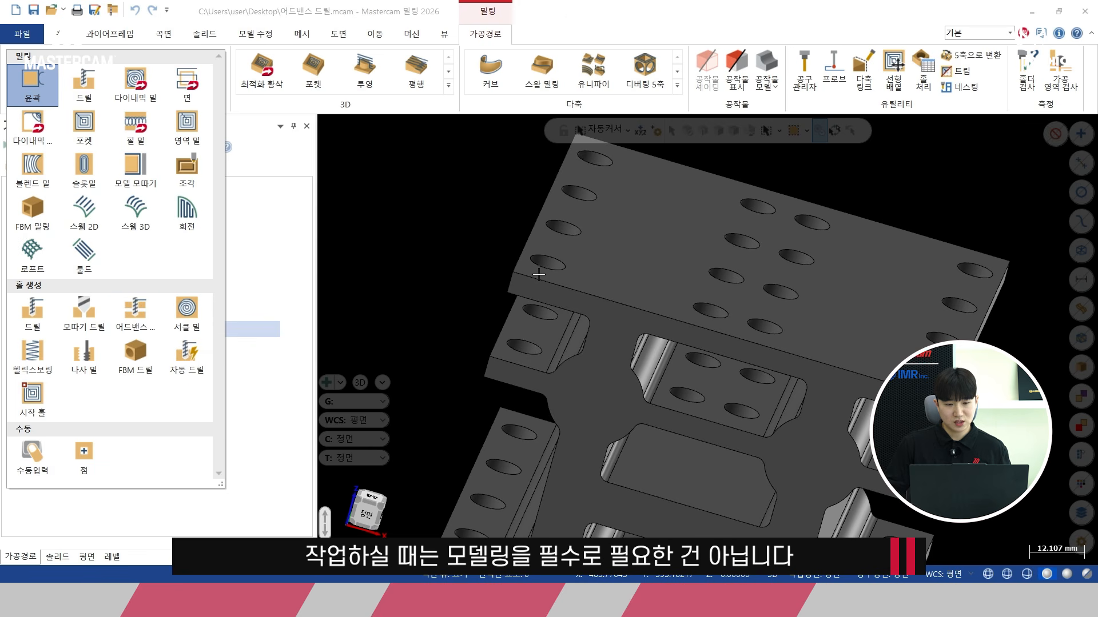
click(468, 262)
middle_drag(596, 289, 500, 255)
shift+middle_drag(465, 338, 484, 288)
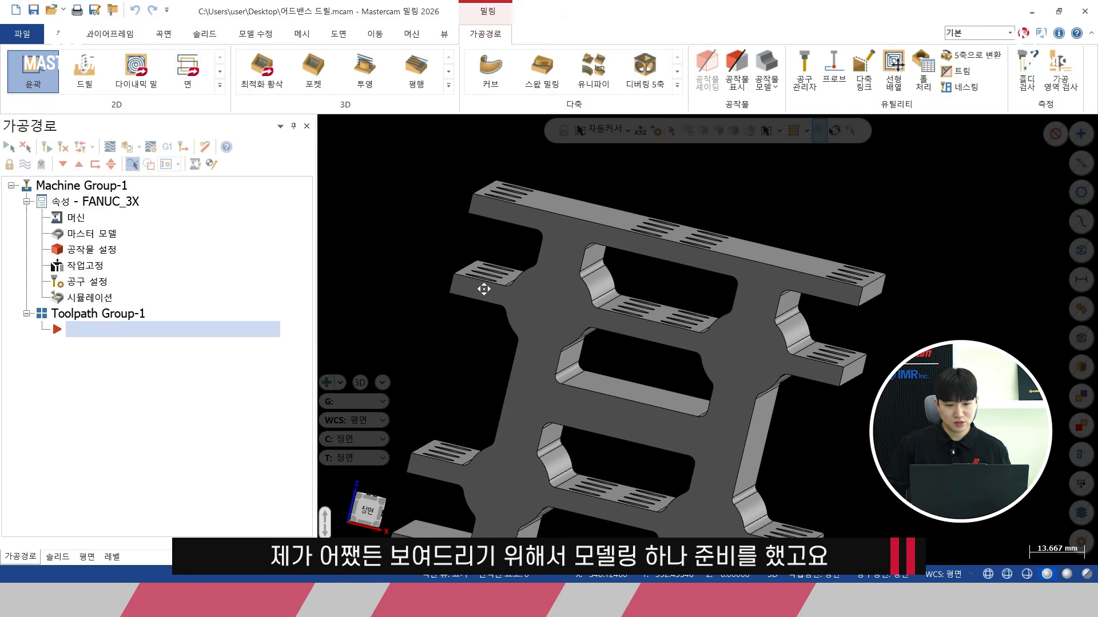
middle_drag(429, 235, 387, 270)
mouse_move(514, 260)
shift+middle_down()
mouse_move(563, 292)
mouse_move(529, 271)
shift+middle_up()
shift+middle_drag(484, 228, 434, 228)
scroll(434, 229, down, 3)
scroll(427, 206, down, 2)
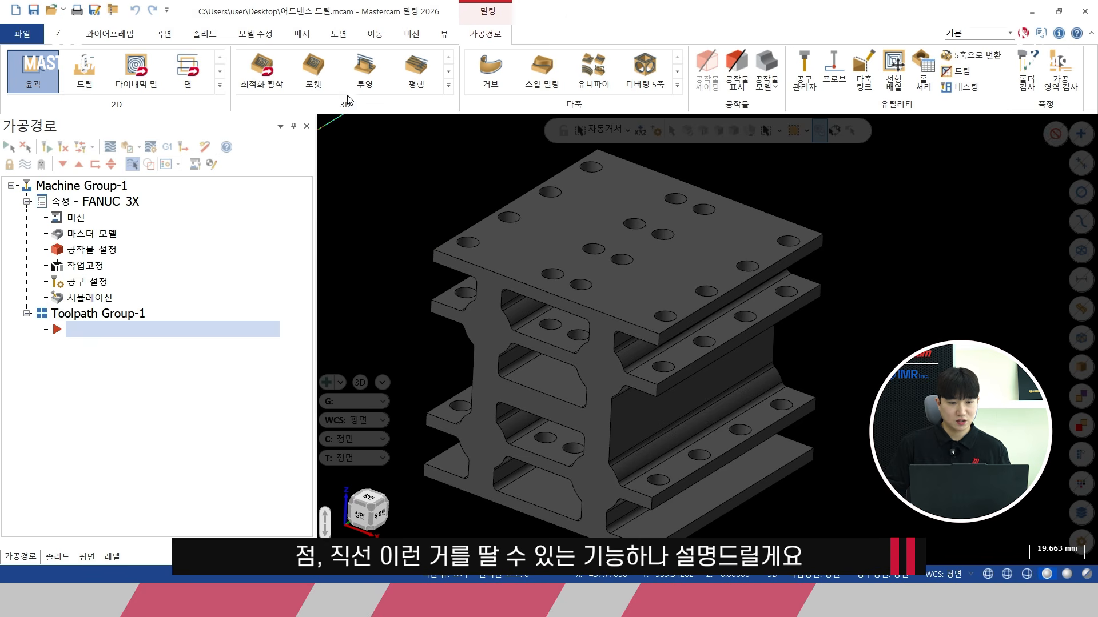
Step: Start Hole Axis and select every hole matching the 8 mm corner hole on the top face
click(257, 34)
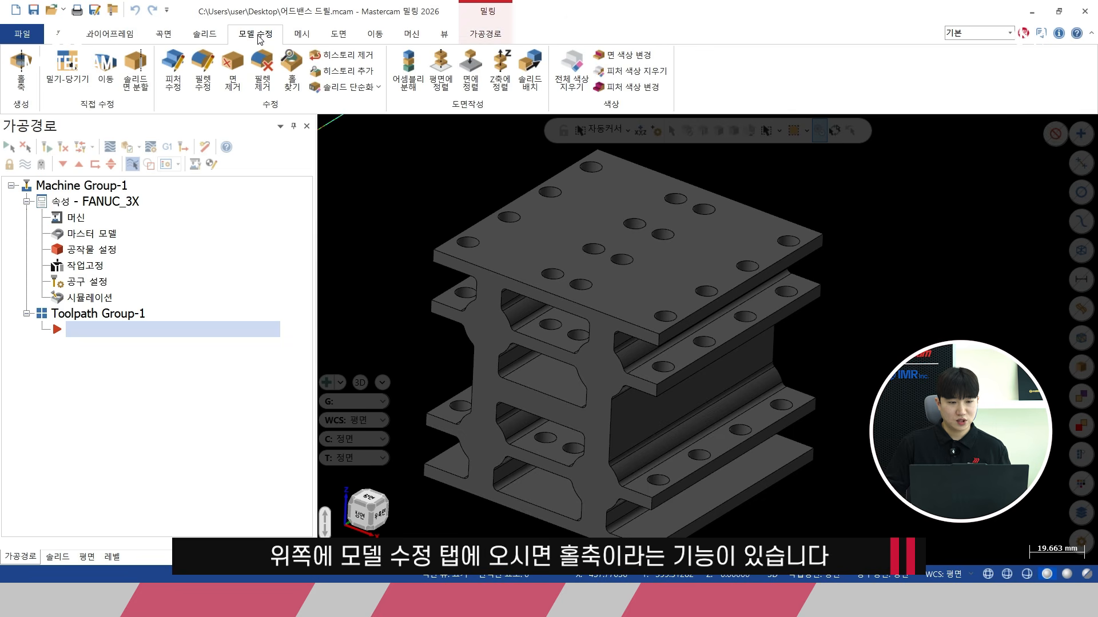
click(21, 71)
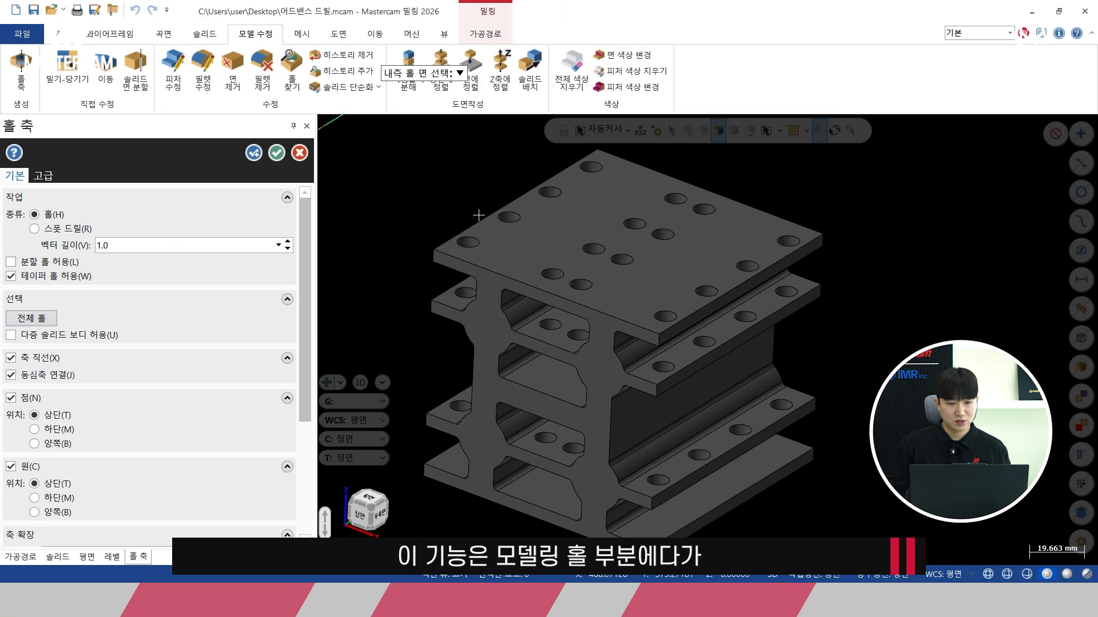
scroll(482, 215, up, 1)
scroll(512, 216, up, 1)
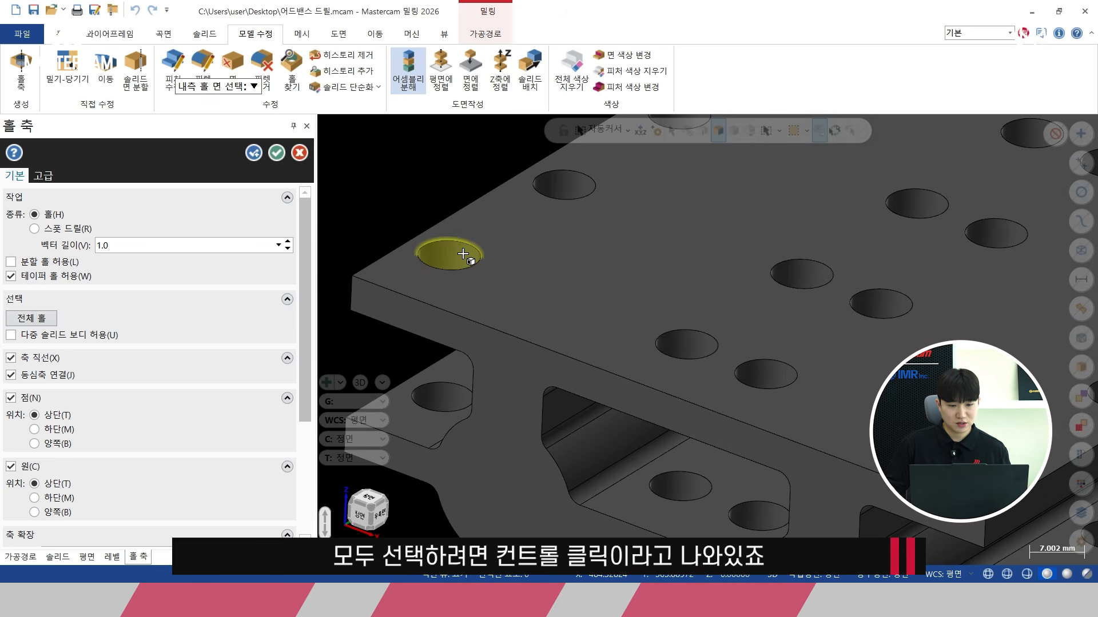
scroll(457, 252, up, 1)
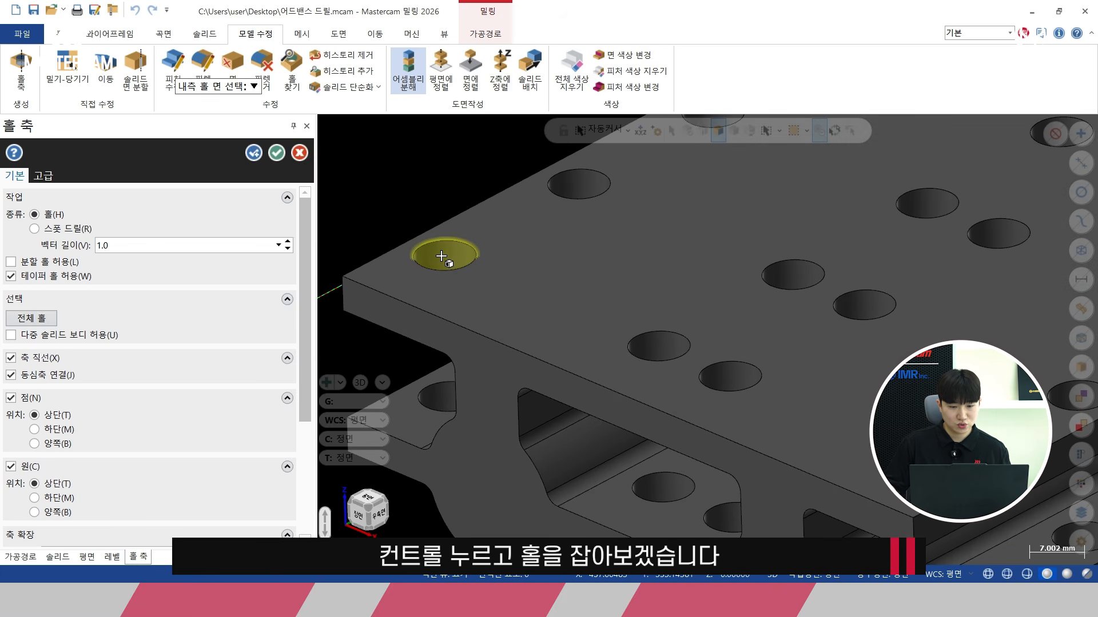
ctrl+click(442, 256)
scroll(501, 246, down, 4)
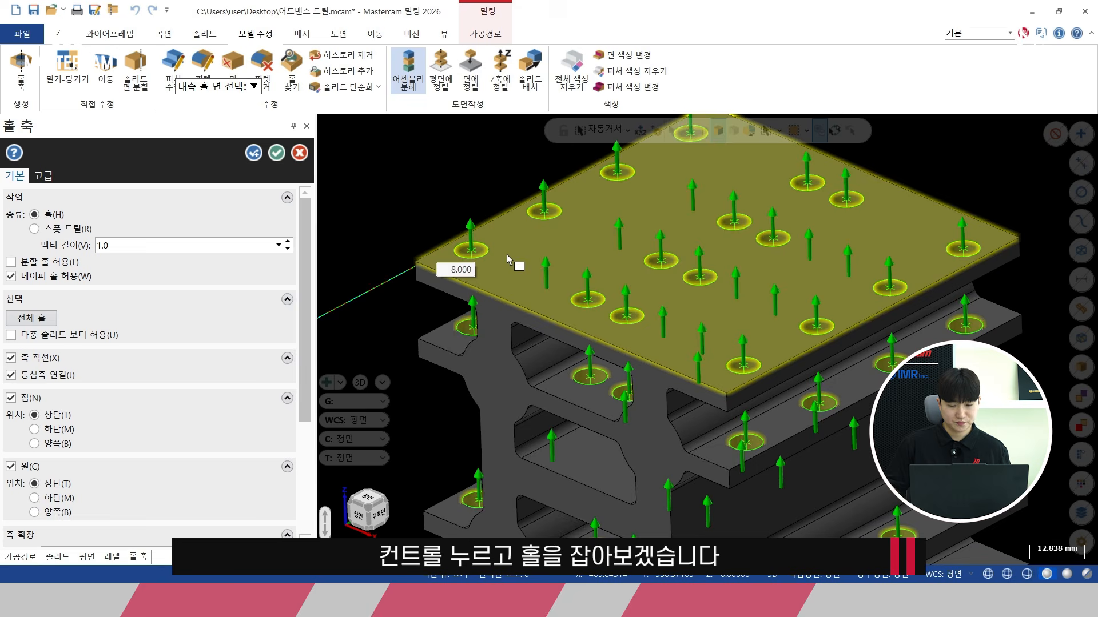
scroll(495, 286, up, 1)
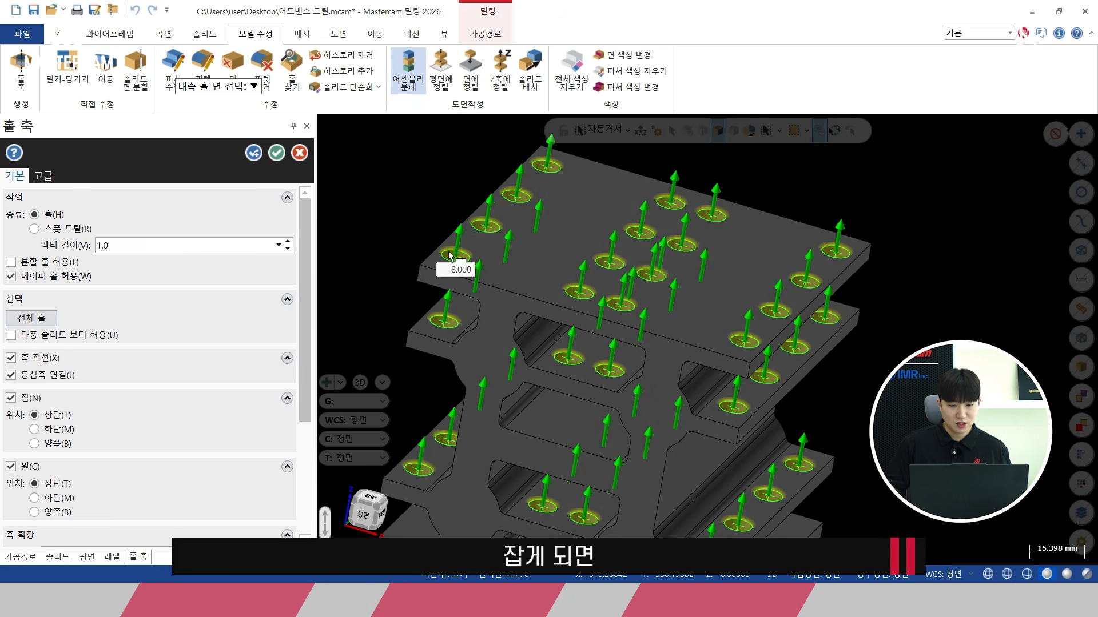
scroll(557, 269, up, 7)
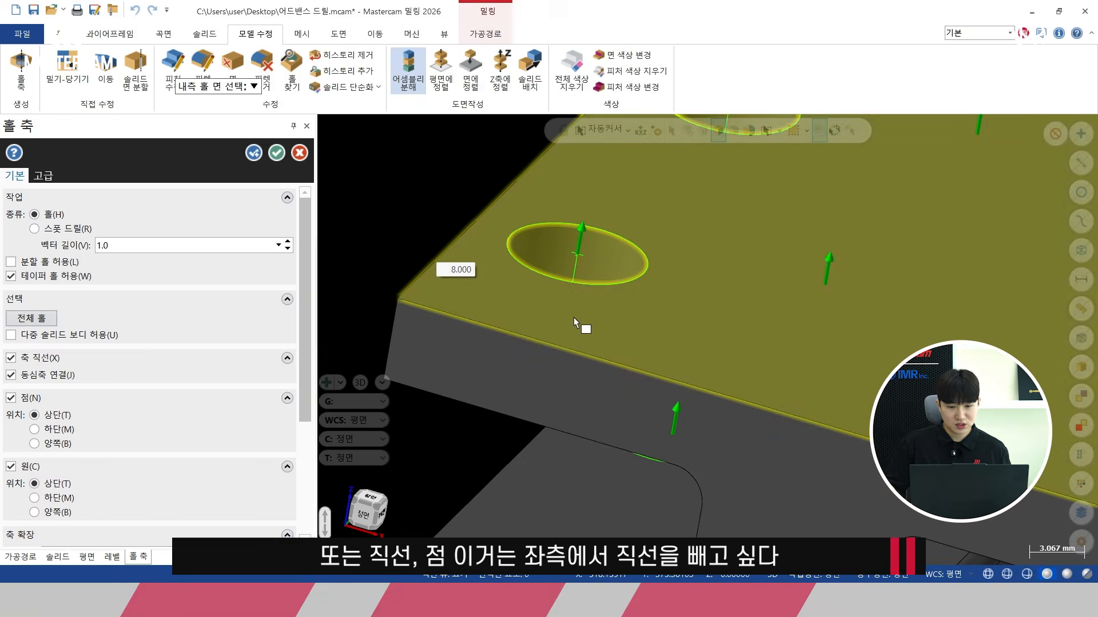
Step: Create only circles at the selected holes, leaving out axis lines and points, and undo the result
click(11, 359)
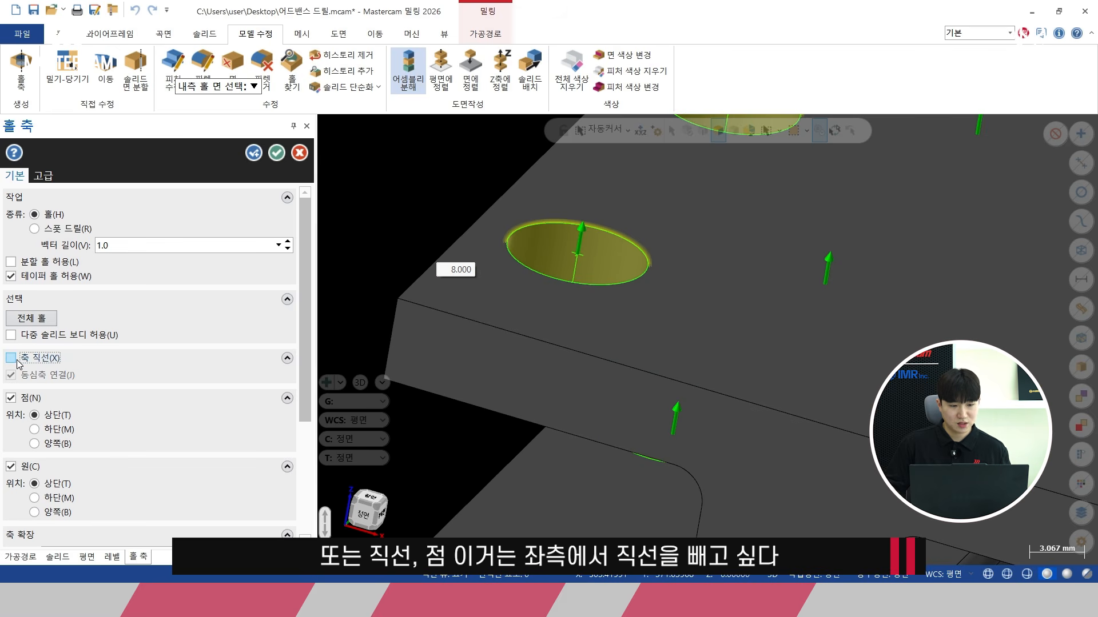
click(11, 398)
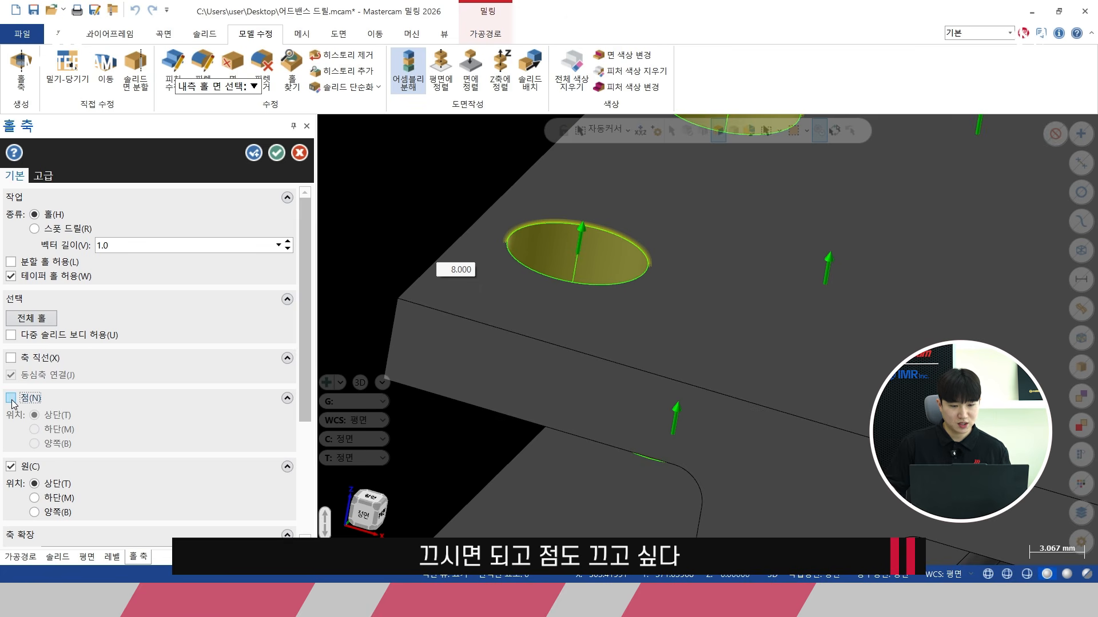
click(275, 155)
middle_drag(594, 372, 539, 372)
scroll(634, 355, down, 3)
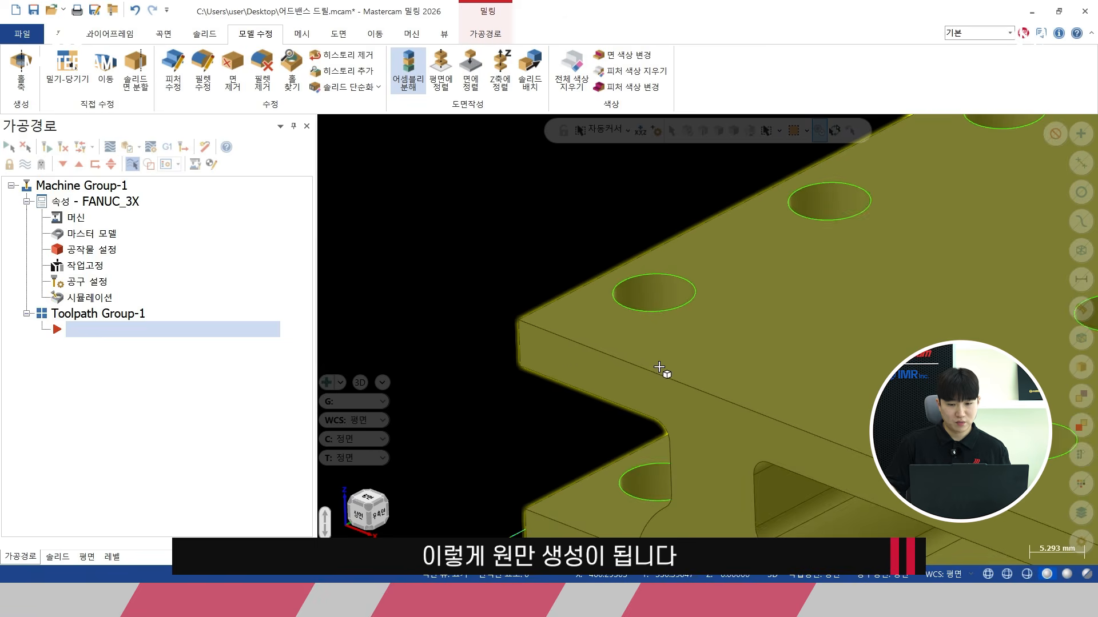
scroll(620, 341, down, 5)
middle_drag(589, 355, 574, 319)
click(138, 11)
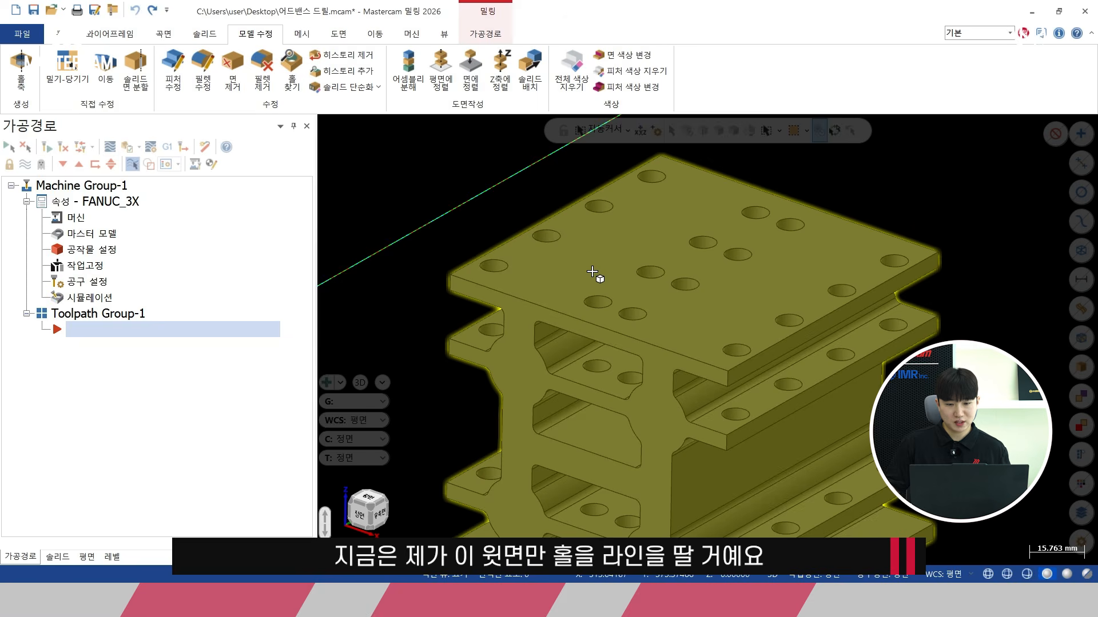
scroll(685, 212, down, 1)
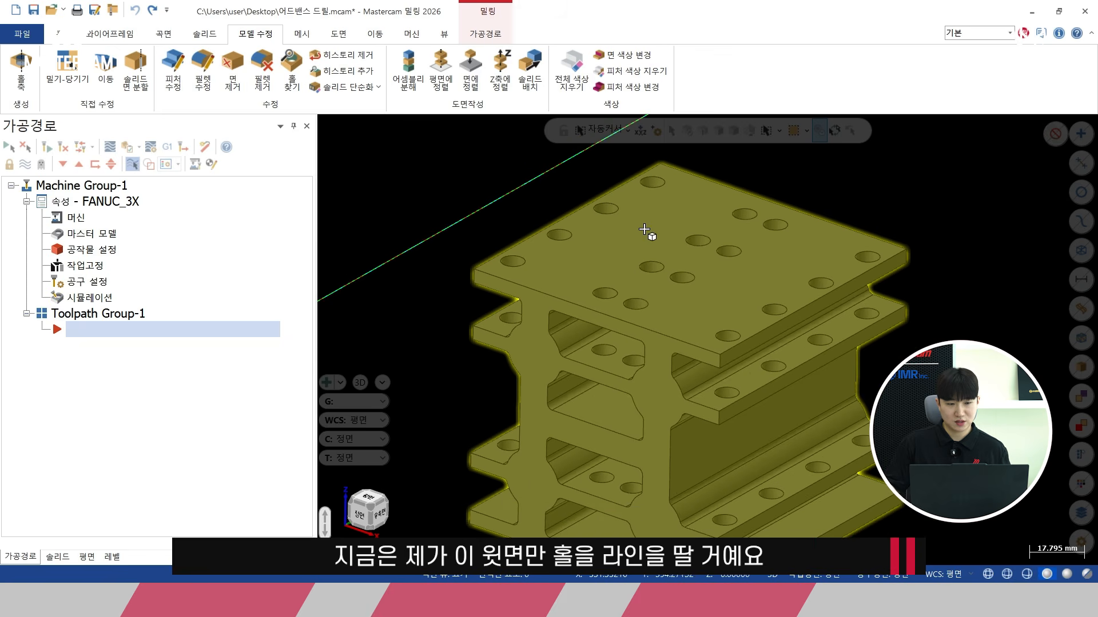
Step: Create single-edge curves on the top face's corner hole rim and its outer edges with Curve One Edge
click(122, 38)
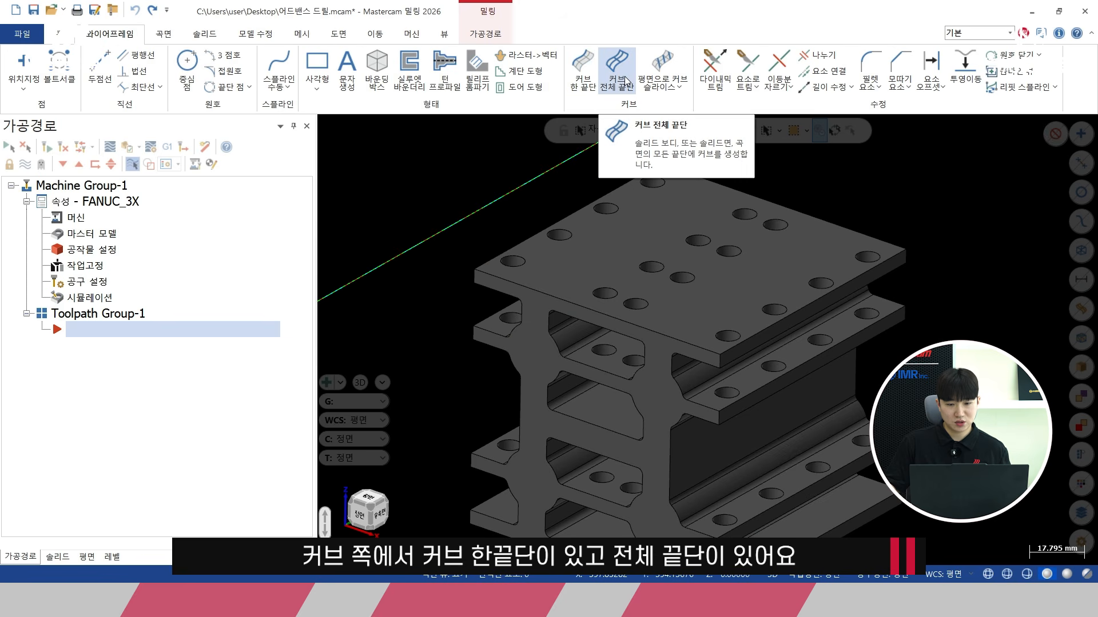
click(583, 70)
scroll(522, 229, up, 2)
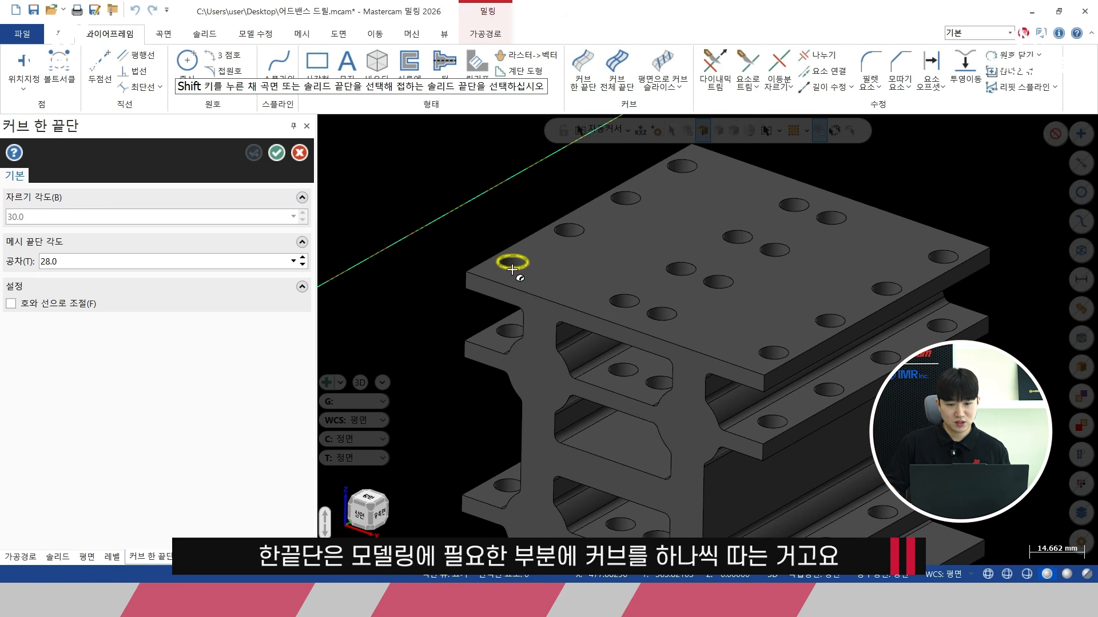
click(517, 270)
click(525, 244)
click(813, 344)
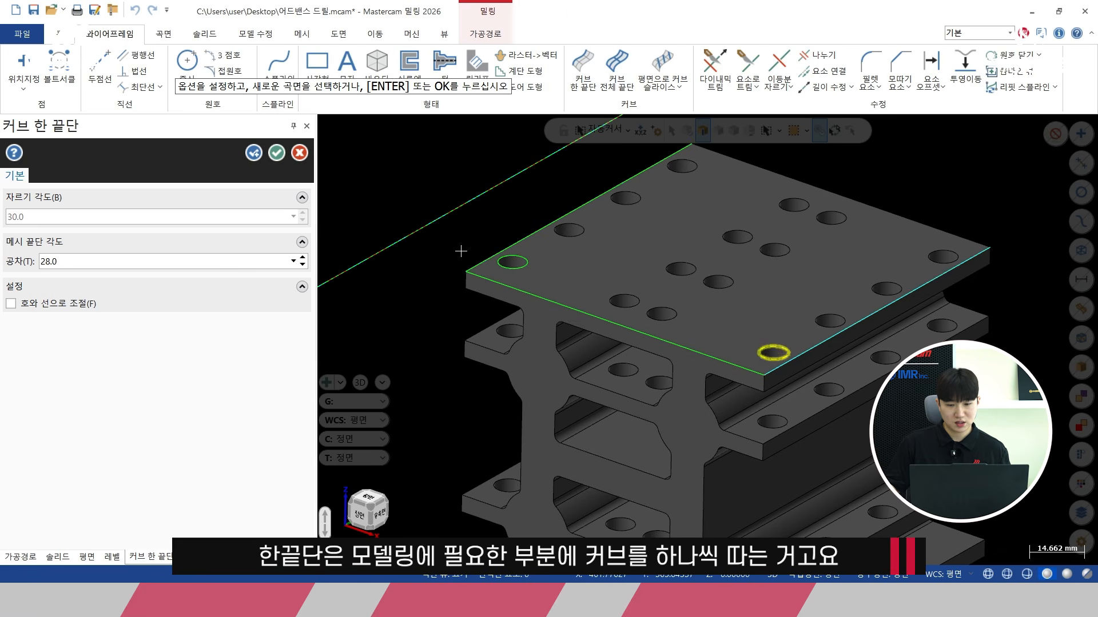
click(277, 153)
Step: Create curves on the top face's hole edges with Curve All Edges, keeping only the inner loops
click(617, 65)
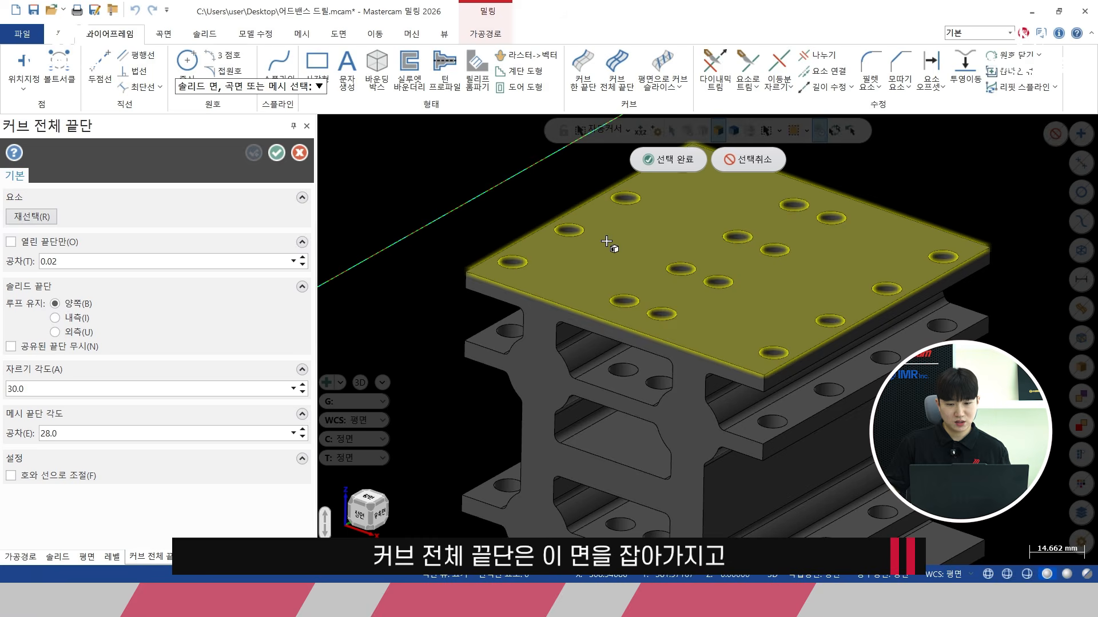
click(658, 161)
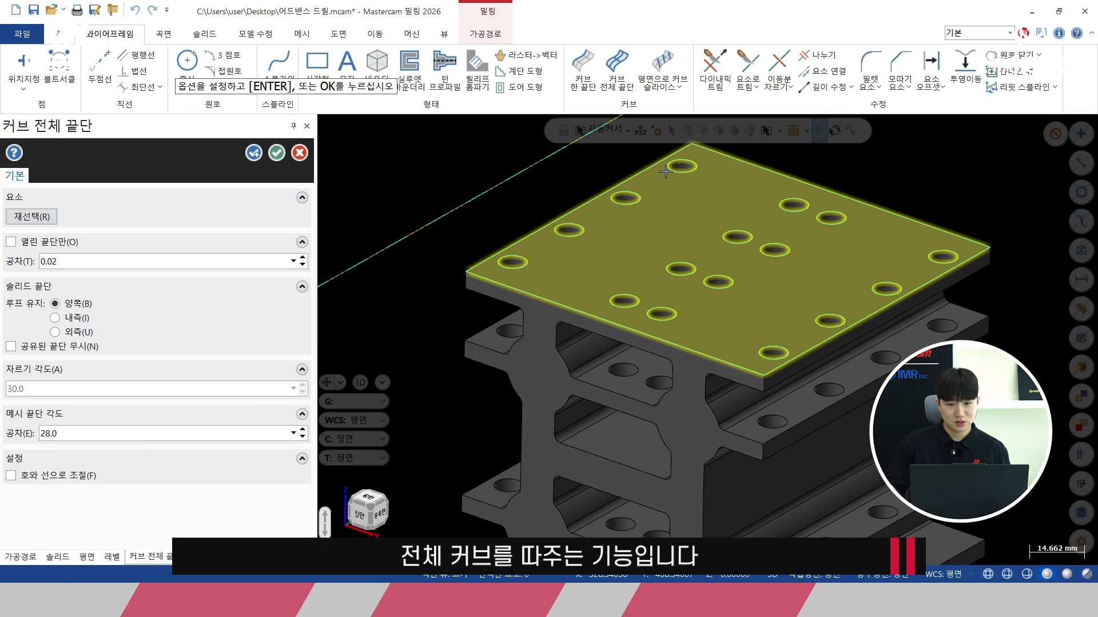
scroll(481, 217, up, 2)
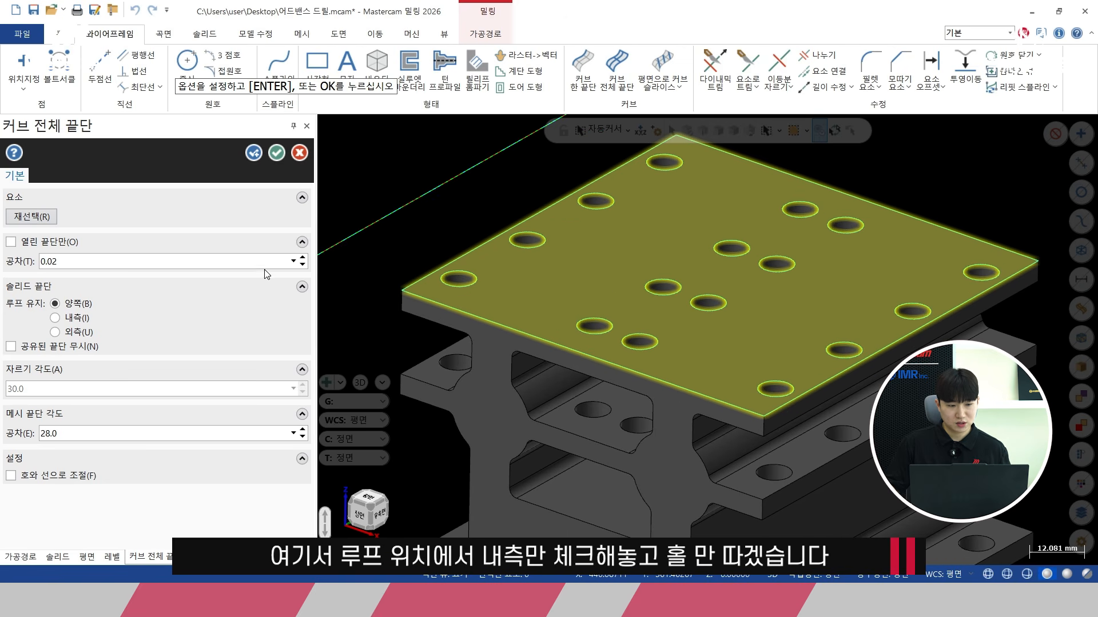
click(55, 318)
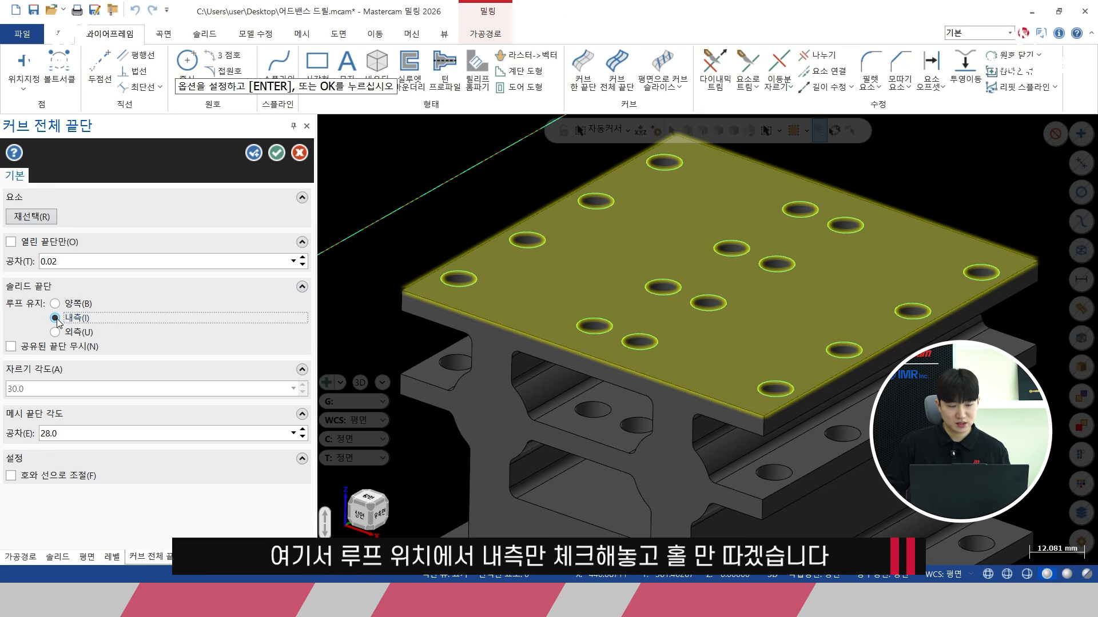
click(275, 156)
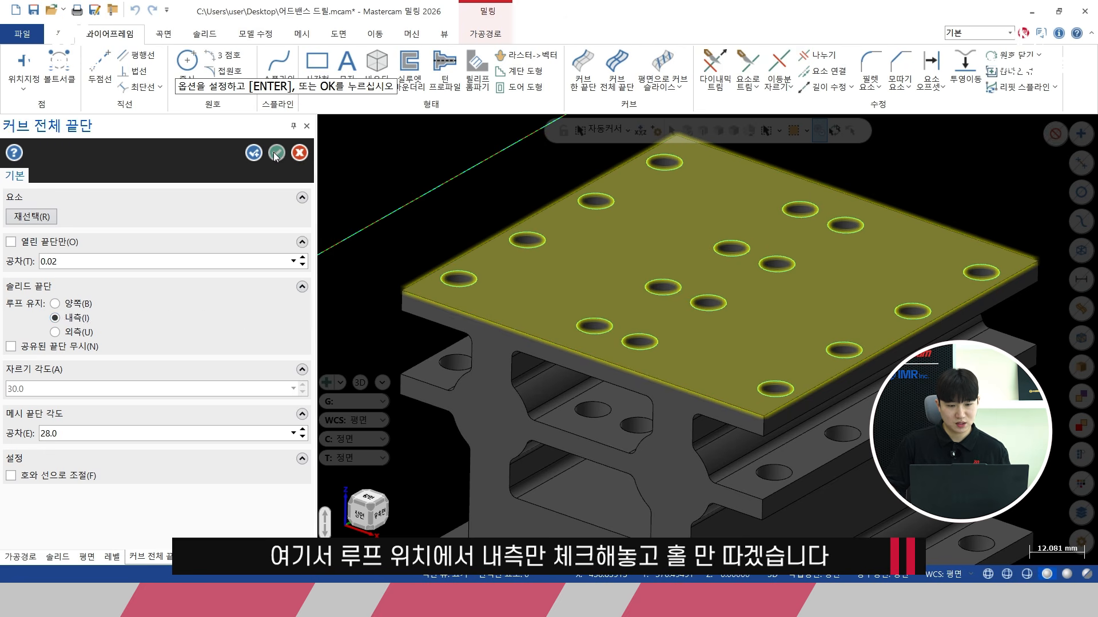
scroll(471, 288, up, 2)
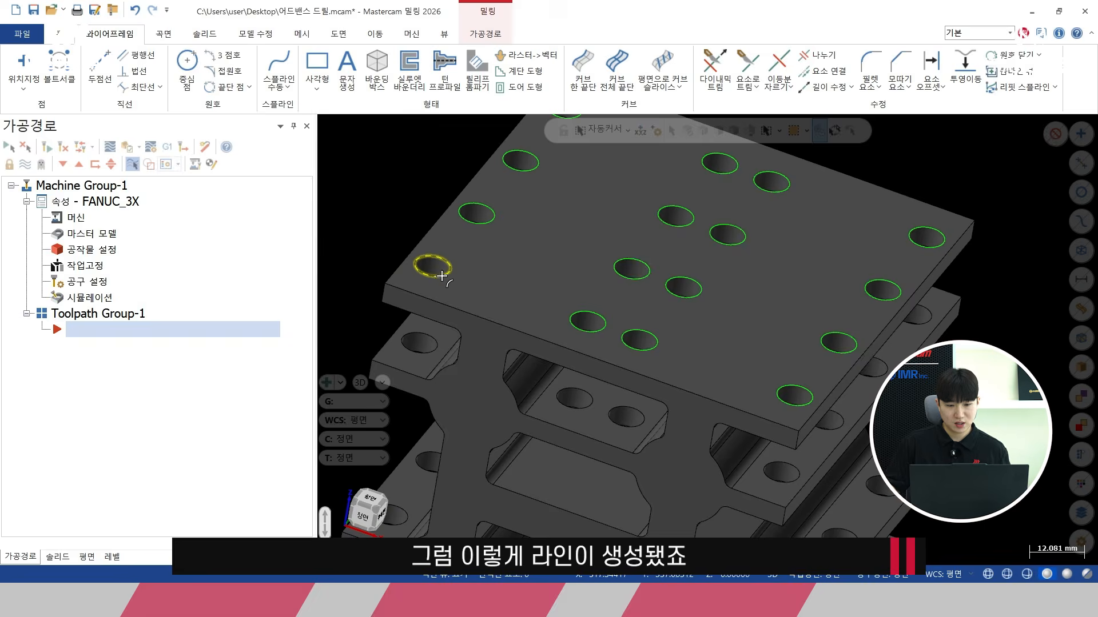
scroll(528, 320, down, 2)
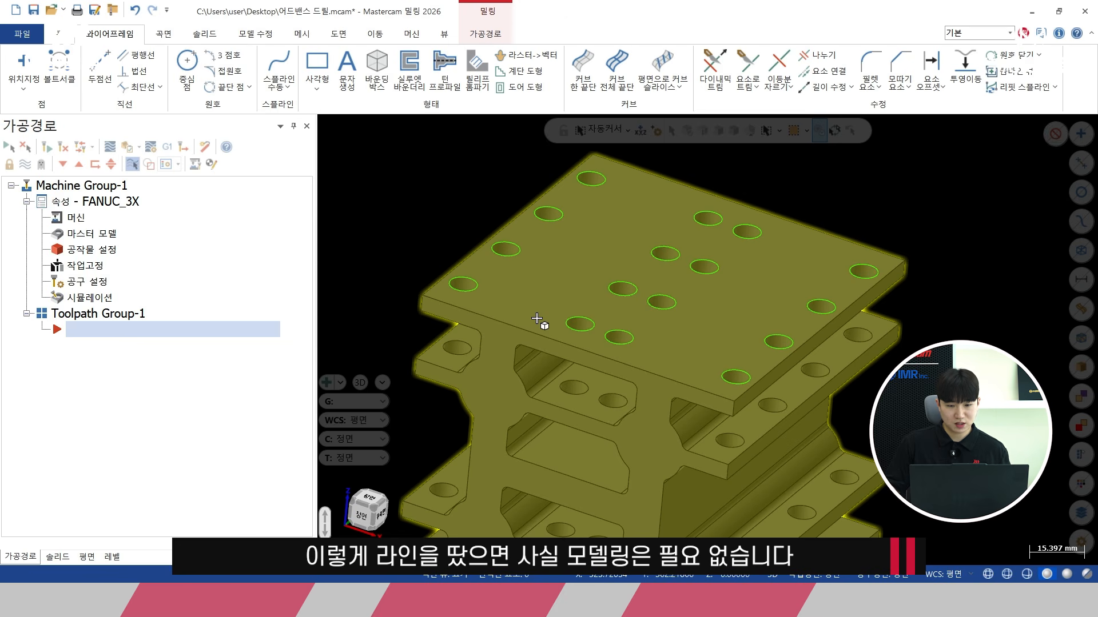
Step: Hide everything except the extracted hole circles by inverting the solid selection, and check them in top and isometric views
click(539, 314)
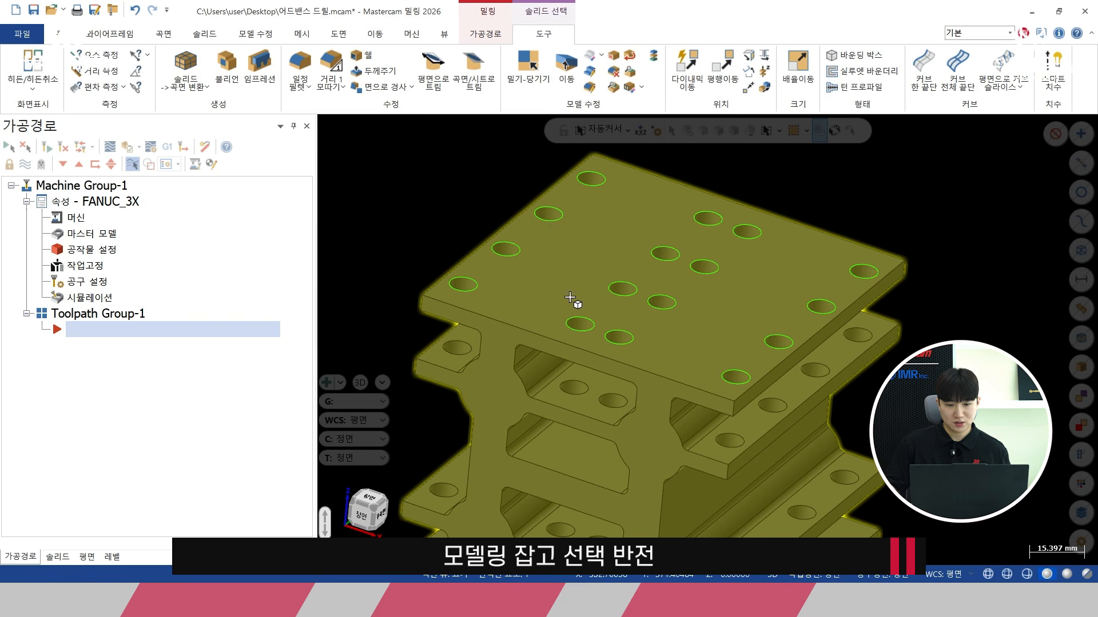
click(835, 132)
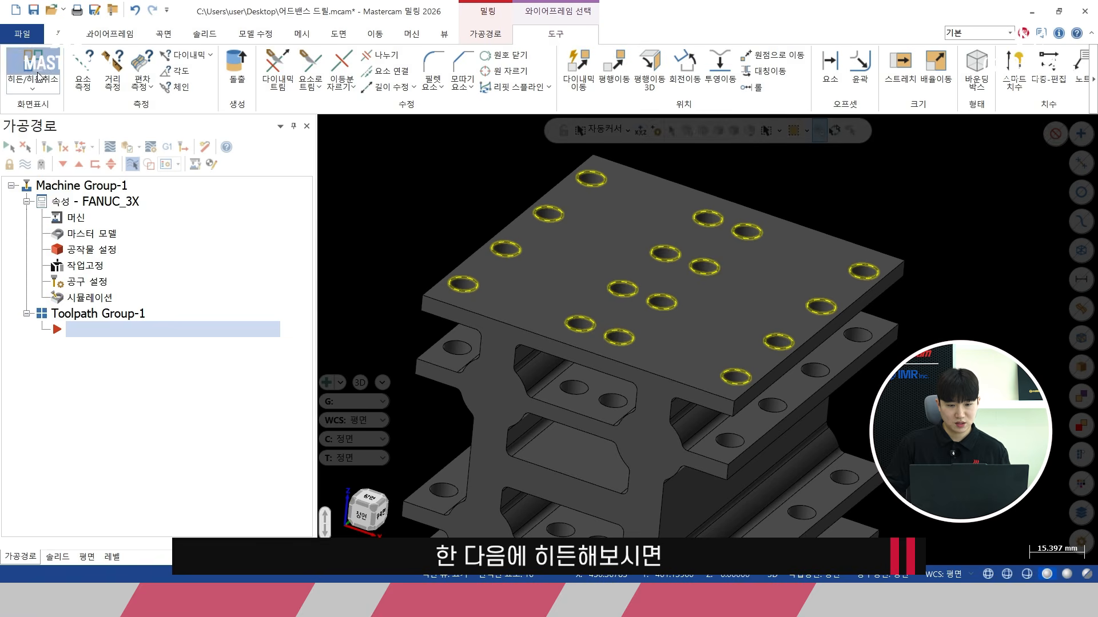
click(33, 63)
right_click(433, 212)
click(452, 294)
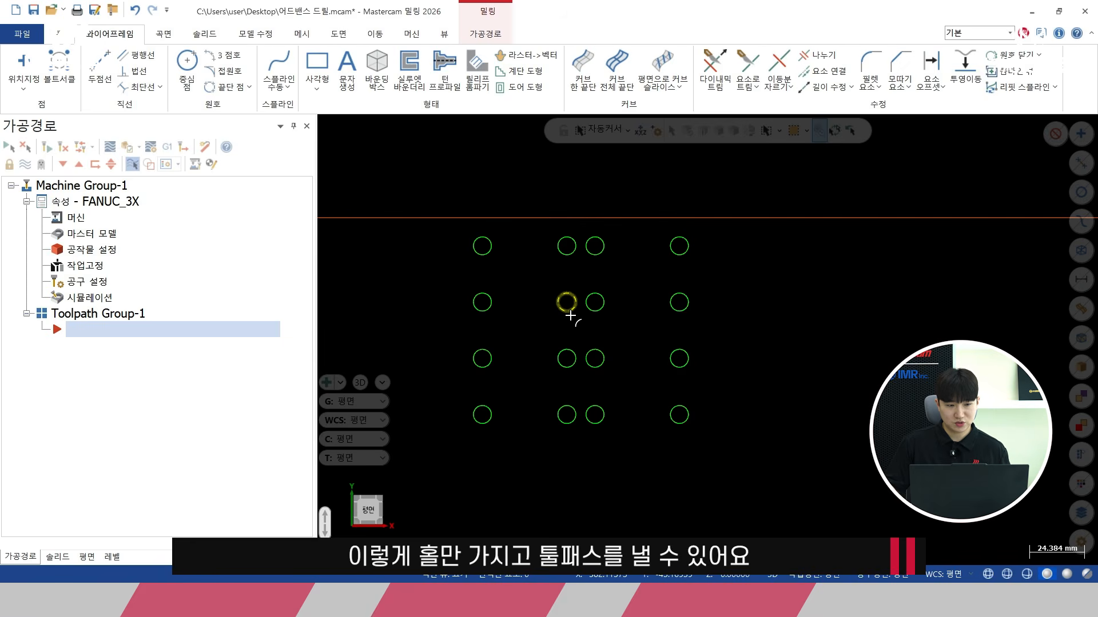
right_click(397, 220)
click(449, 343)
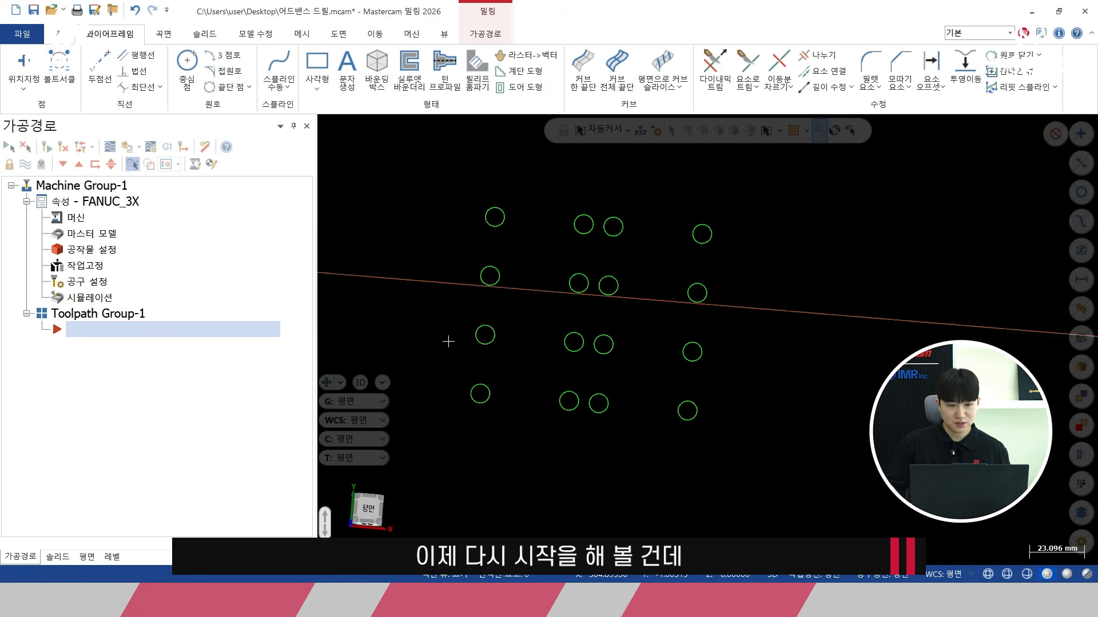
Step: Unhide the solid model around the extracted hole circles
click(57, 33)
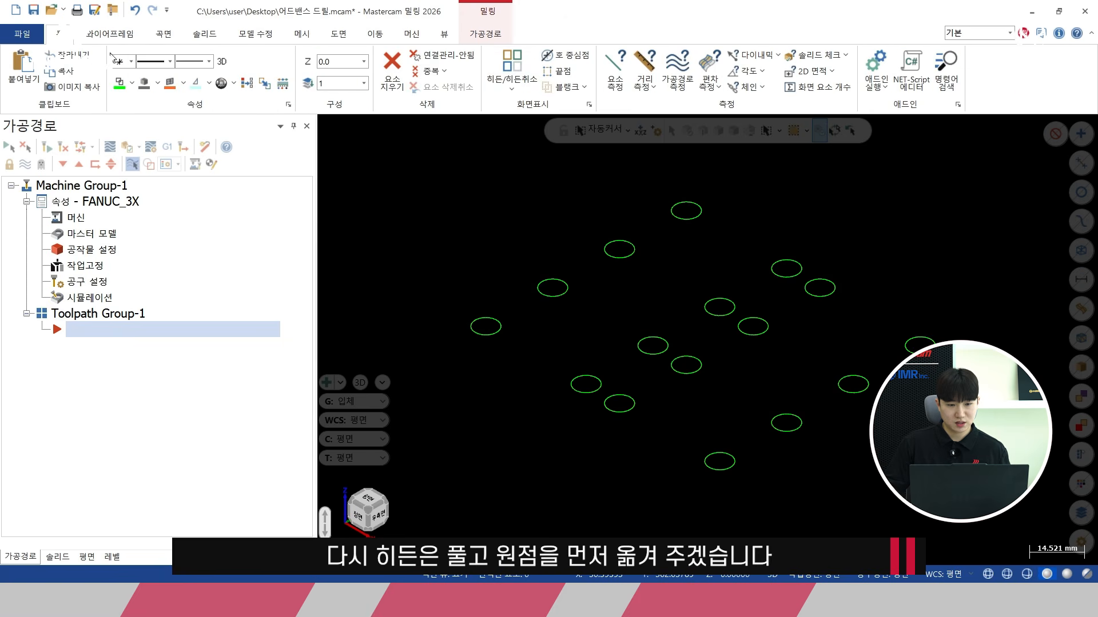
click(513, 64)
middle_drag(461, 247, 521, 201)
scroll(512, 221, down, 3)
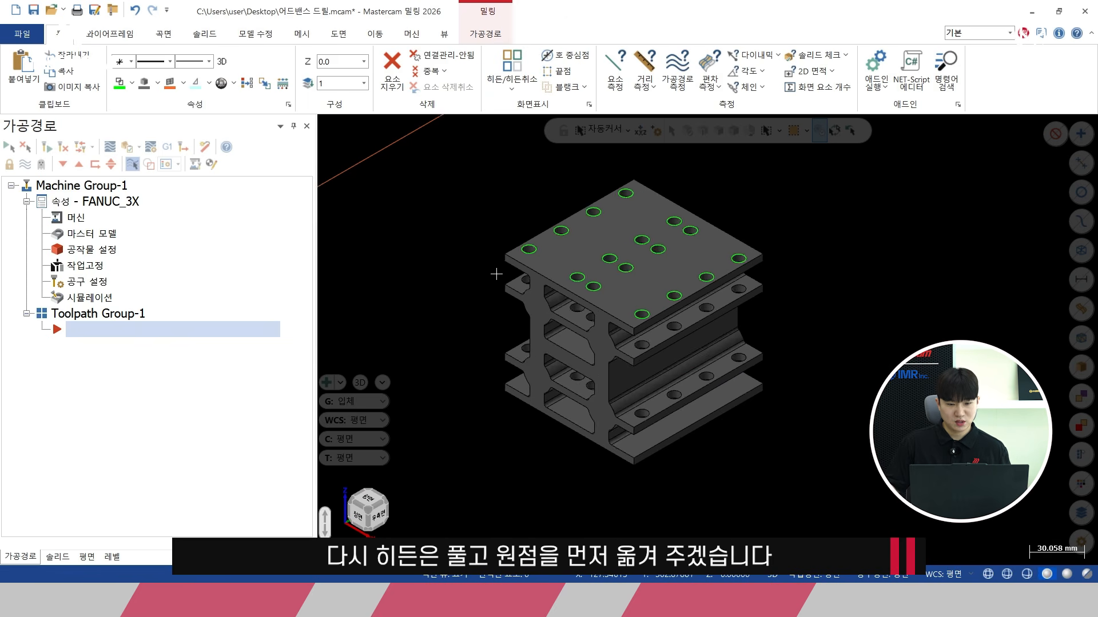
Step: Move all geometry to the origin from the top face's front-left corner and clear the result colours
middle_drag(495, 274, 593, 282)
scroll(593, 282, down, 2)
middle_drag(487, 267, 594, 279)
click(376, 35)
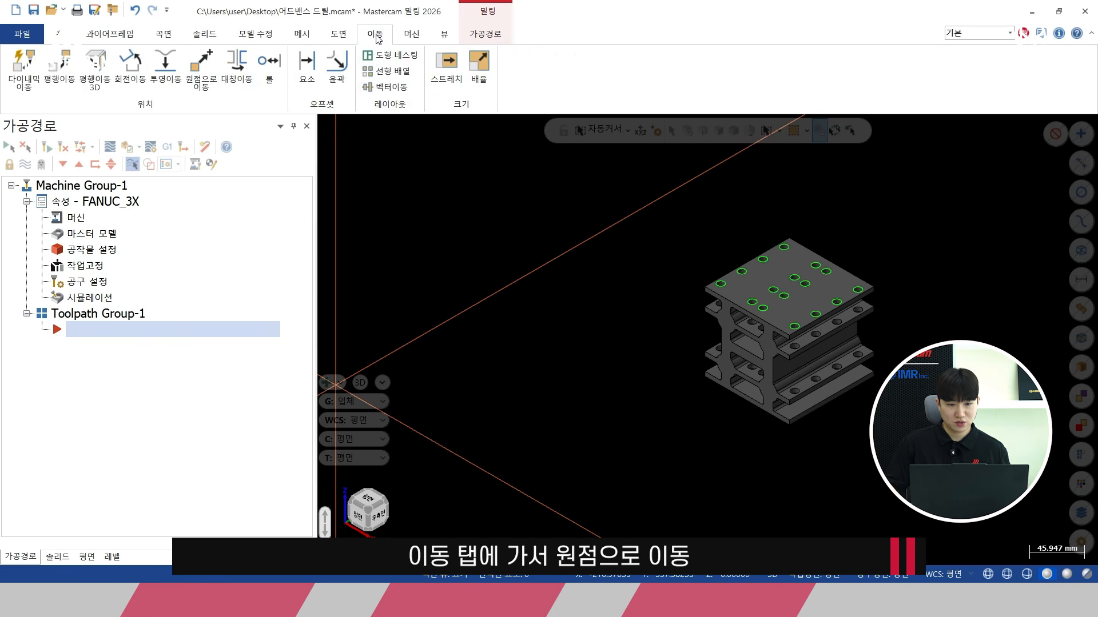
click(201, 63)
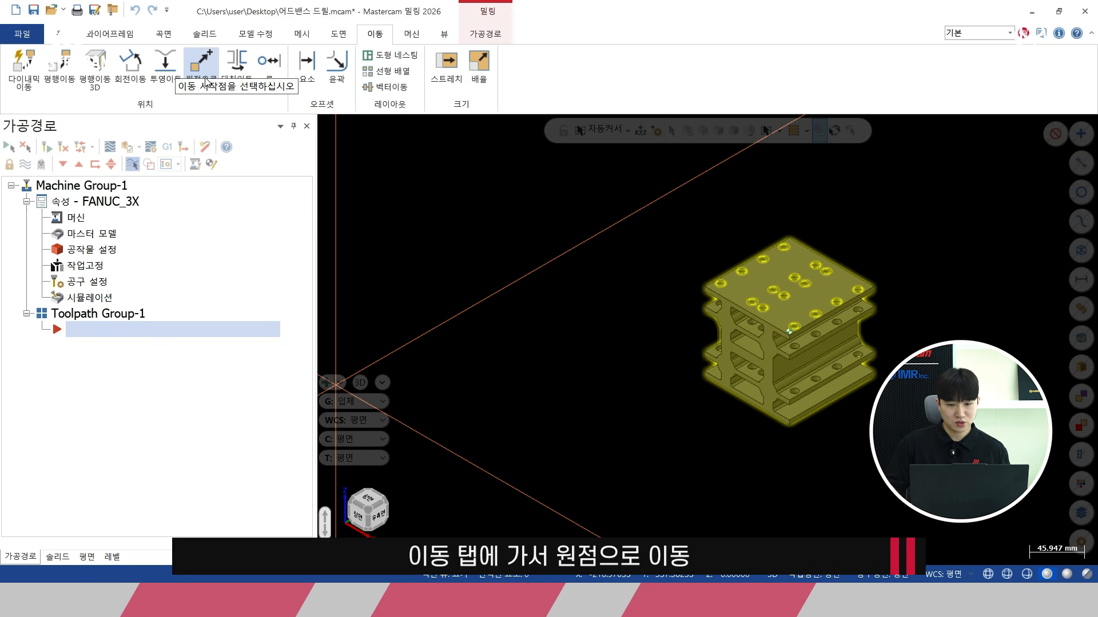
click(705, 289)
middle_drag(518, 291, 725, 231)
scroll(620, 336, up, 3)
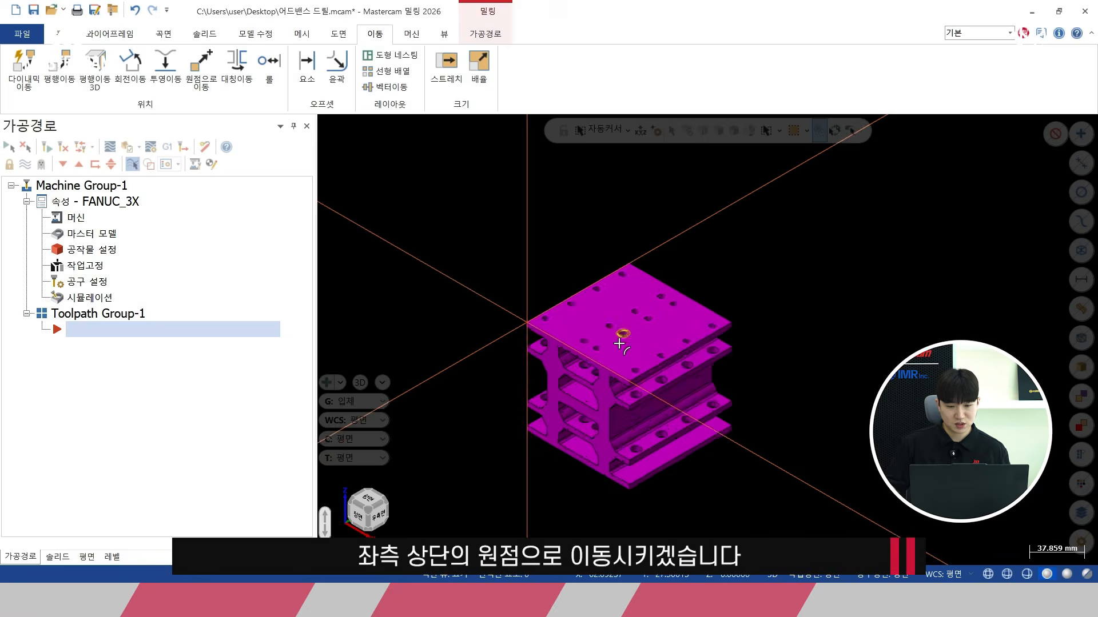
right_click(518, 253)
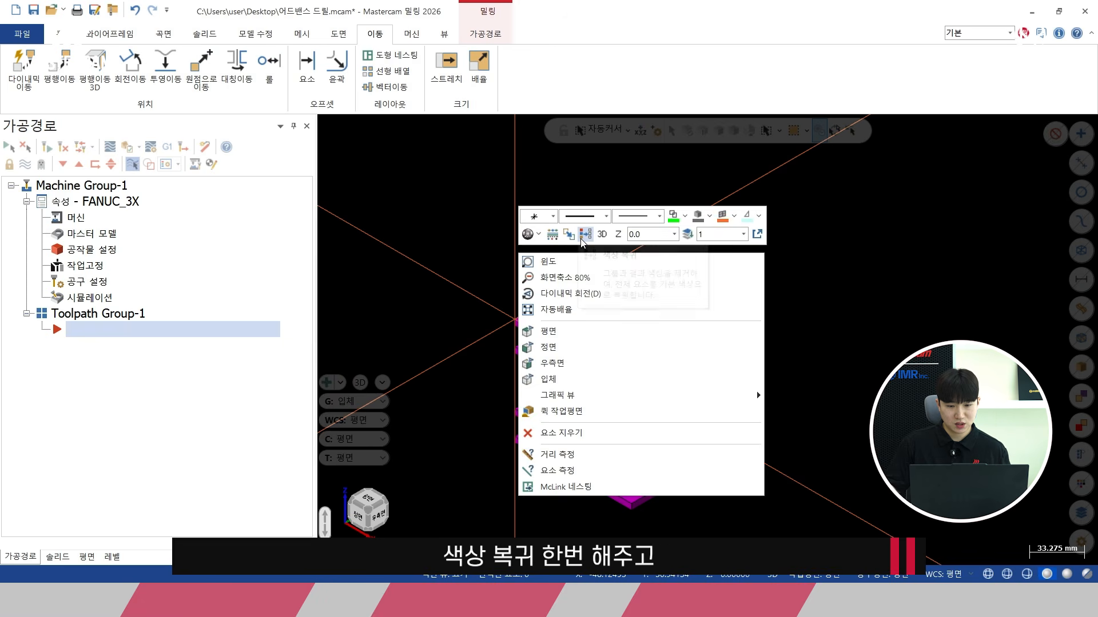
click(581, 238)
Step: Measure the diameter of the hole circle nearest the origin with Dynamic Analyze in top view, and return to isometric
middle_drag(527, 292, 539, 241)
scroll(539, 242, up, 5)
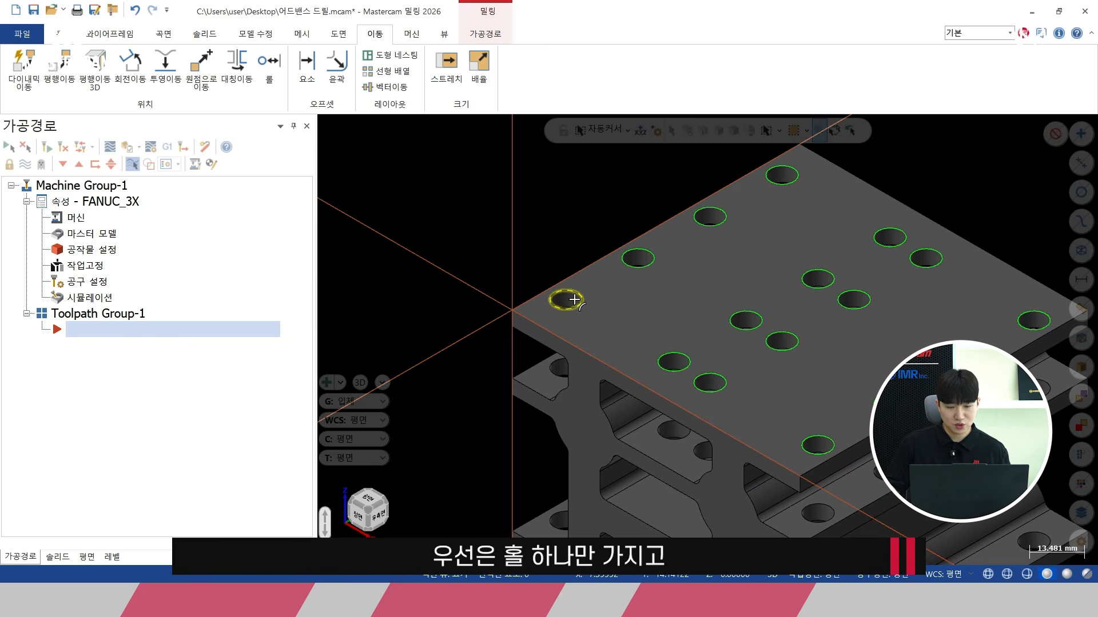
mouse_move(562, 363)
middle_down()
mouse_move(574, 338)
mouse_move(568, 358)
middle_up()
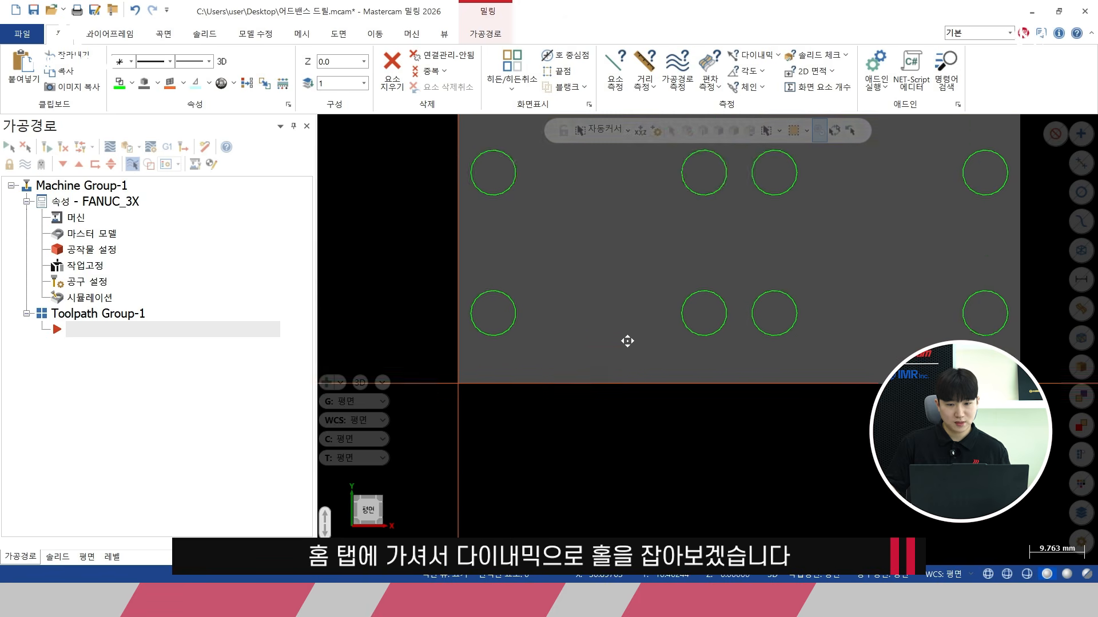
middle_drag(627, 341, 598, 416)
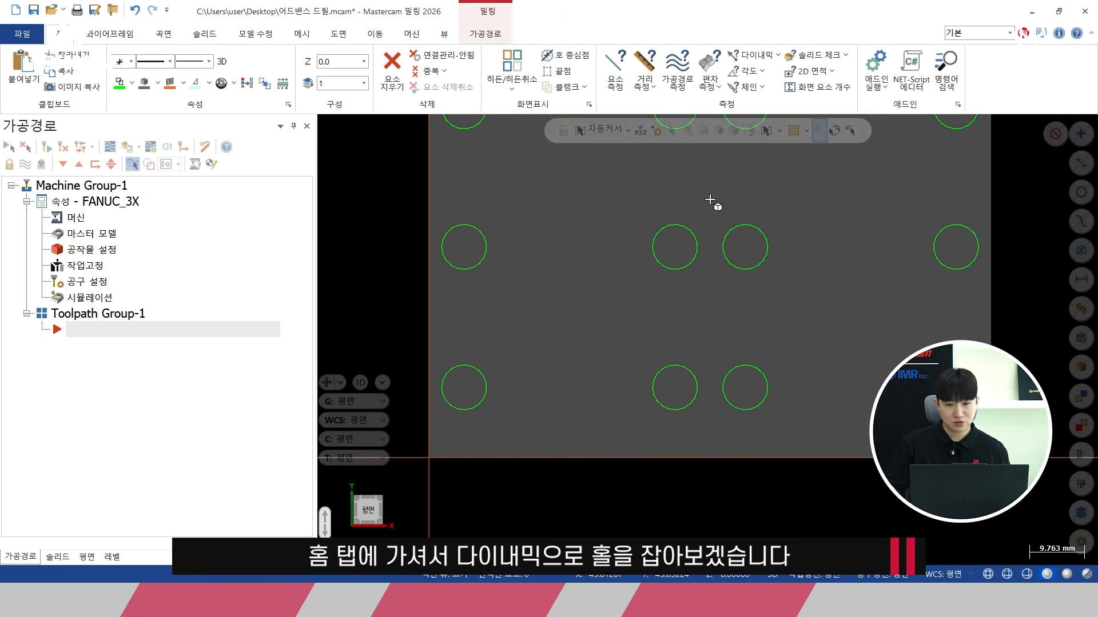
click(752, 55)
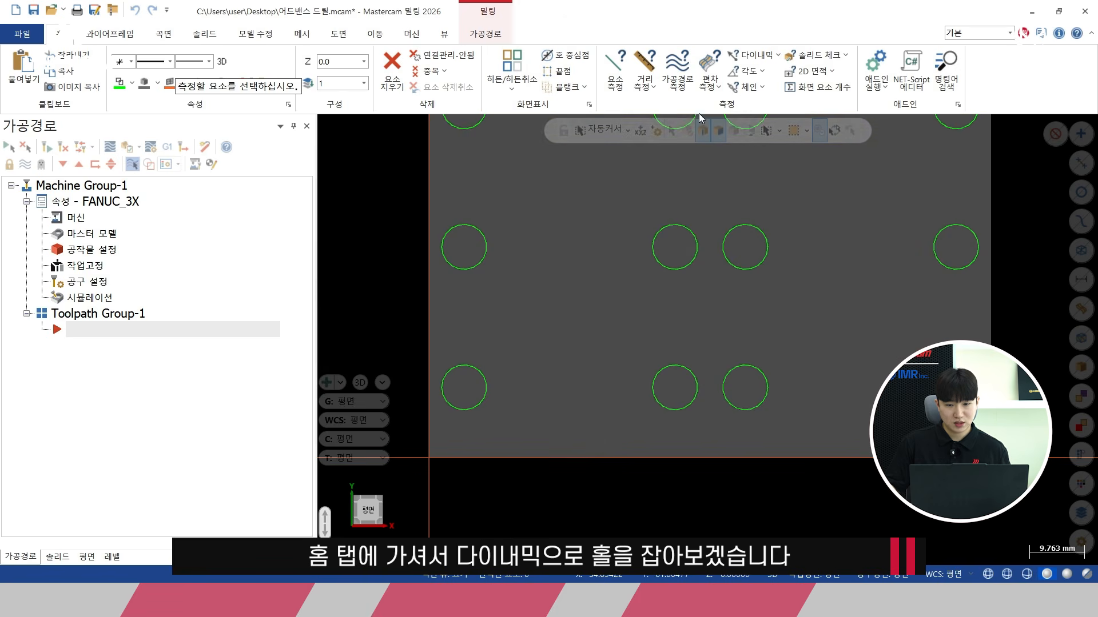
click(491, 392)
right_click(490, 394)
click(246, 237)
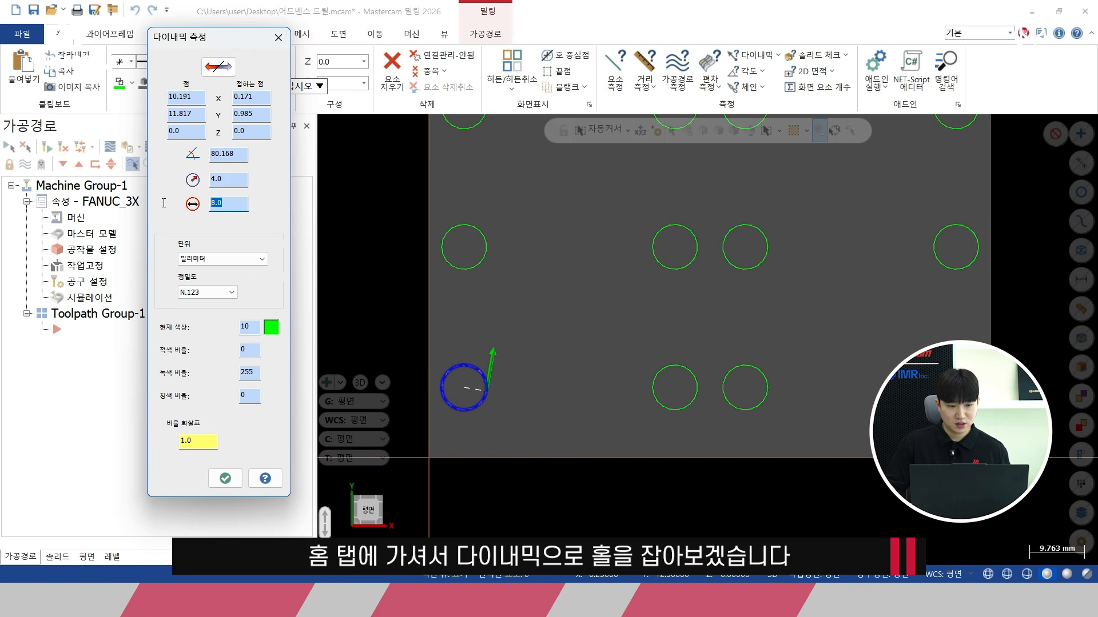
click(229, 478)
right_click(355, 252)
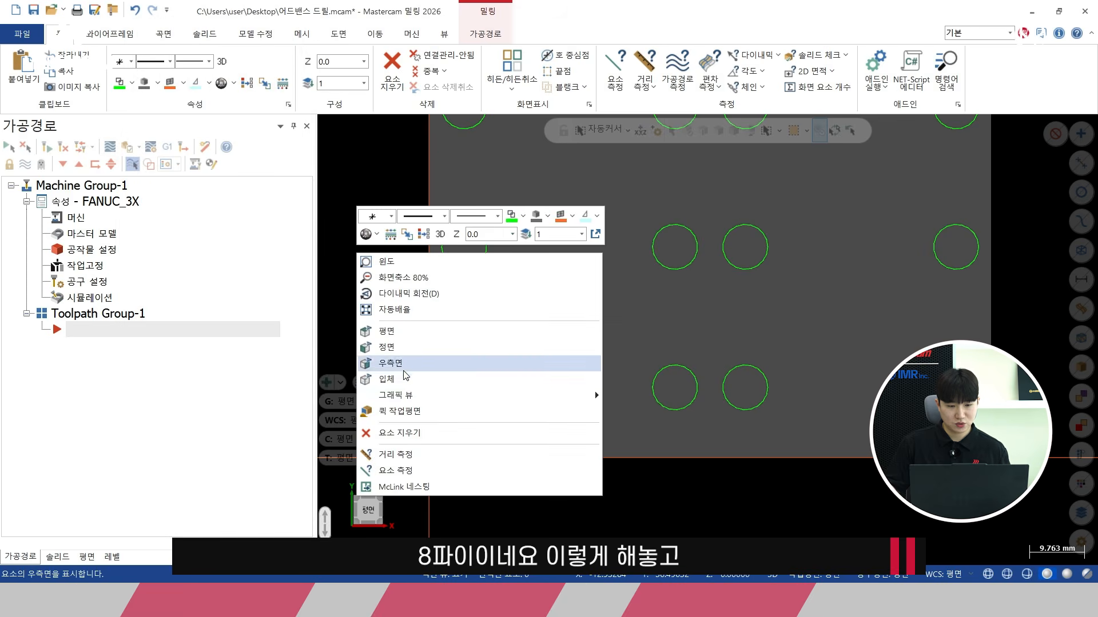
click(401, 380)
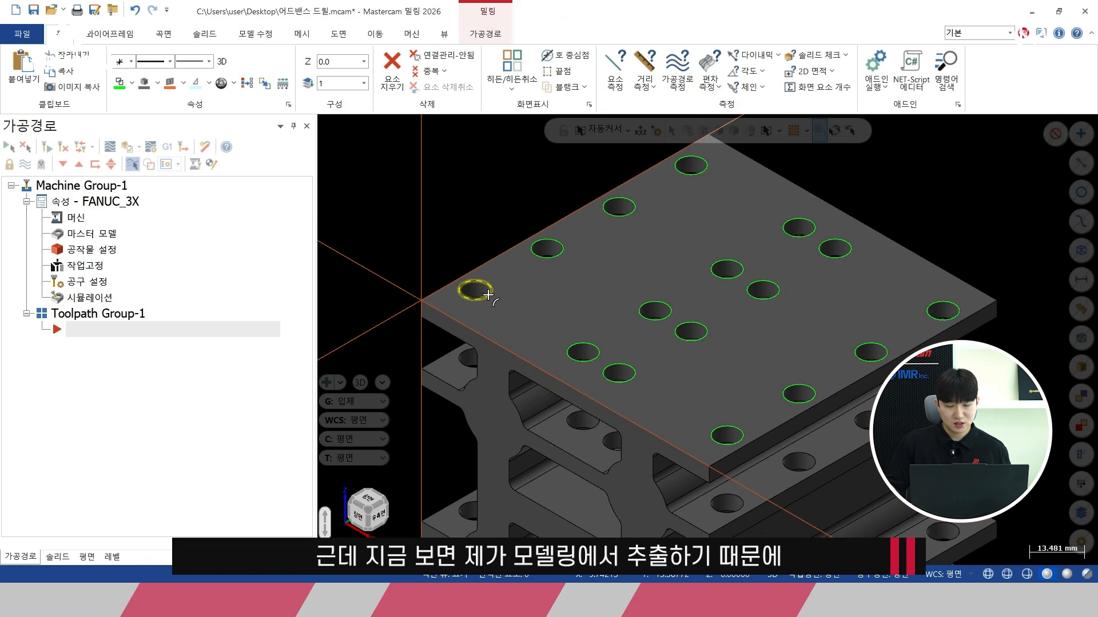
Step: Open the advanced select-all criteria and enable filtering by equal diameter under the miscellaneous options
click(579, 343)
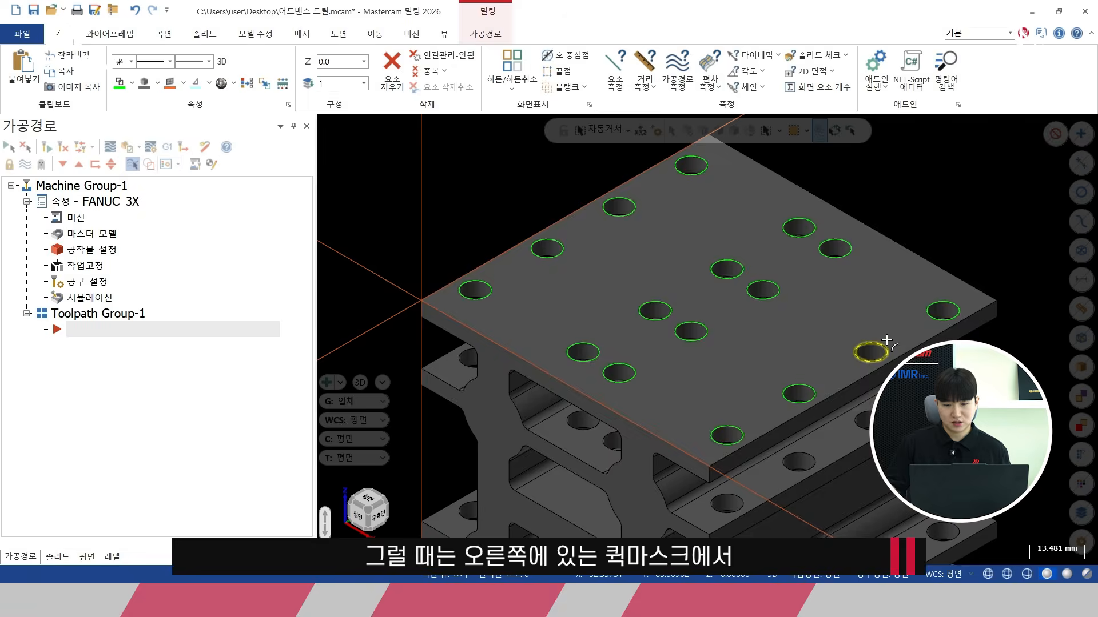
scroll(651, 205, down, 2)
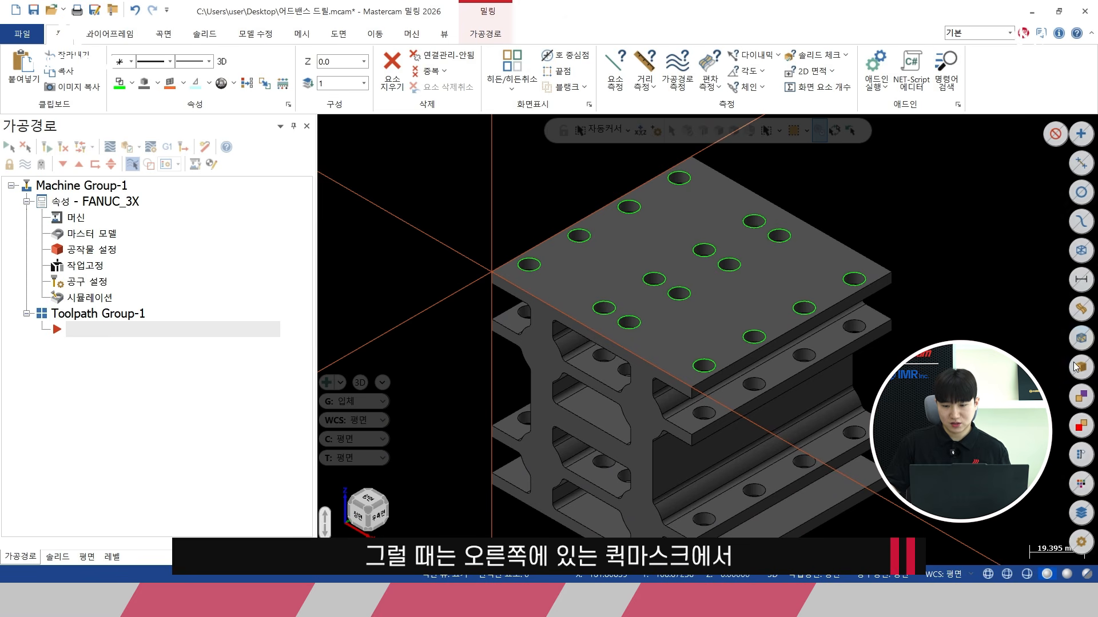
click(1080, 542)
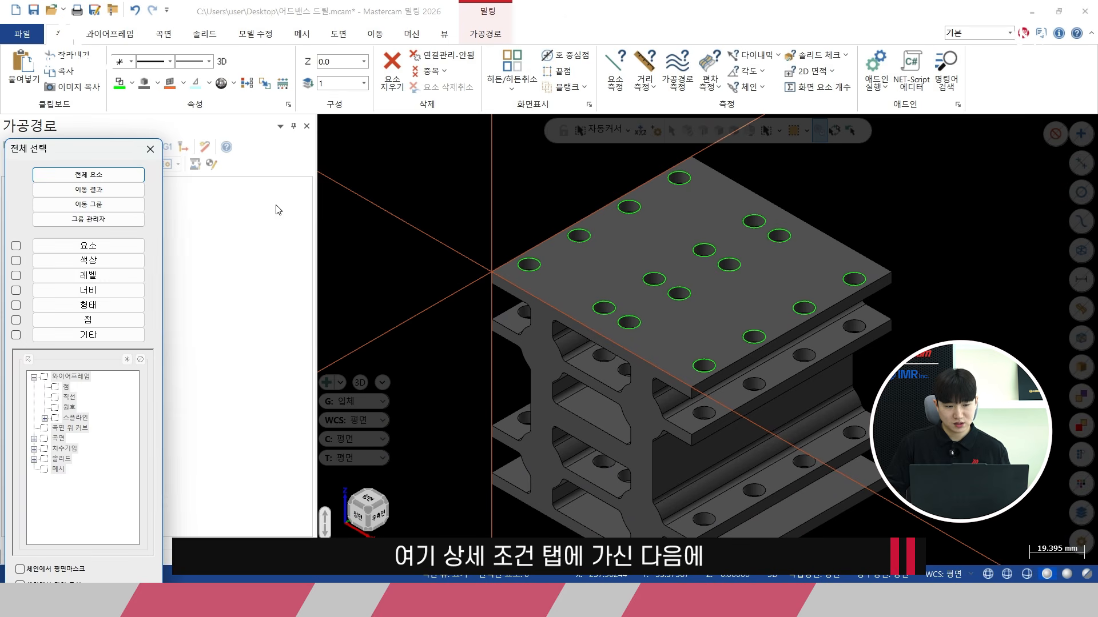
drag(120, 157, 323, 85)
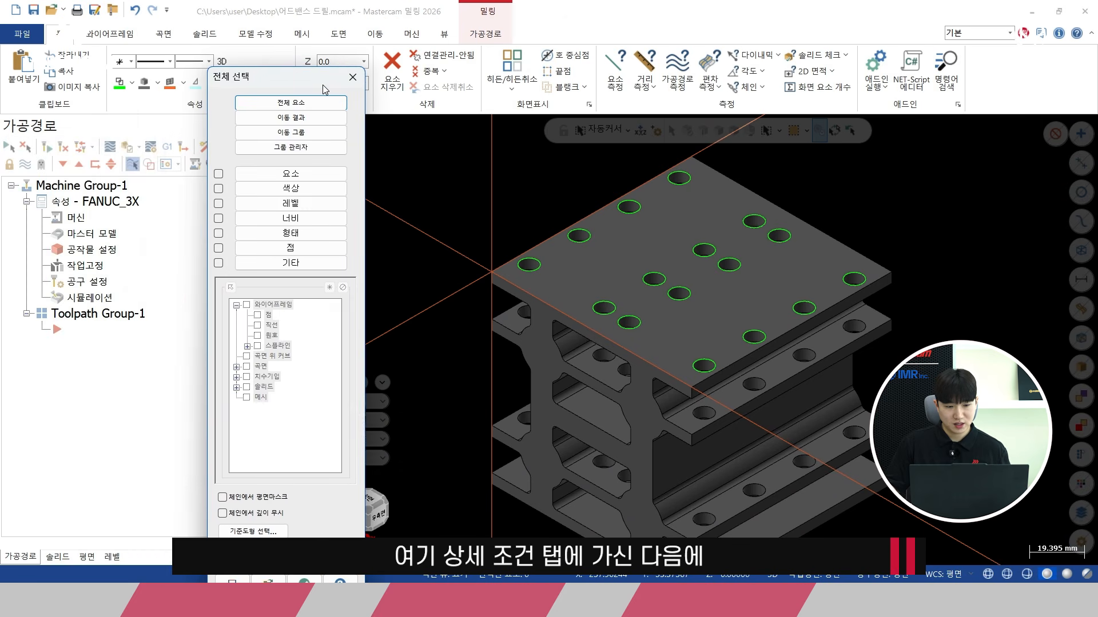
click(218, 263)
click(234, 308)
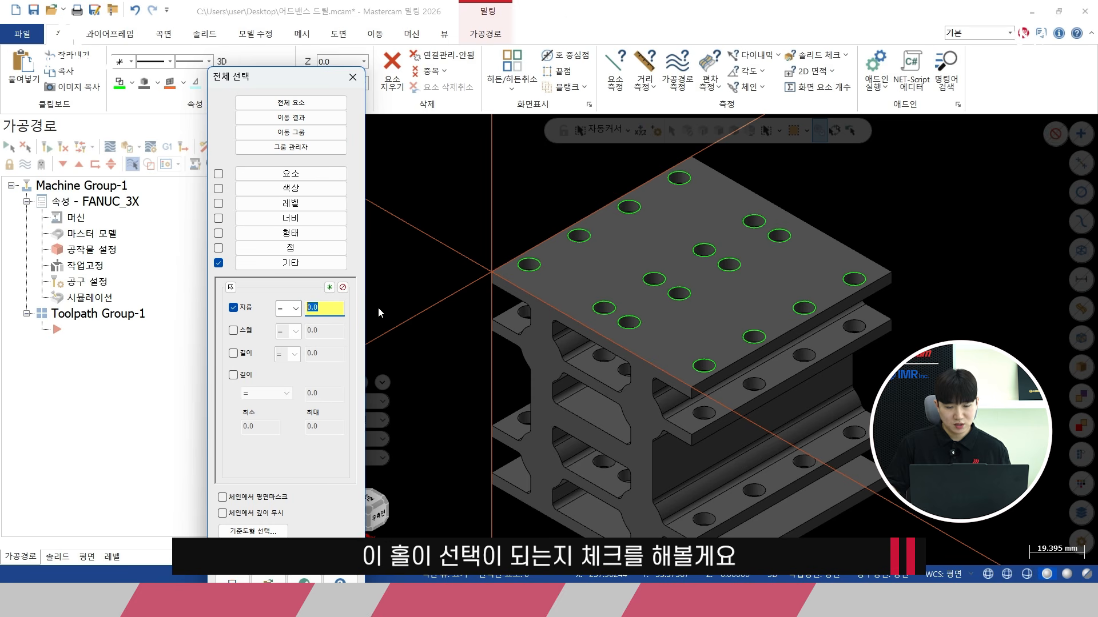
click(338, 313)
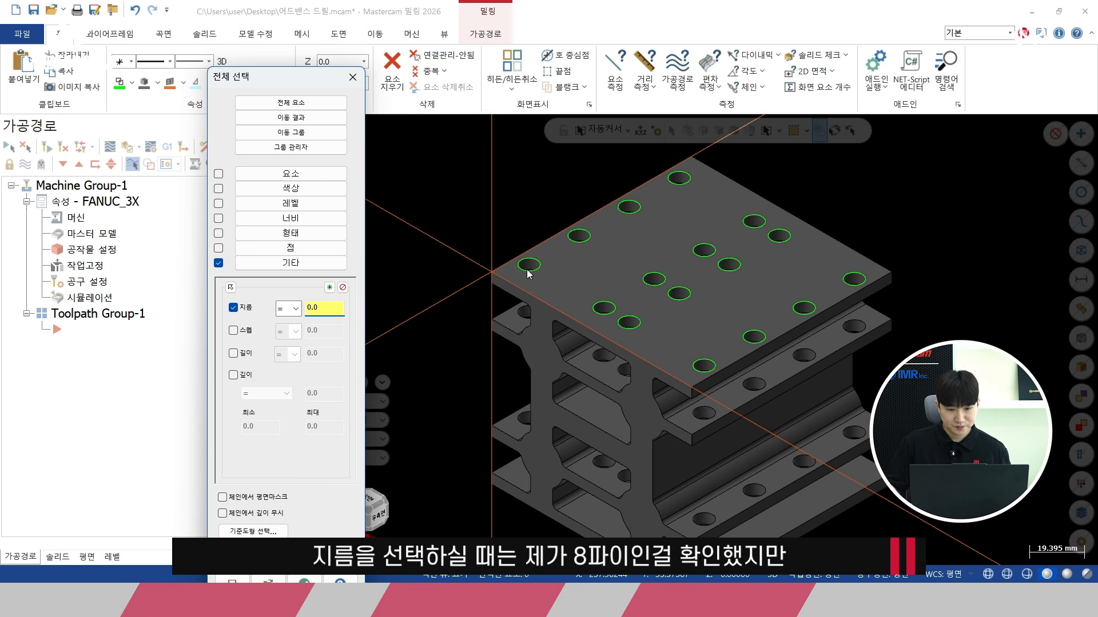
Step: Take the 8.0 diameter criterion from the circle nearest the origin and select all matching circles
right_click(320, 309)
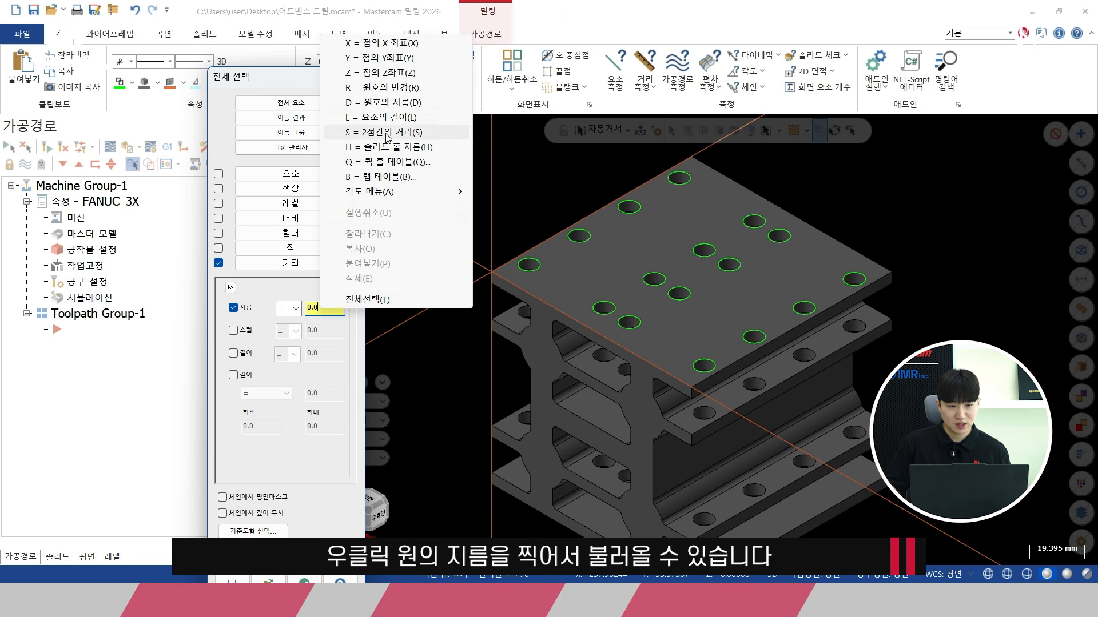
click(383, 102)
scroll(531, 245, up, 2)
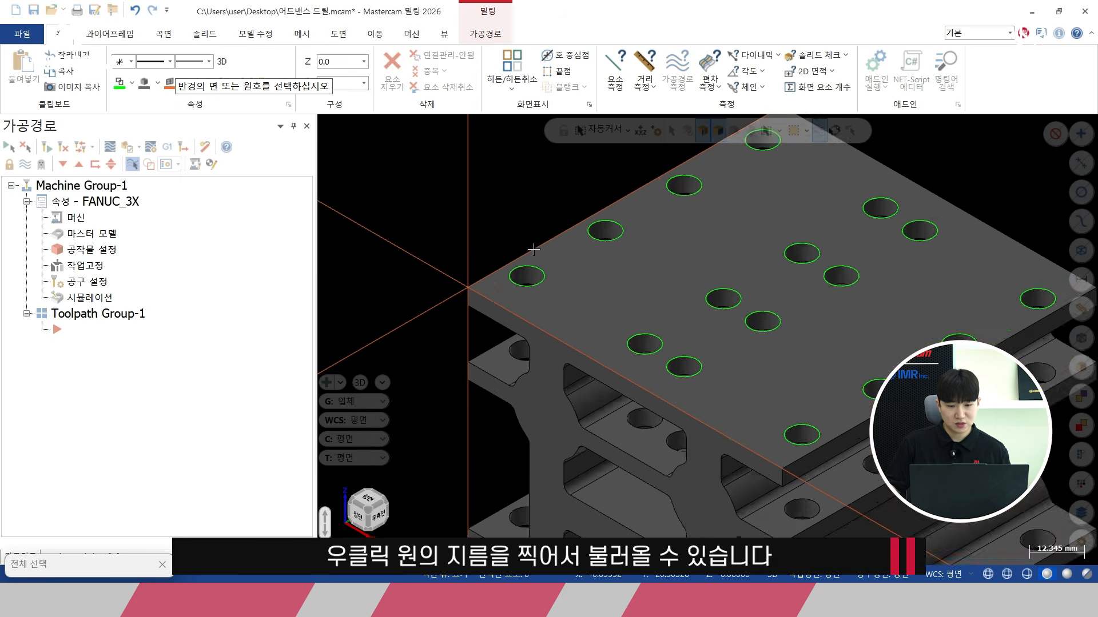
scroll(534, 249, up, 3)
click(530, 278)
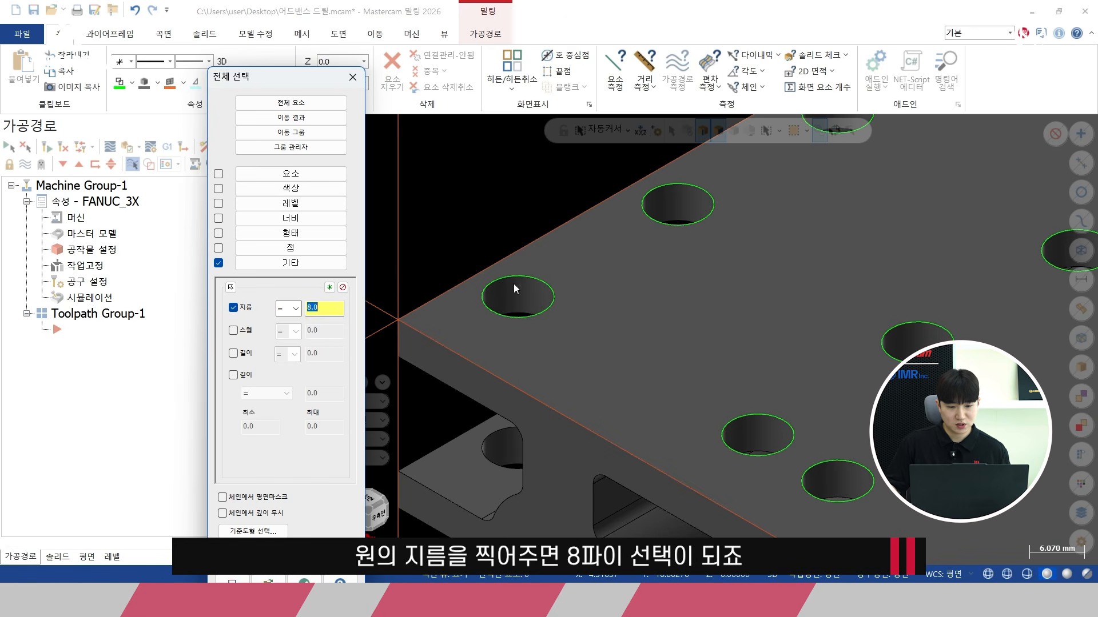
click(332, 307)
drag(309, 77, 344, 14)
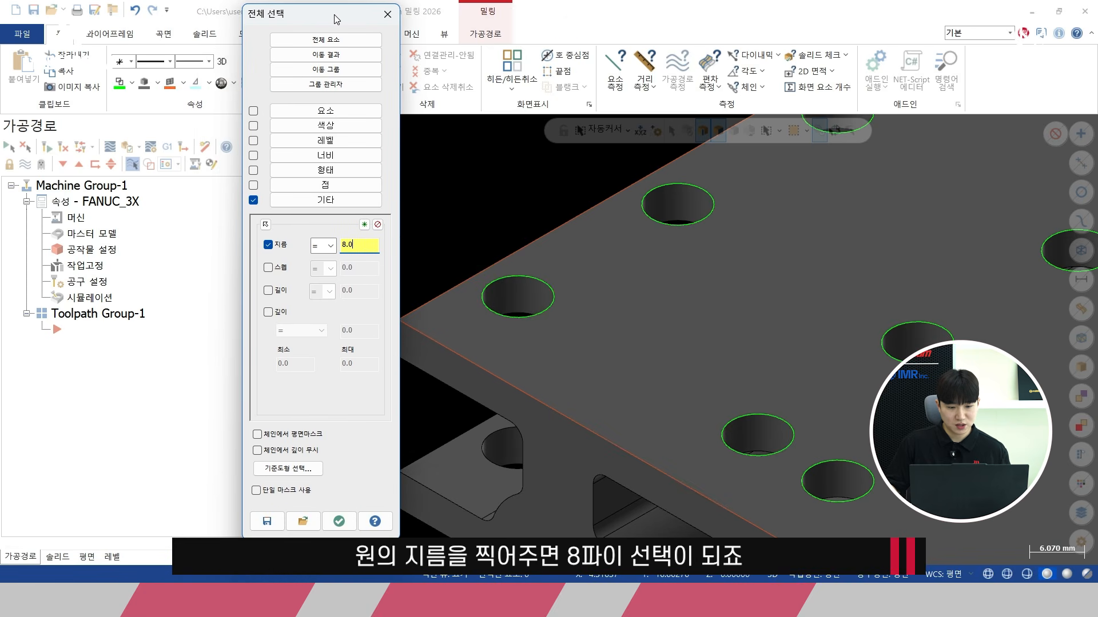
click(339, 520)
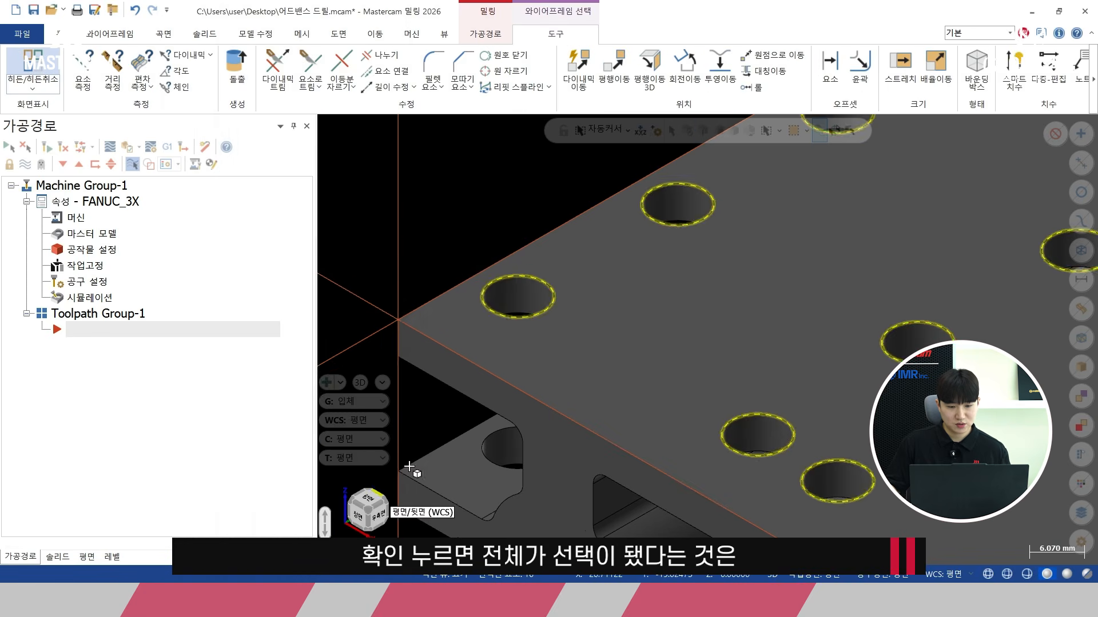
Step: Look over the circles selected by diameter on the part's top face and clear the selection
scroll(514, 349, down, 3)
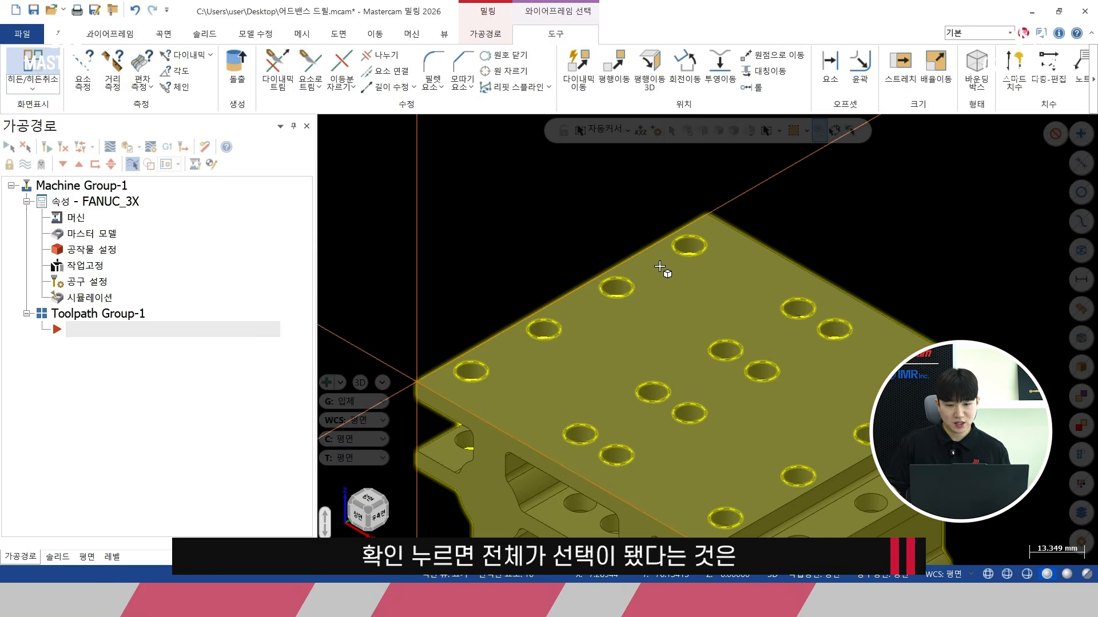
shift+middle_drag(610, 344, 592, 335)
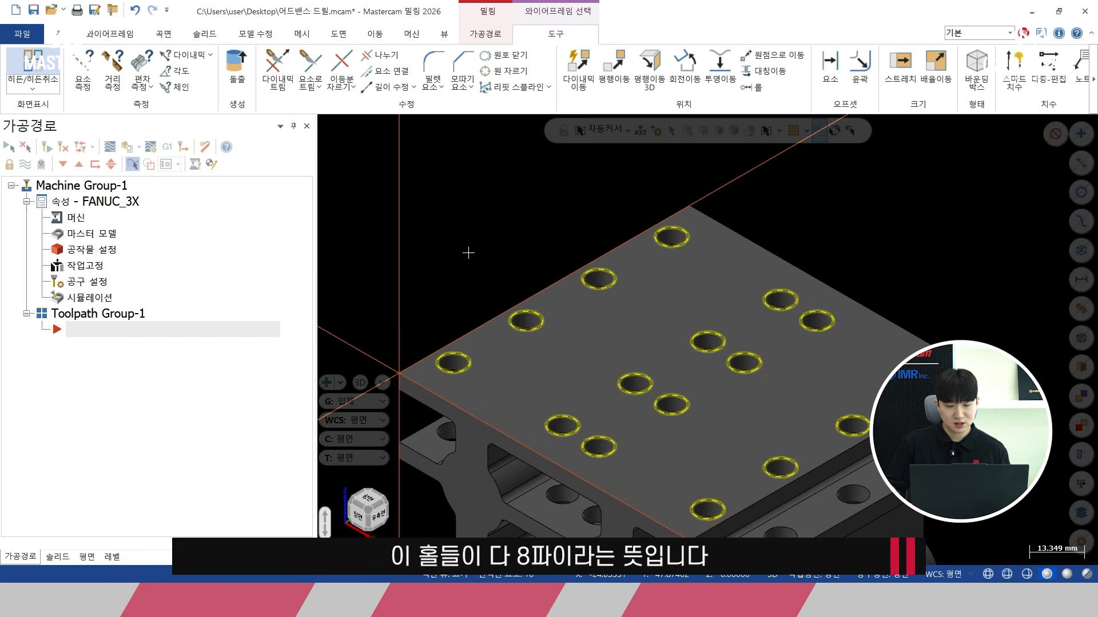
shift+middle_drag(487, 257, 471, 225)
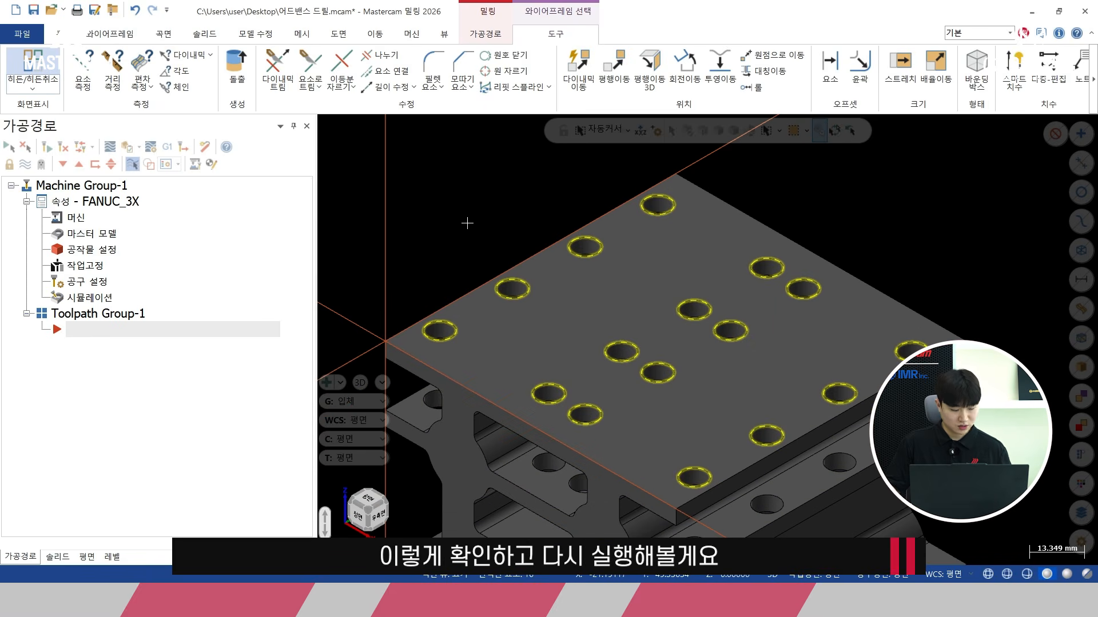
key(Escape)
Step: Start an Advanced Drill toolpath and define the hole circle nearest the origin as its only geometry
click(484, 34)
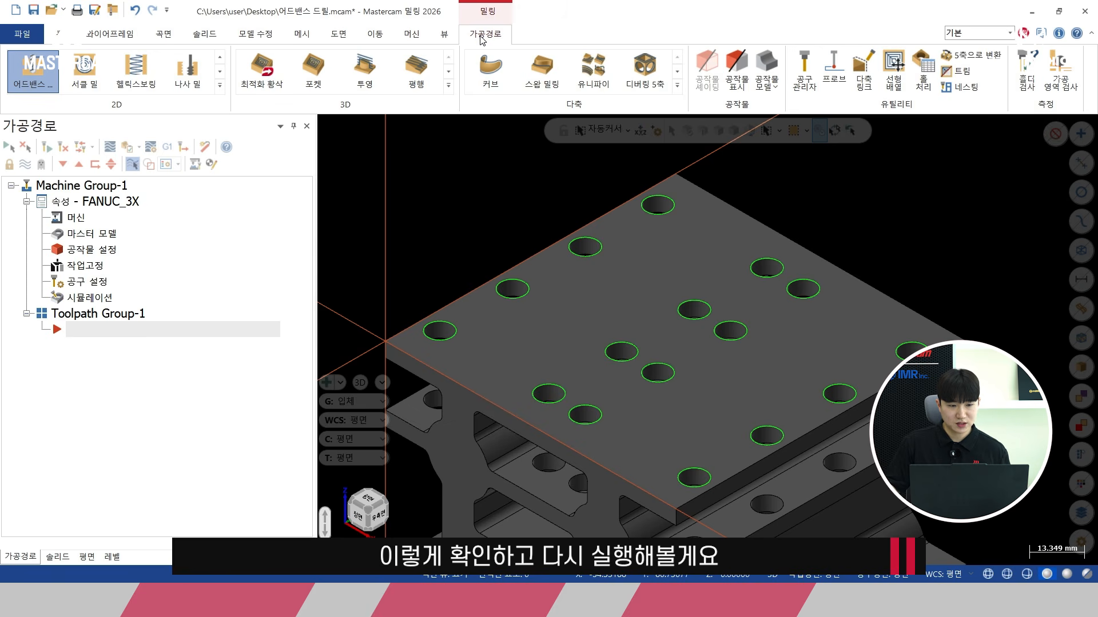
click(227, 86)
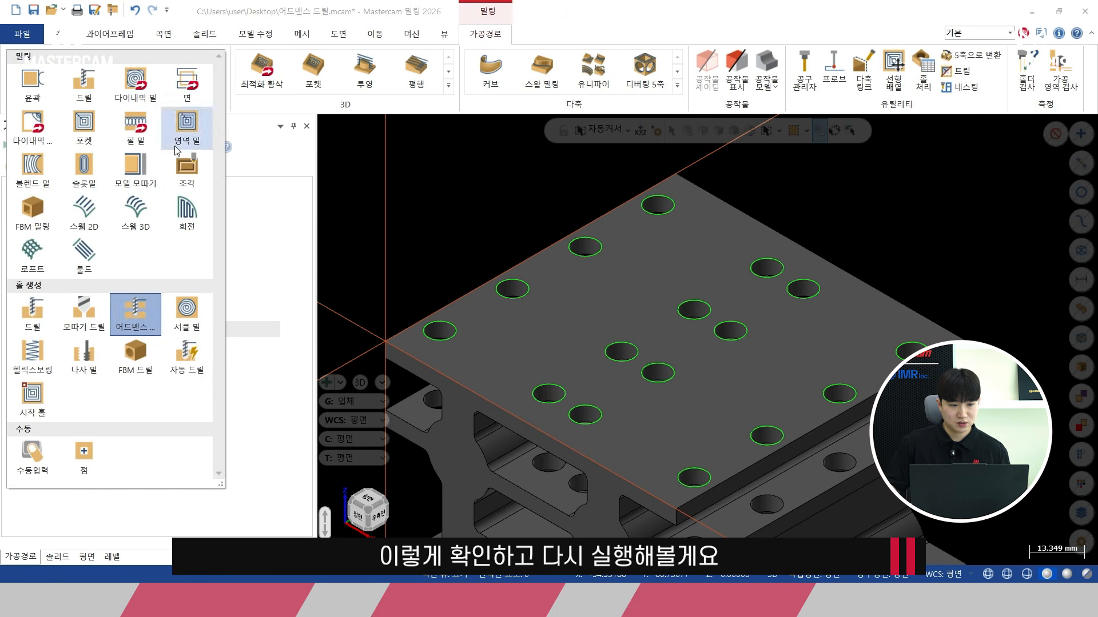
click(135, 318)
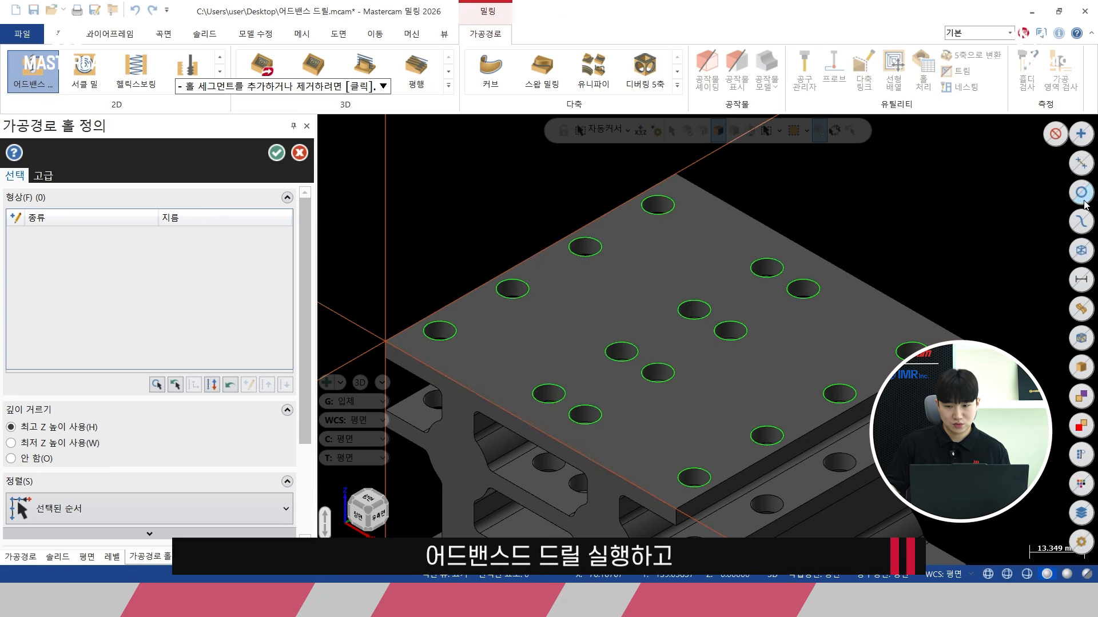
click(439, 331)
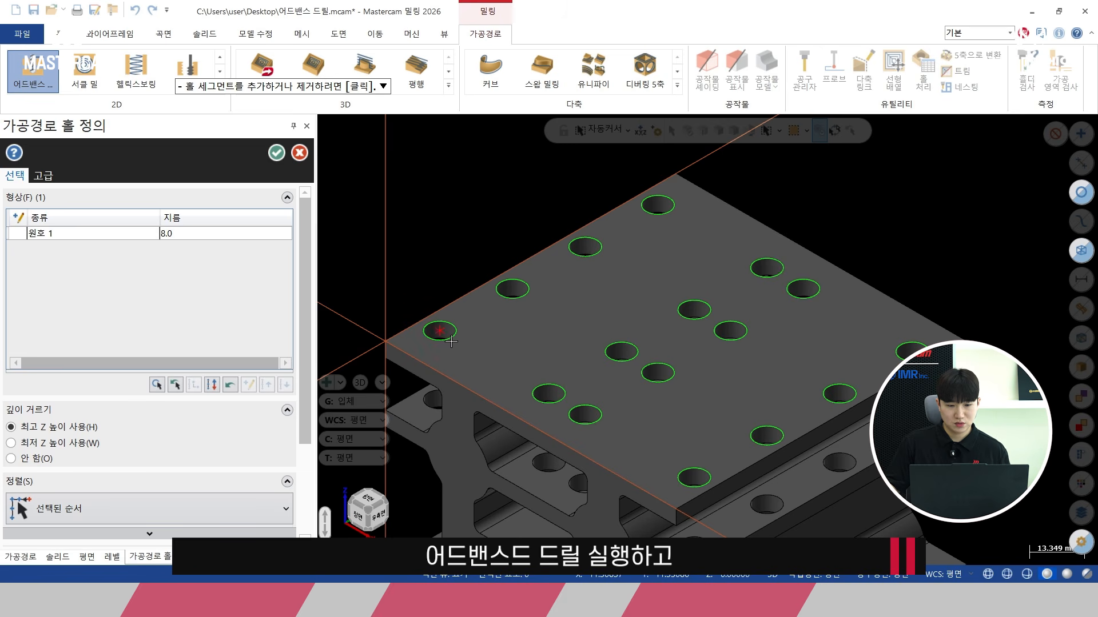
click(276, 153)
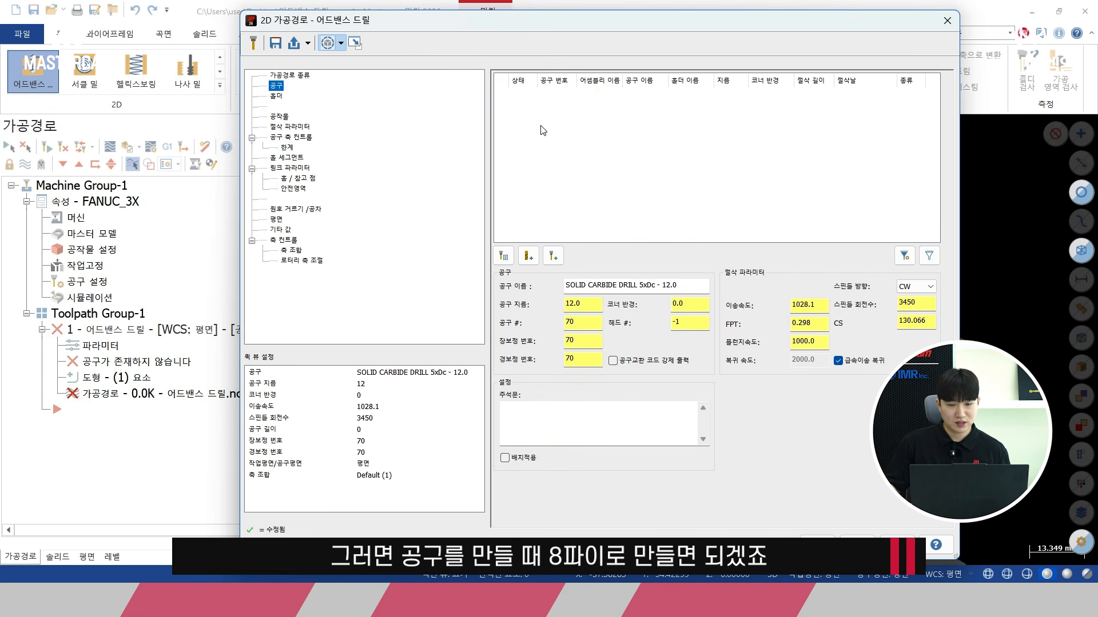
Step: Create a new tool of the hole-making drill type and name it 8 Drill
right_click(542, 130)
click(572, 151)
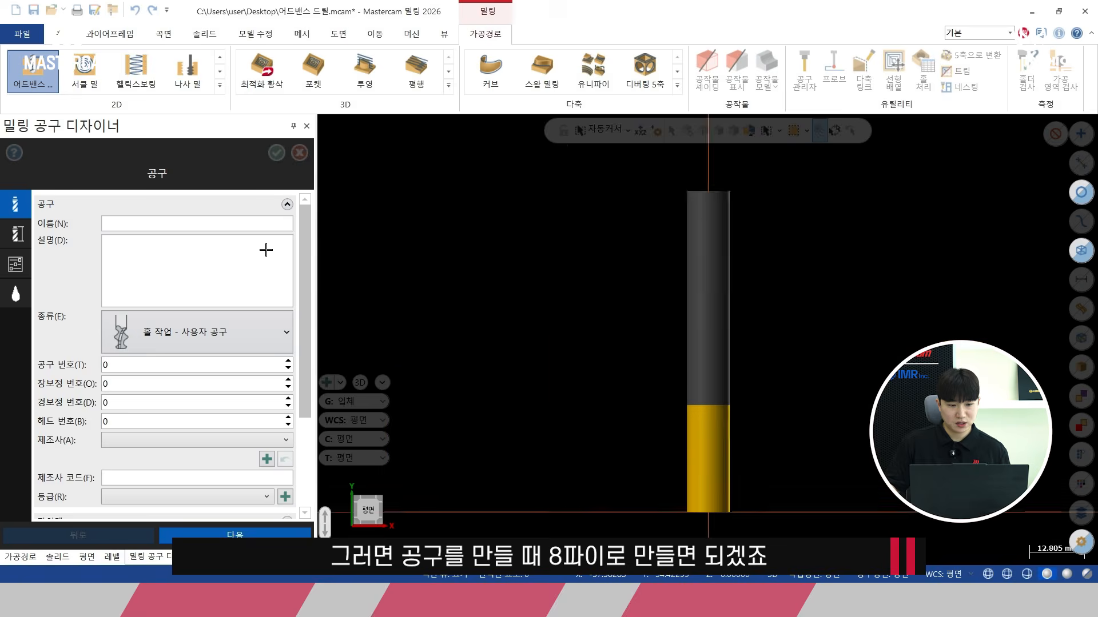
click(198, 341)
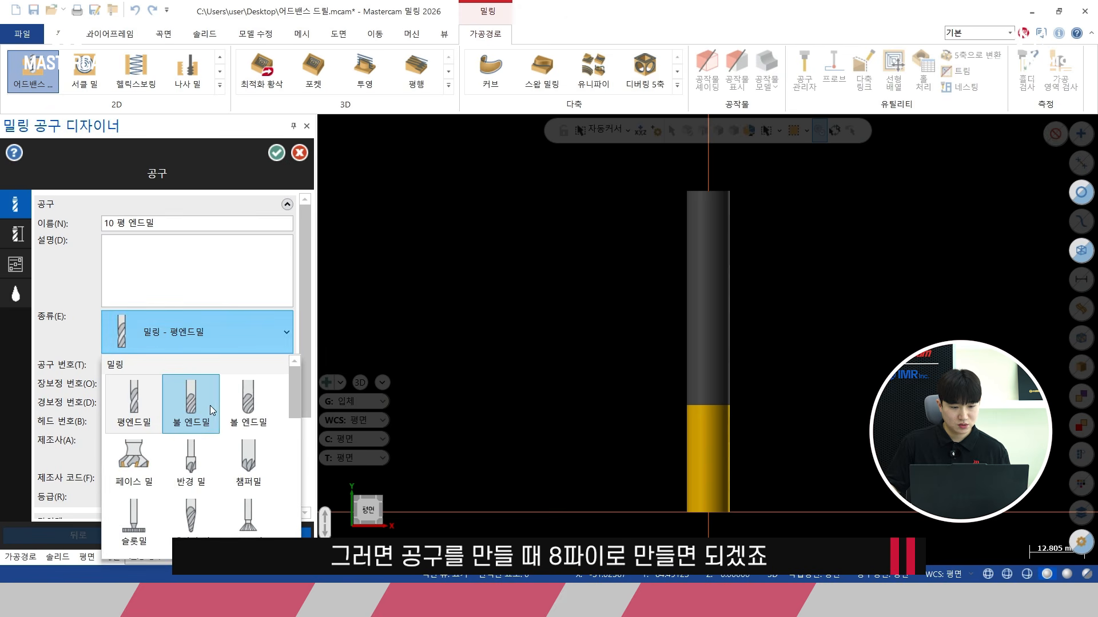
scroll(210, 405, down, 5)
click(150, 467)
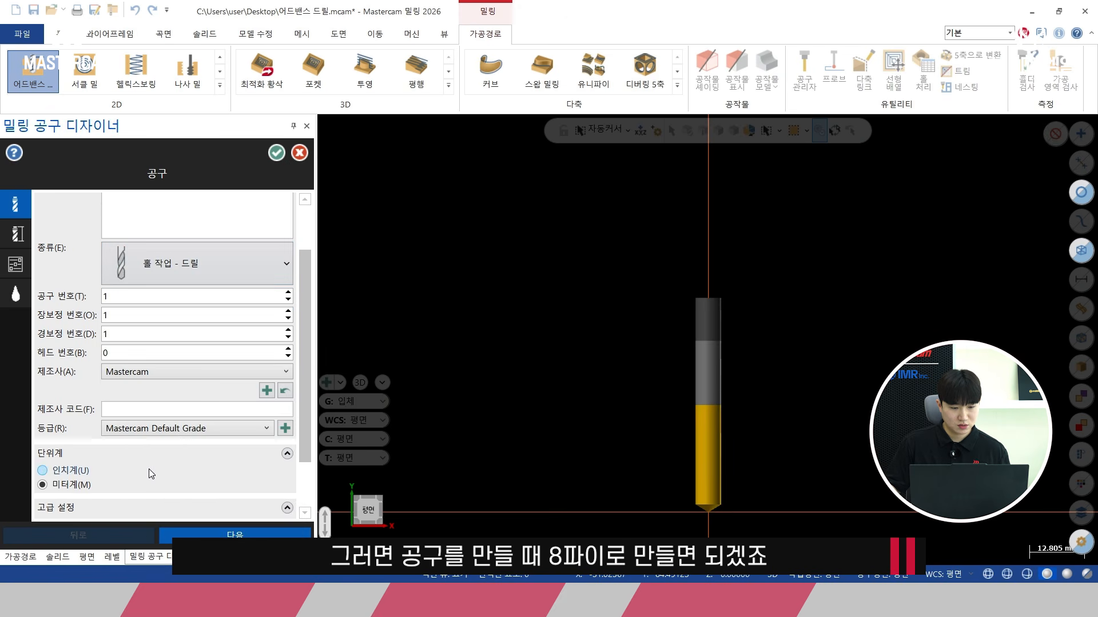
scroll(242, 324, up, 3)
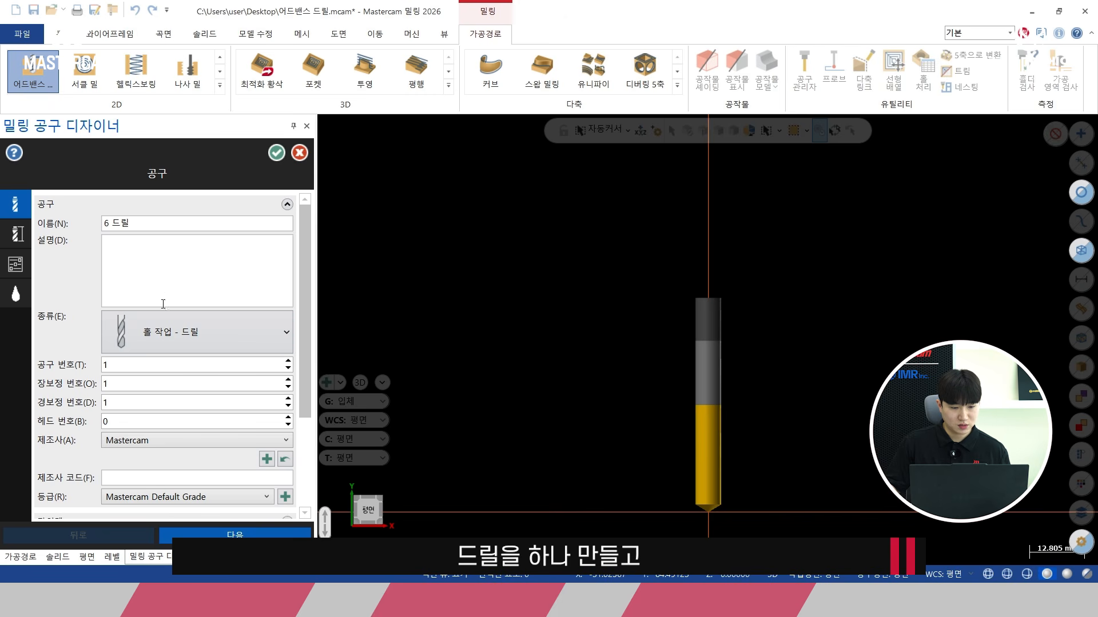
text(8)
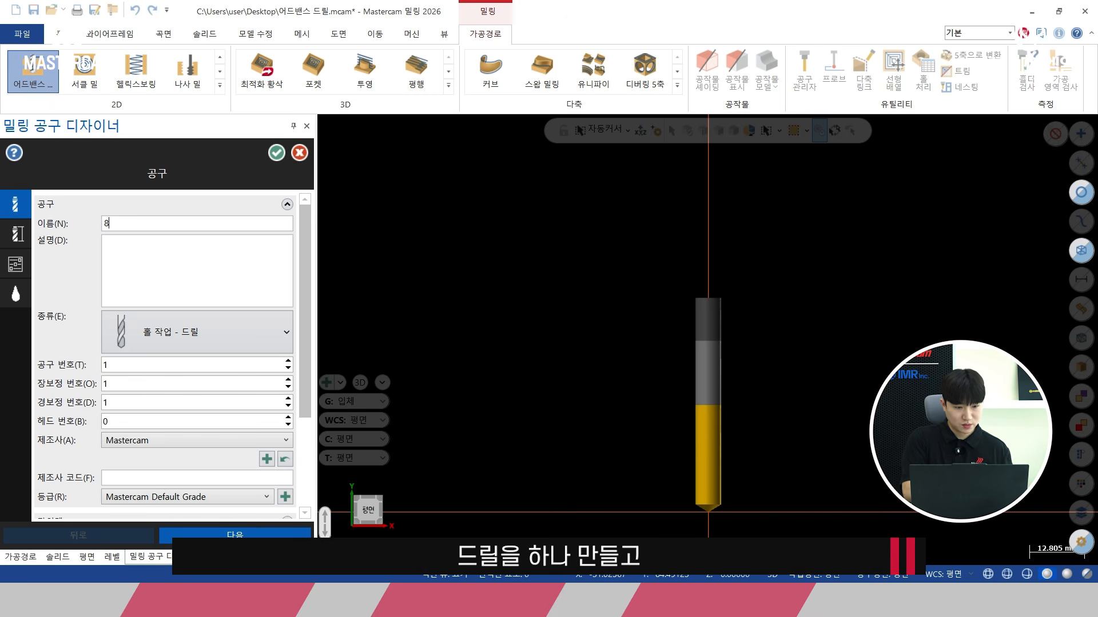
text( Drill)
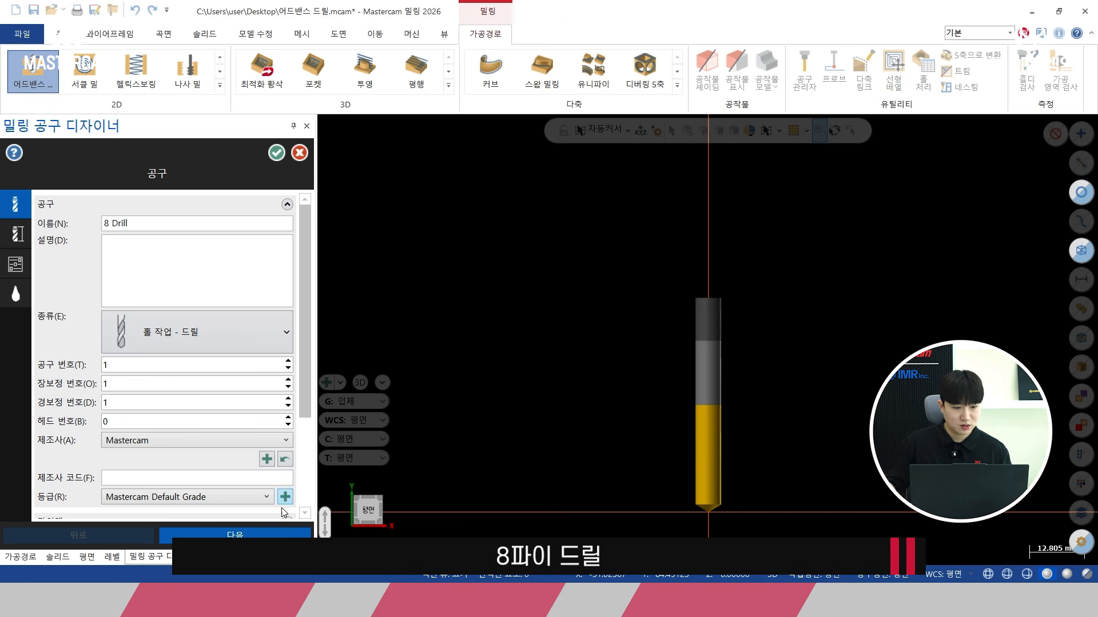
Step: Set the drill's diameter to 8, overall length to 100 and cutting length to 75, and accept the tool with its default parameters
click(235, 533)
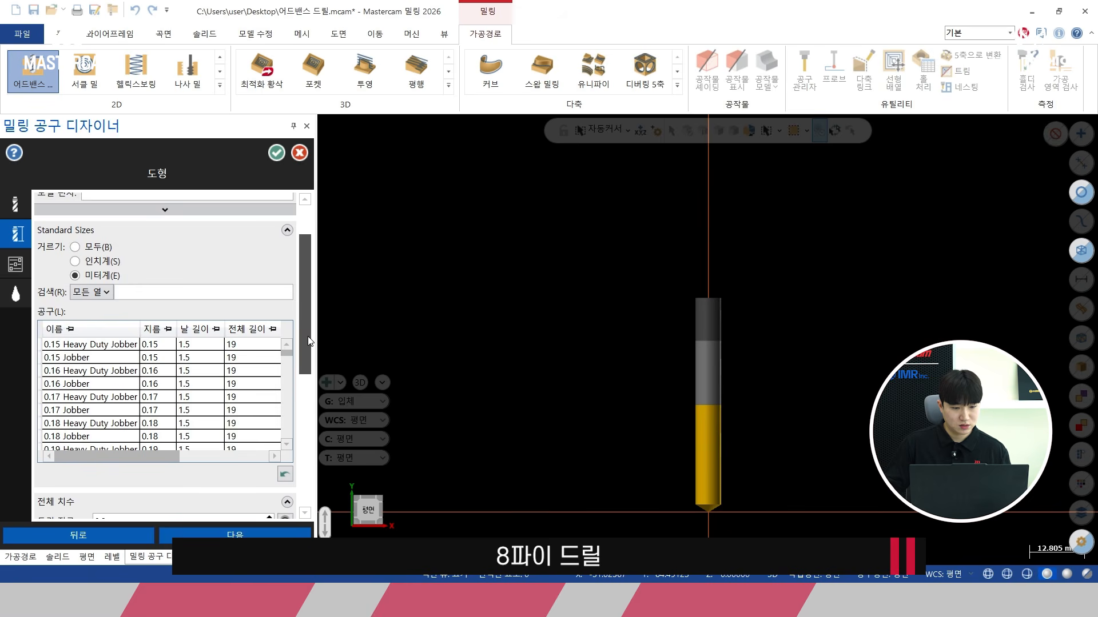
scroll(296, 390, down, 3)
double_click(151, 395)
text(8)
key(Return)
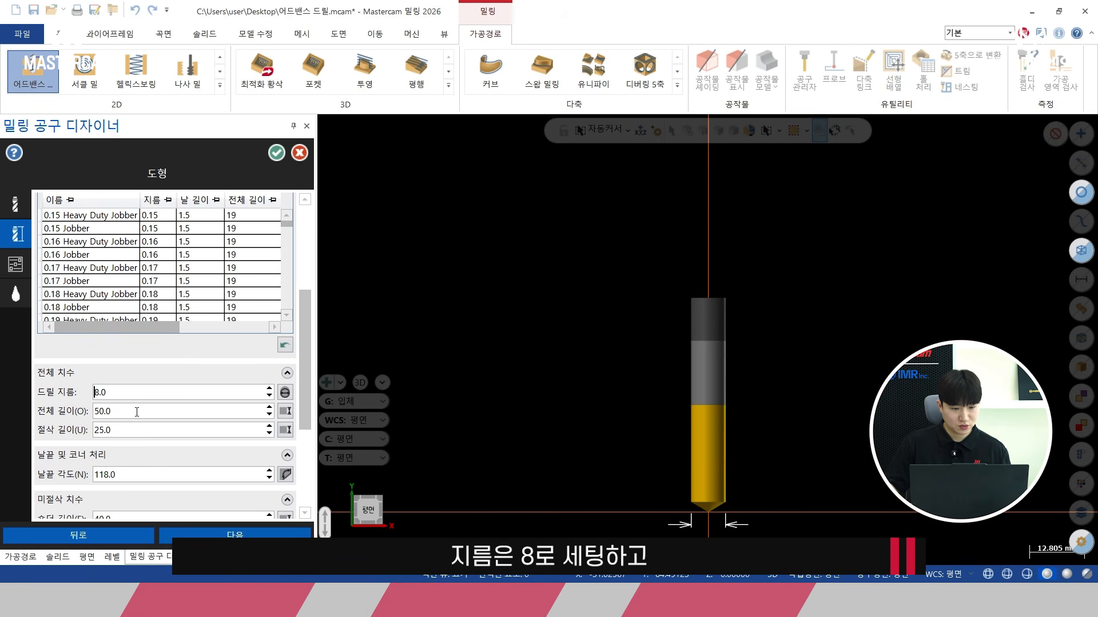
double_click(151, 408)
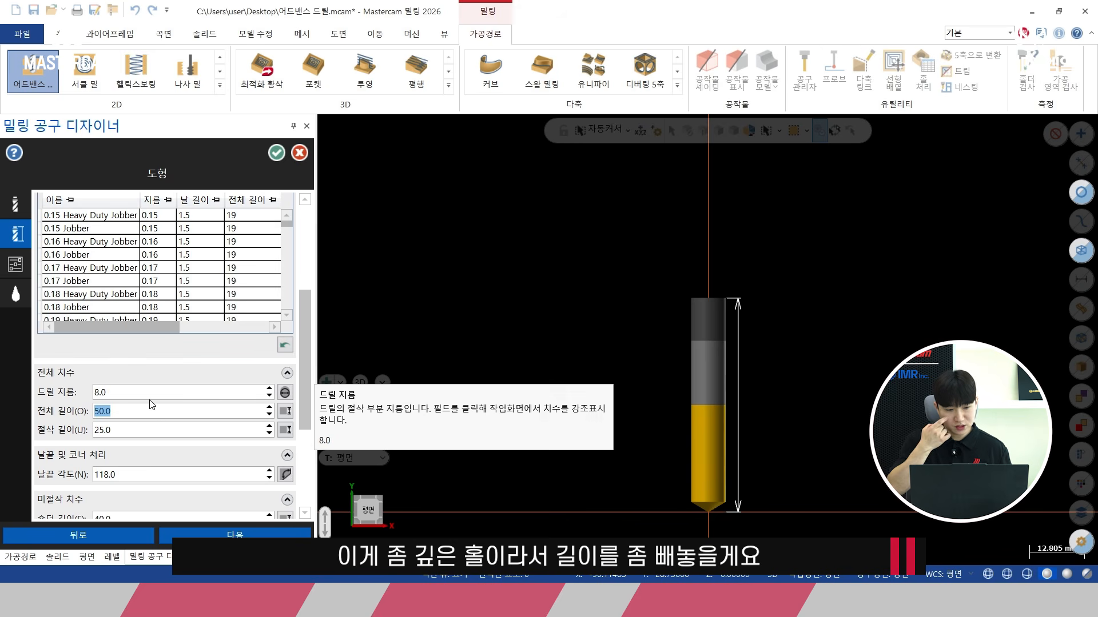
text(1)
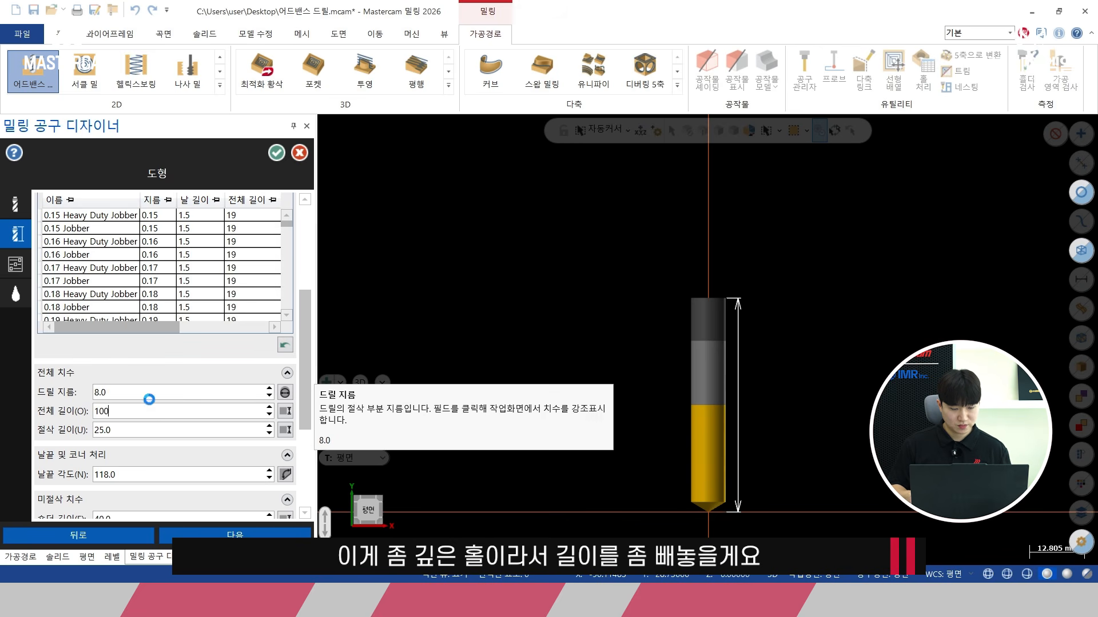
key(Tab)
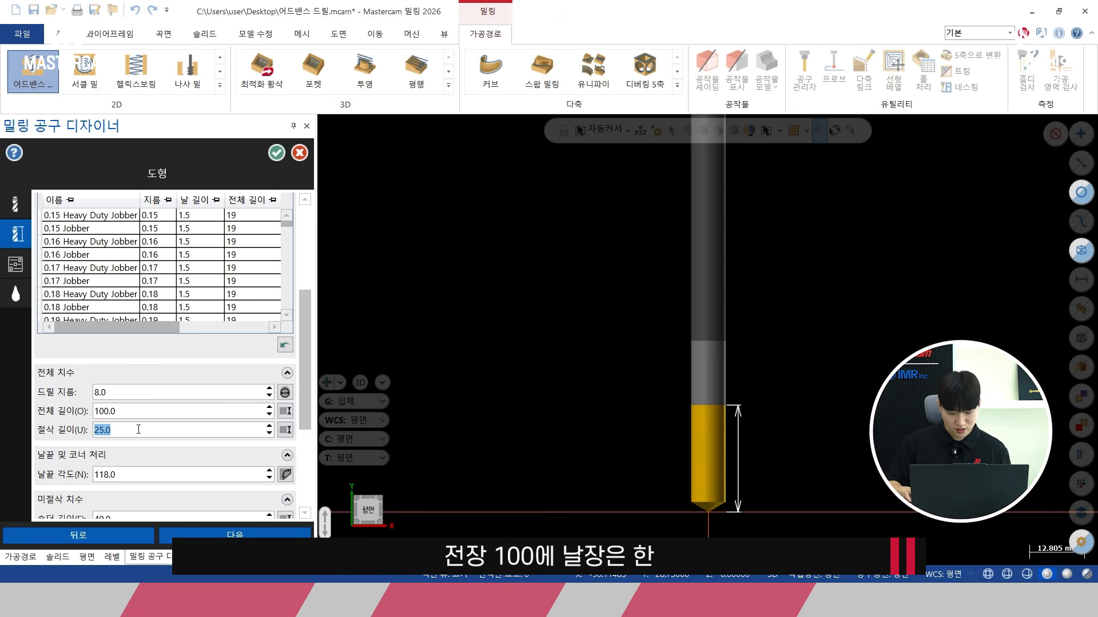
text(75)
key(Return)
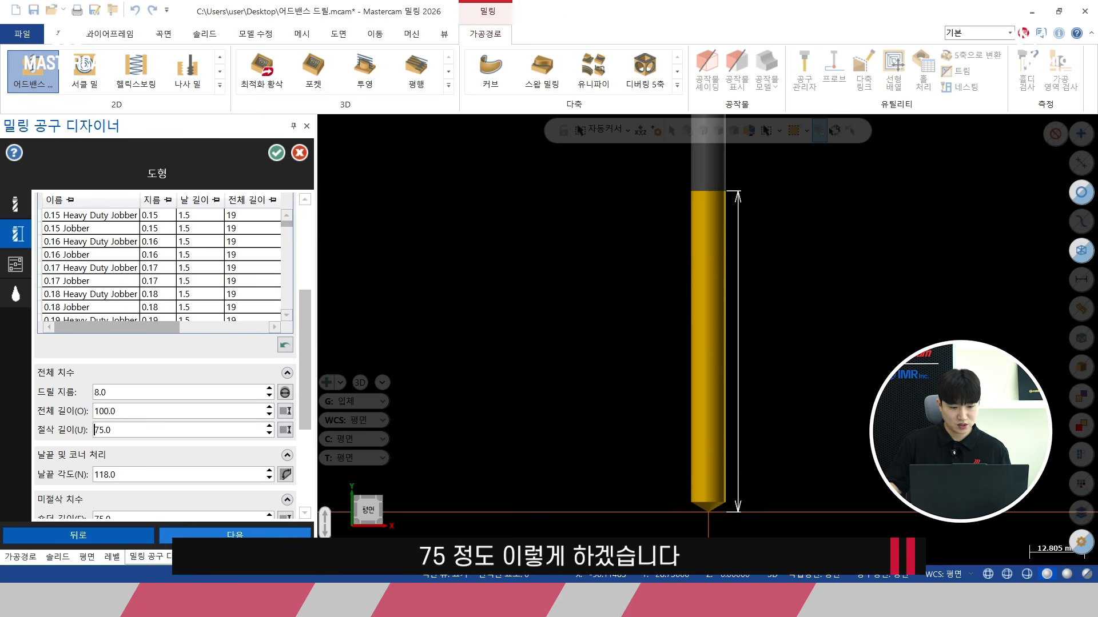
click(232, 535)
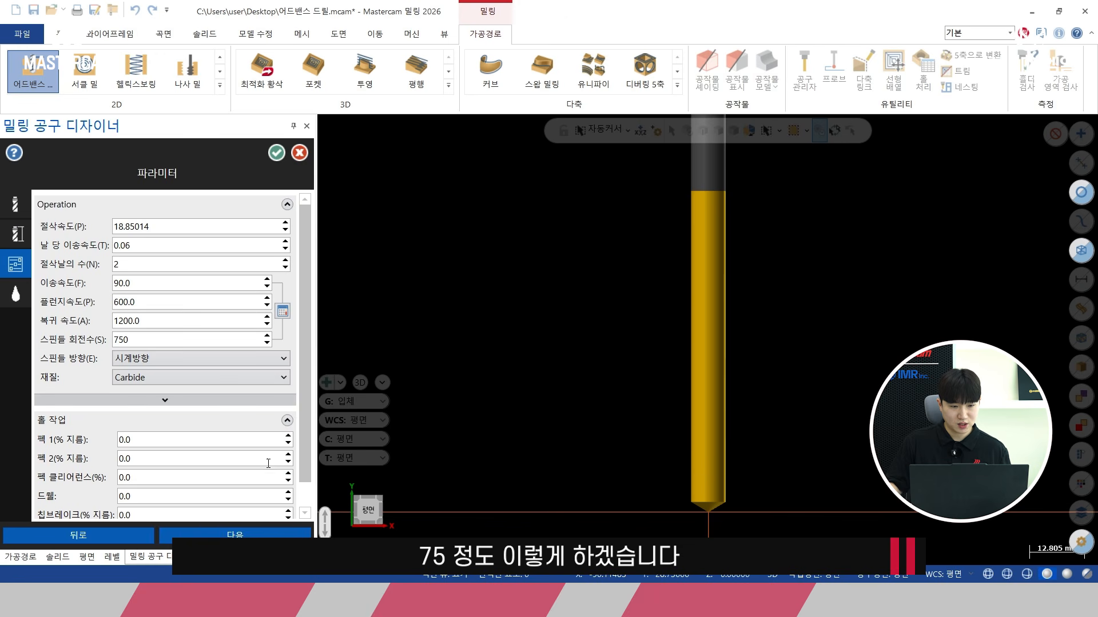
click(276, 153)
Step: Set the clearance height to 25 in the Advanced Drill linking parameters
drag(436, 24, 413, 15)
click(270, 163)
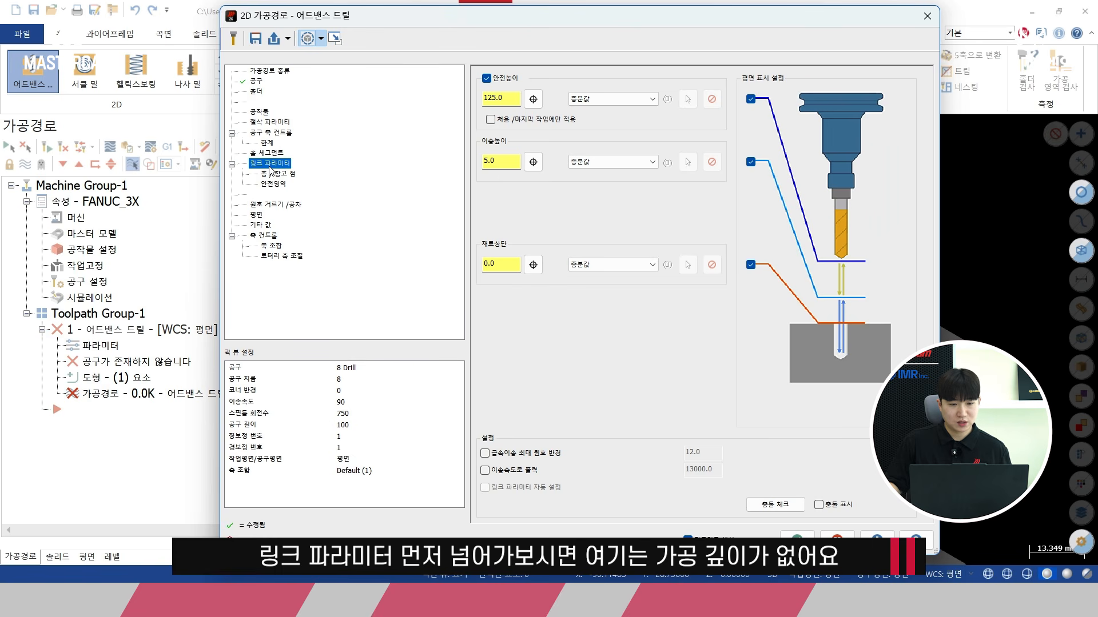
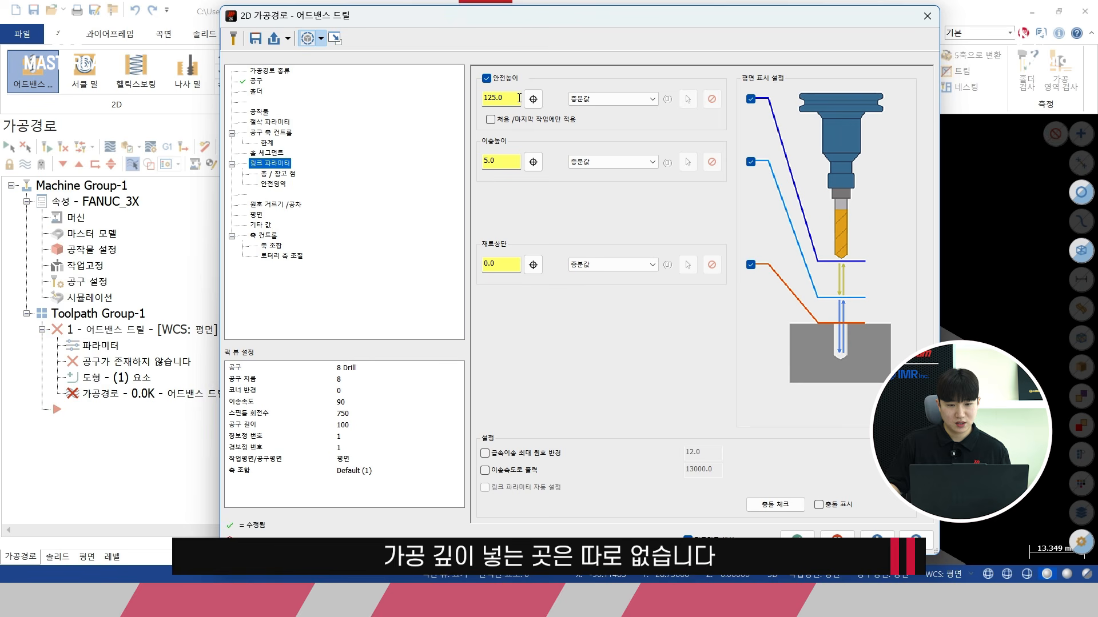
double_click(498, 98)
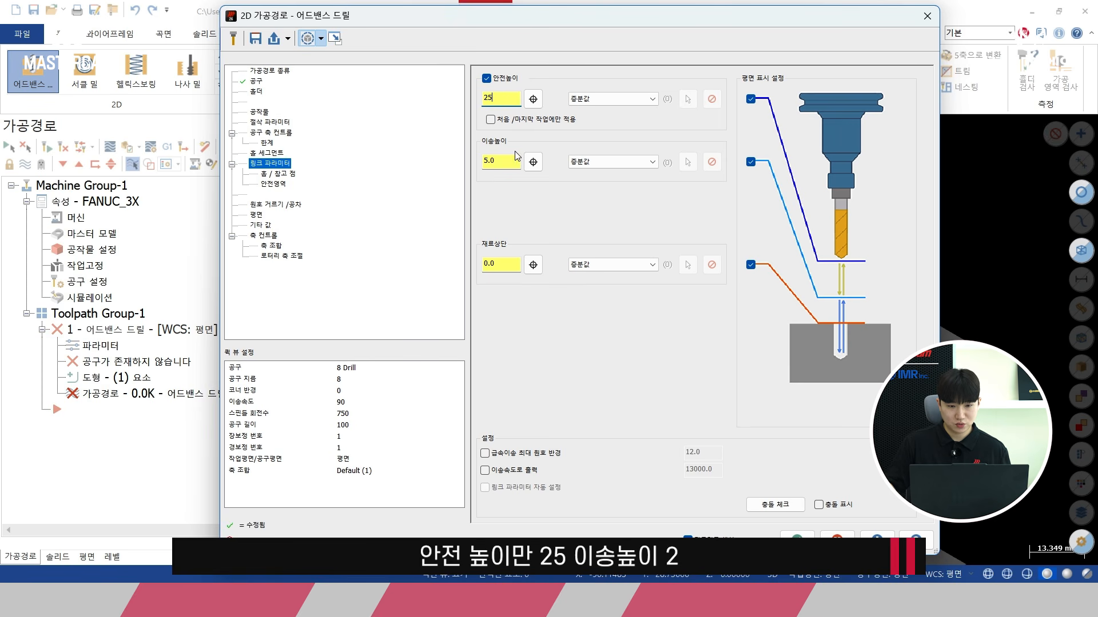
Step: Set the feed height to 2 and the top of stock to 0.5 in the drill's link parameters
key(Tab)
text(2)
key(Return)
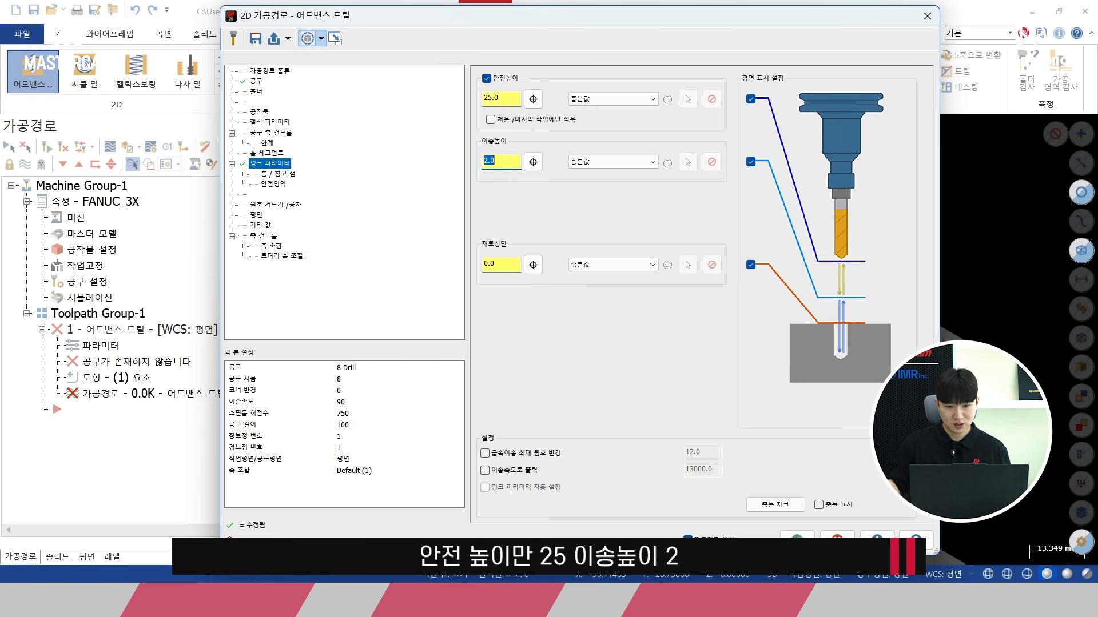
click(504, 266)
text(0)
key(Return)
Step: Switch the clearance, feed height and top of stock values from incremental to absolute
click(606, 98)
click(589, 113)
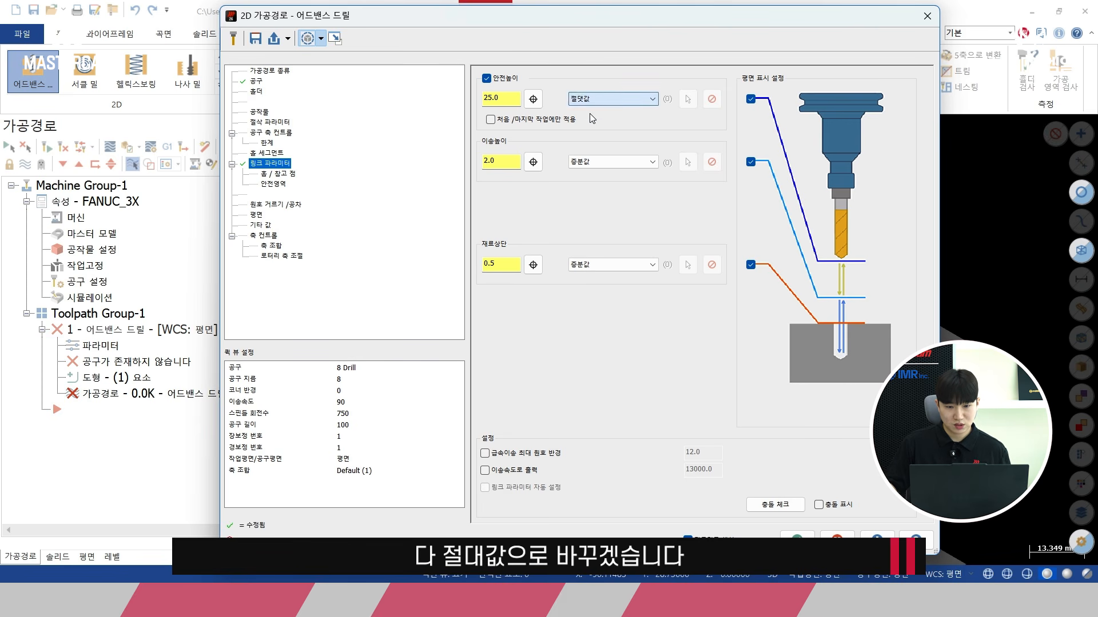
click(600, 162)
click(589, 174)
click(606, 265)
click(584, 277)
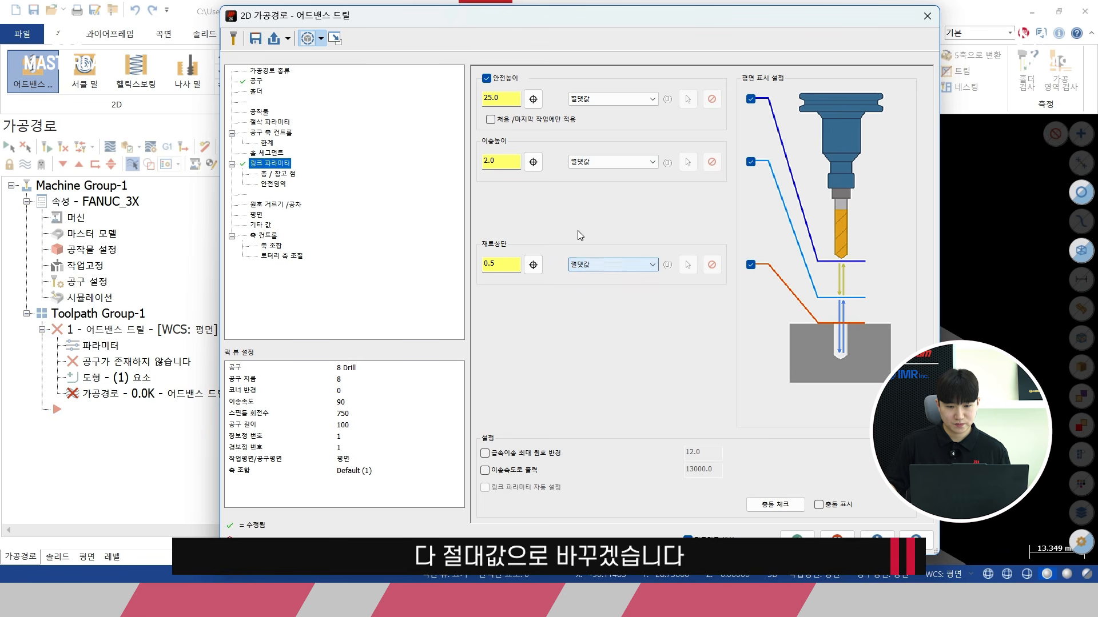
Step: In the cut parameters, insert three new segments above the existing -20 depth segment
click(271, 123)
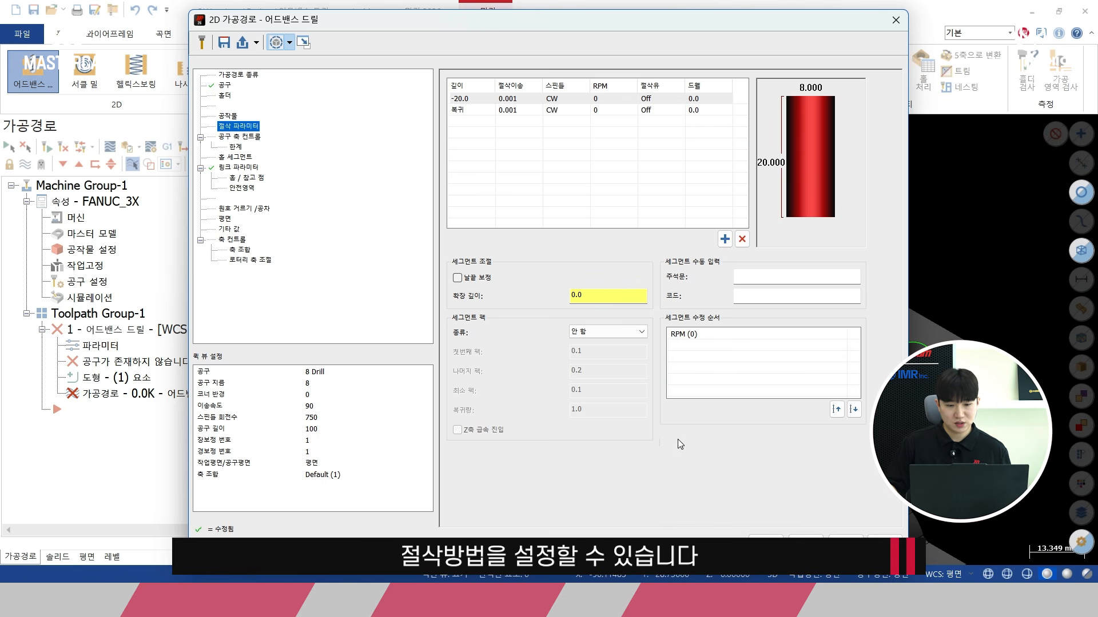
click(475, 101)
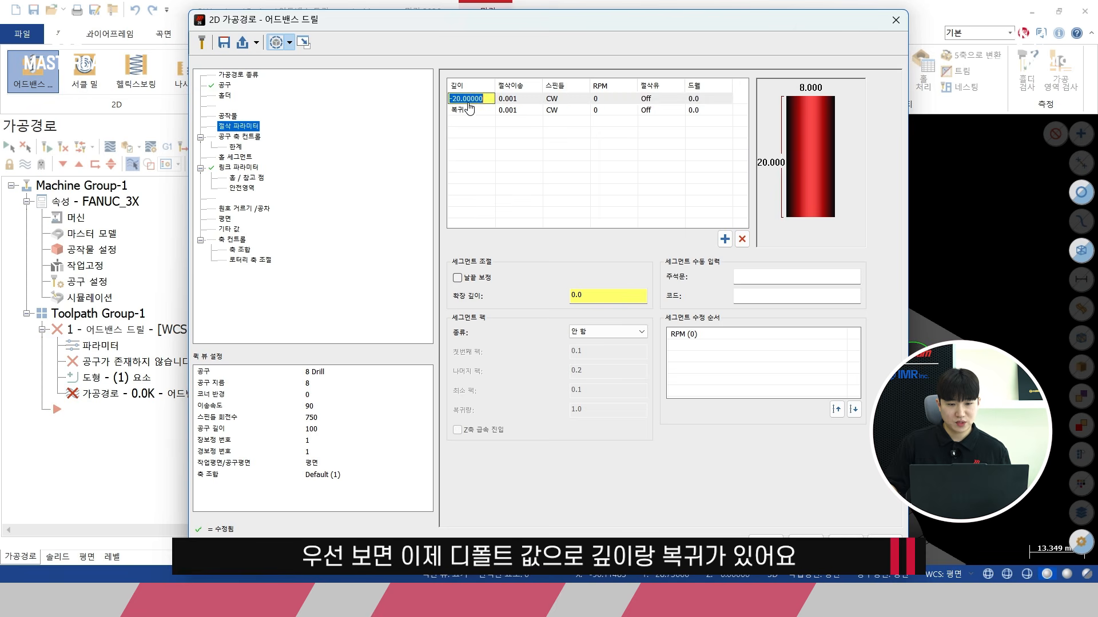
double_click(466, 110)
double_click(475, 101)
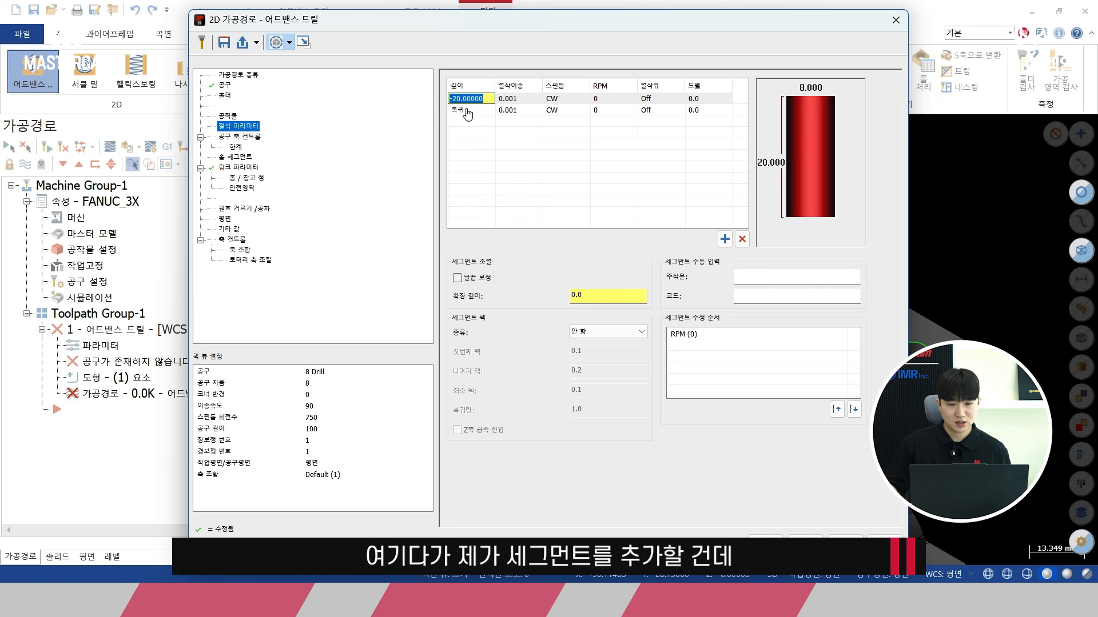
drag(485, 25, 516, 39)
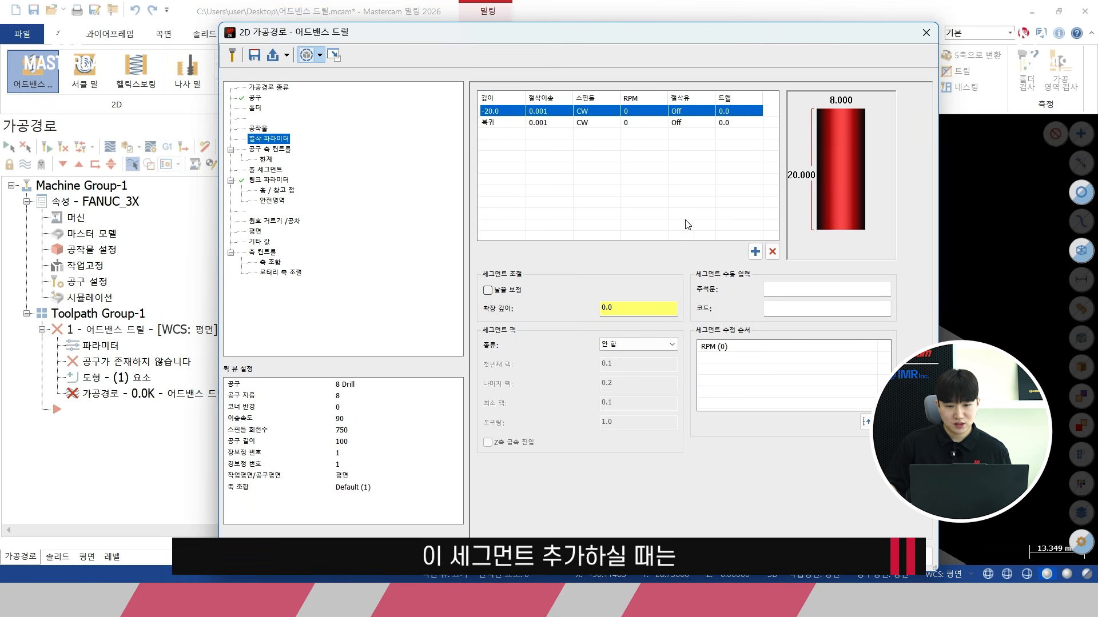
click(755, 252)
click(754, 252)
click(755, 252)
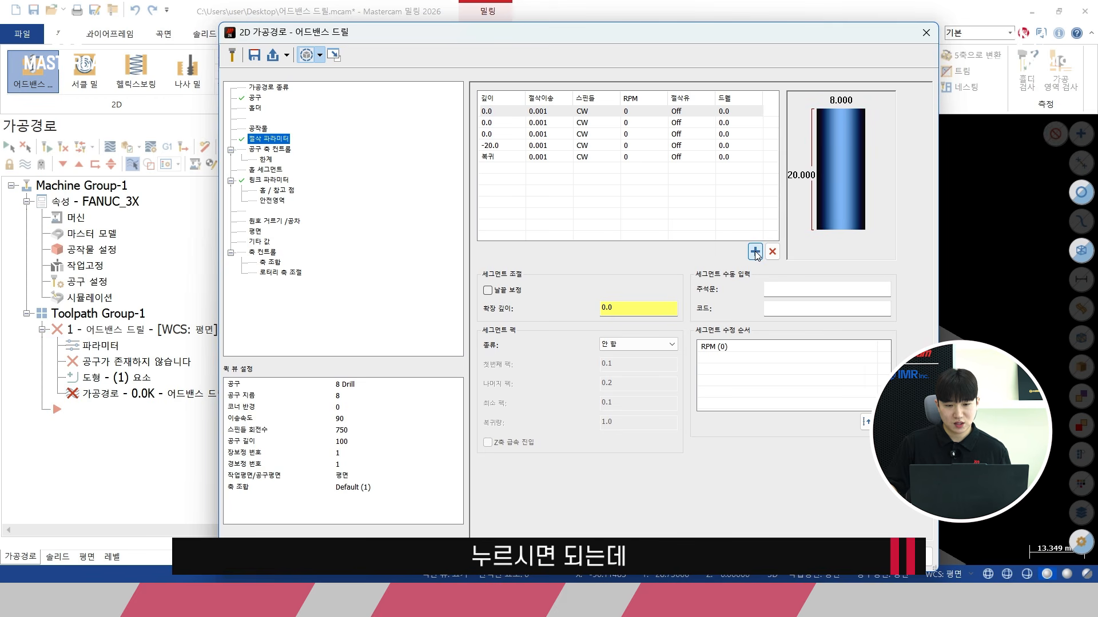
Step: Insert a segment directly above the retract row and remove it again
double_click(495, 159)
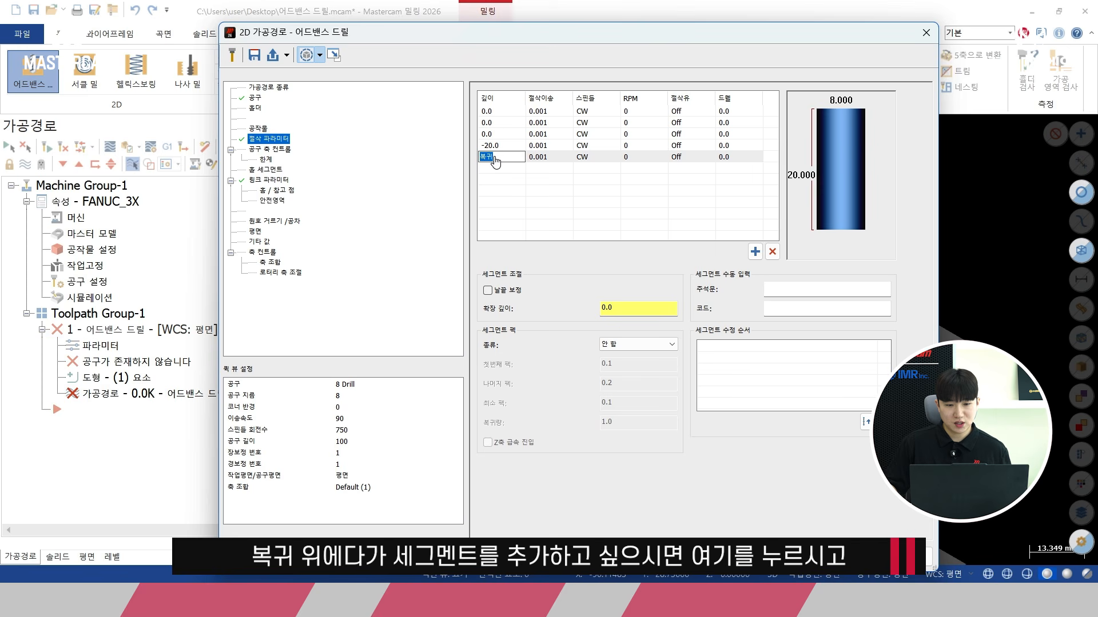
click(503, 174)
double_click(489, 158)
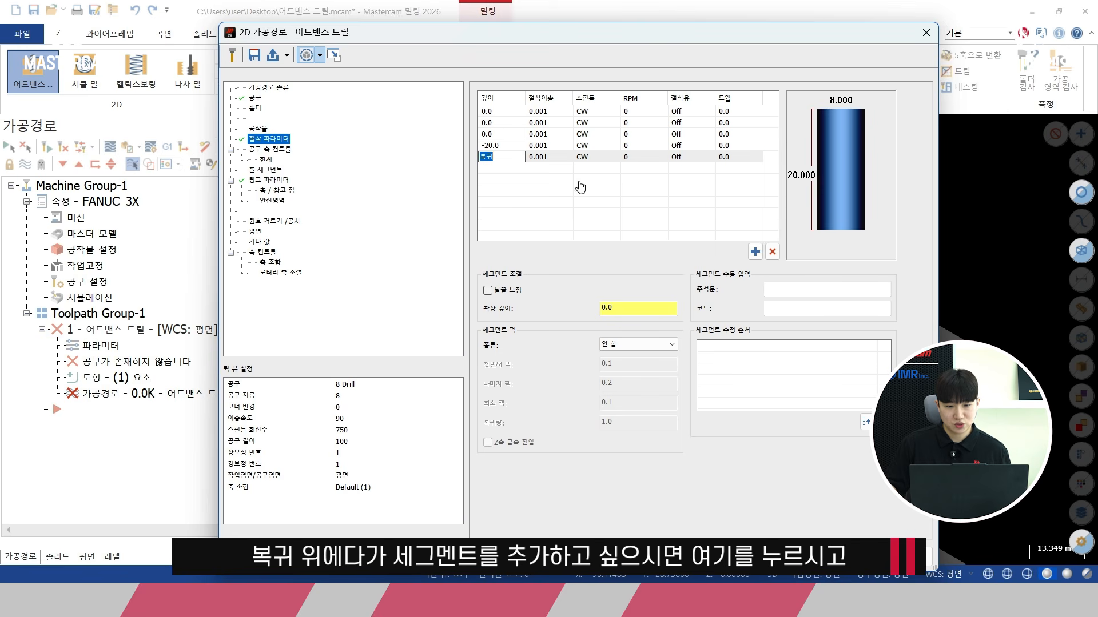
click(755, 252)
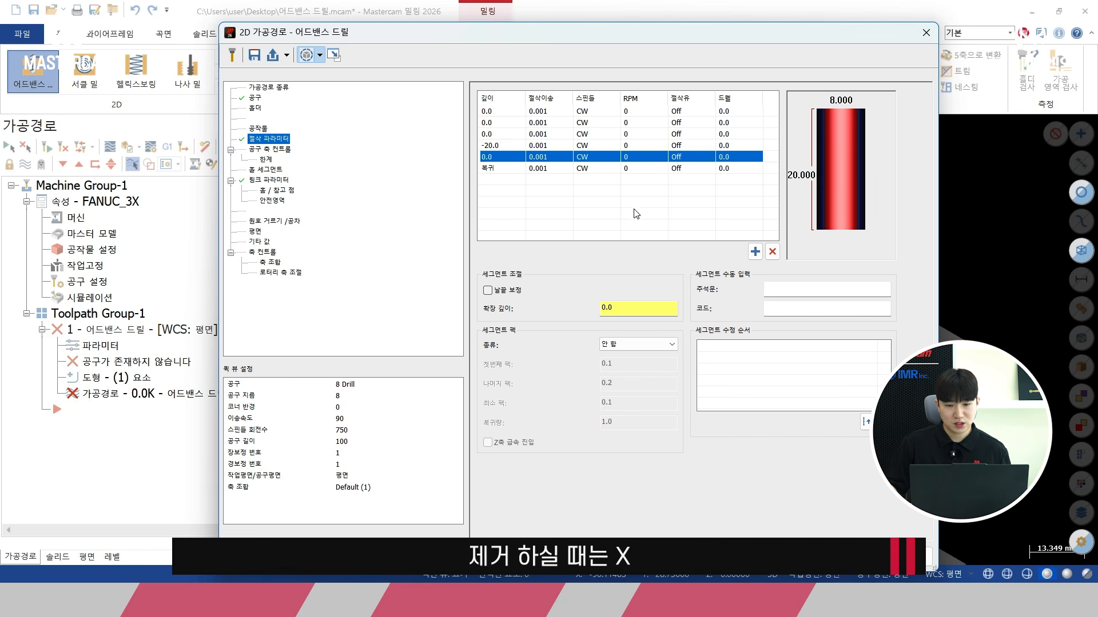
click(772, 252)
Step: Delete the -20 depth segment and set the first segment's depth to 0.2
click(491, 145)
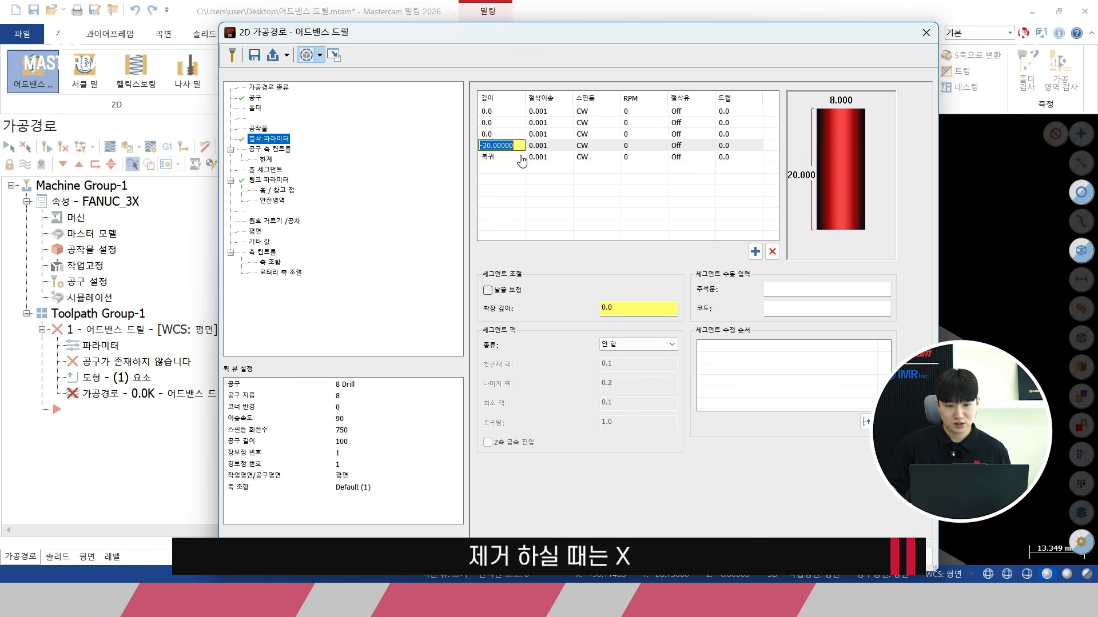
click(772, 252)
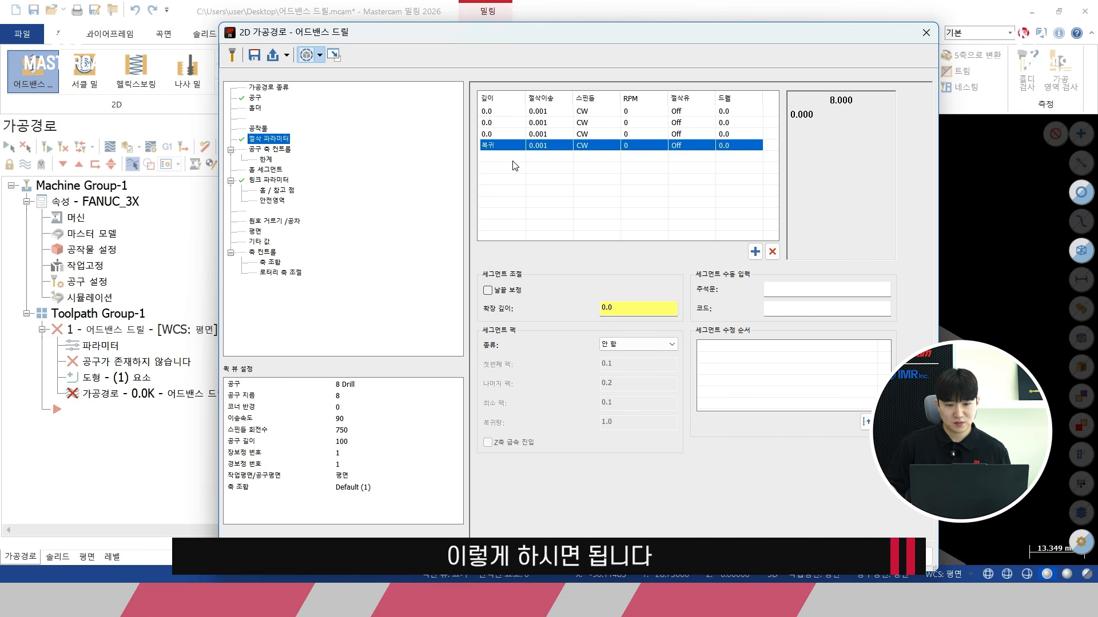
double_click(495, 113)
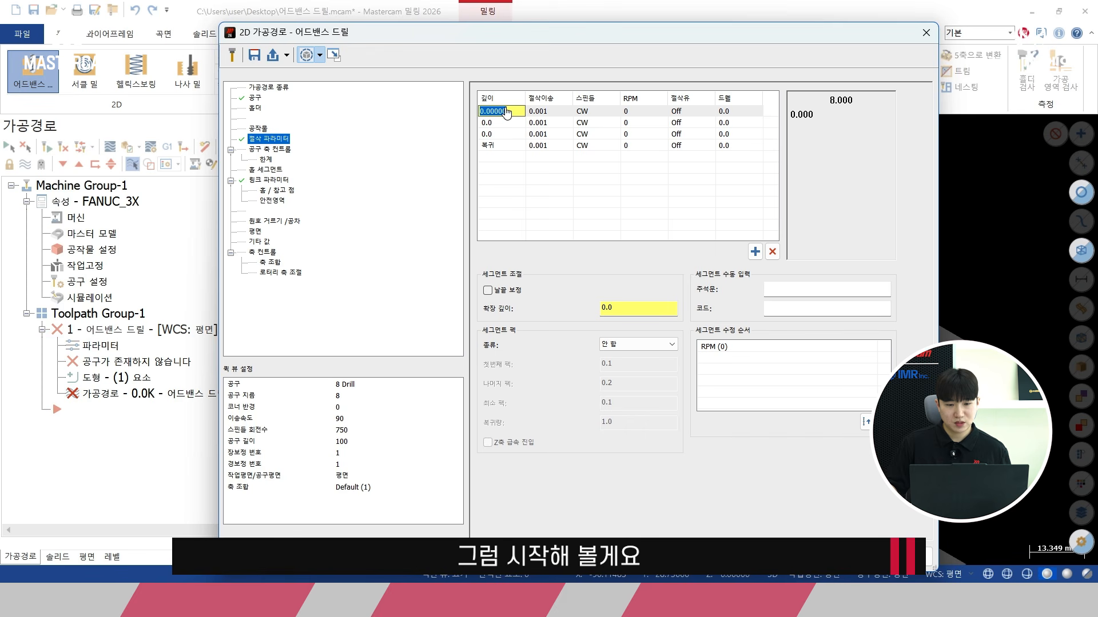
right_click(506, 112)
key(Escape)
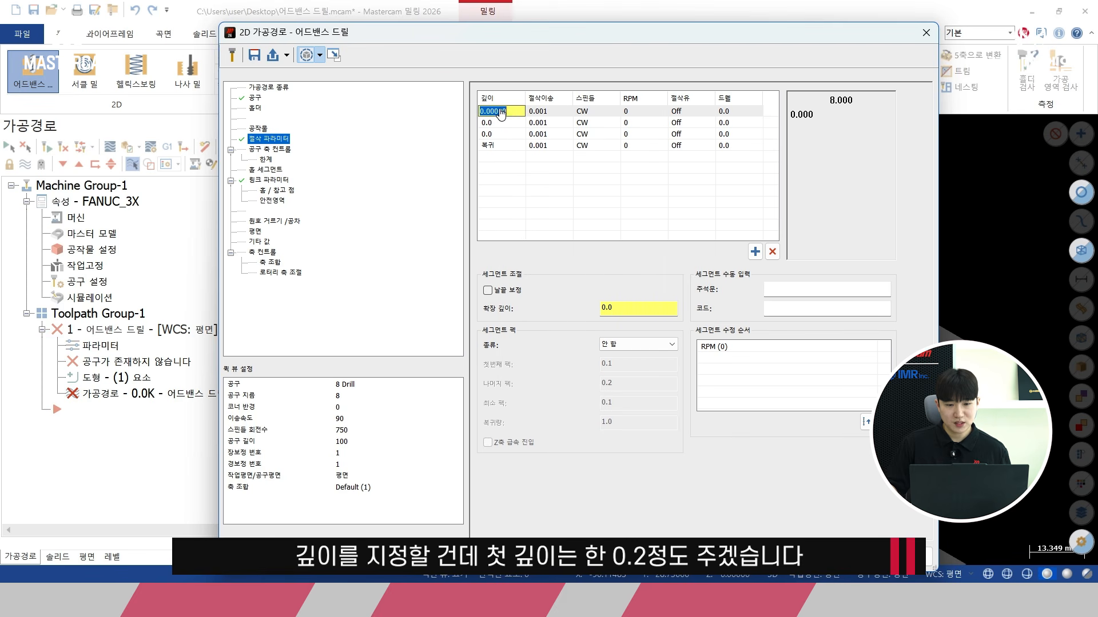
text(0)
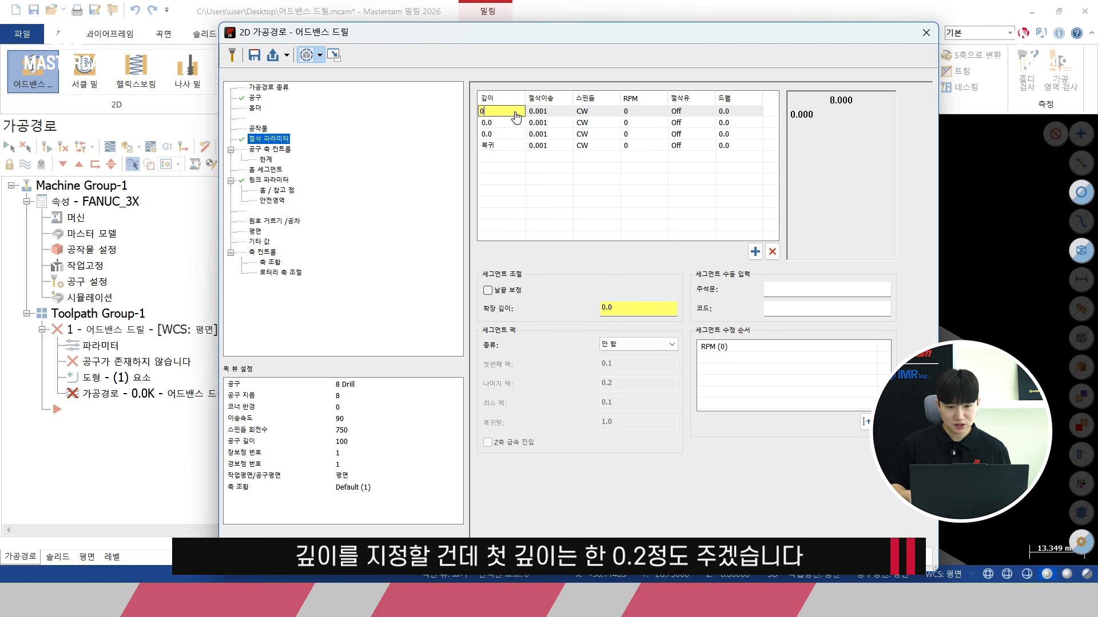
text(.2)
key(Return)
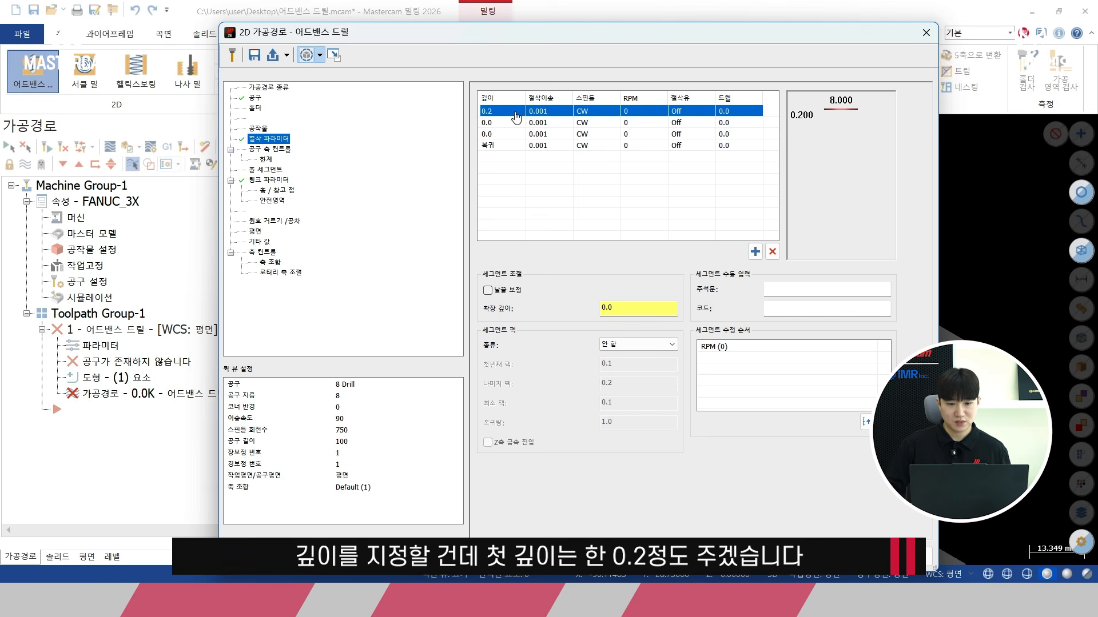
Step: Set the first segment's feed rate to 3000 and its spindle speed to 6000 RPM
click(555, 112)
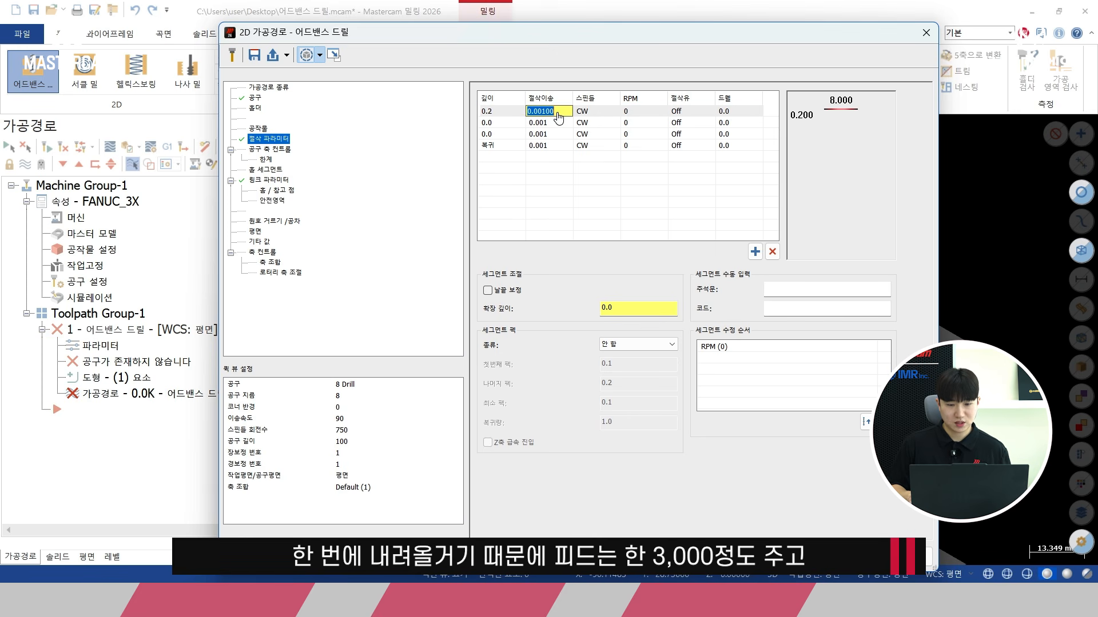
text(3000)
click(639, 112)
text(6000)
key(Return)
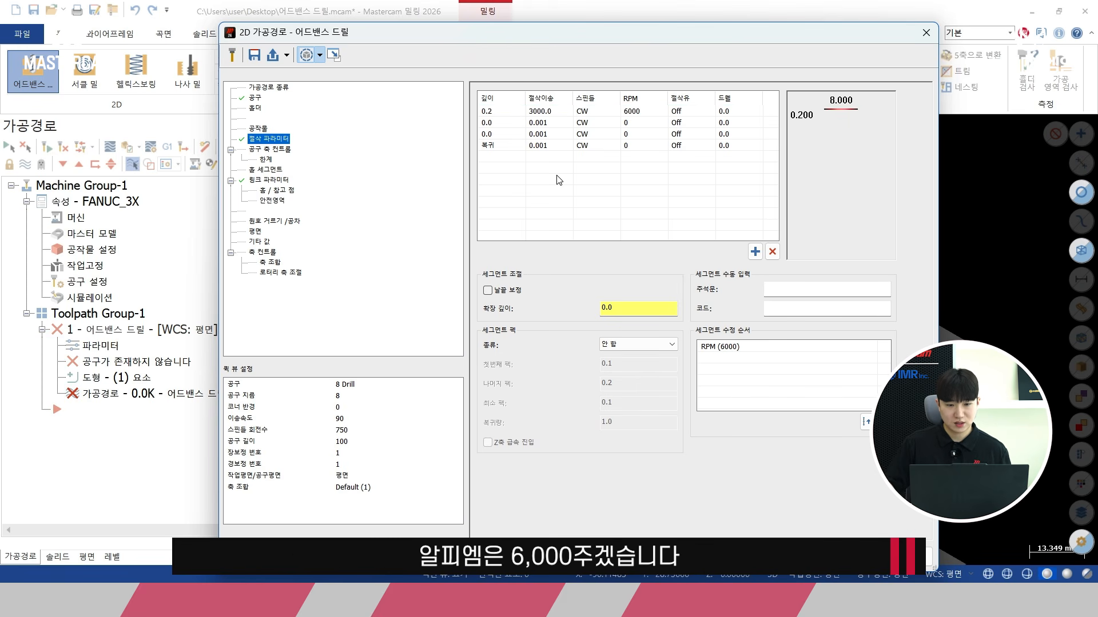
Step: Set the second segment's depth to -5 by picking the Z coordinate of the centre point on the hole's lower edge
click(462, 116)
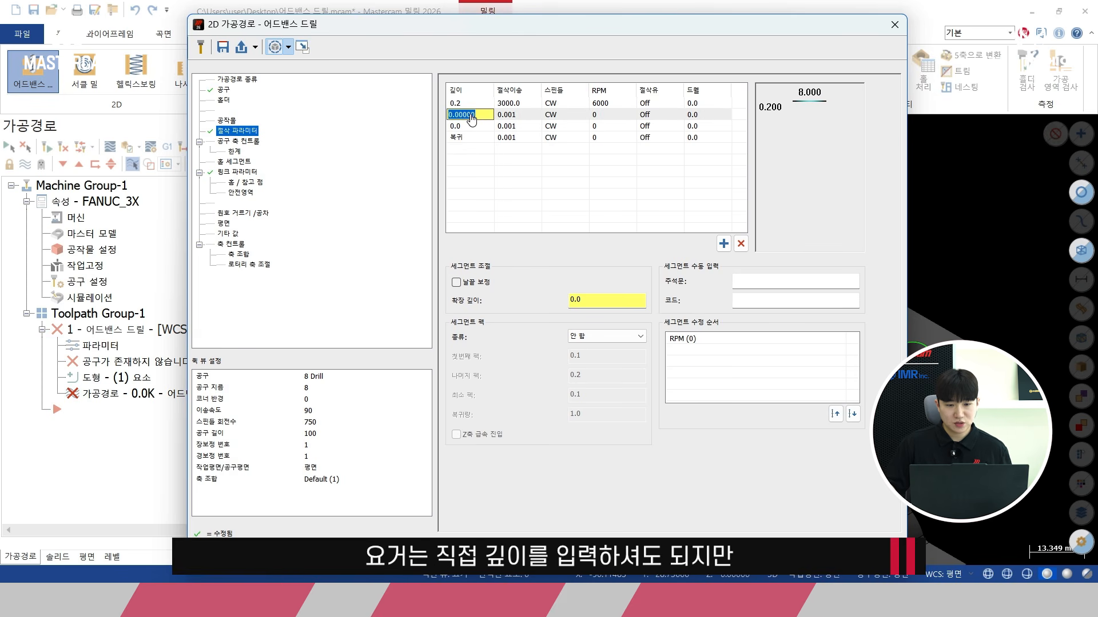
right_click(471, 119)
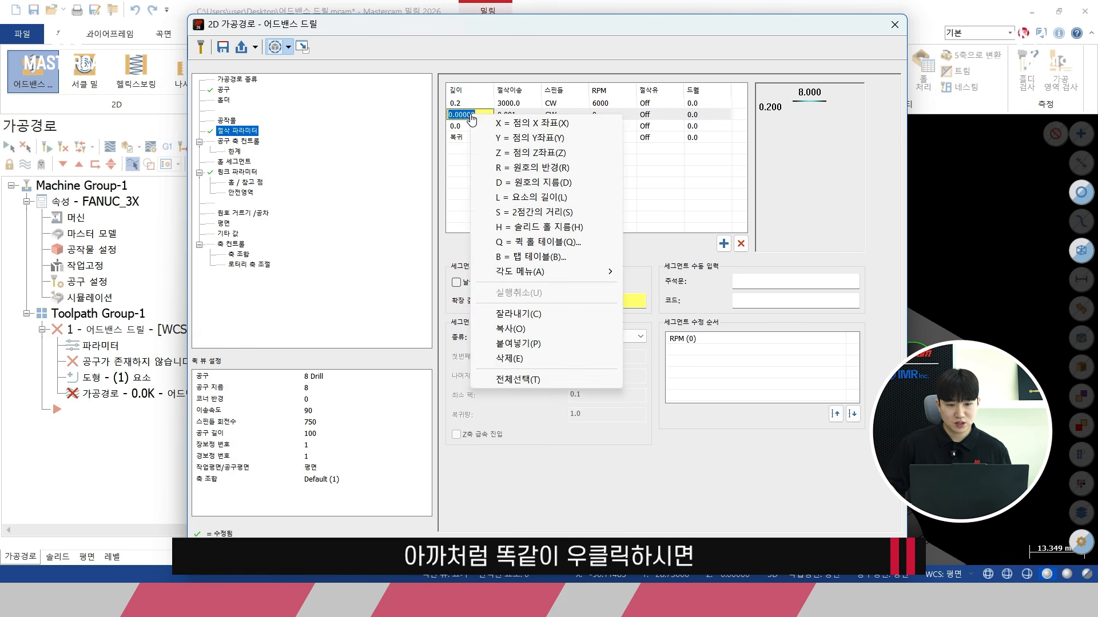
click(542, 155)
scroll(574, 193, up, 5)
scroll(573, 193, up, 6)
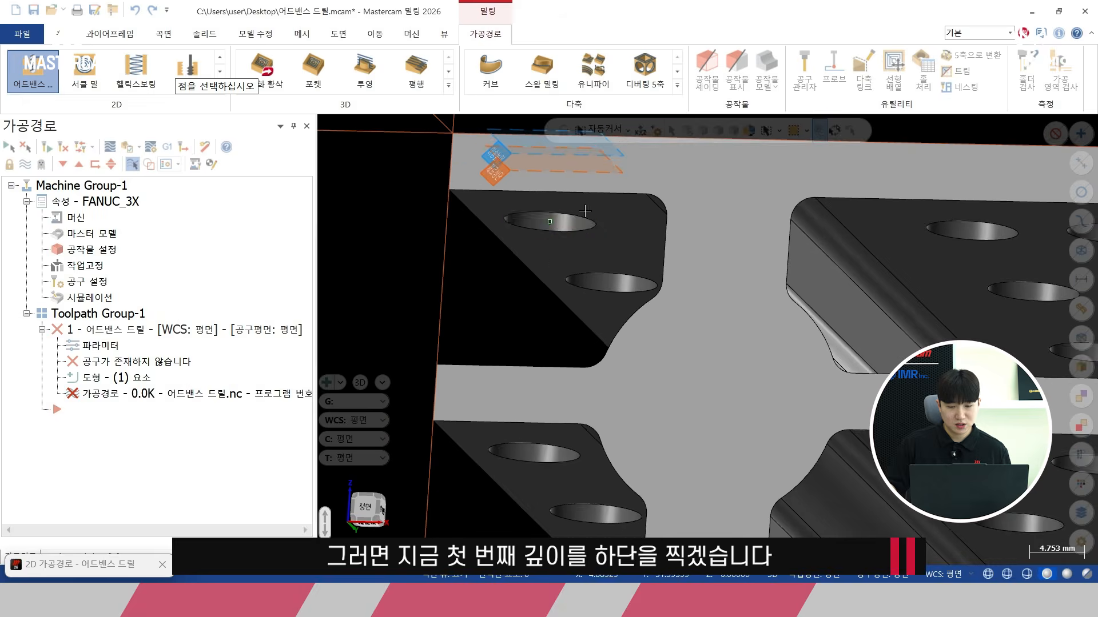
scroll(581, 219, up, 2)
click(579, 220)
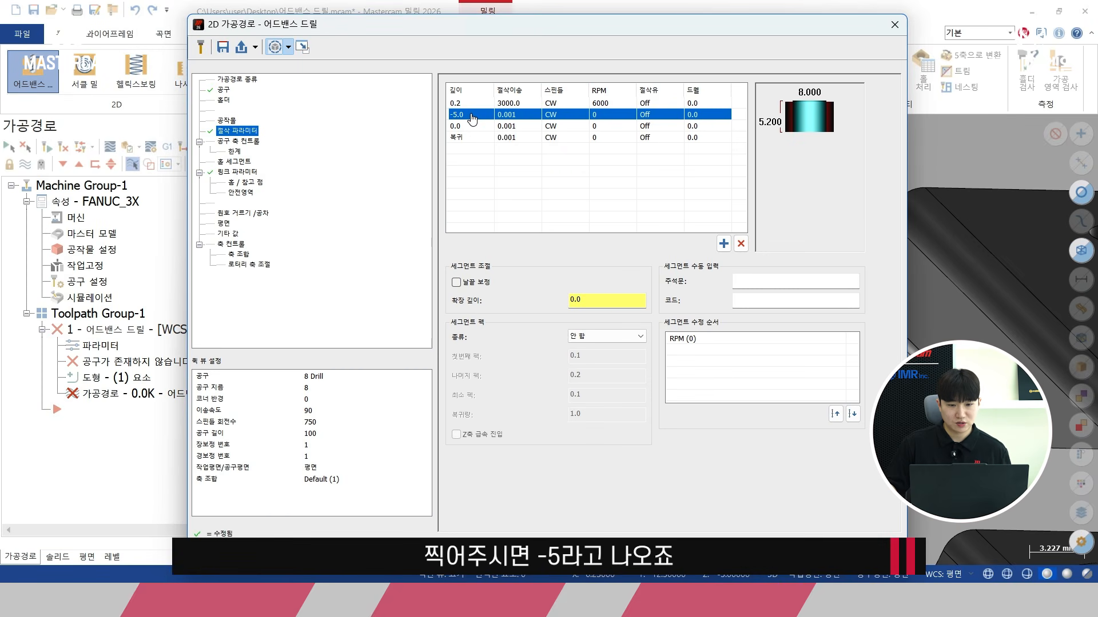
Step: Set the second segment's feed rate to 300 and its spindle speed to 6000 RPM
click(523, 115)
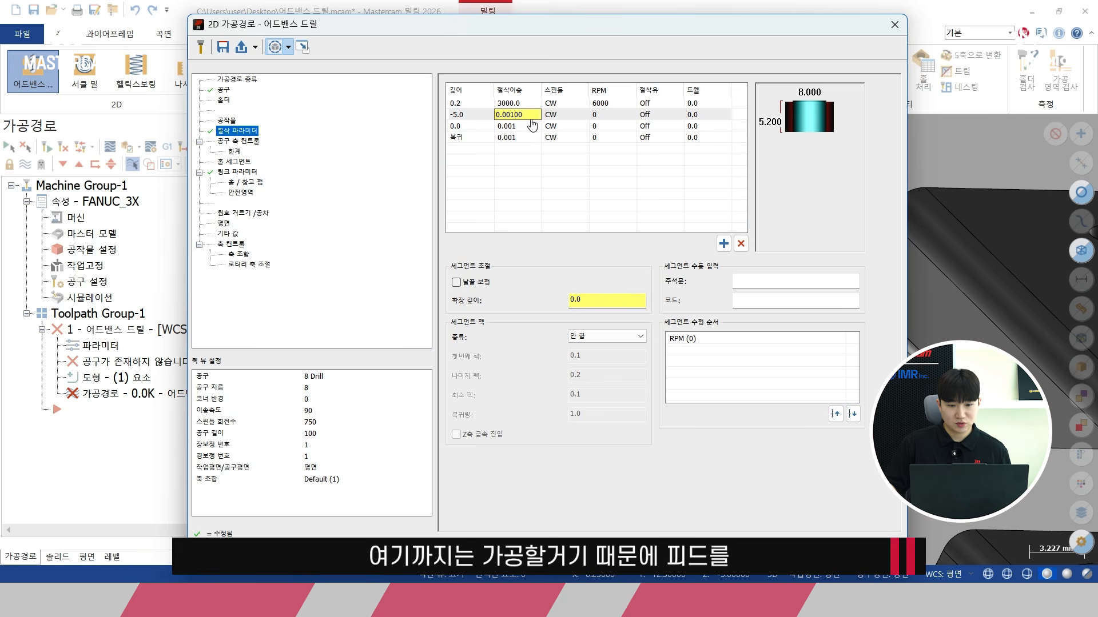
double_click(530, 117)
text(30)
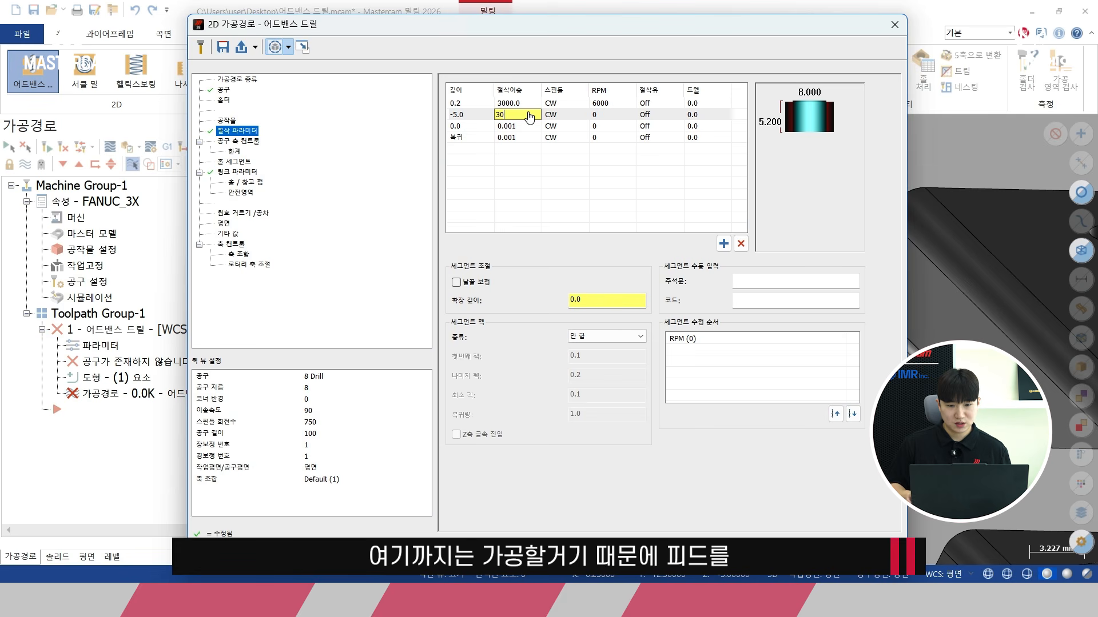
text(0)
double_click(612, 119)
text(60)
key(Return)
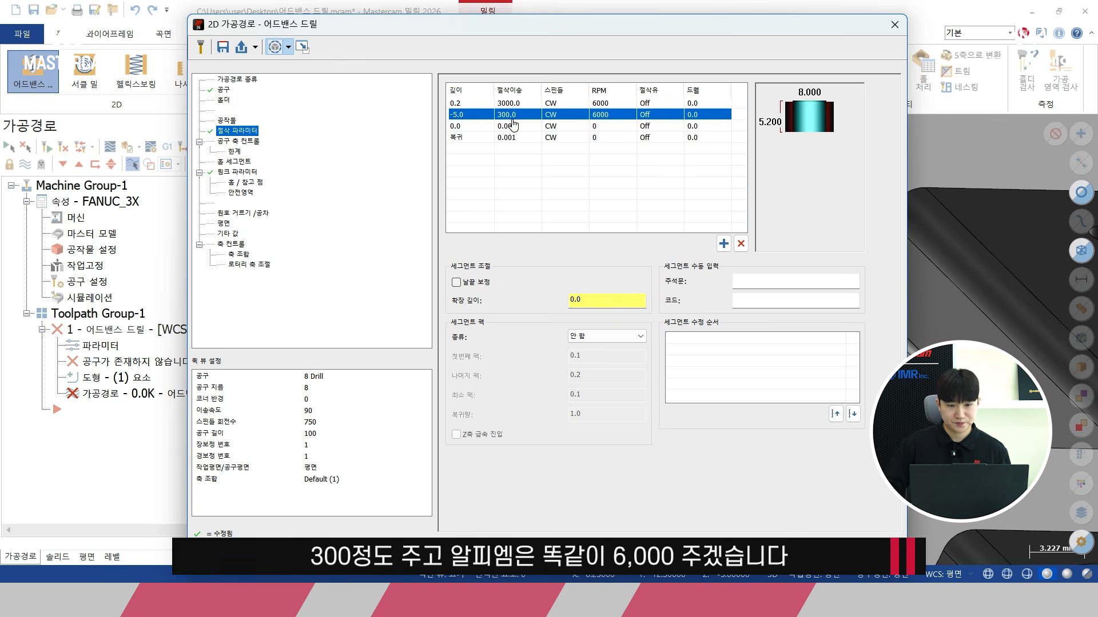
Step: Delete the unused third segment and accept the parameters to generate the advanced drill toolpath
double_click(485, 128)
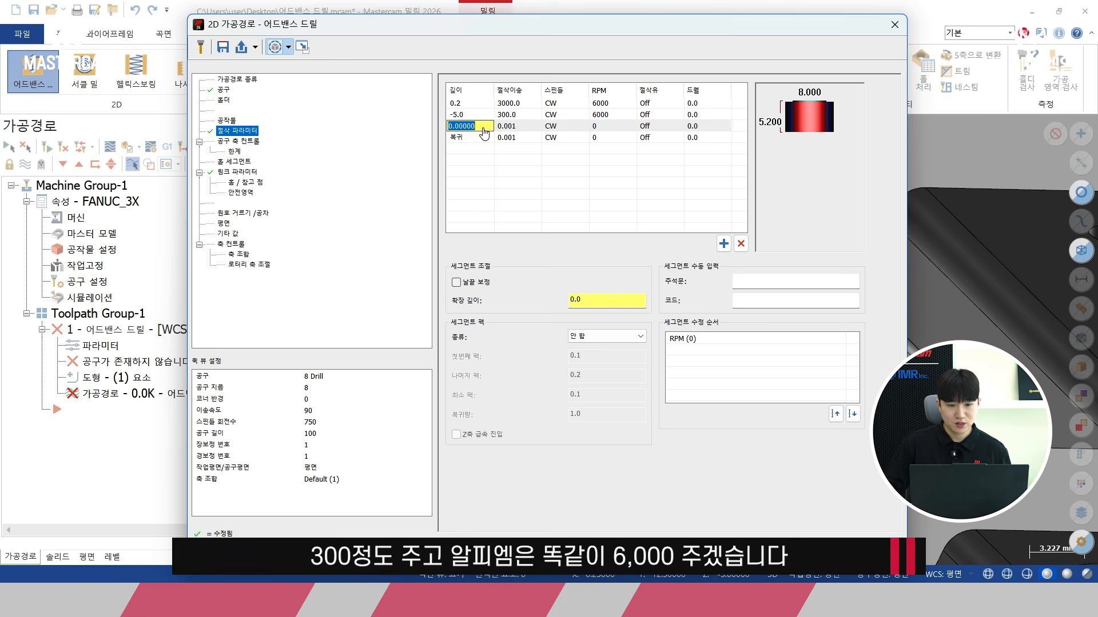
click(741, 244)
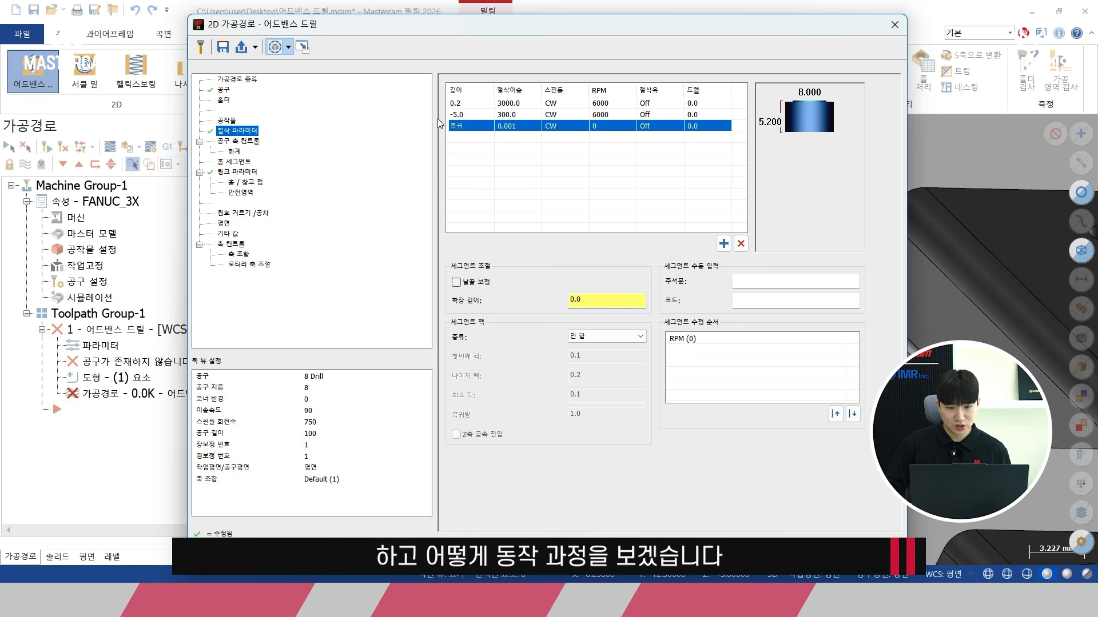
drag(507, 29, 465, 23)
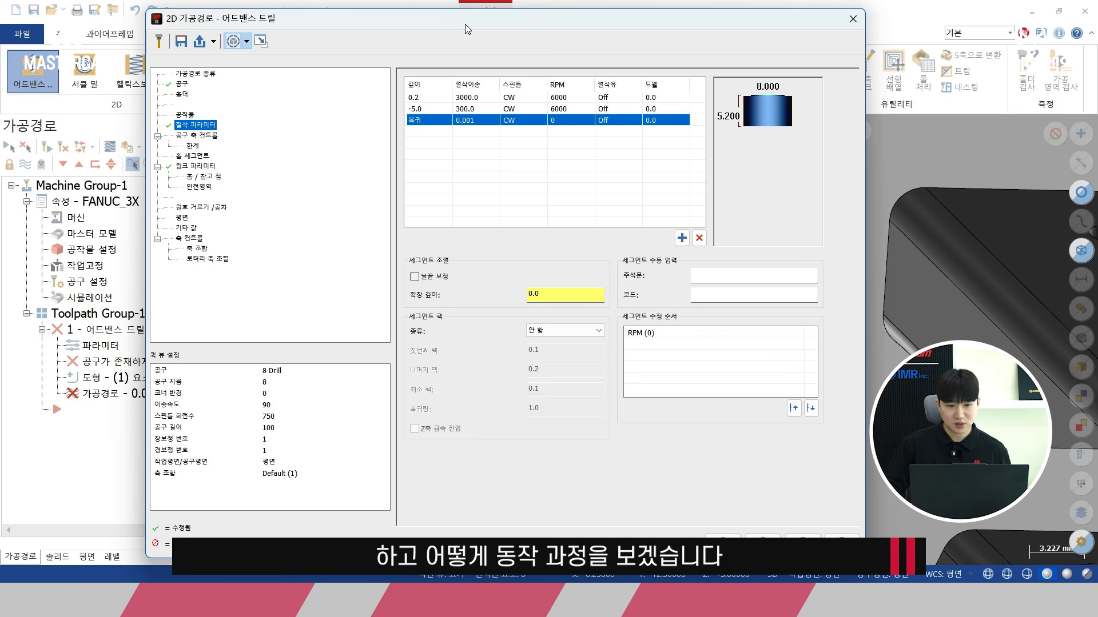
click(722, 540)
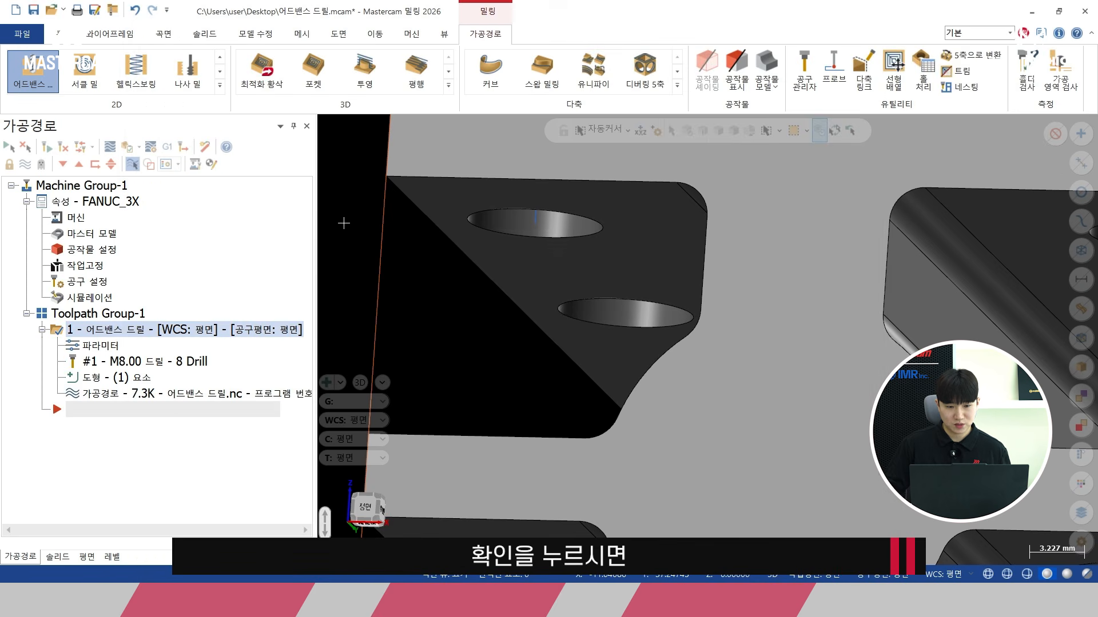
Step: Backplot the advanced drill toolpath in isometric view and advance the tool from clearance height to the feed height above the first hole
right_click(344, 222)
click(458, 348)
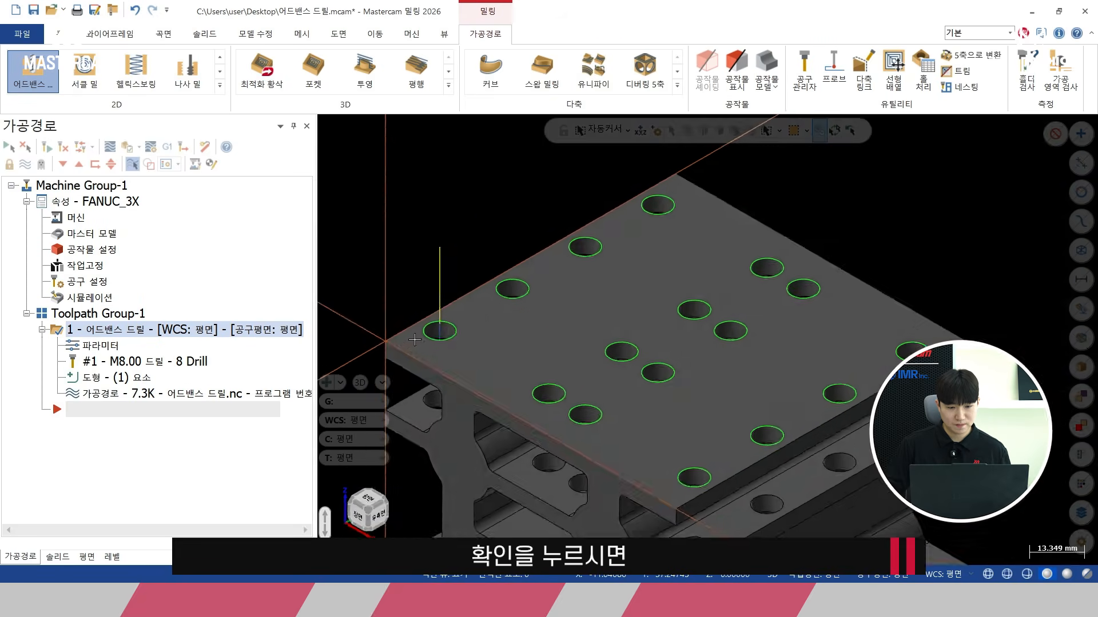
click(140, 165)
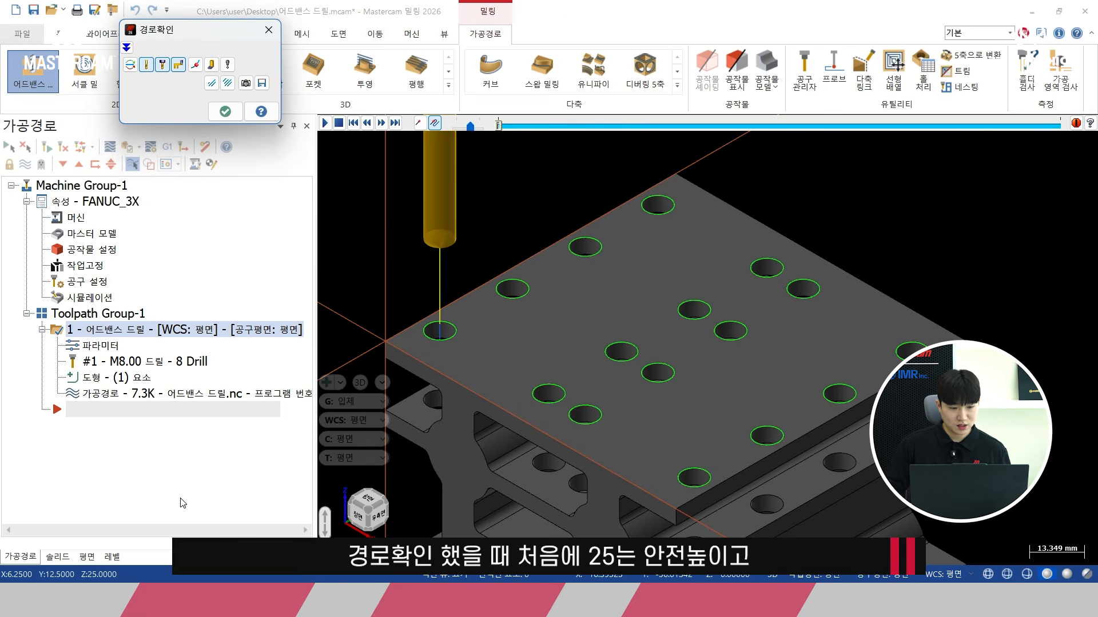
middle_drag(394, 408, 412, 386)
key(s)
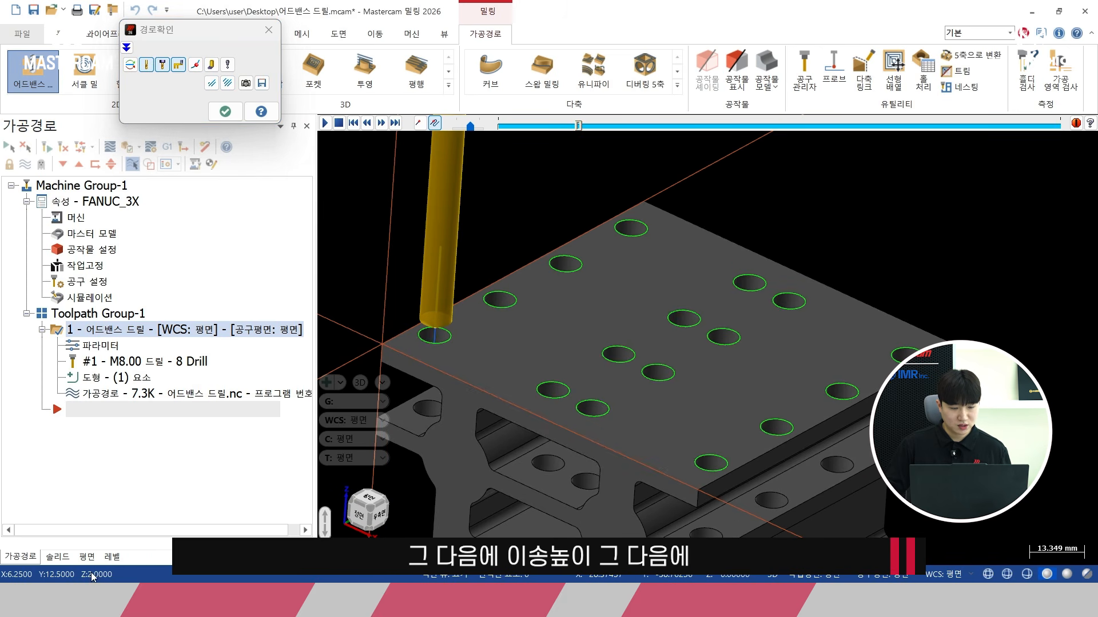
Step: Show the backplot's detailed coordinates, advance the tool to the 0.2 depth and check that move's feed rate
scroll(461, 280, up, 5)
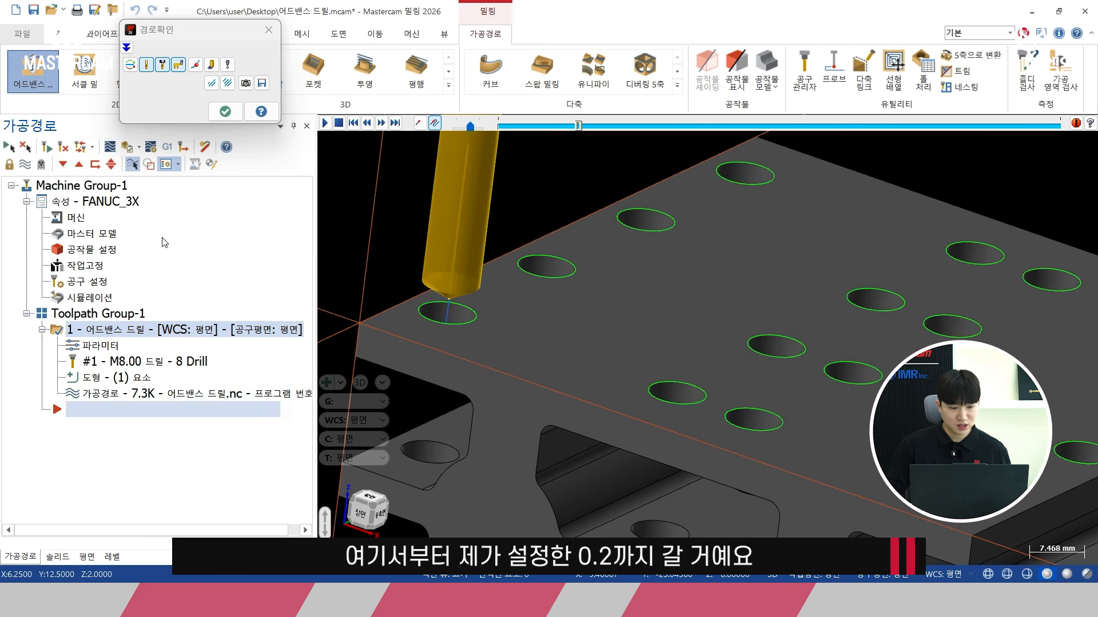
click(126, 47)
key(s)
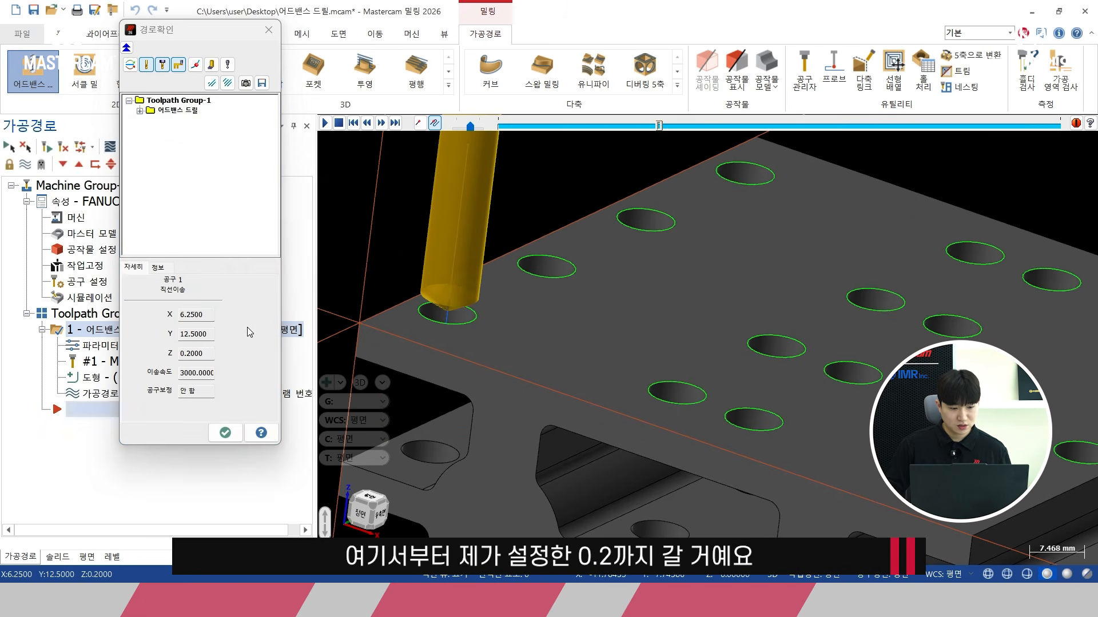
drag(213, 374, 166, 378)
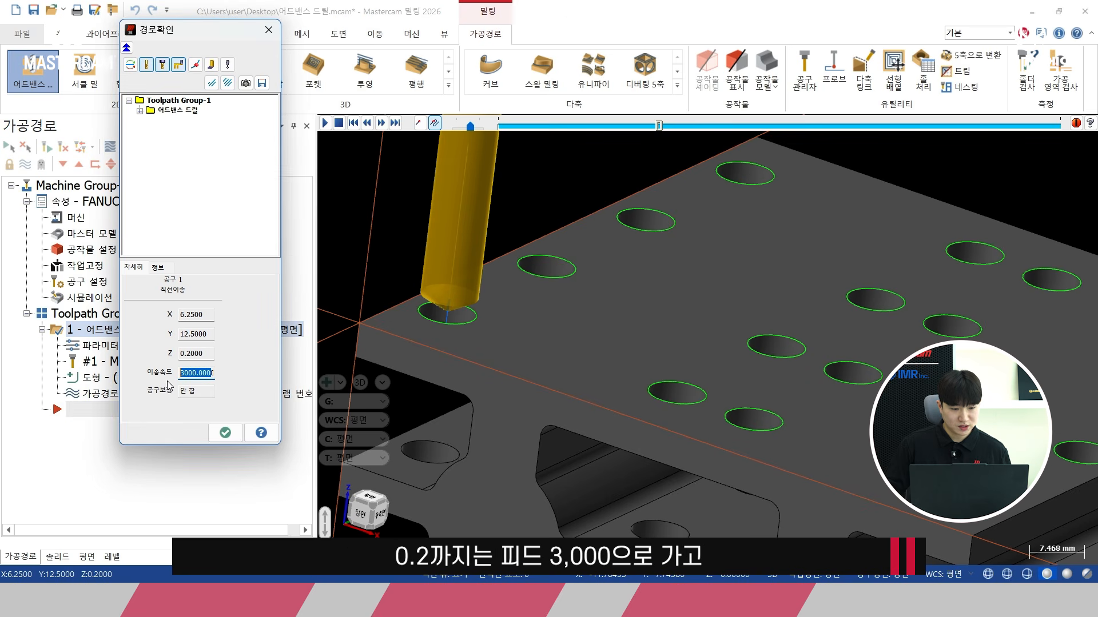
click(342, 257)
Step: Advance the backplot to the -5 depth, check its depth, feed rate and tool position in the hole, and close the backplot
middle_drag(448, 326, 445, 318)
key(s)
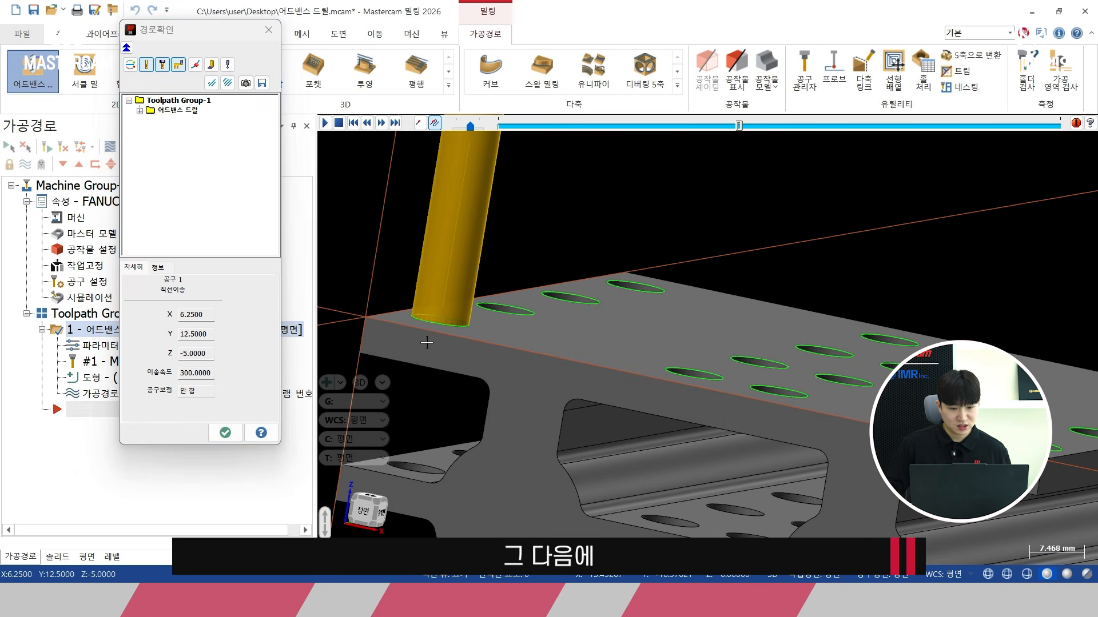
drag(210, 353, 215, 377)
middle_drag(400, 303, 428, 271)
scroll(480, 289, up, 2)
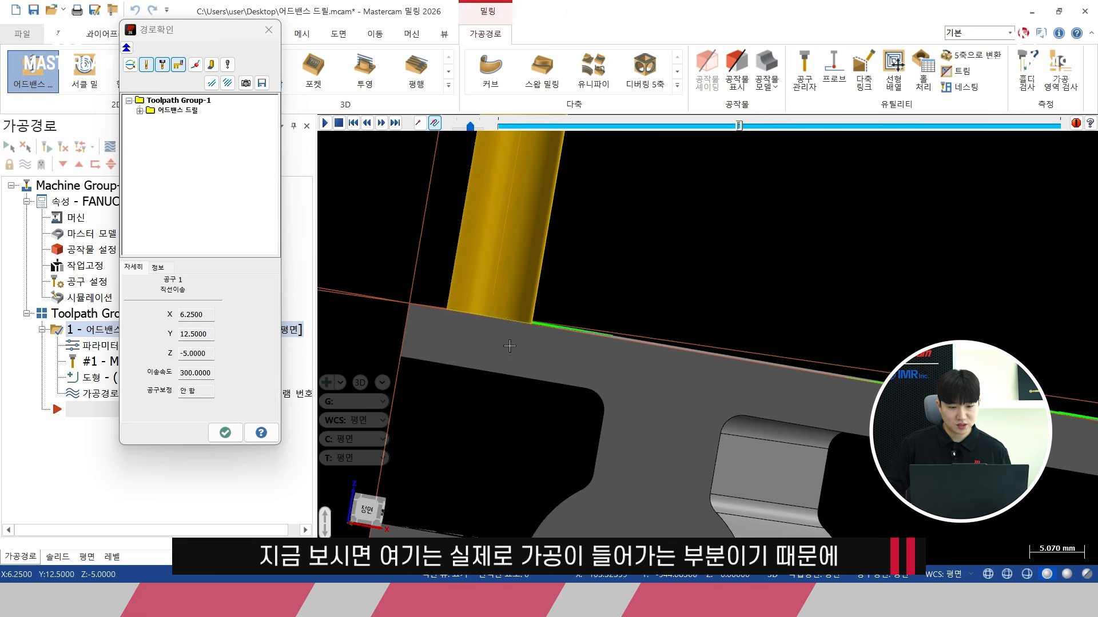
click(227, 433)
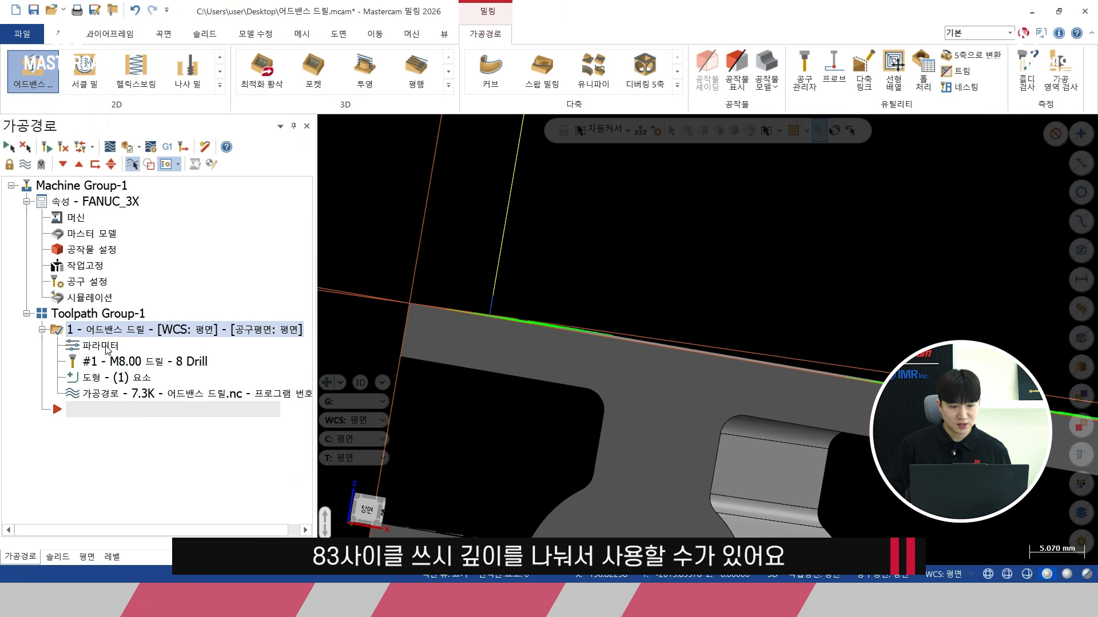
Step: In the drill toolpath's cut parameters, set the peck type of the -5 depth segment to 전체 세그먼트 (full segment)
click(101, 345)
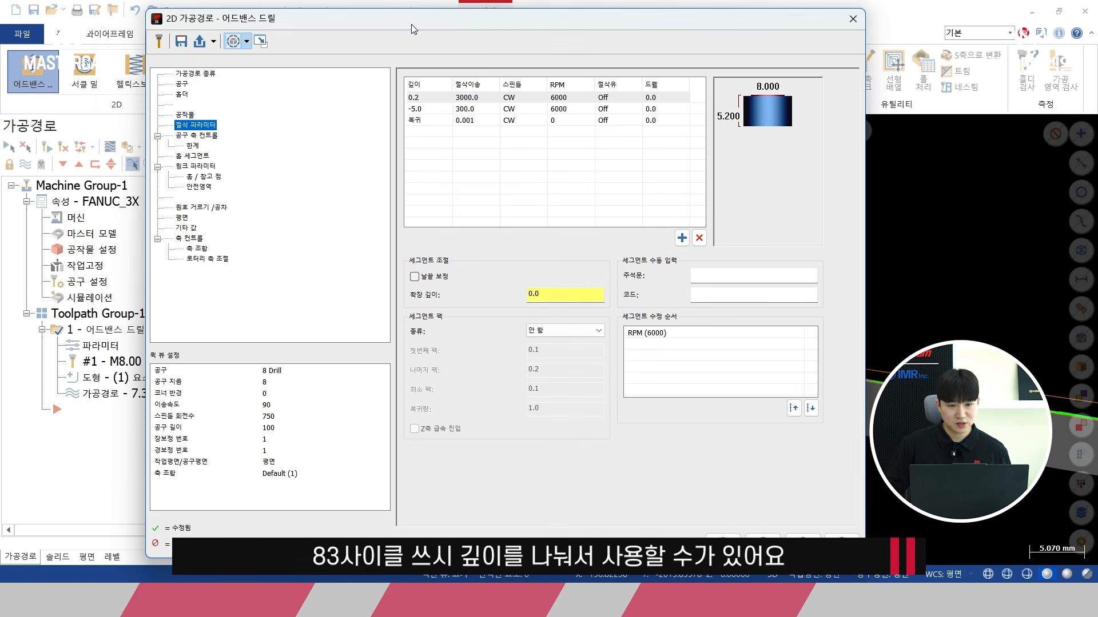
drag(411, 24, 441, 24)
click(468, 100)
click(468, 101)
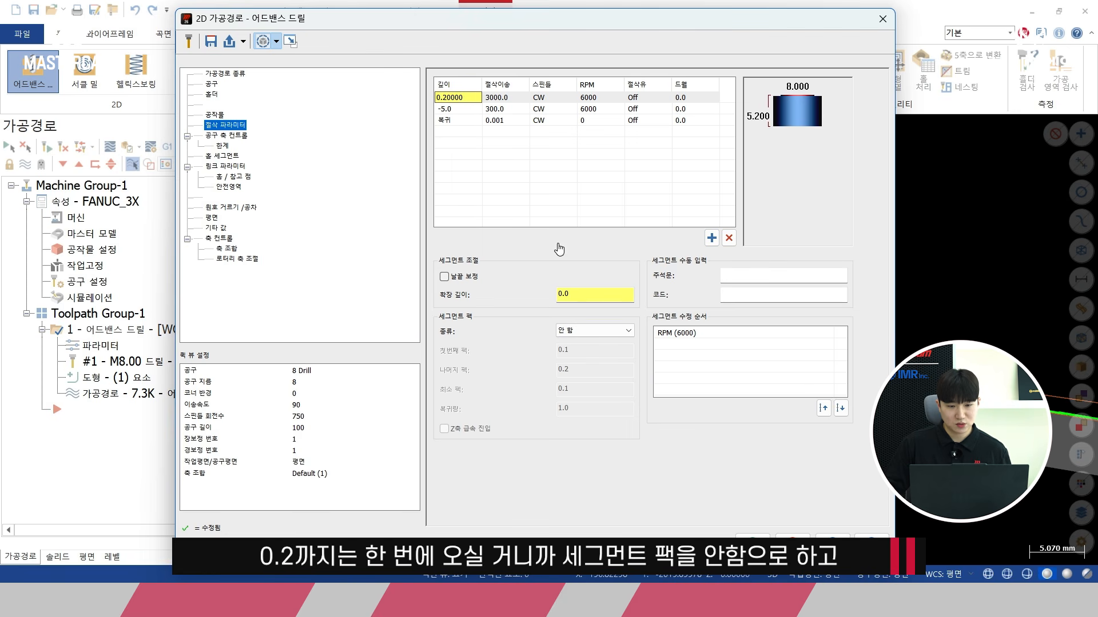
click(449, 110)
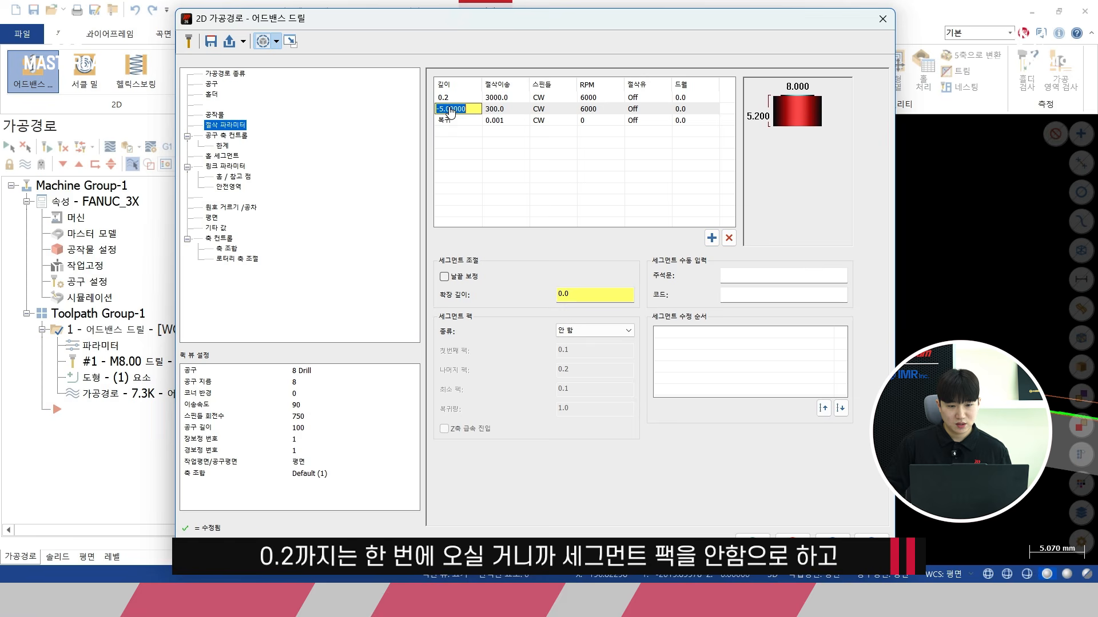
click(481, 176)
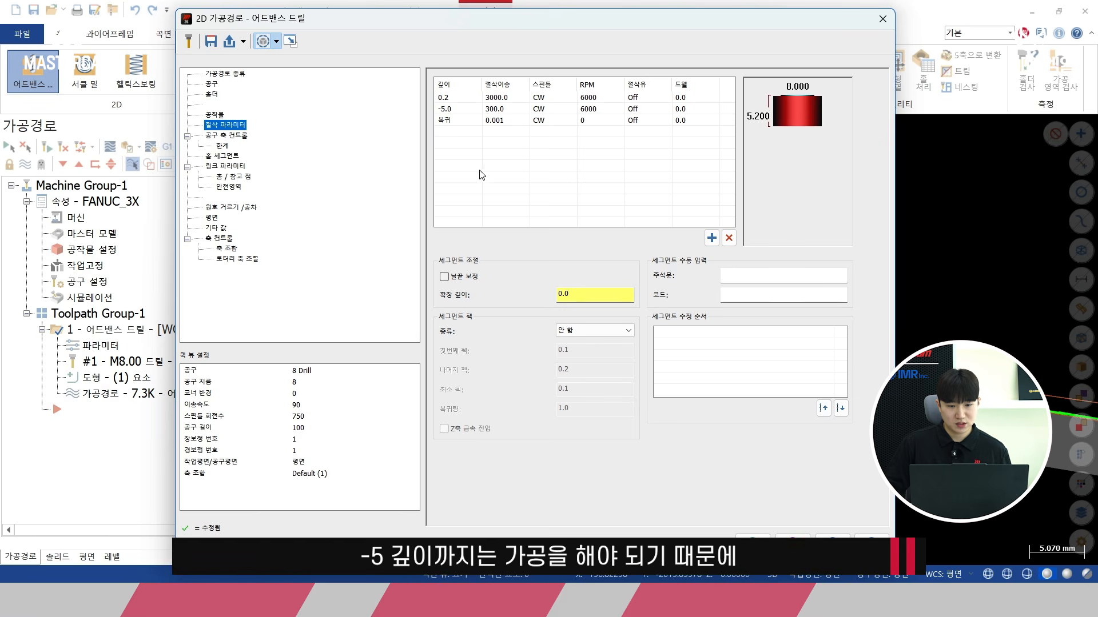
click(575, 334)
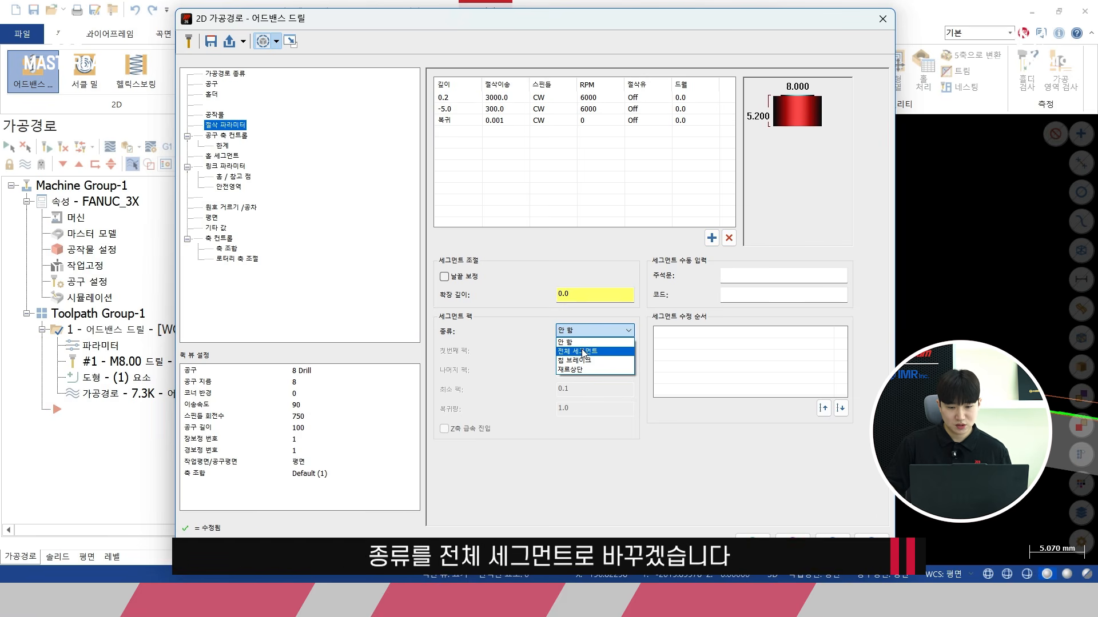
click(583, 351)
Step: Set the segment's first peck and subsequent pecks to 1.0 and accept the parameters to regenerate the toolpath
double_click(582, 349)
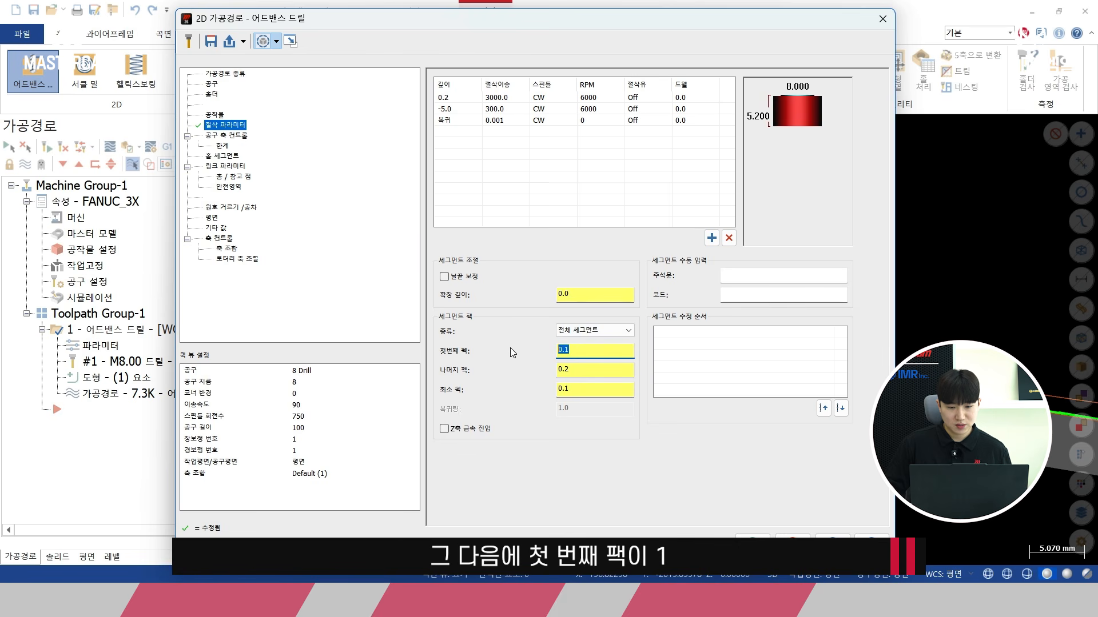
text(1)
key(Tab)
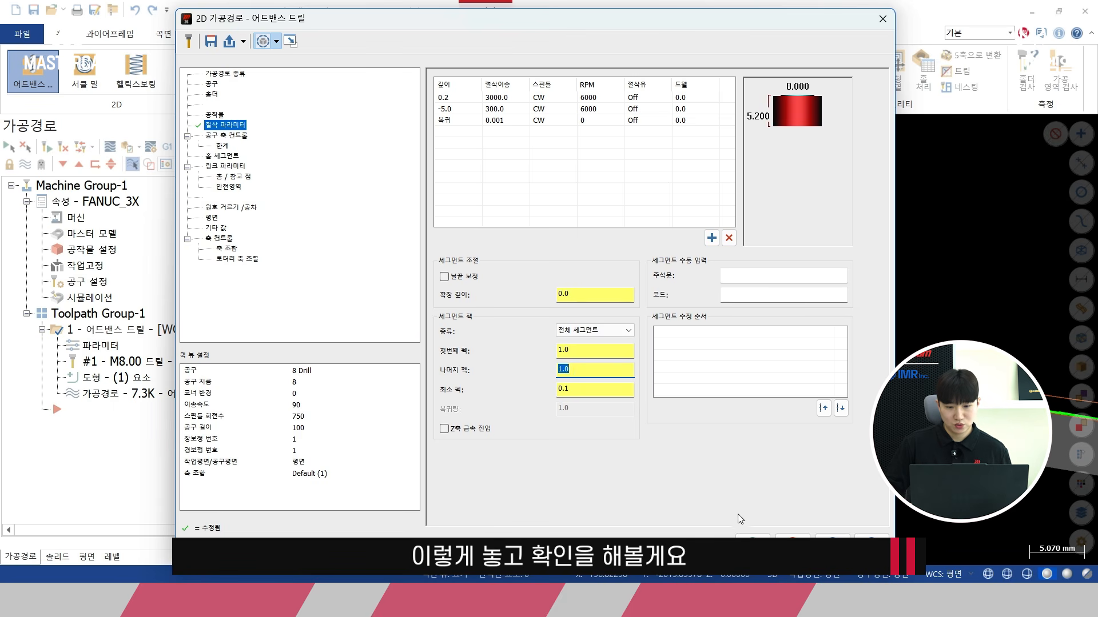
click(751, 540)
Step: Backplot the pecking toolpath again and step the tool through the clearance and feed heights down to the 0.2 depth
middle_drag(502, 397, 526, 429)
click(110, 148)
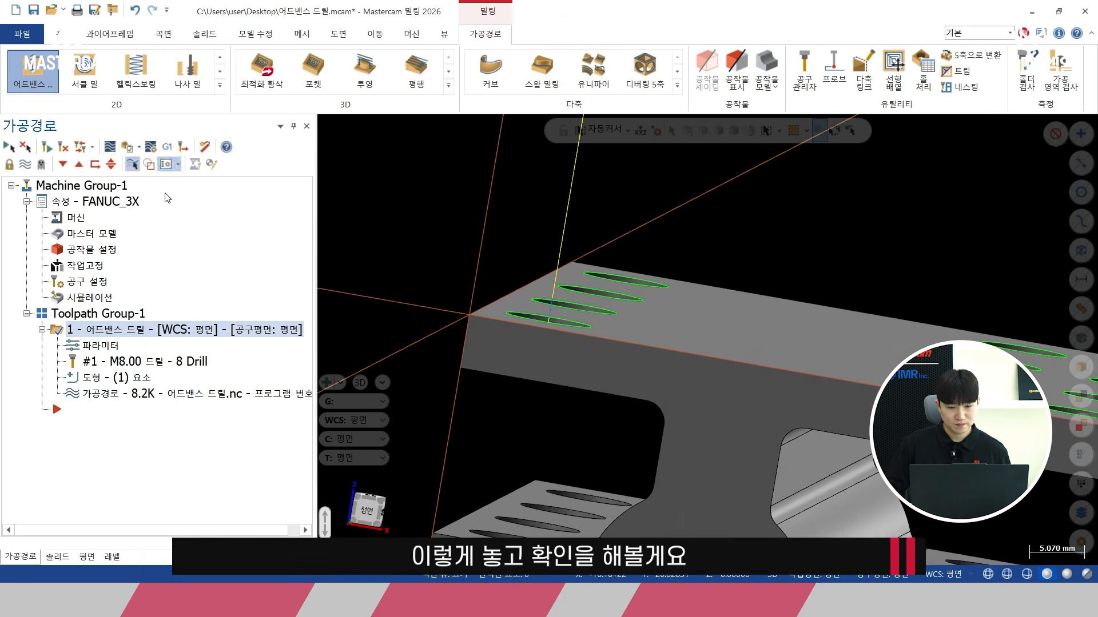
click(109, 147)
scroll(622, 317, down, 2)
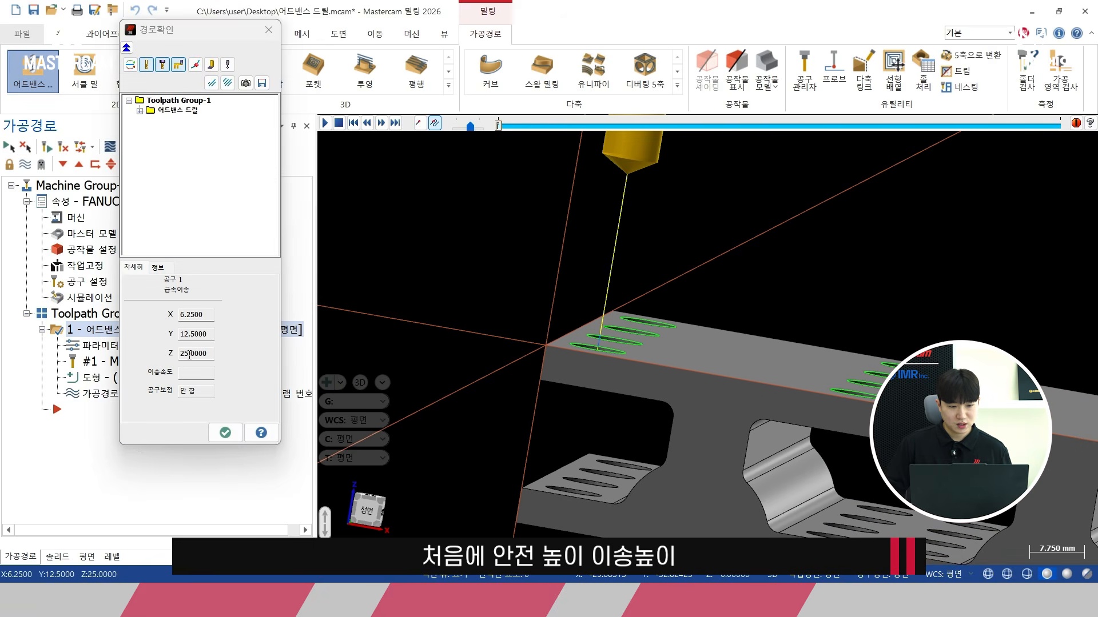
click(178, 356)
key(s)
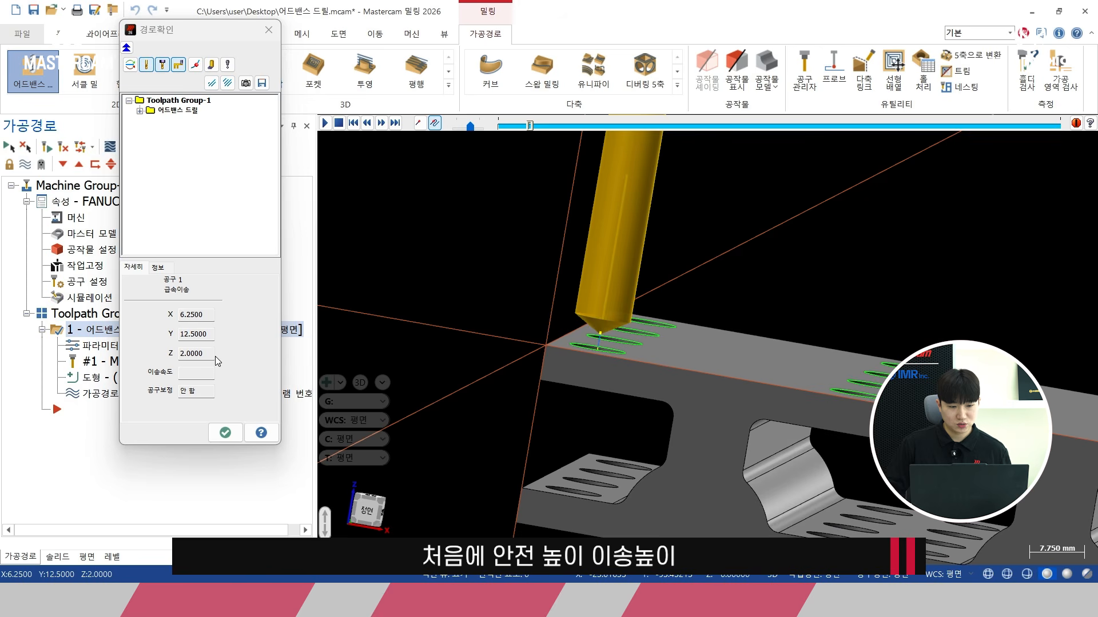
scroll(611, 347, up, 2)
scroll(611, 356, up, 2)
key(s)
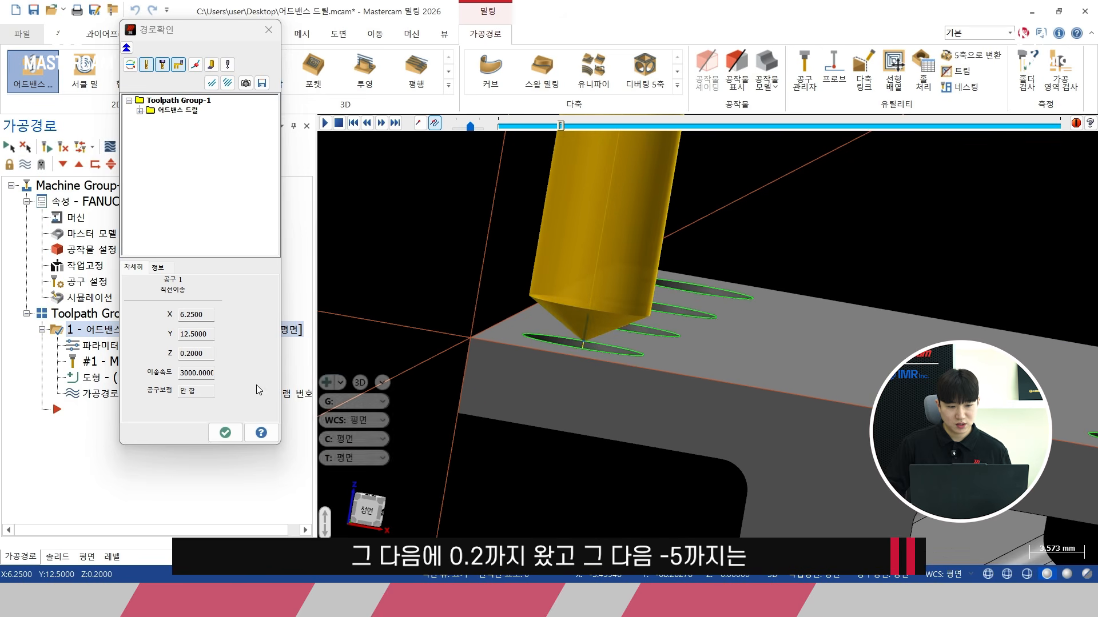
Step: Step the backplot through the successive pecks below the 0.2 depth and check each peck's depth and feed rate
middle_drag(514, 346, 520, 339)
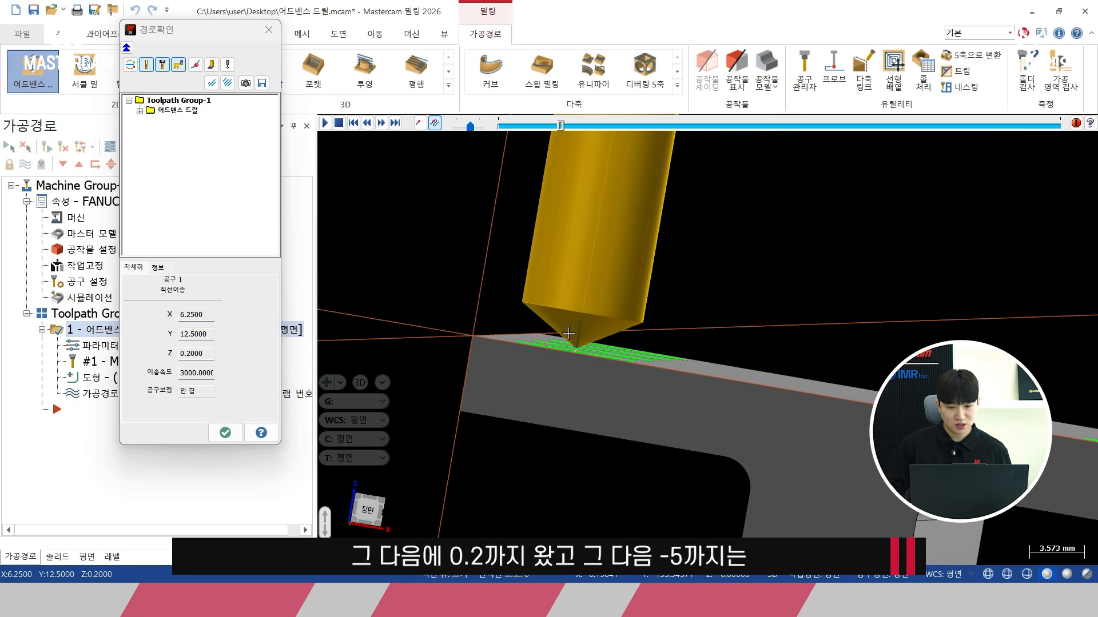
middle_drag(569, 396, 577, 407)
key(s)
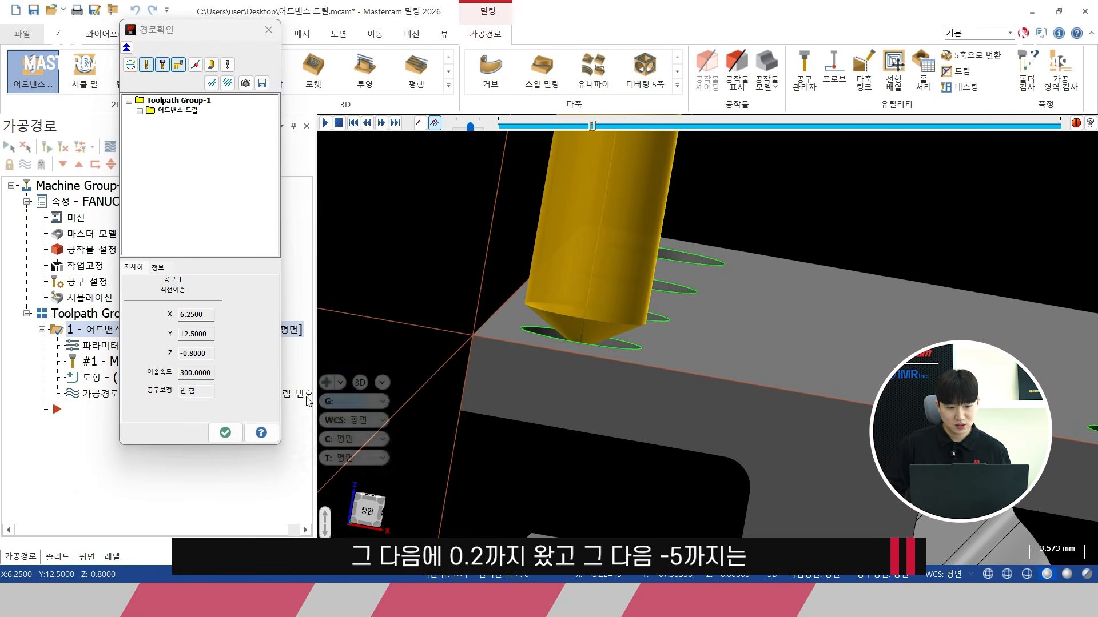
key(s)
key(s)
key(s)
key(s)
key(s)
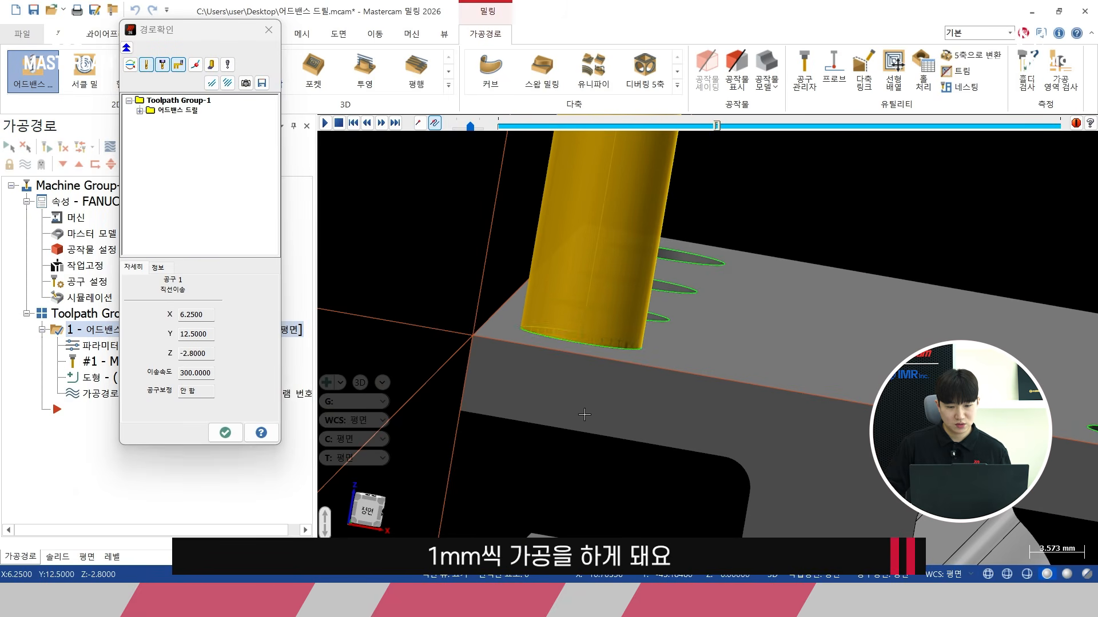
key(s)
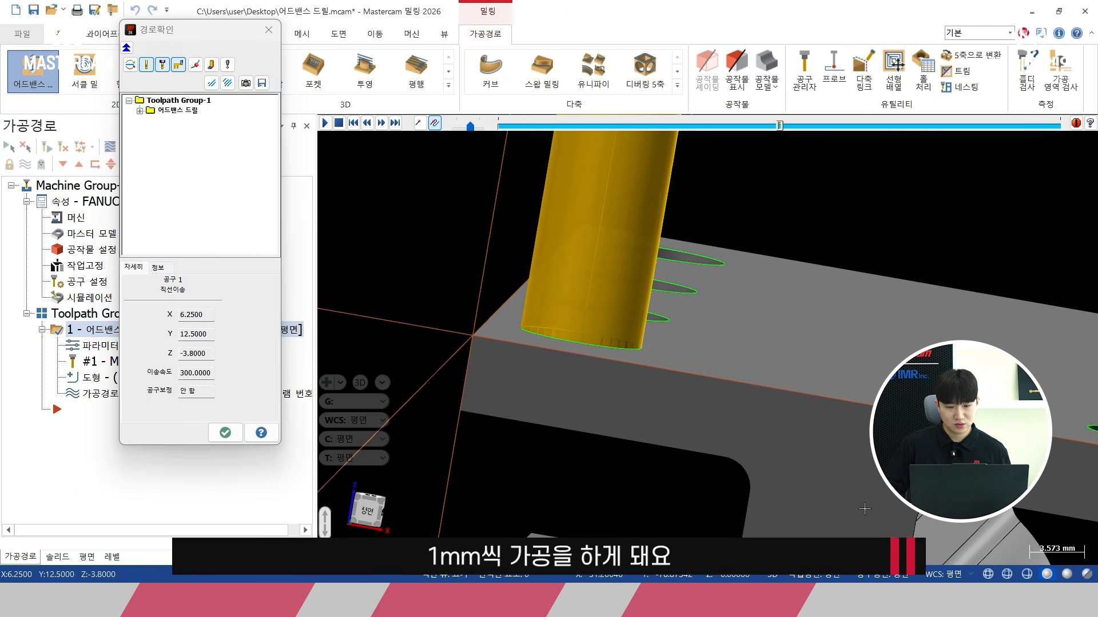
Step: Make the model translucent and step the backplot around the final retract, examining the drill tip inside the hole at -5 depth
click(1085, 574)
key(s)
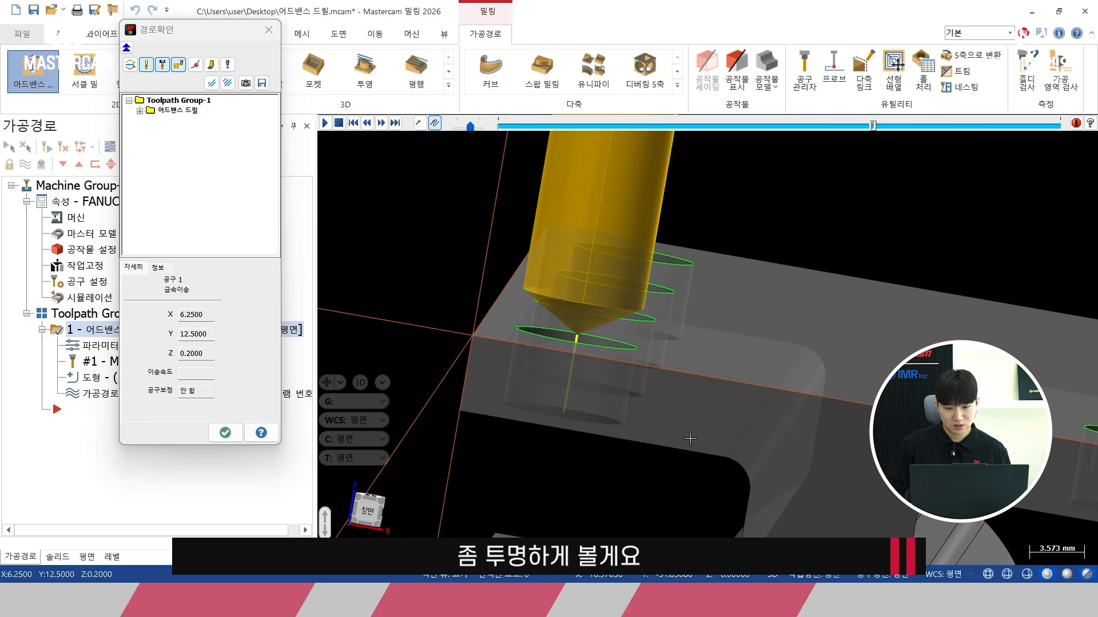
key(s)
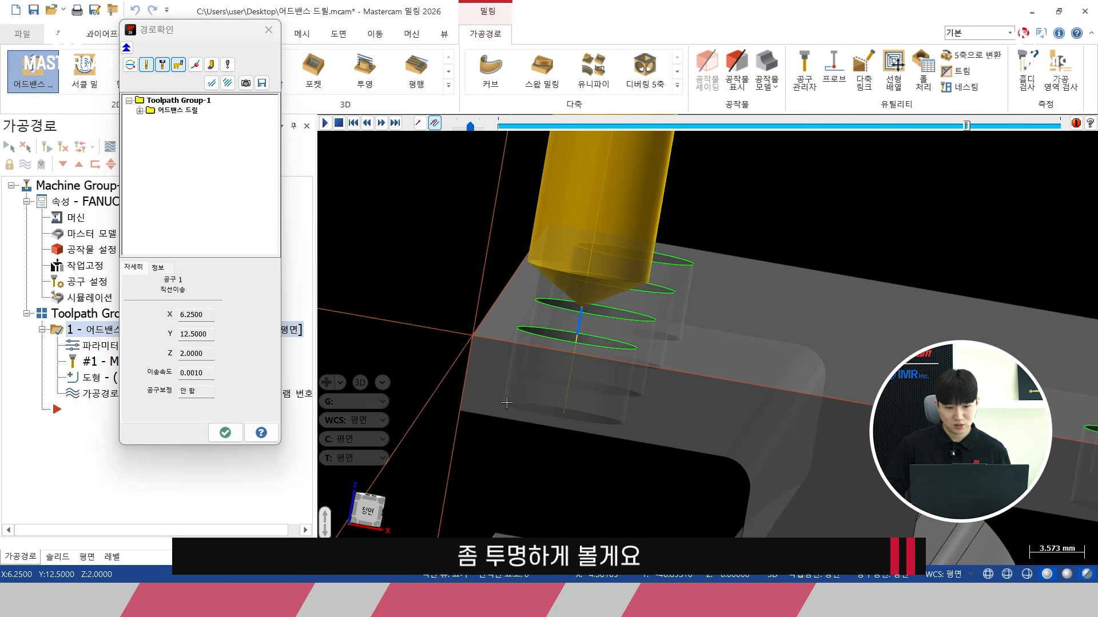
key(s)
scroll(589, 415, up, 2)
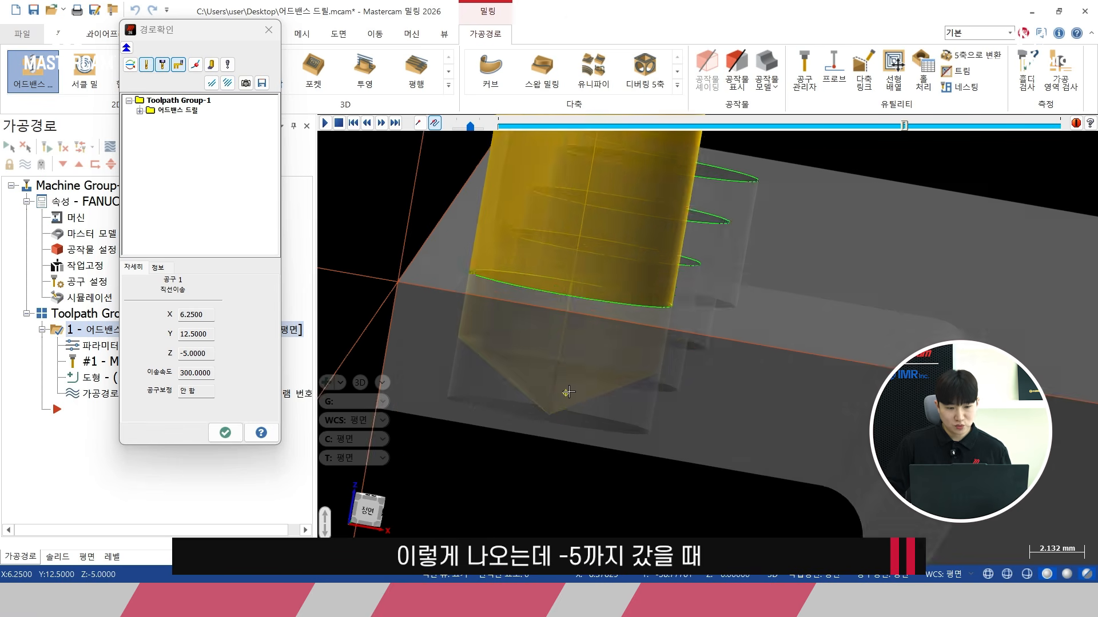
scroll(590, 415, up, 2)
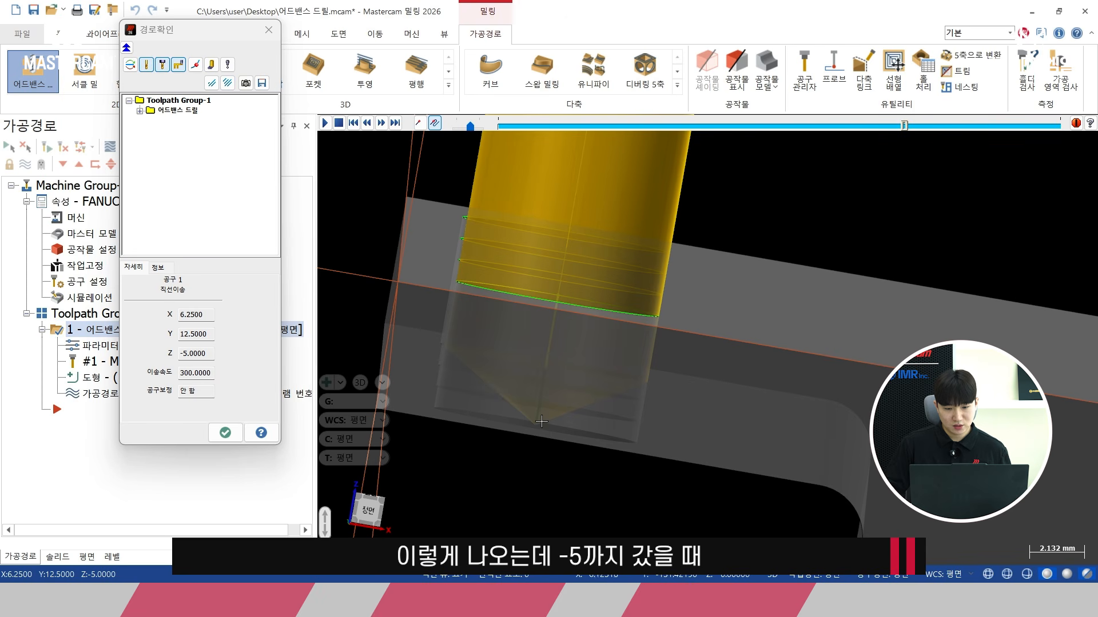
Step: Close the backplot and reopen the advanced drill toolpath's cut parameters
click(224, 433)
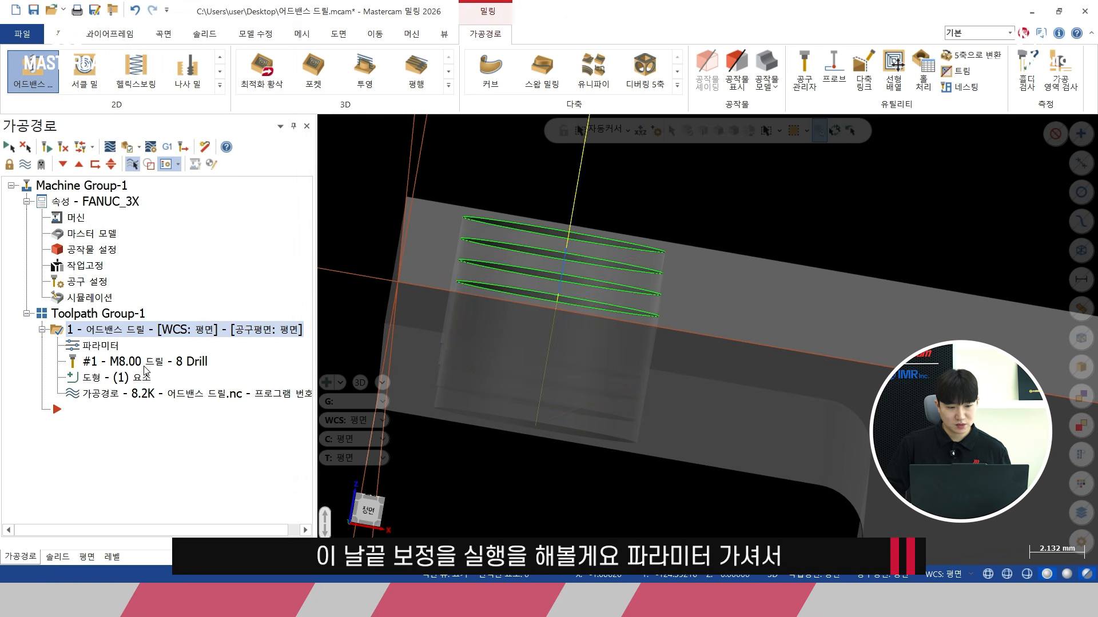
click(108, 346)
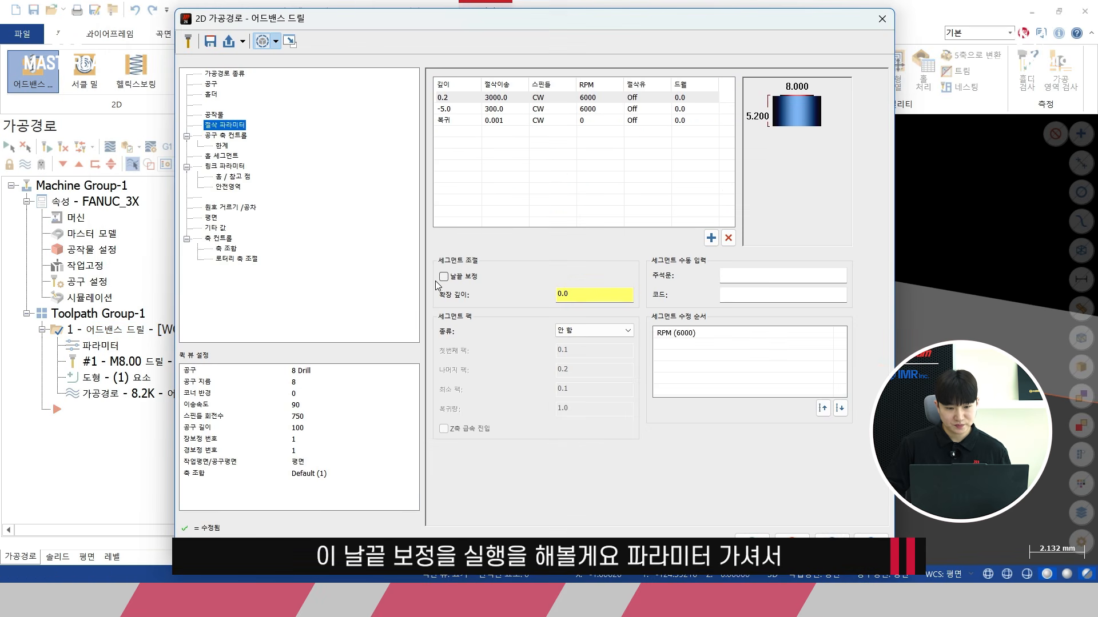
click(444, 277)
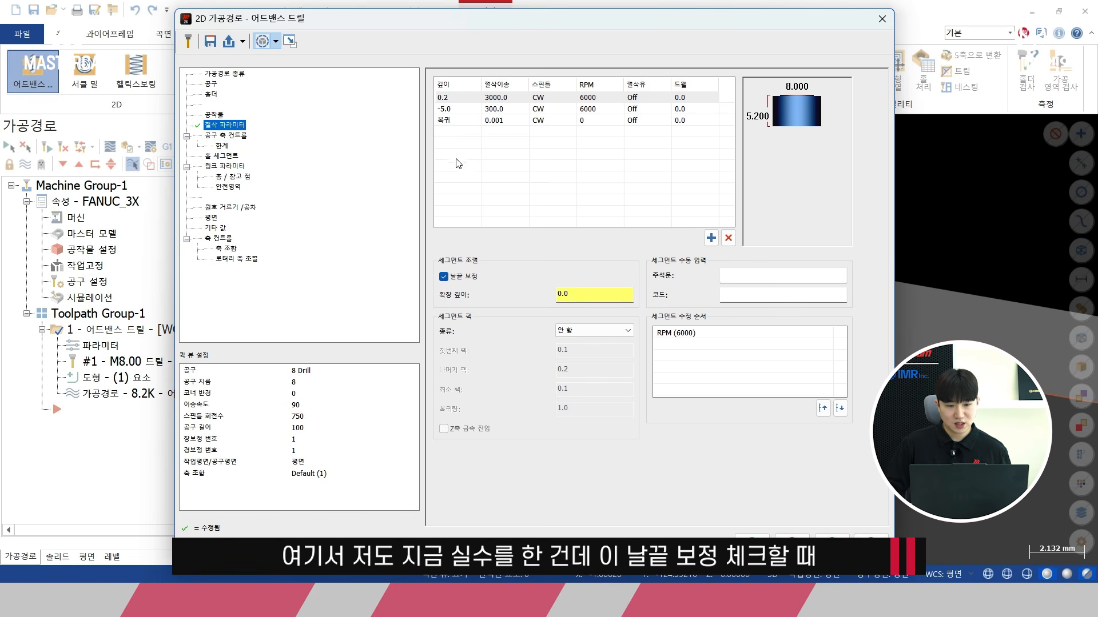
click(448, 100)
click(448, 100)
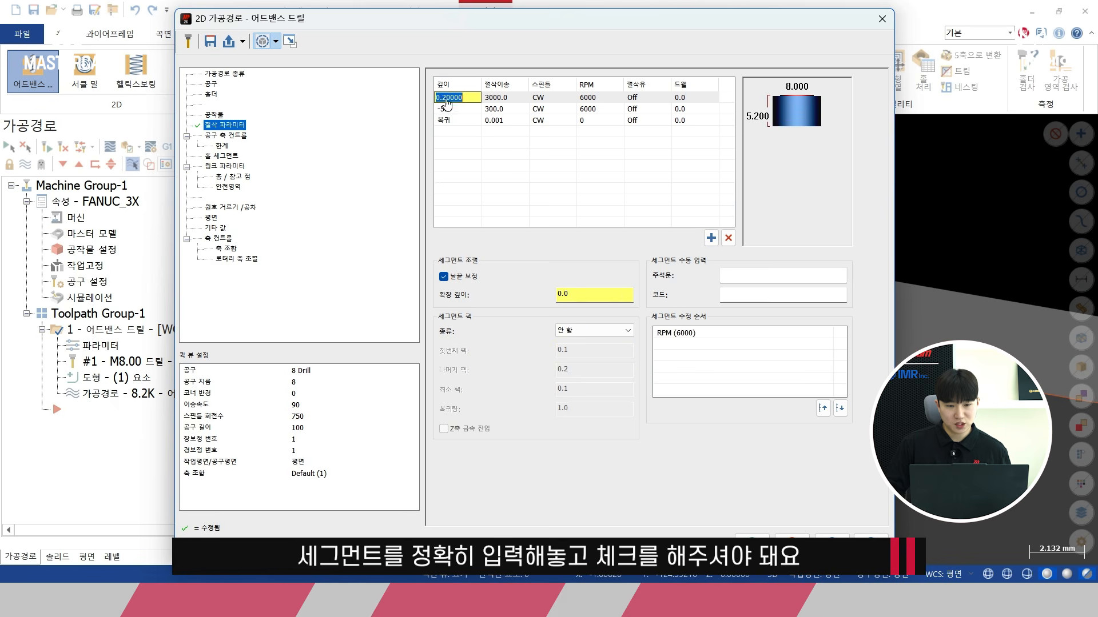
click(451, 109)
click(443, 89)
click(445, 97)
click(444, 280)
Step: Enable tip compensation (날끝 보정) for the -5 depth segment and accept the parameters to regenerate the toolpath
double_click(448, 110)
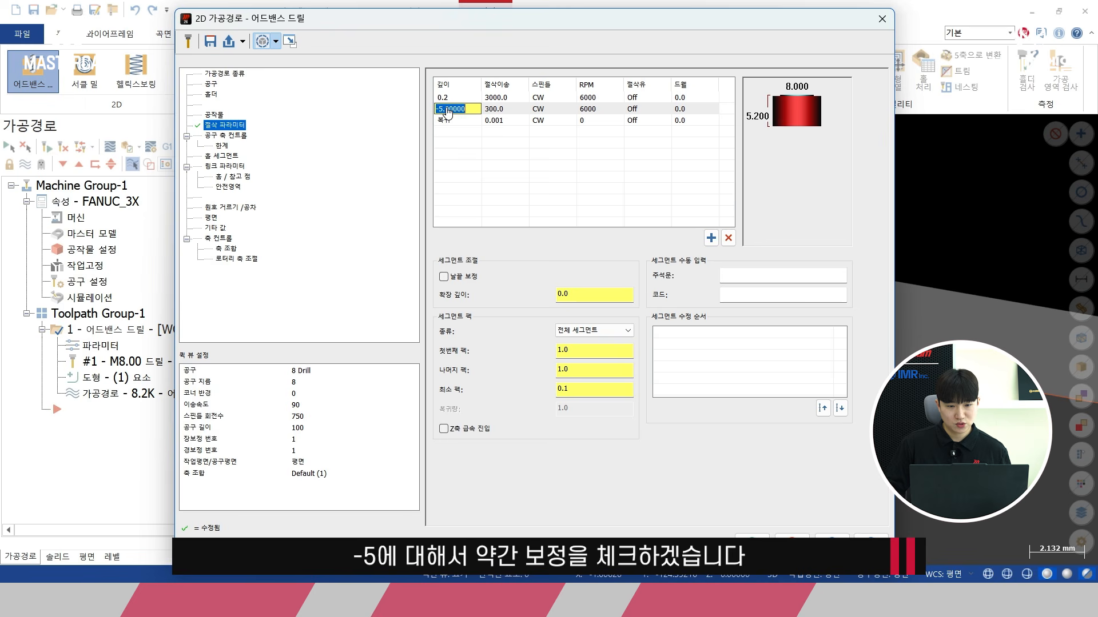
click(444, 278)
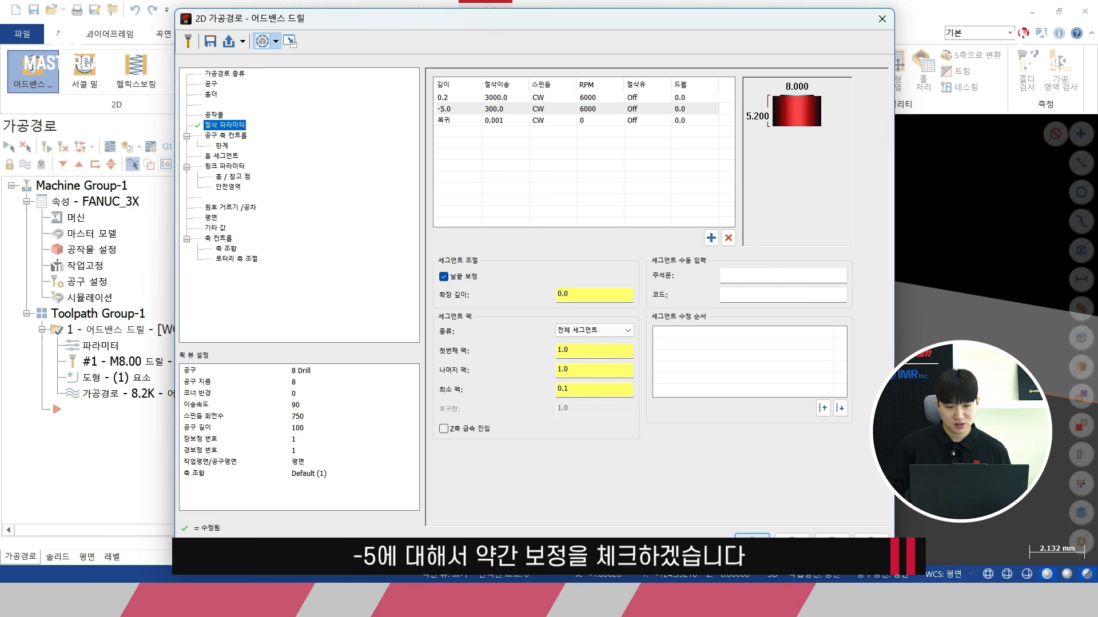
click(753, 539)
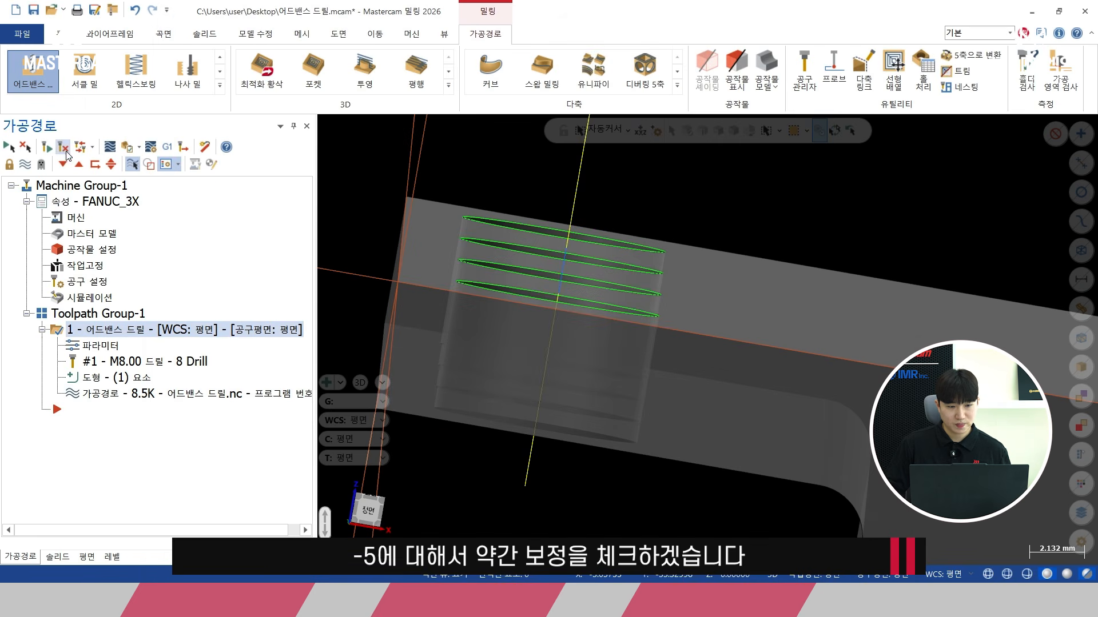
Step: Backplot the tip-compensated drill toolpath and examine from the front how far the drill tip reaches through the hole
click(109, 147)
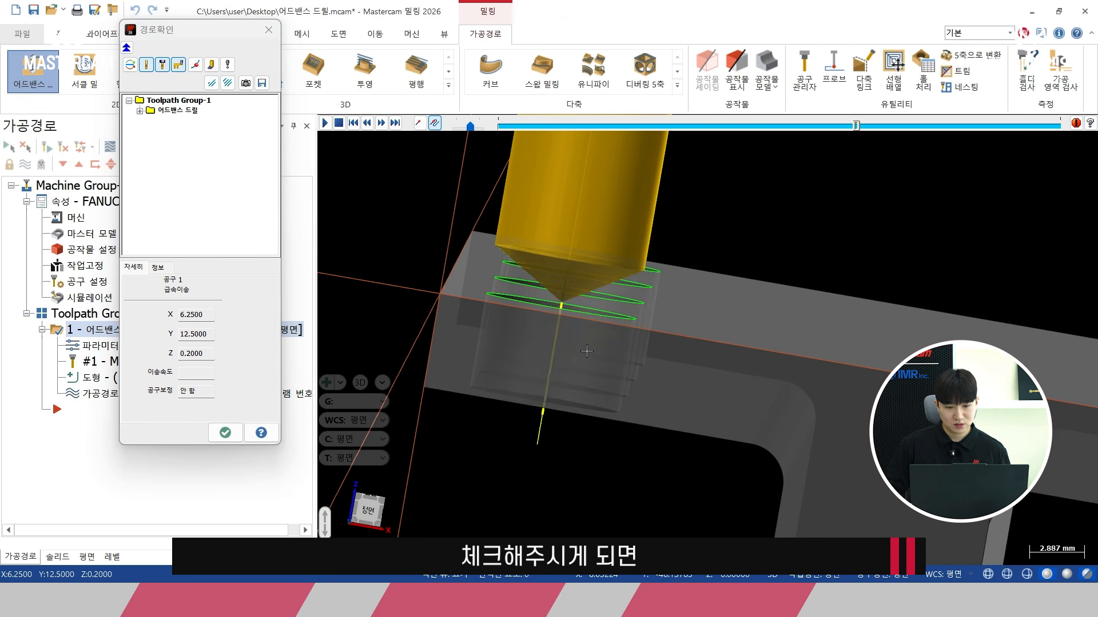
right_click(715, 241)
click(746, 333)
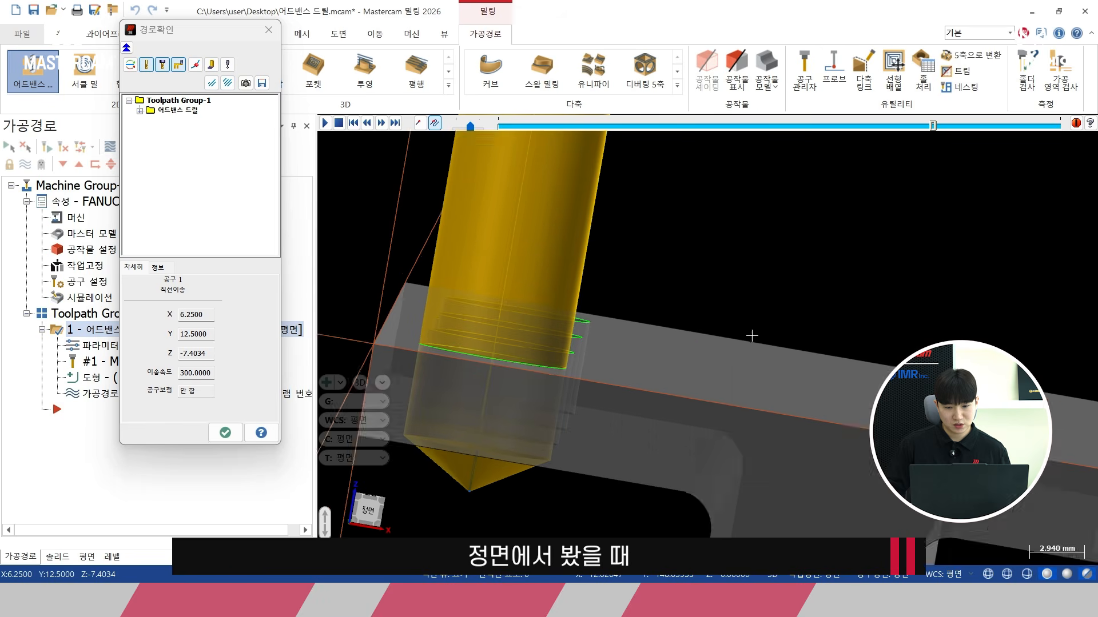
right_click(621, 370)
click(660, 180)
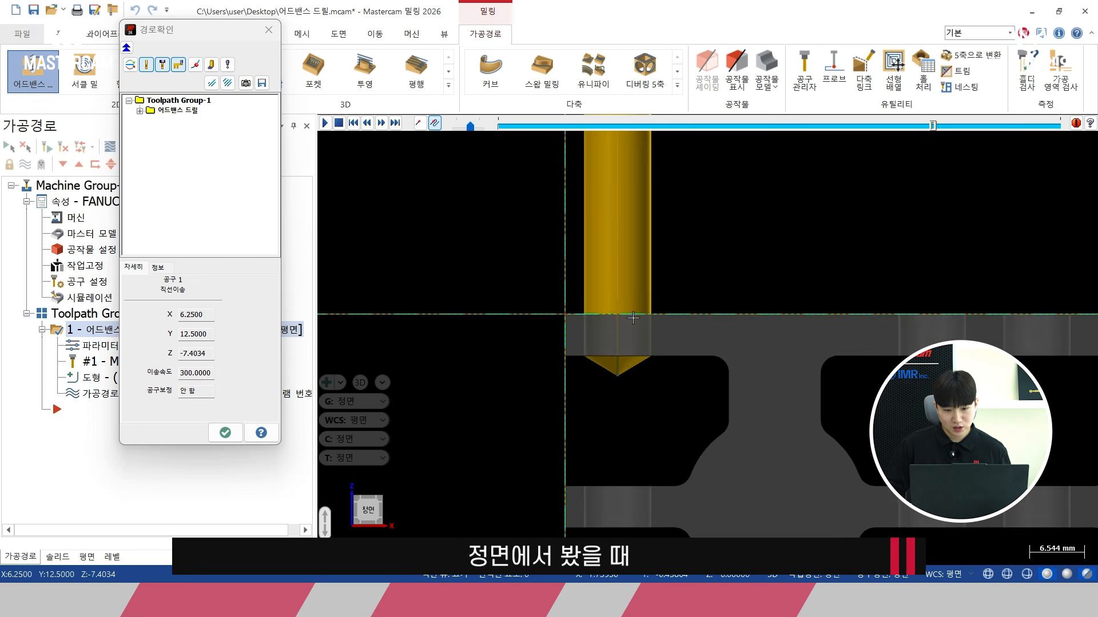
scroll(640, 364, up, 3)
click(224, 431)
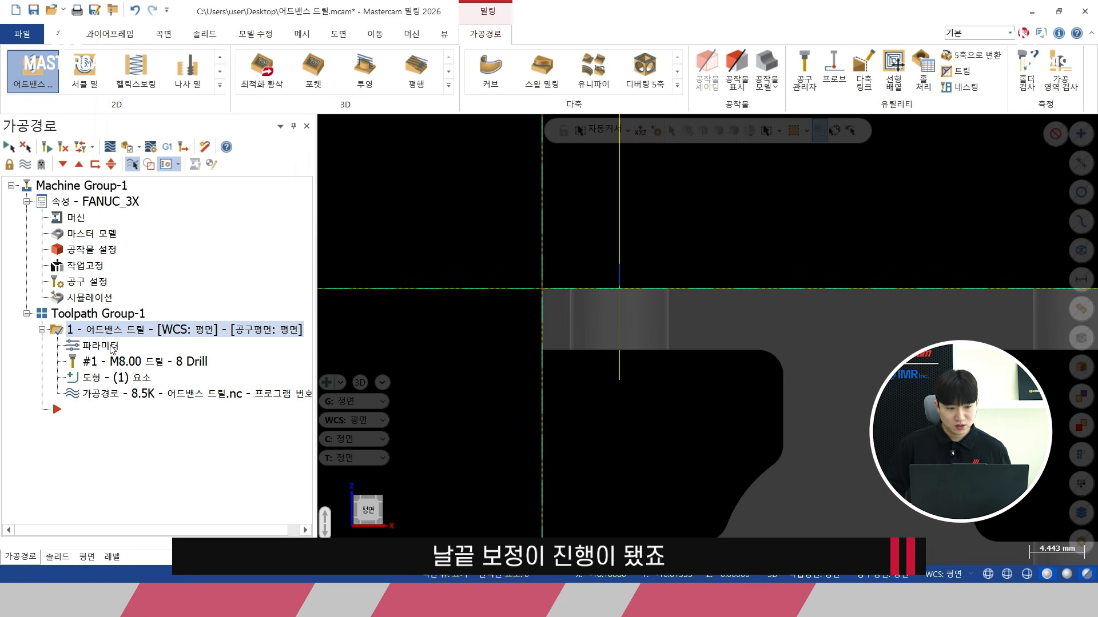
Step: Set the -5 depth segment's extension depth (확장 깊이) to -1 with tip compensation on, and accept the parameters
click(111, 348)
click(590, 297)
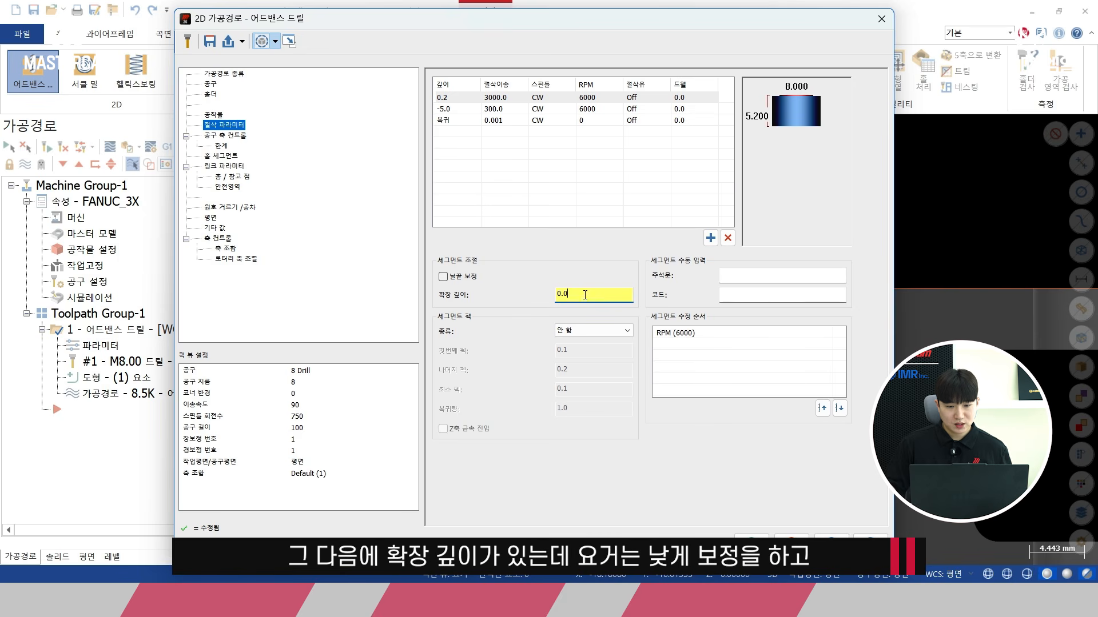
click(460, 277)
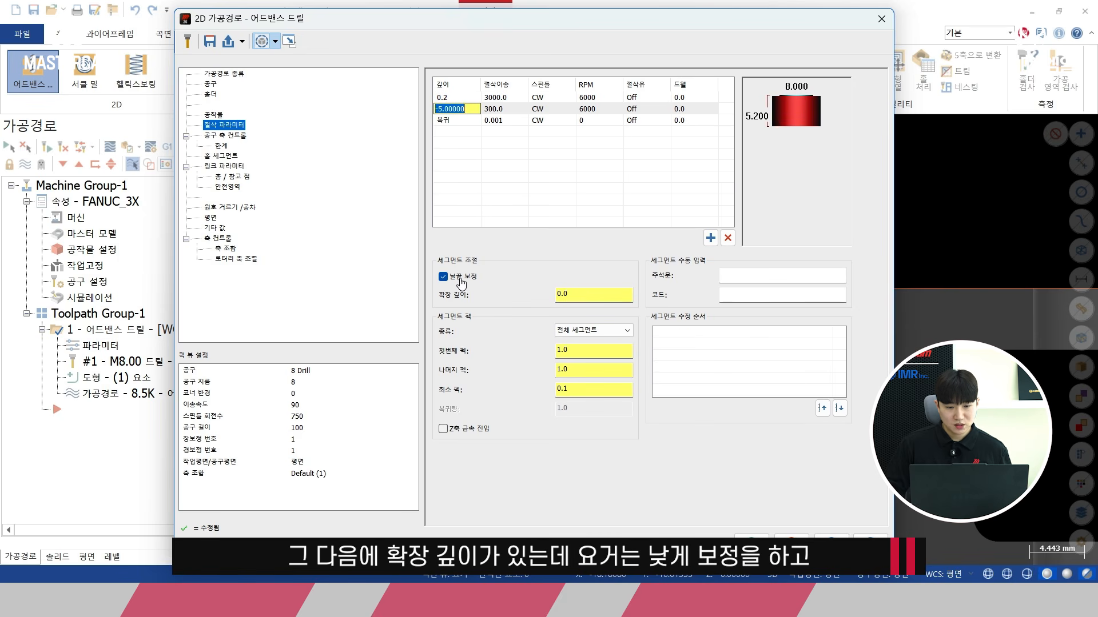
click(553, 294)
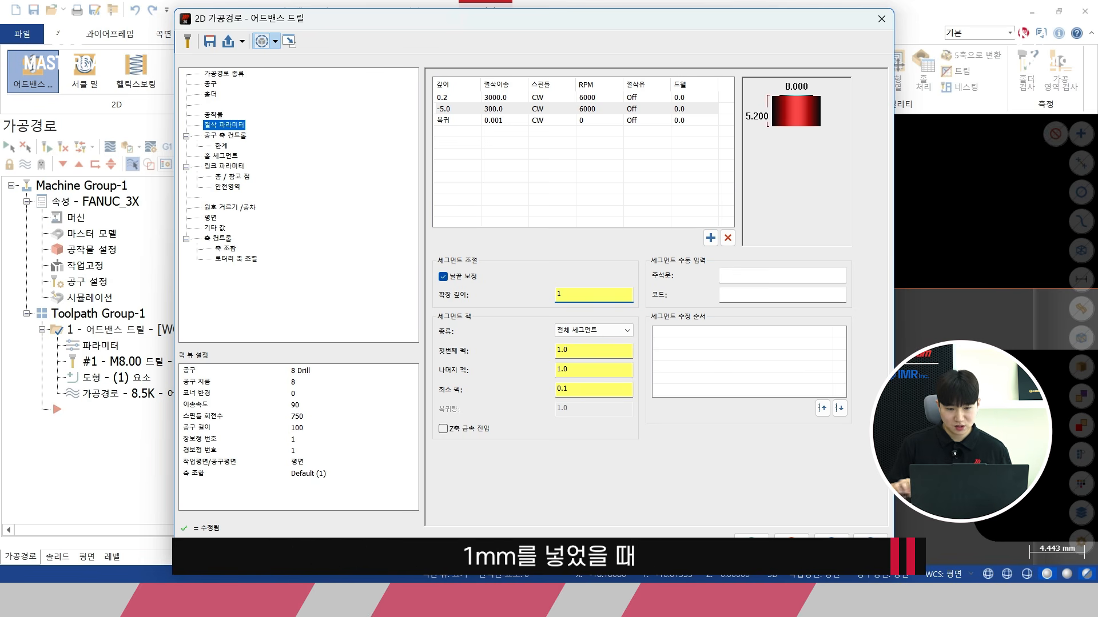
drag(573, 24, 213, 16)
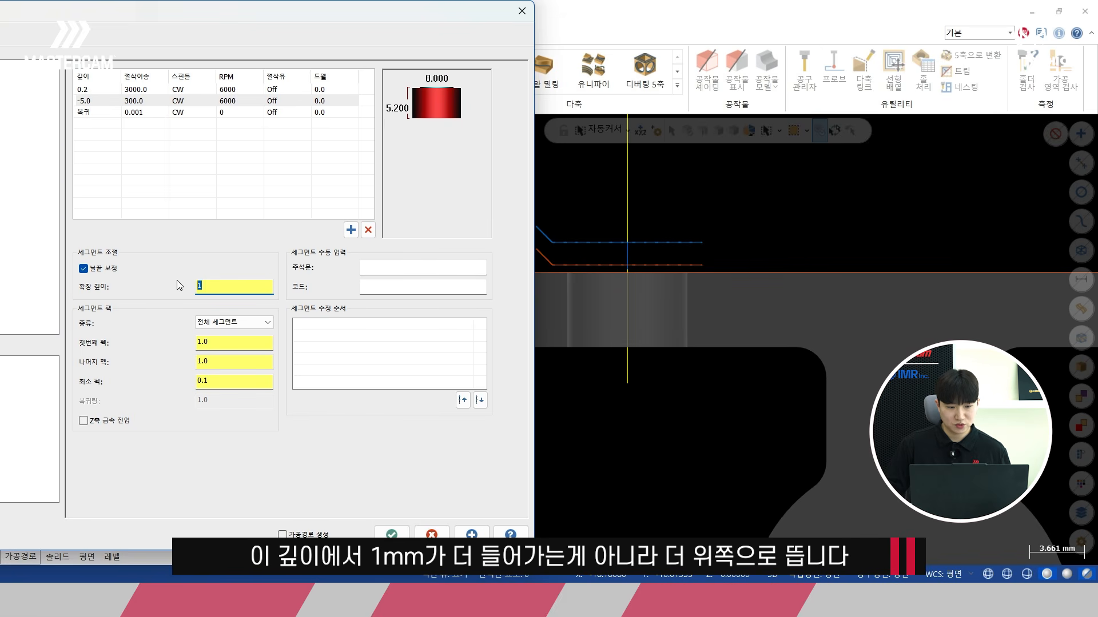
text(-1)
key(Return)
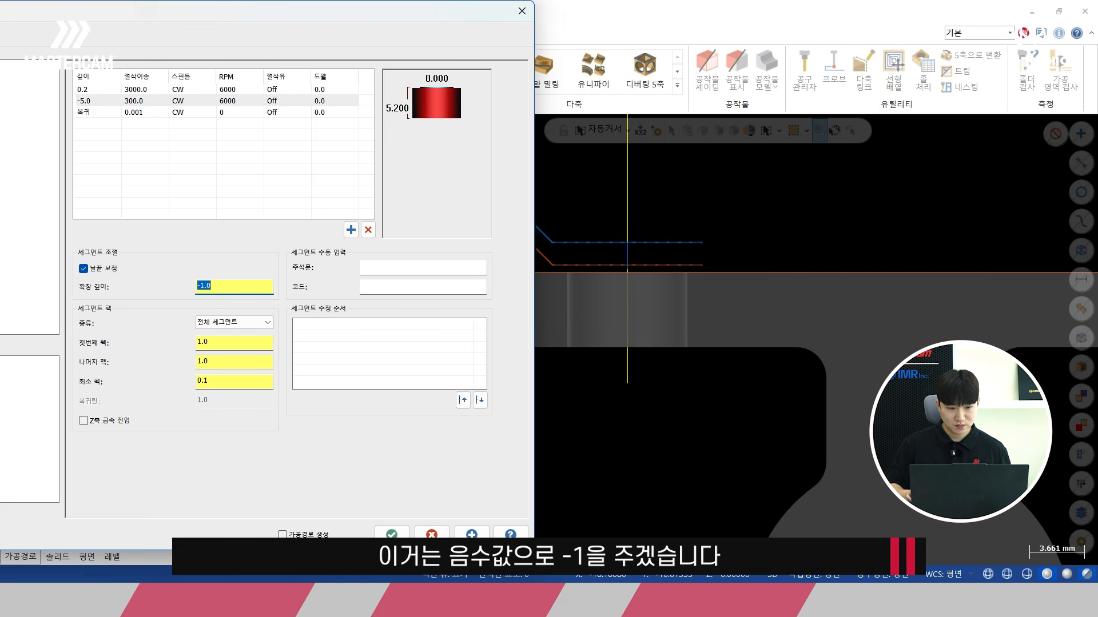
click(392, 534)
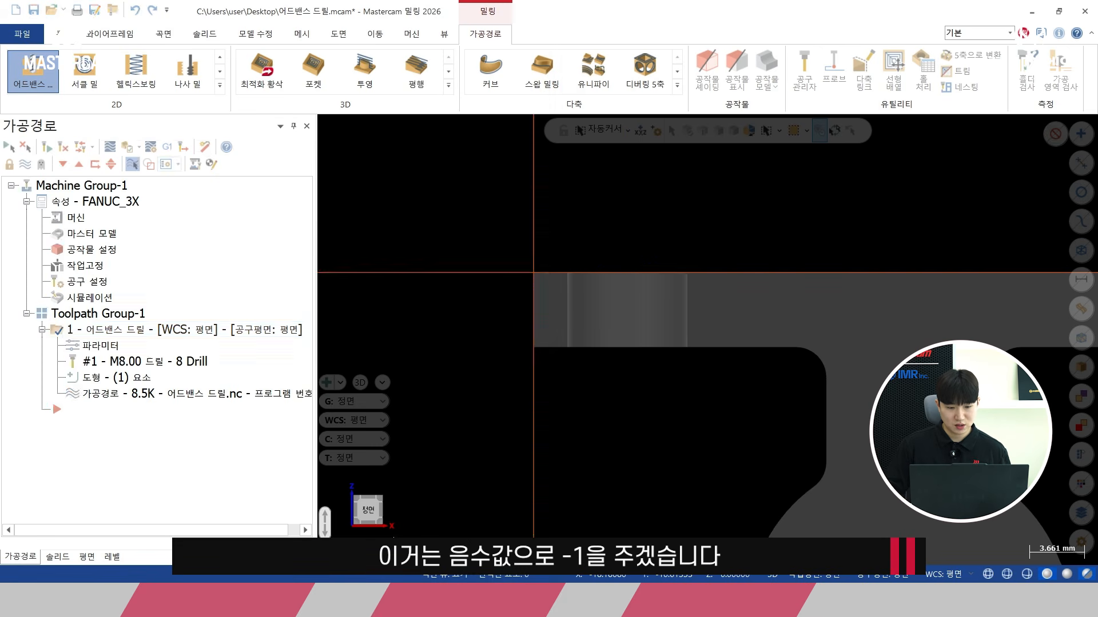
Step: Backplot the regenerated toolpath in front view and check how far the drill extends below the plate
click(109, 148)
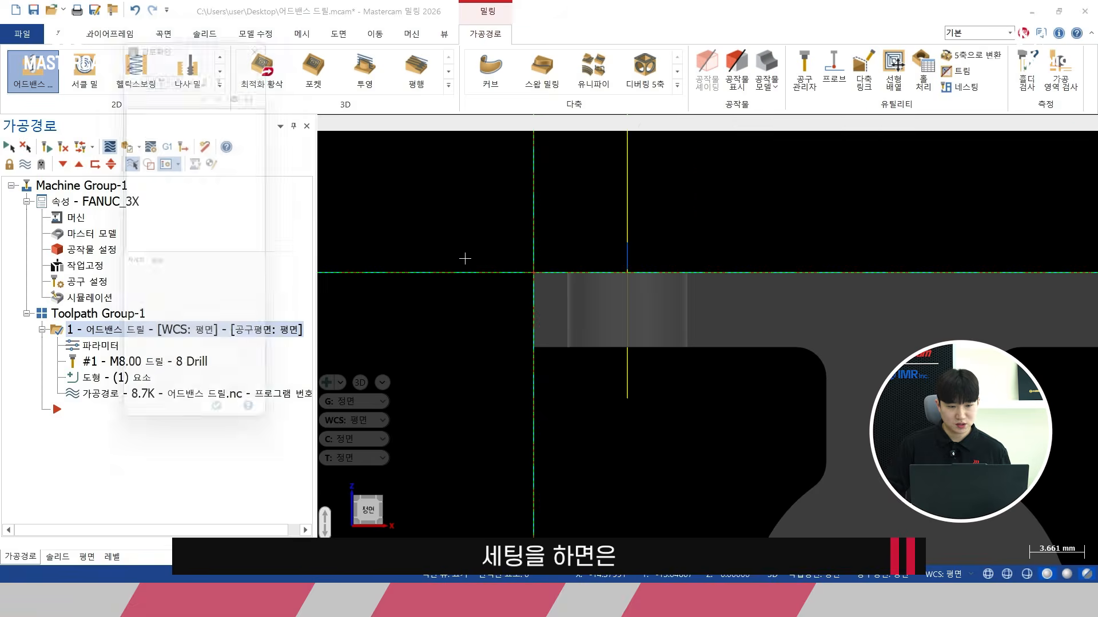
scroll(654, 368, up, 1)
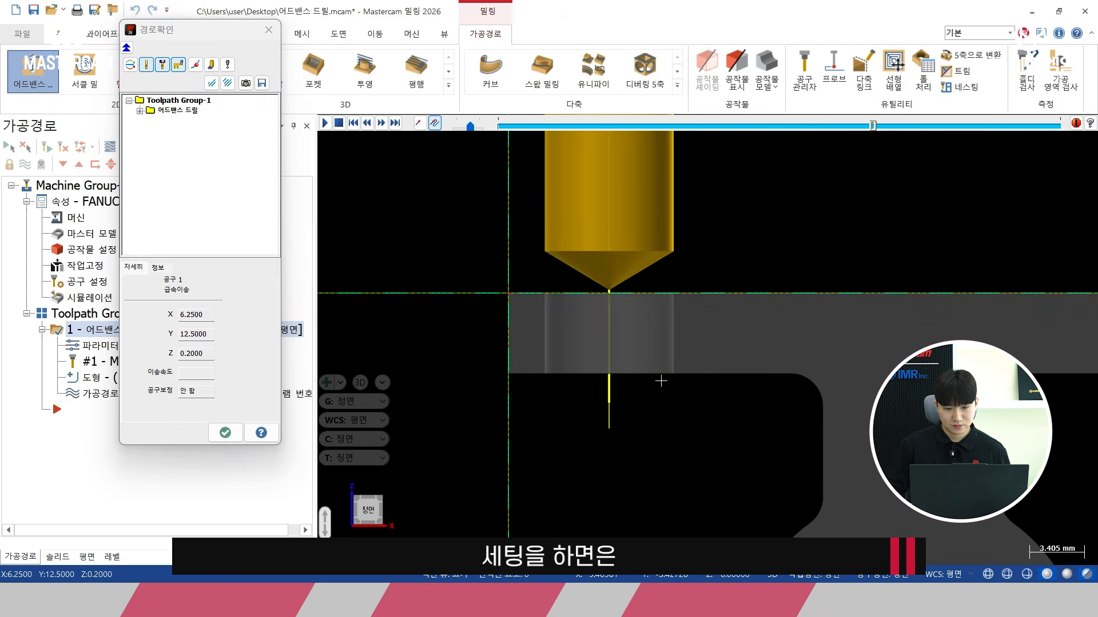
scroll(626, 380, up, 1)
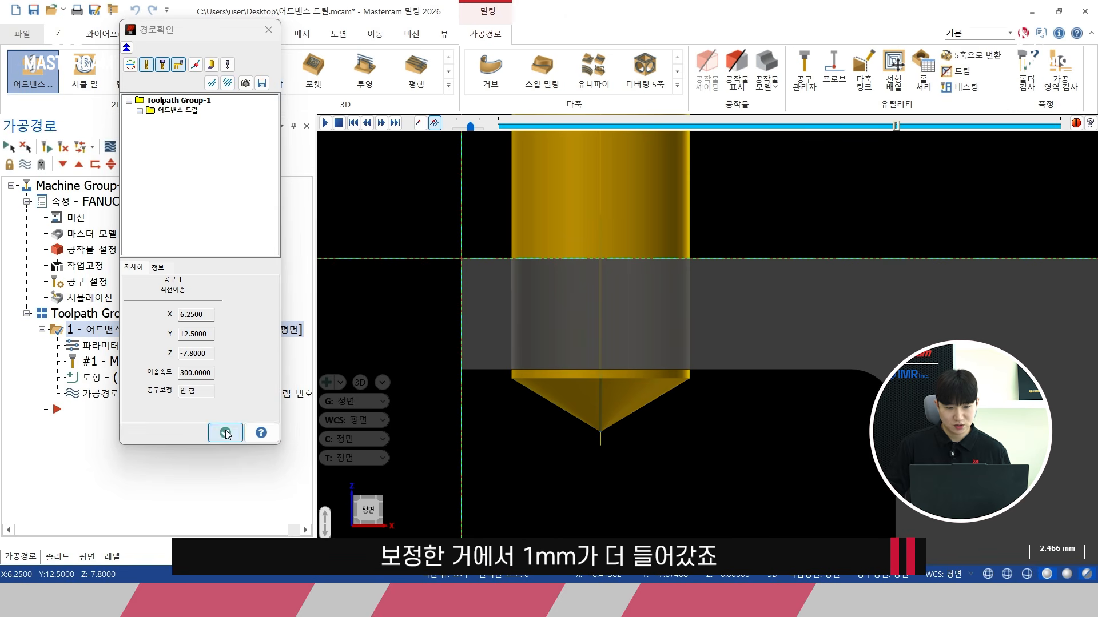
key(Escape)
Step: Reopen the advanced drill's cut parameters and insert a new segment directly before the retract (복귀) row
right_click(399, 198)
click(440, 324)
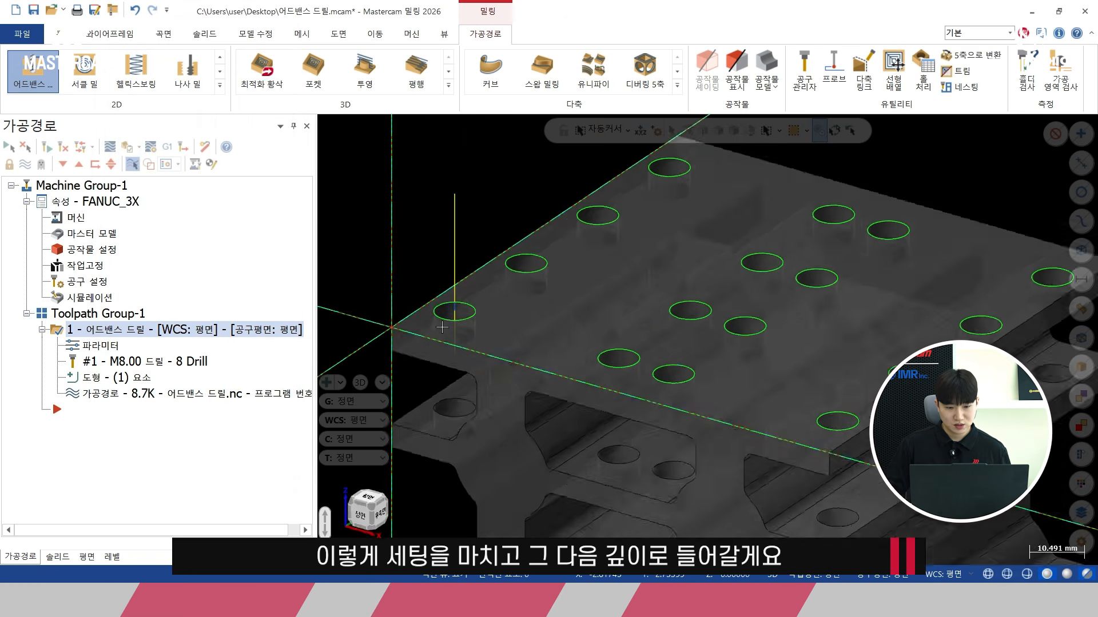
click(108, 350)
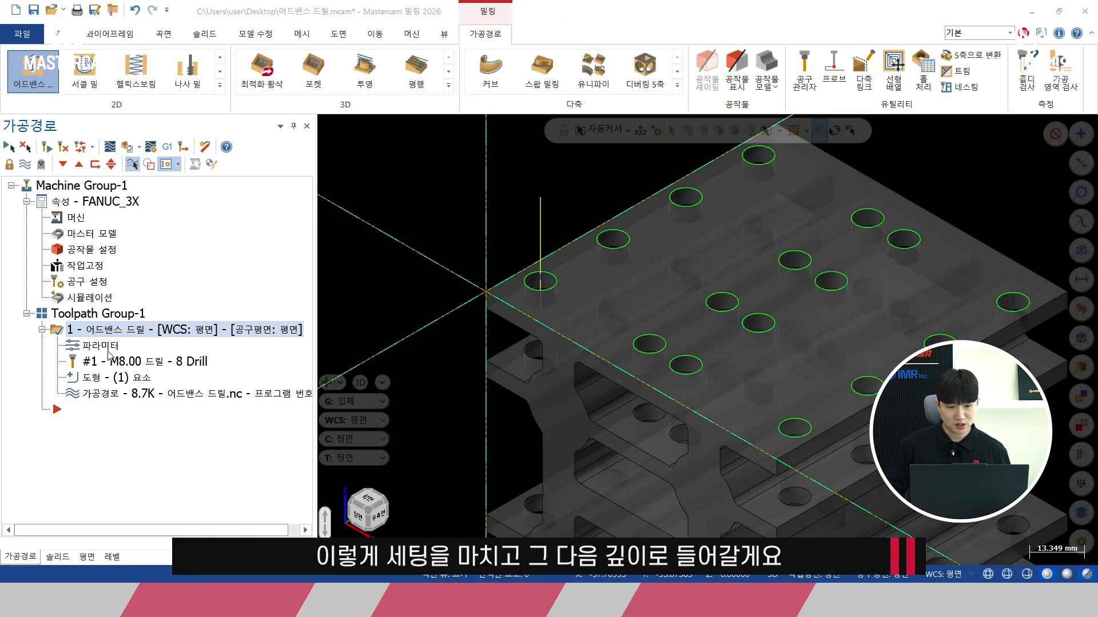
drag(180, 10, 542, 44)
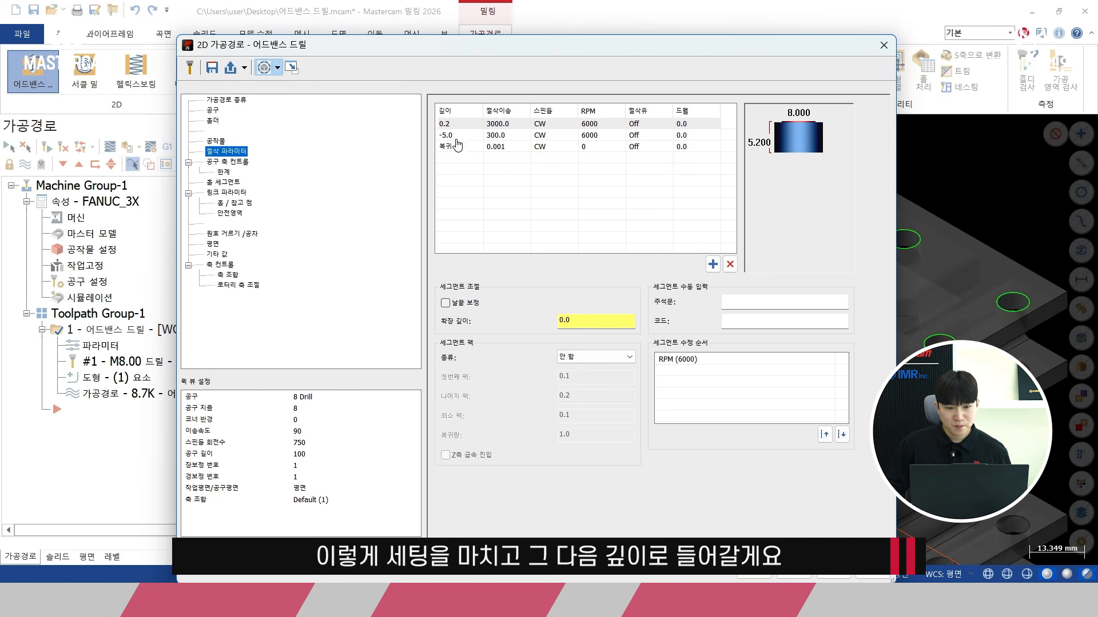
click(456, 137)
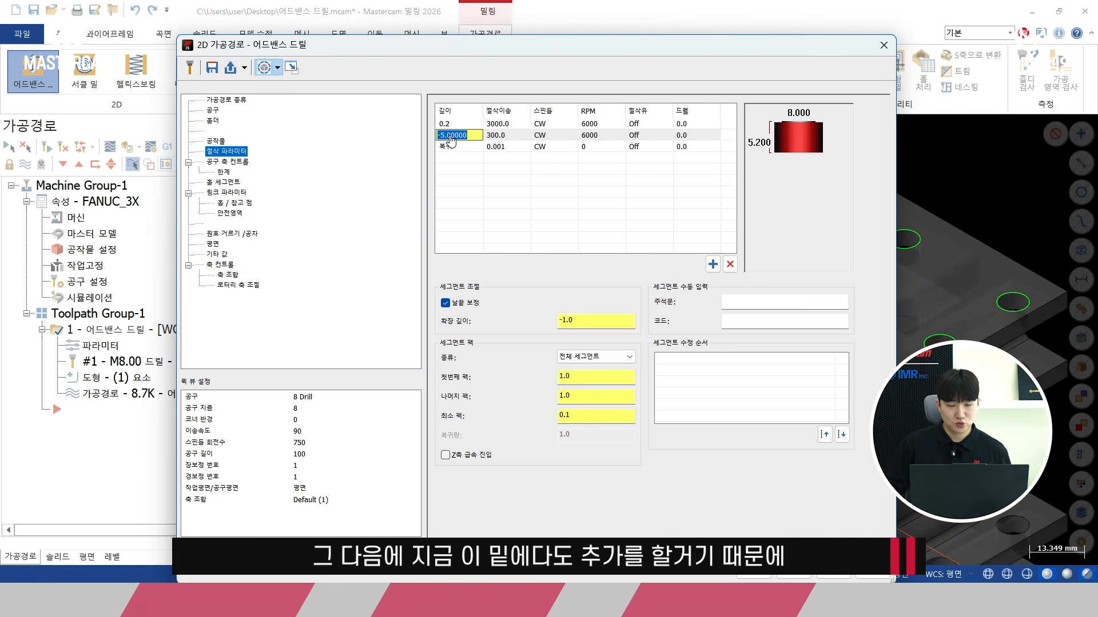
click(445, 146)
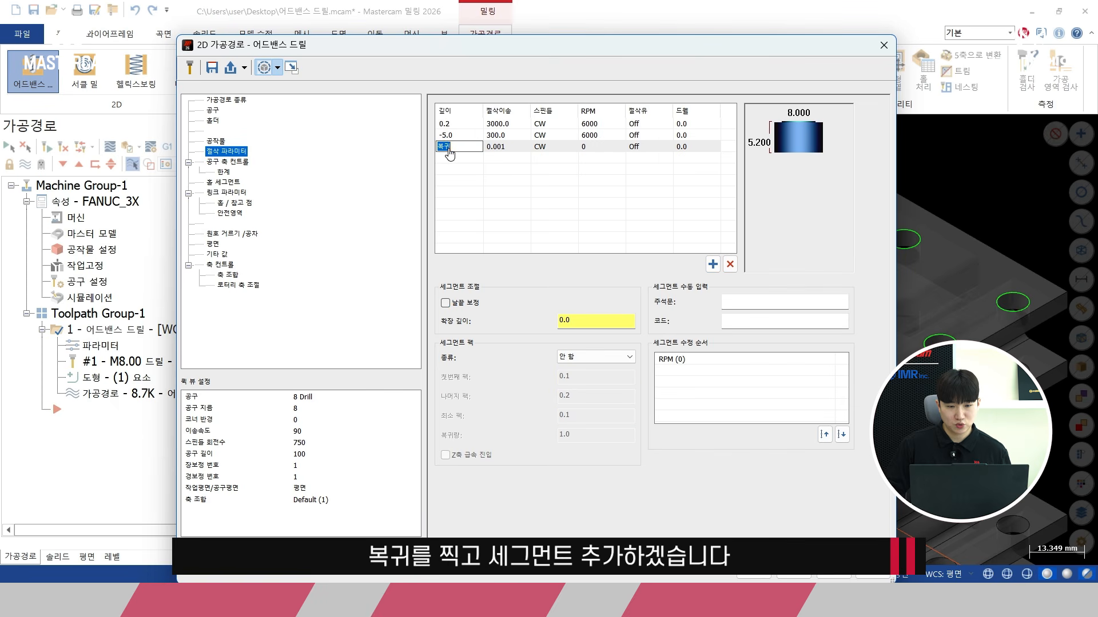
click(712, 265)
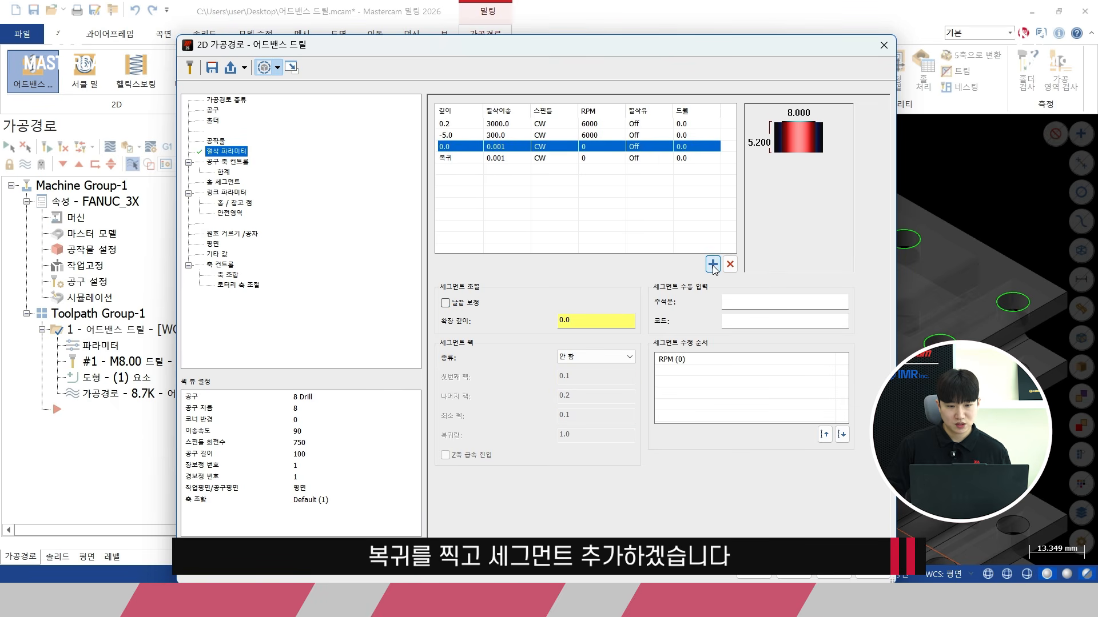
Step: Set the new segment's depth to -20.5 by picking the Z coordinate of the lower plate's hole rim
click(453, 147)
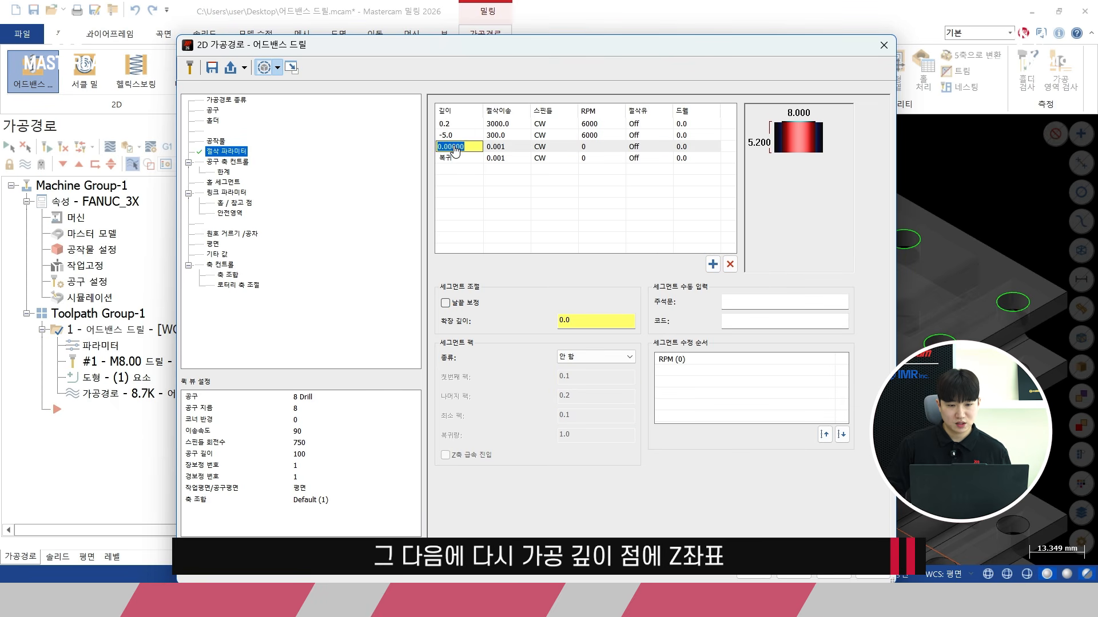
right_click(455, 151)
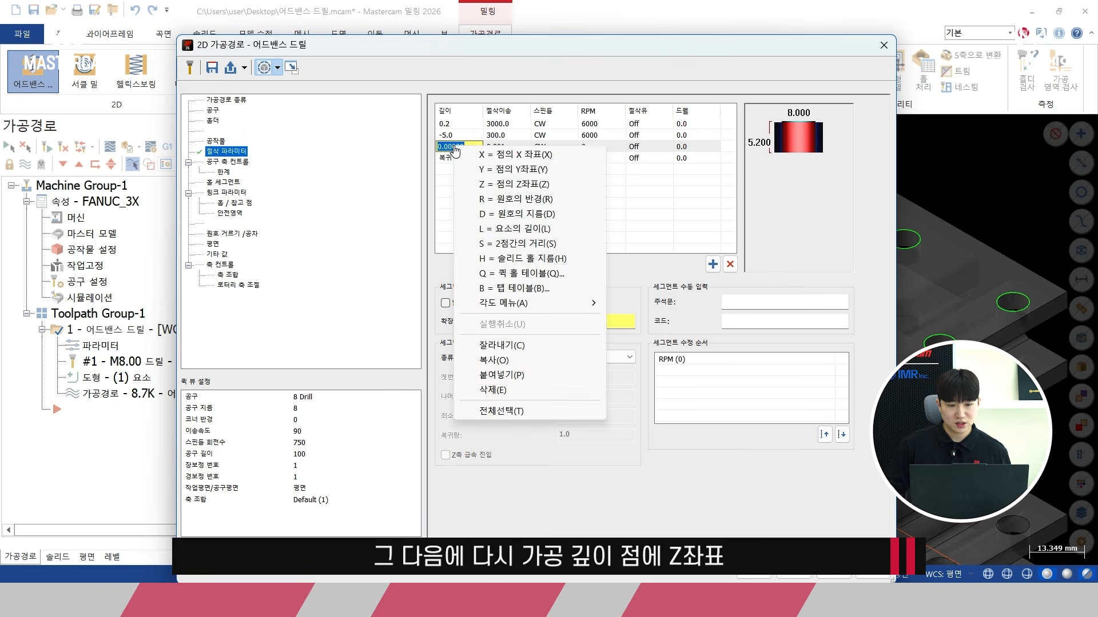
click(517, 184)
middle_drag(563, 284, 627, 212)
scroll(532, 389, up, 4)
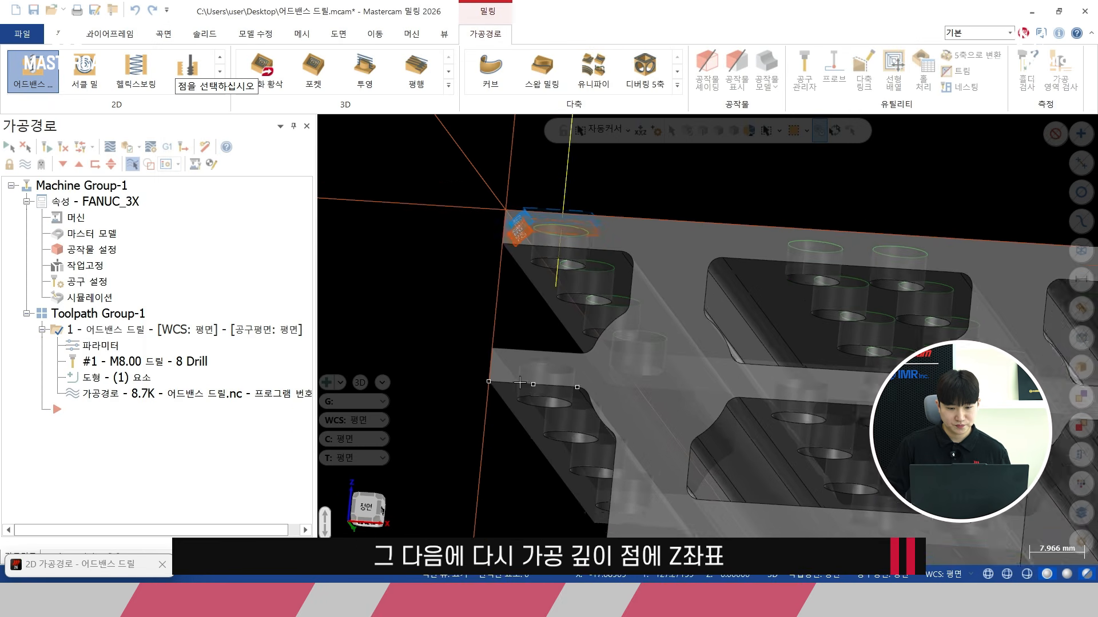
scroll(534, 400, up, 1)
middle_drag(537, 387, 522, 411)
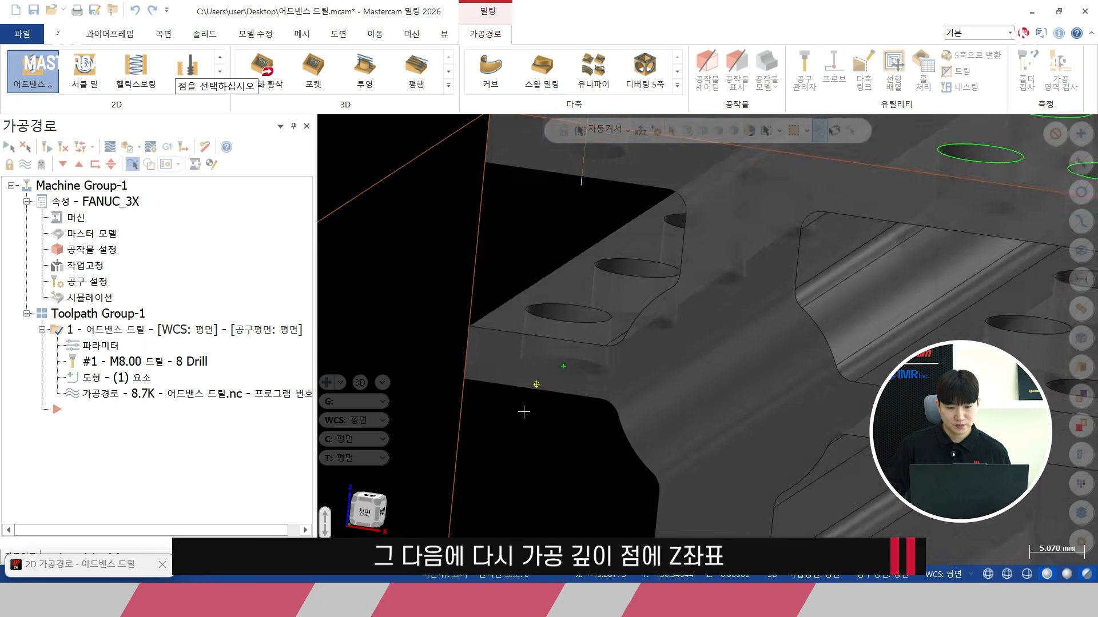
click(556, 320)
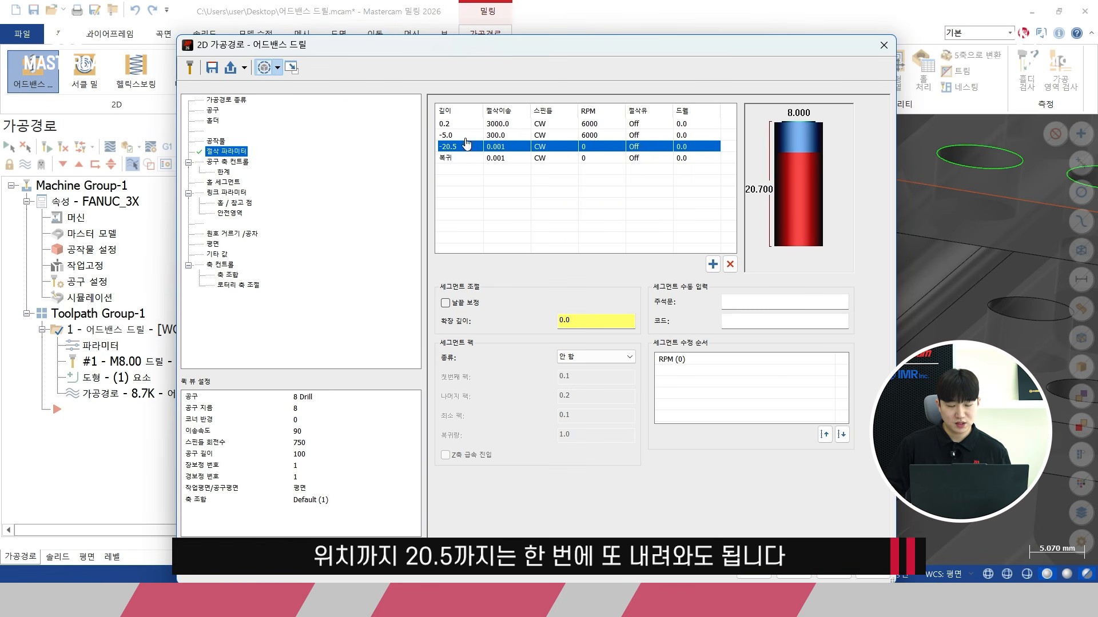
Step: Give the -20.5 depth segment a feed rate of 3000 and a spindle speed of 6000 RPM
click(504, 139)
click(504, 139)
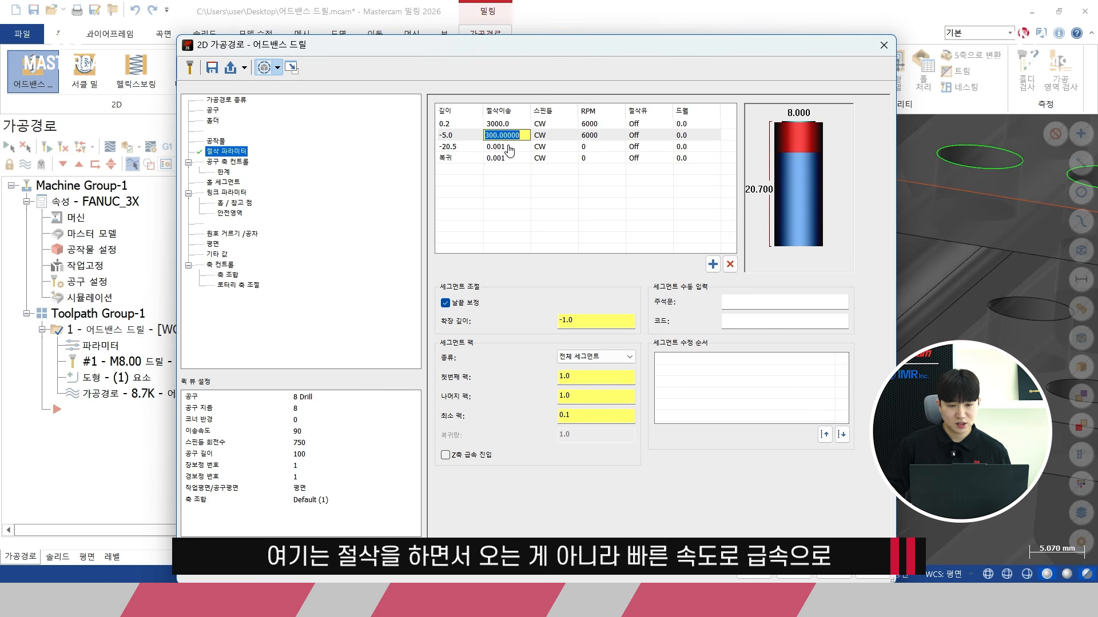
click(509, 148)
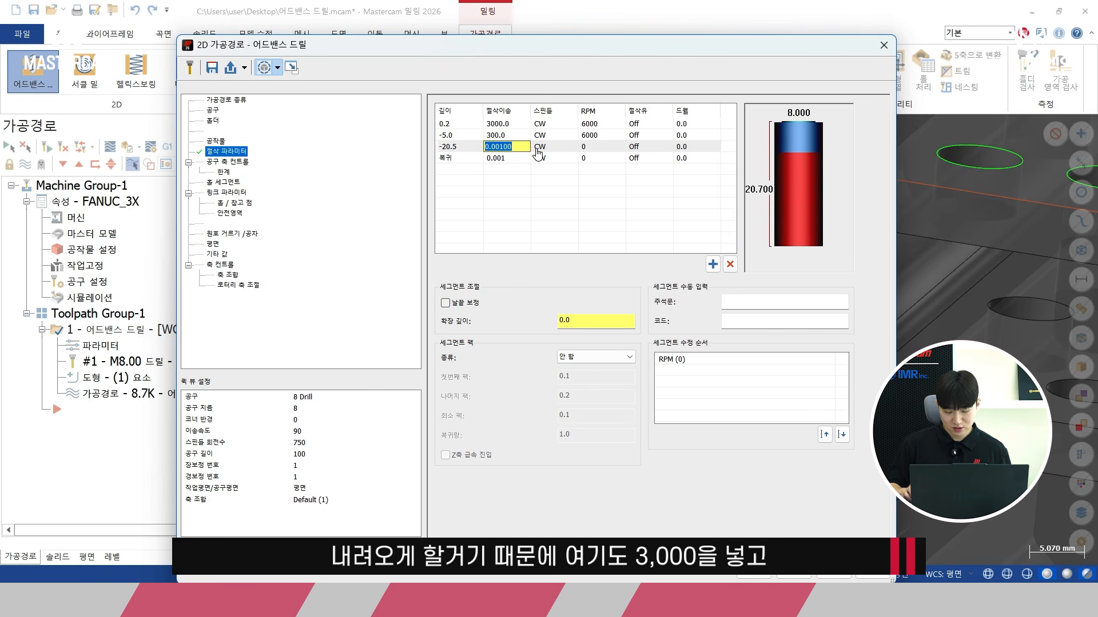
text(3000)
key(Return)
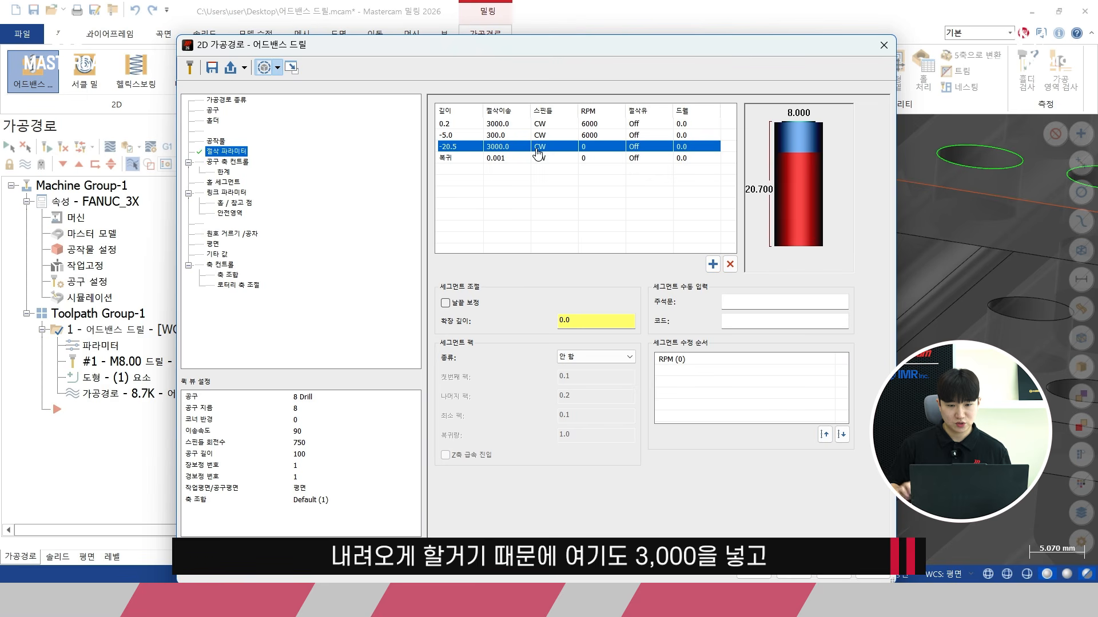
click(595, 148)
text(6000)
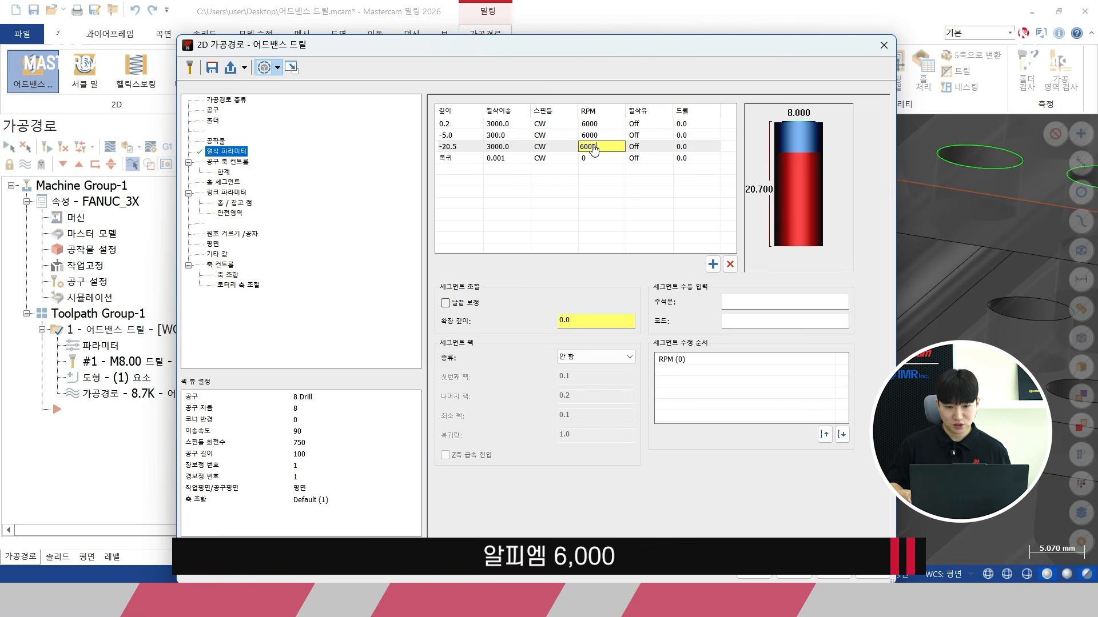
key(Return)
Step: Change the new segment's depth to -20, accept the parameters and regenerate the toolpath
click(474, 149)
click(474, 150)
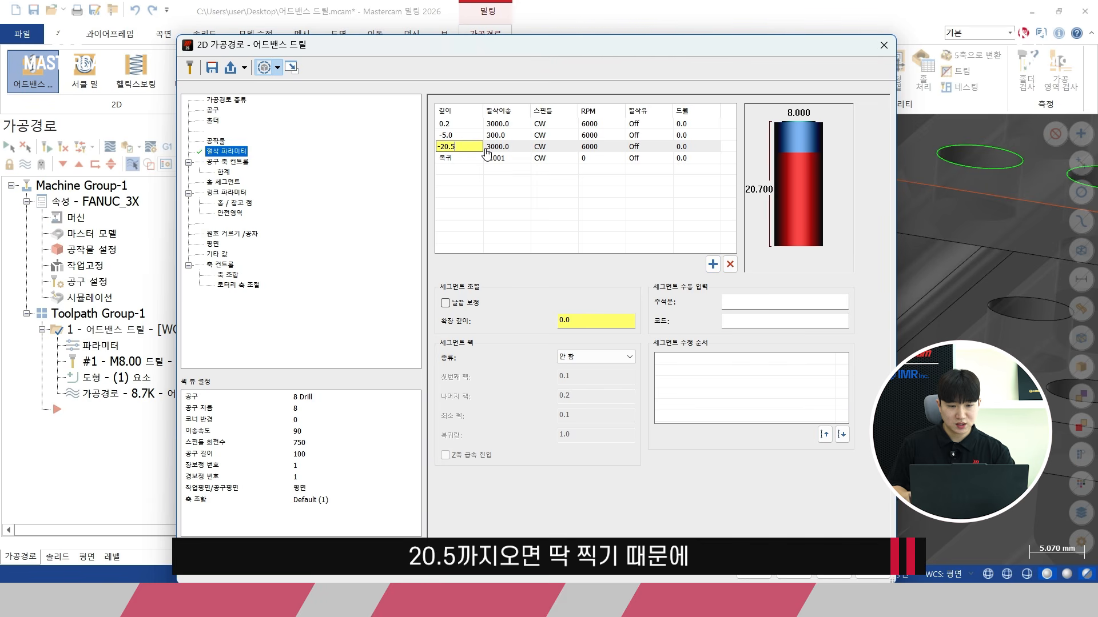
key(Return)
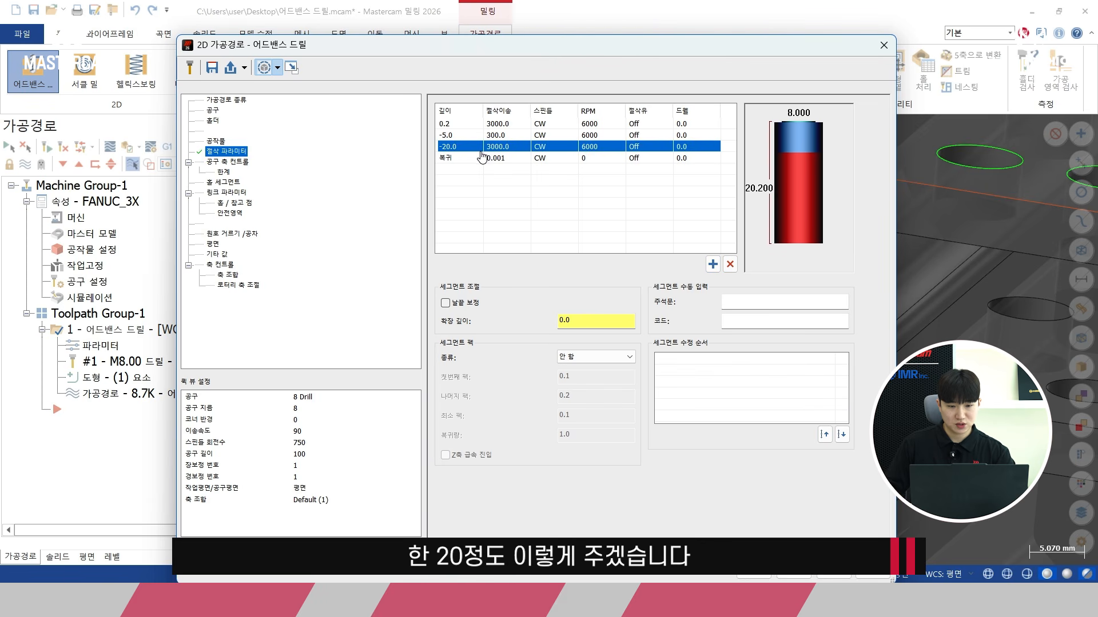
click(754, 573)
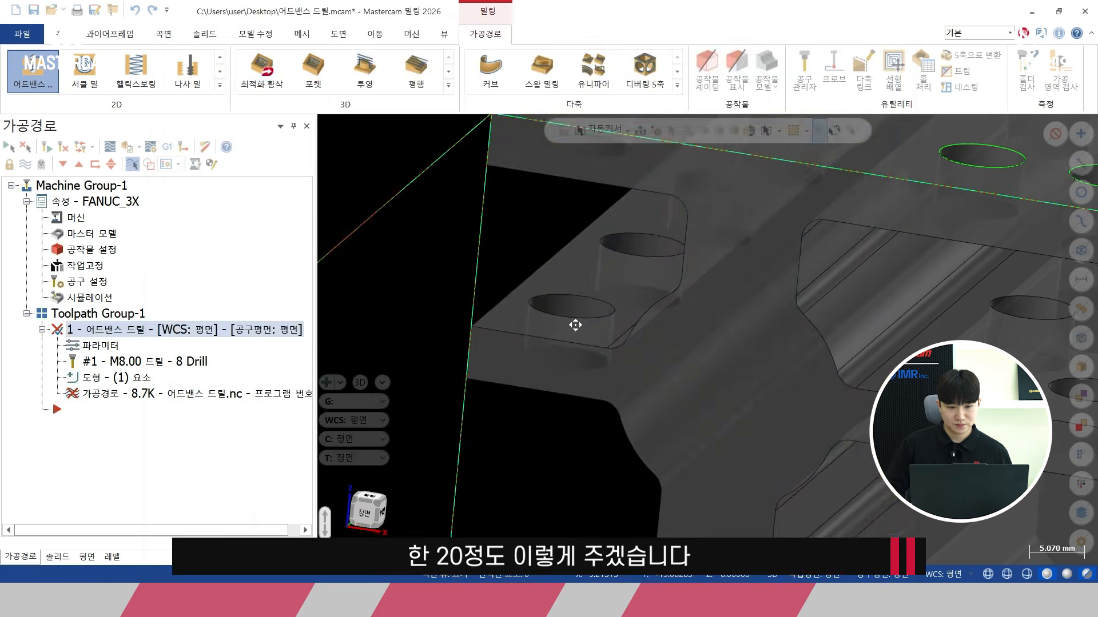
scroll(567, 331, down, 2)
click(46, 147)
Step: Backplot the regenerated drill toolpath and step to the -20 depth move to check its position and feed rate
click(107, 147)
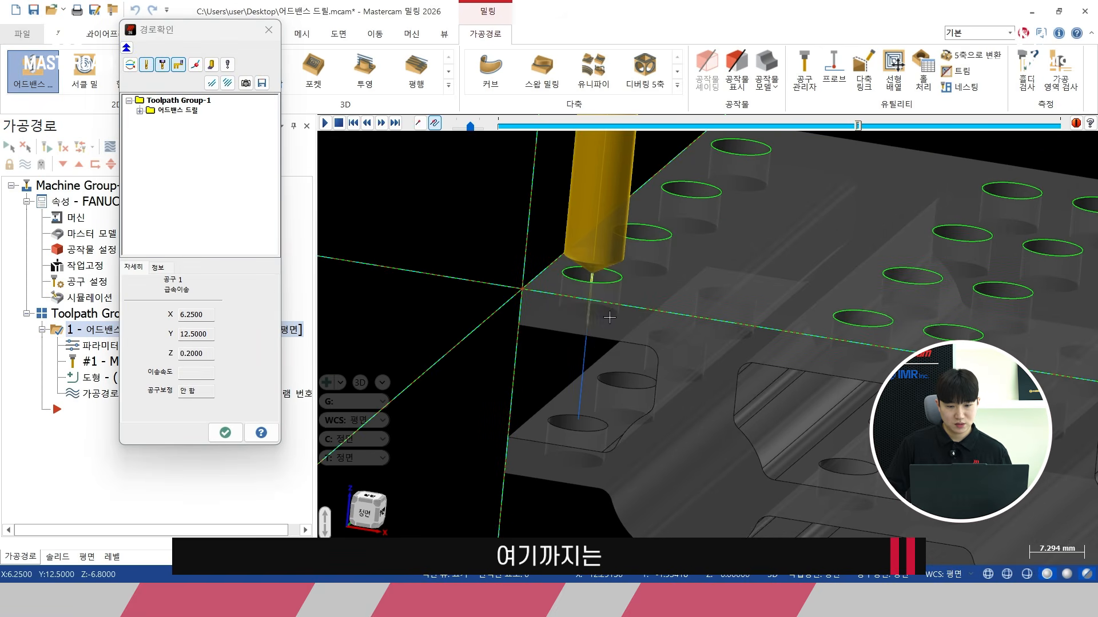
key(s)
key(s)
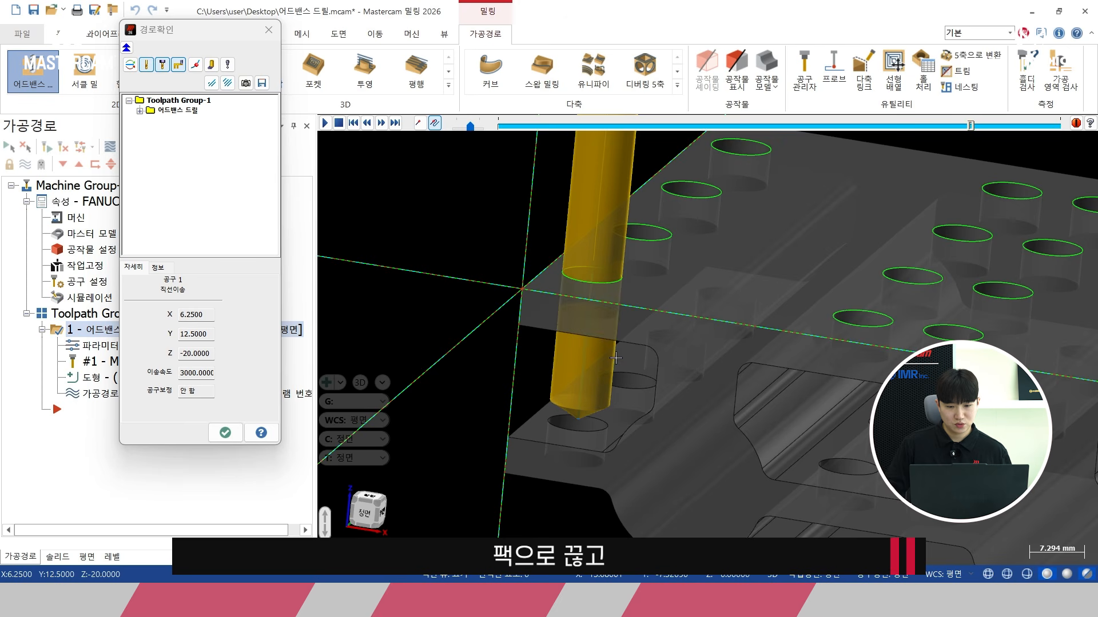
middle_drag(586, 360, 598, 340)
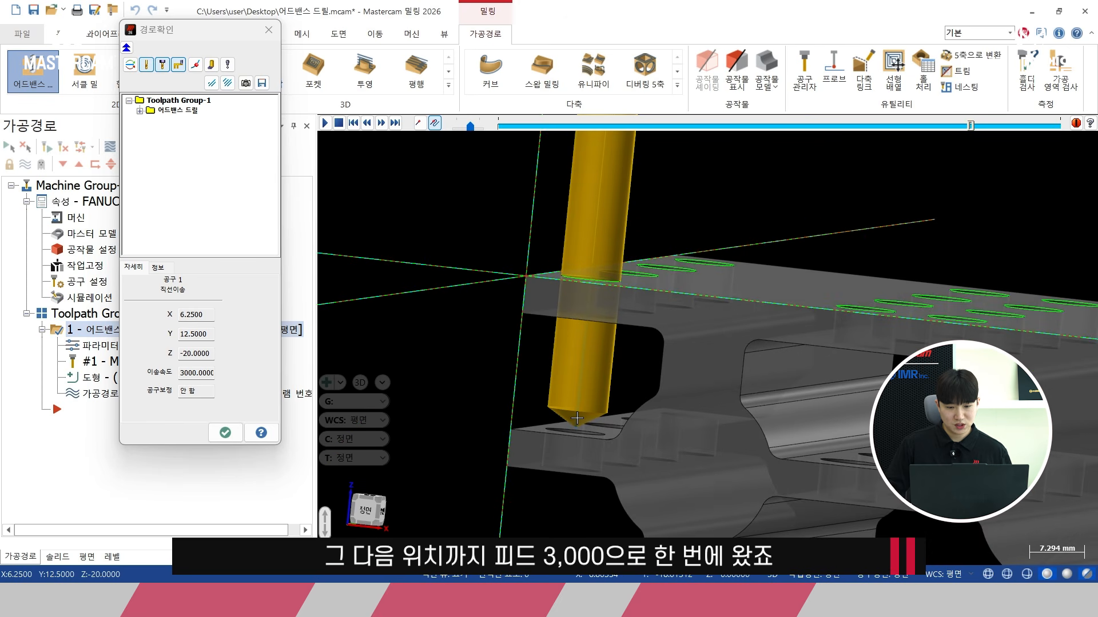
drag(179, 372, 216, 373)
Step: Examine the gap between the drill tip and the lower plate in the front view, and close the backplot
right_click(486, 379)
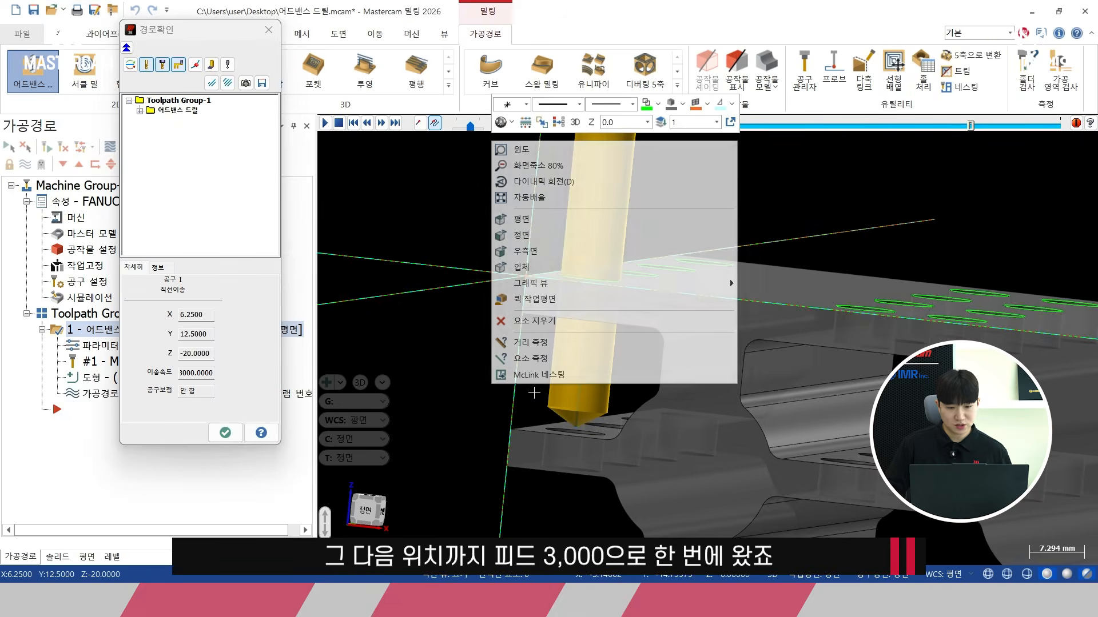
click(546, 236)
scroll(556, 225, up, 5)
scroll(555, 224, down, 2)
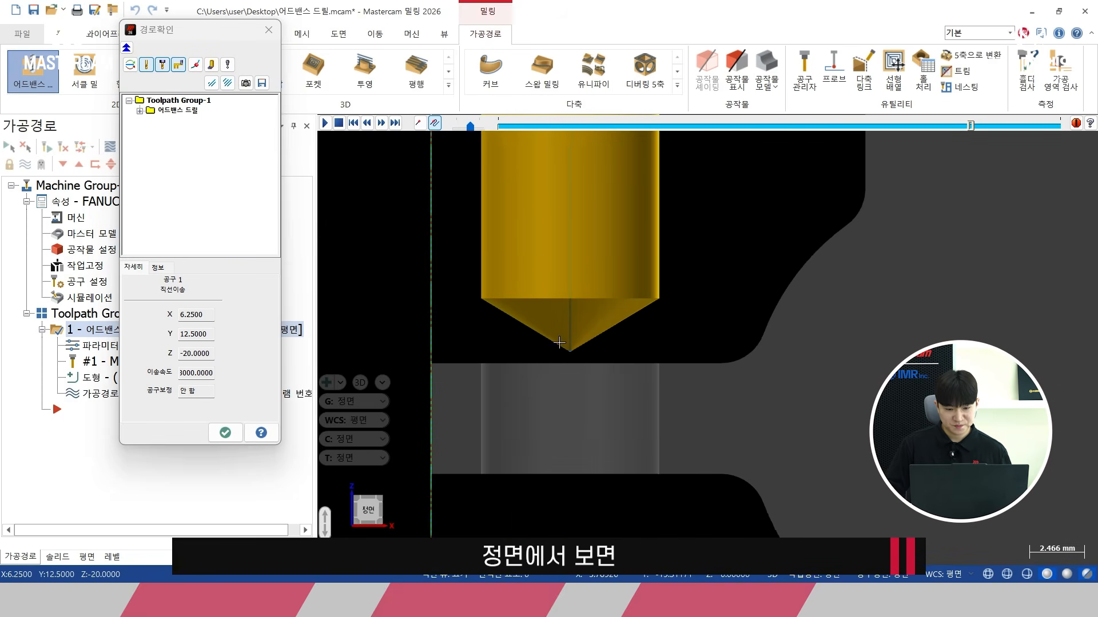
scroll(487, 370, up, 4)
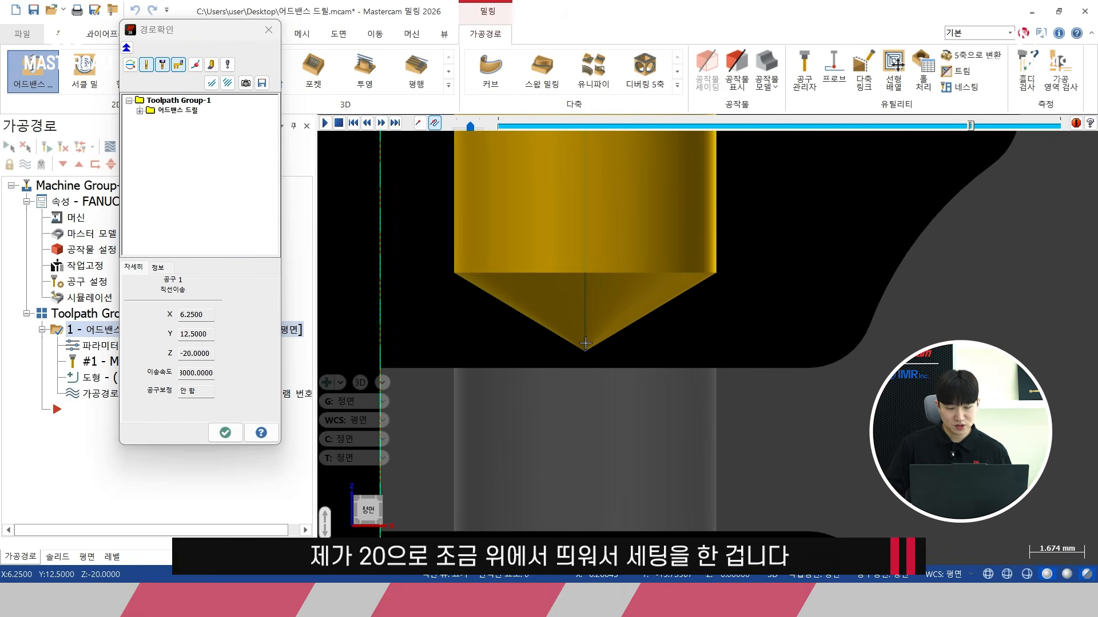
click(224, 432)
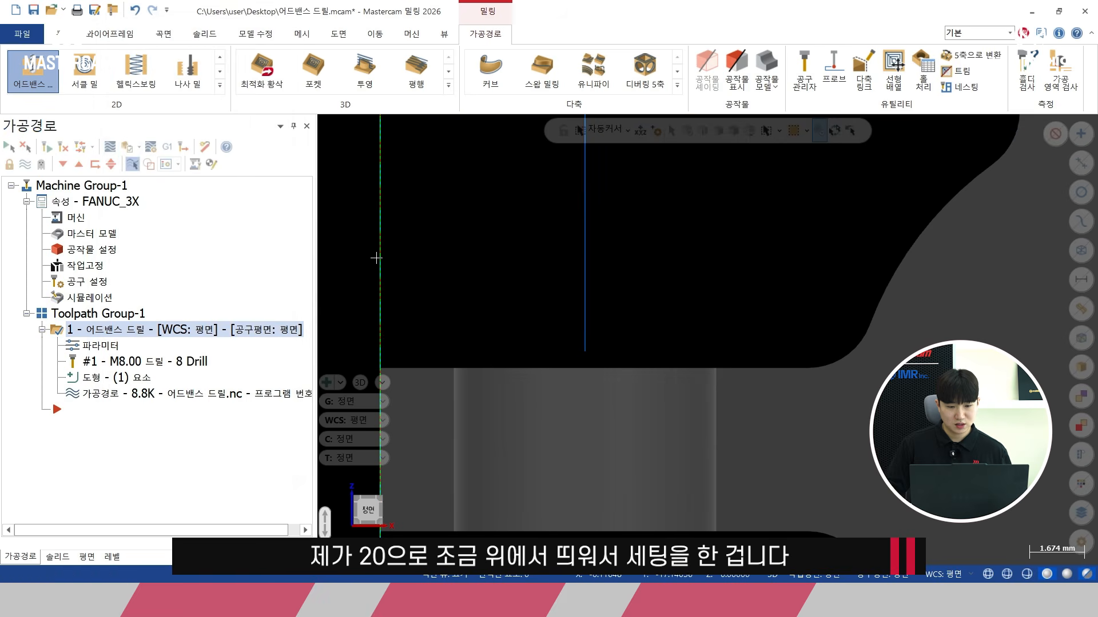
Step: Reopen the advanced drill's cut parameters and insert a new segment between the -20 depth and retract (복귀) rows
right_click(377, 257)
click(423, 368)
click(100, 346)
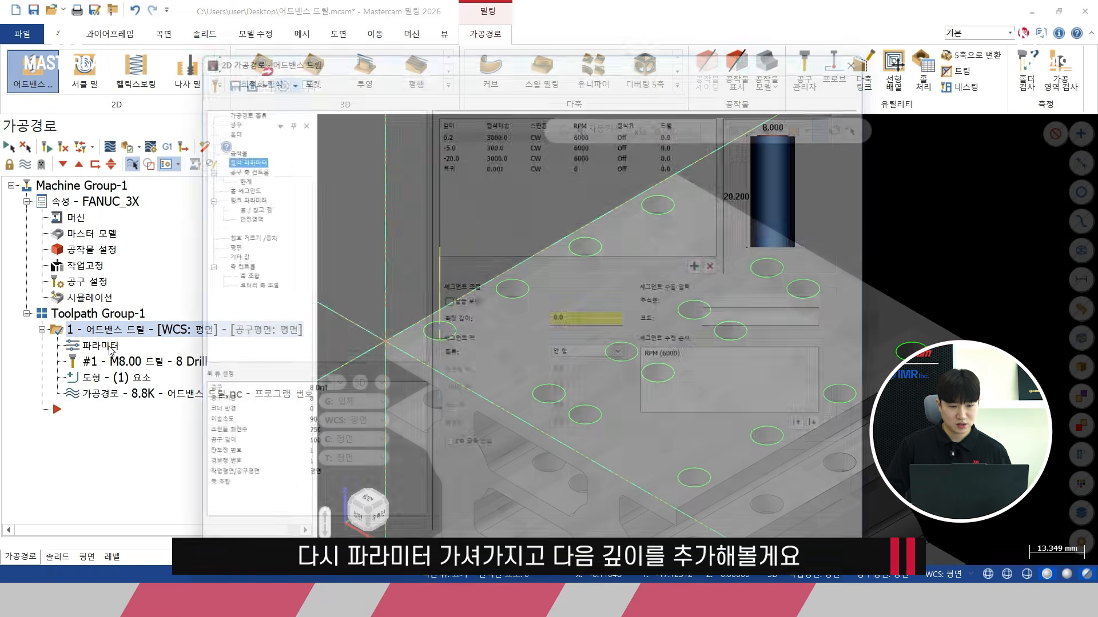
double_click(455, 159)
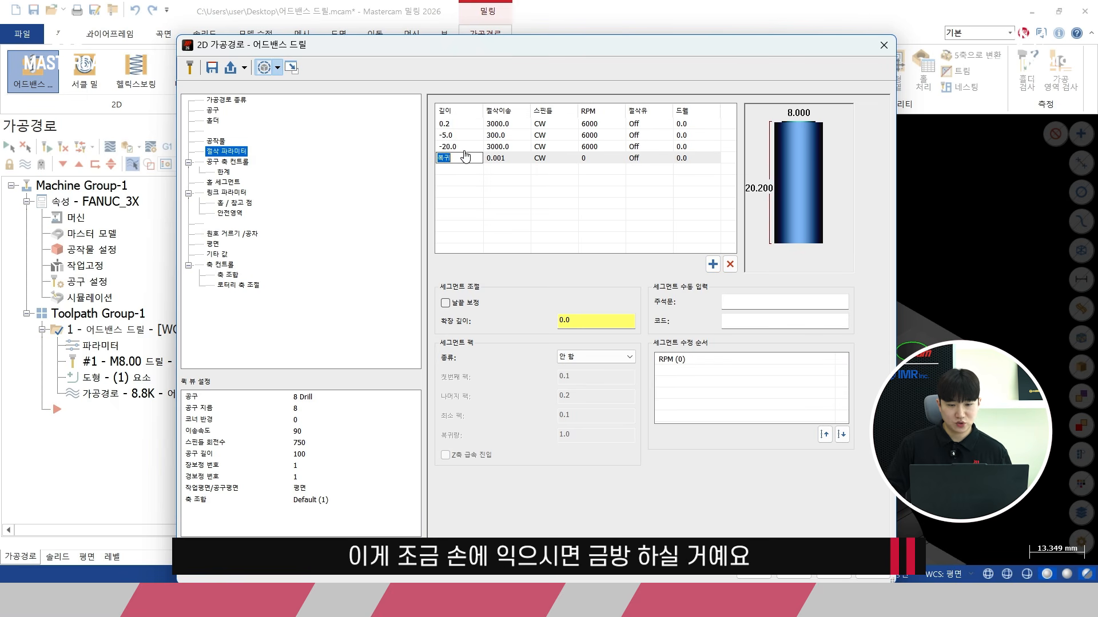
double_click(462, 149)
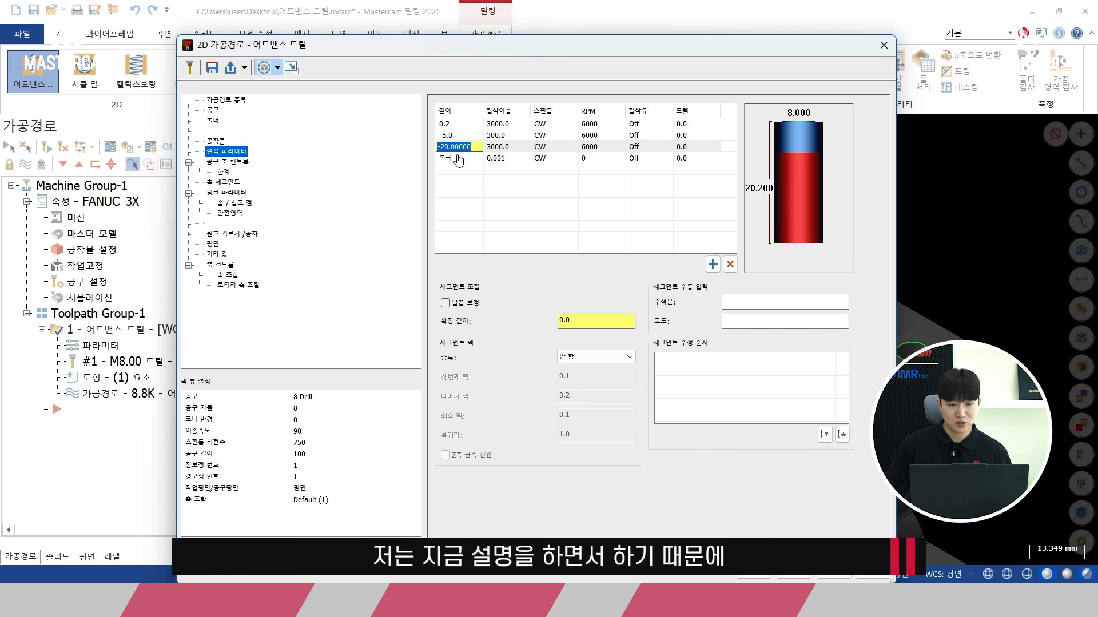
double_click(458, 160)
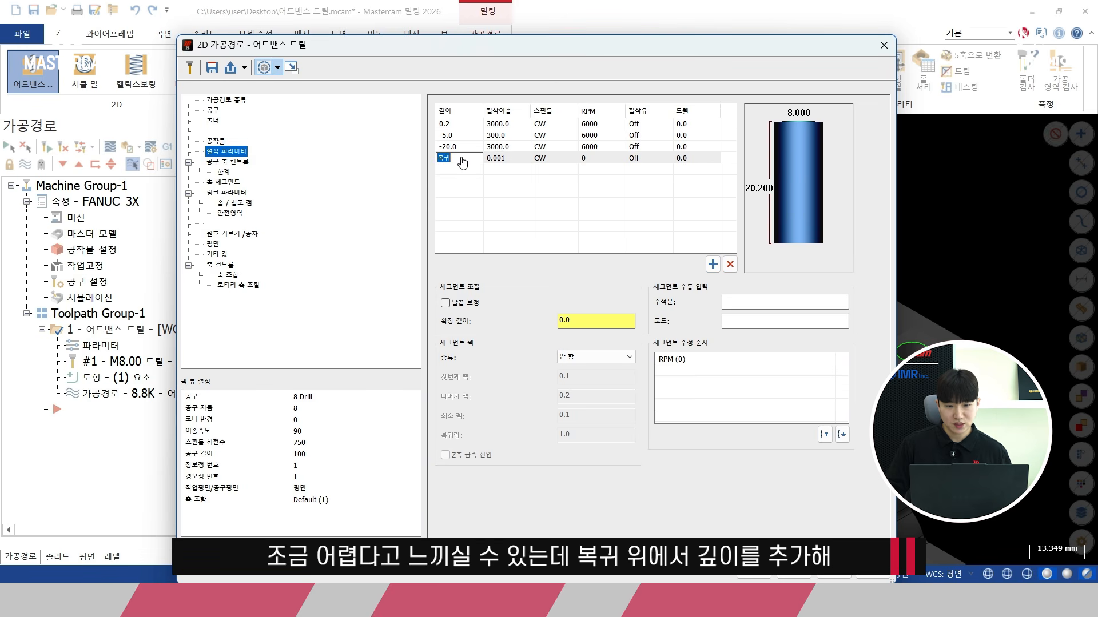
click(712, 264)
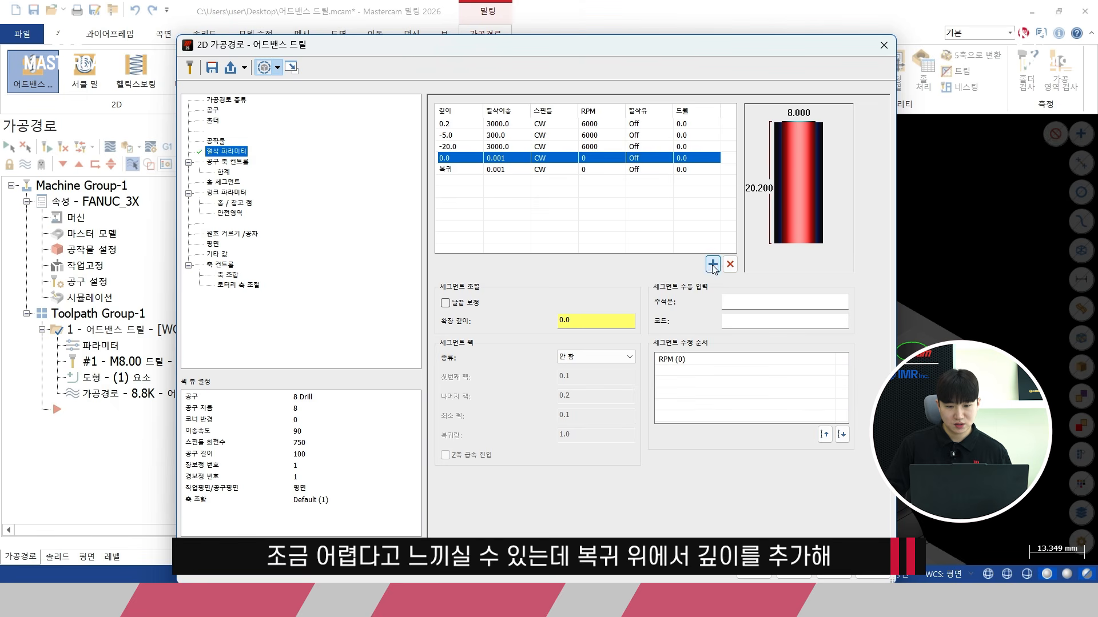
Step: Set the new segment's depth to -25.5 by picking the Z coordinate of the lower plate's bottom hole rim
double_click(454, 160)
right_click(453, 161)
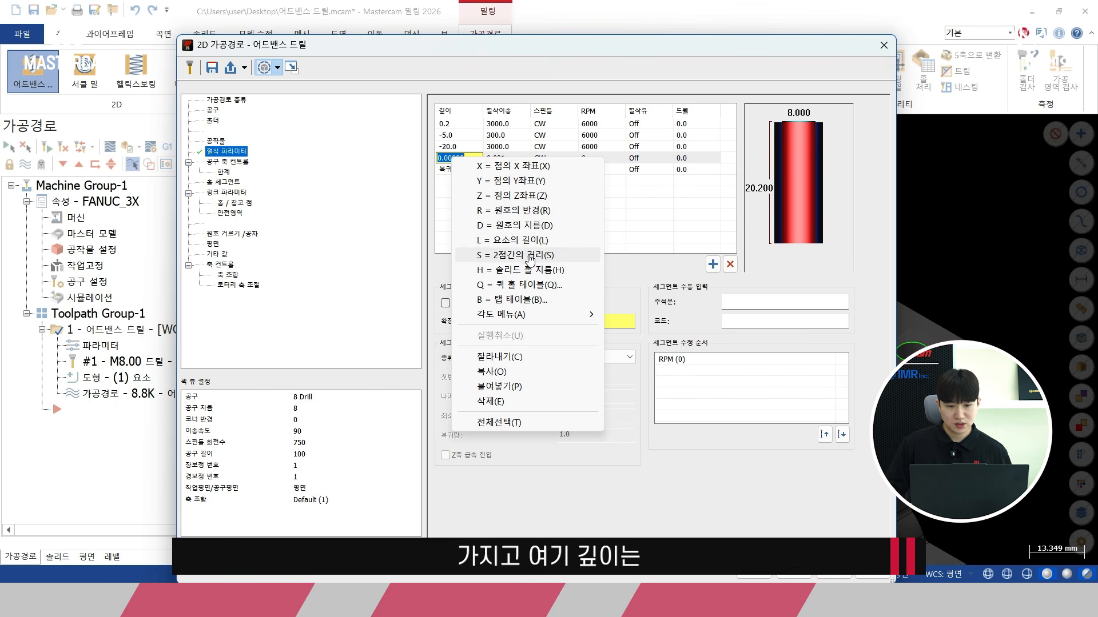
click(515, 195)
middle_drag(558, 344, 457, 218)
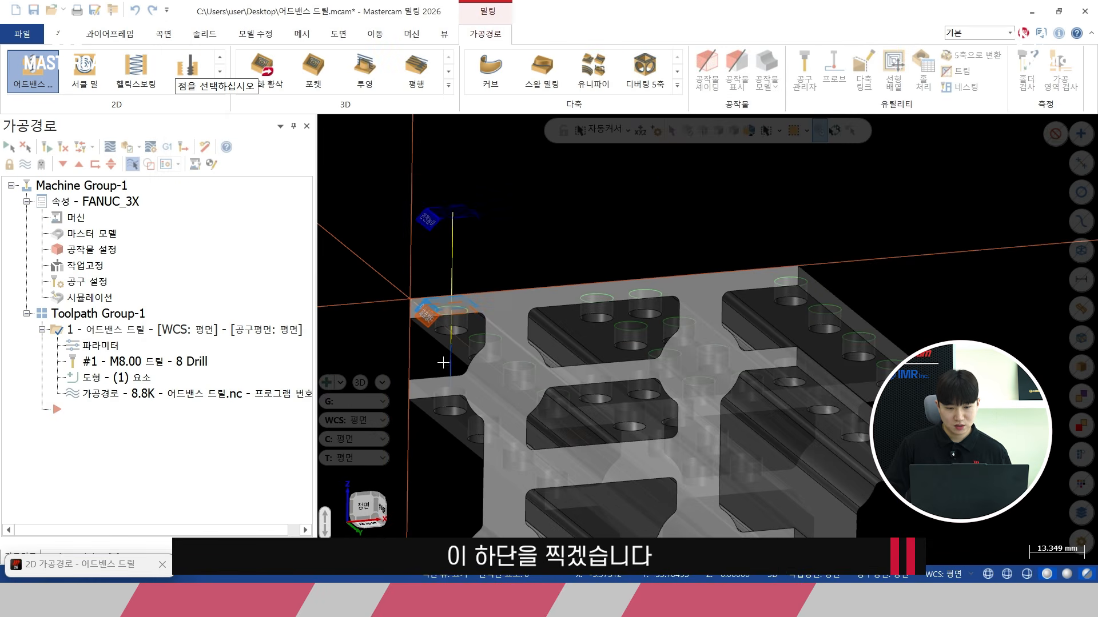
scroll(448, 416, up, 2)
click(447, 417)
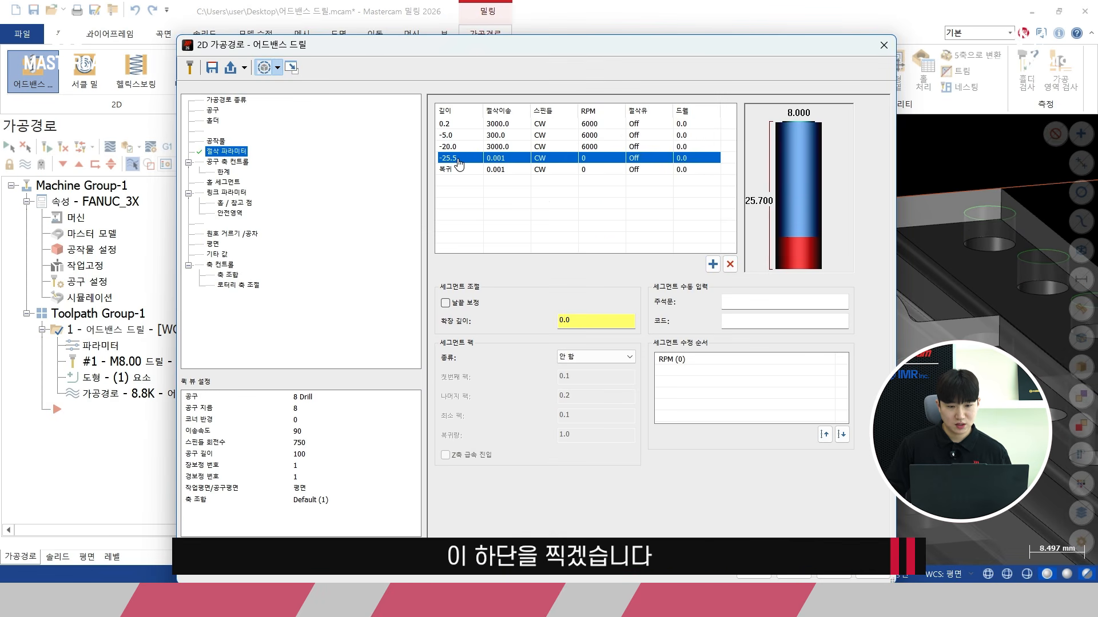
Step: Give the -25.5 depth segment a feed rate of 300 and a spindle speed of 6000 RPM
click(506, 160)
text(300)
click(594, 161)
text(6000)
key(Return)
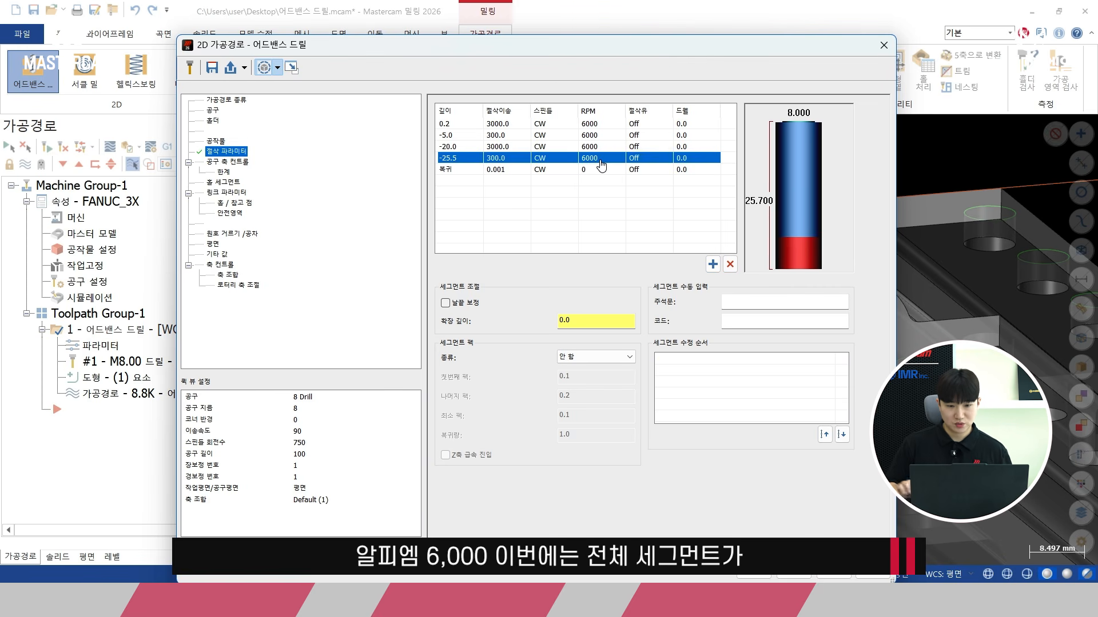
Step: Set the -25.5 segment's peck type to chip break (칩 브레이크) with first and subsequent pecks of 1.0, and compare it with the -5 segment
click(594, 357)
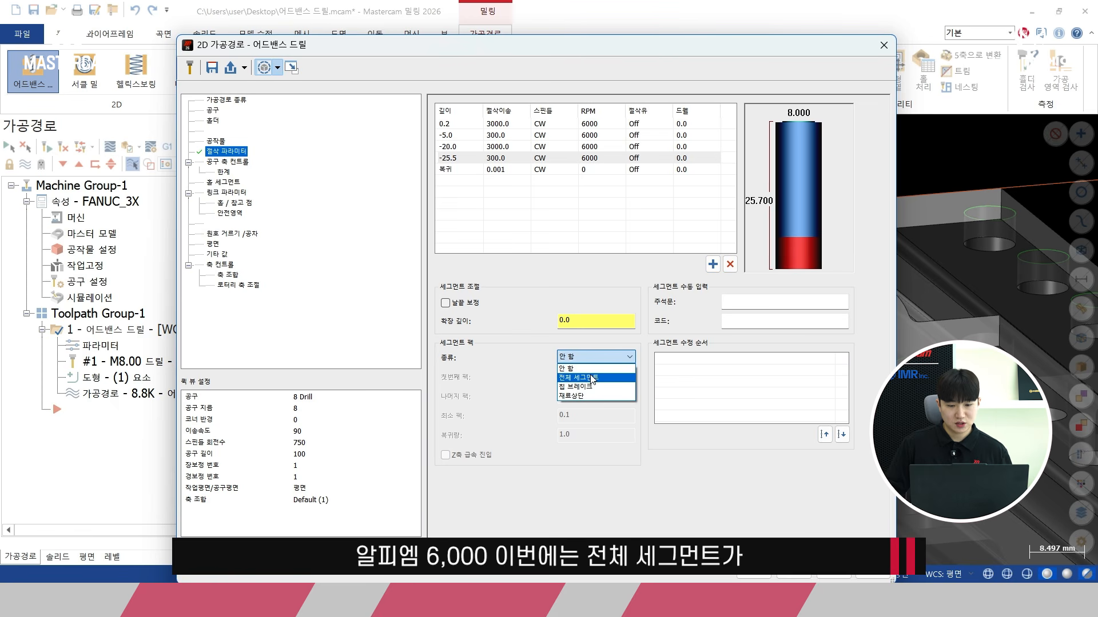
click(591, 388)
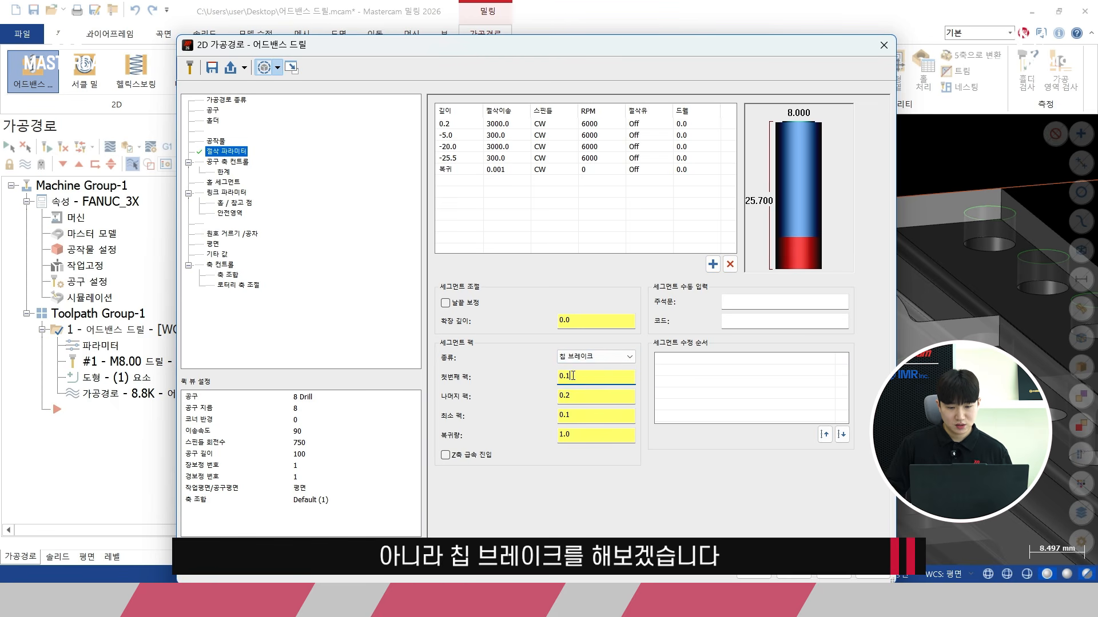
double_click(572, 376)
text(1.0)
key(Tab)
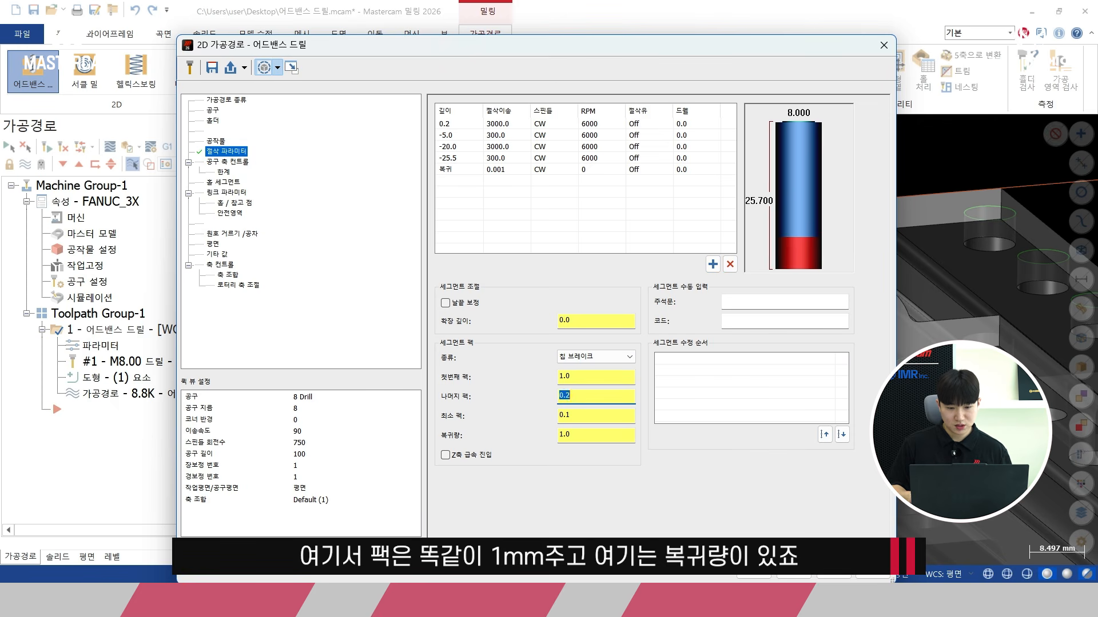
key(Tab)
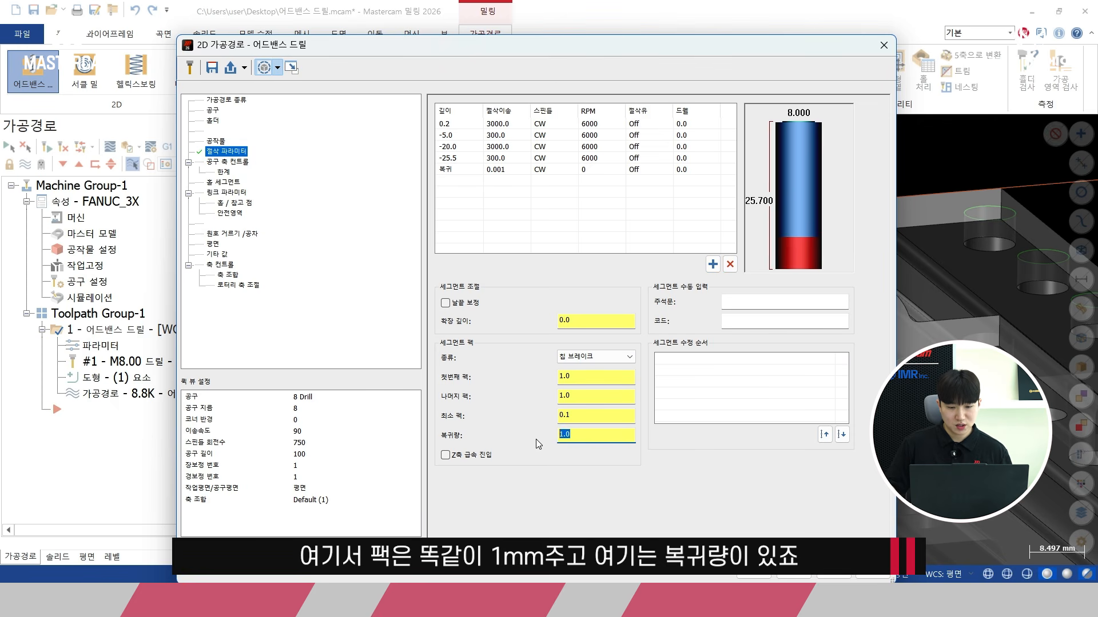
double_click(455, 136)
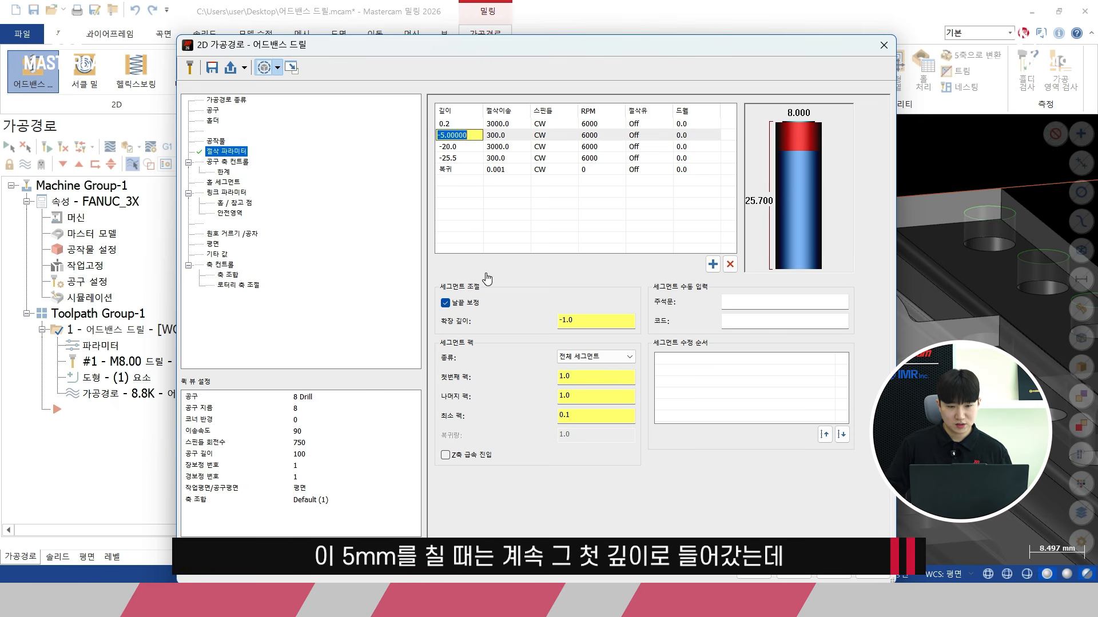
double_click(459, 159)
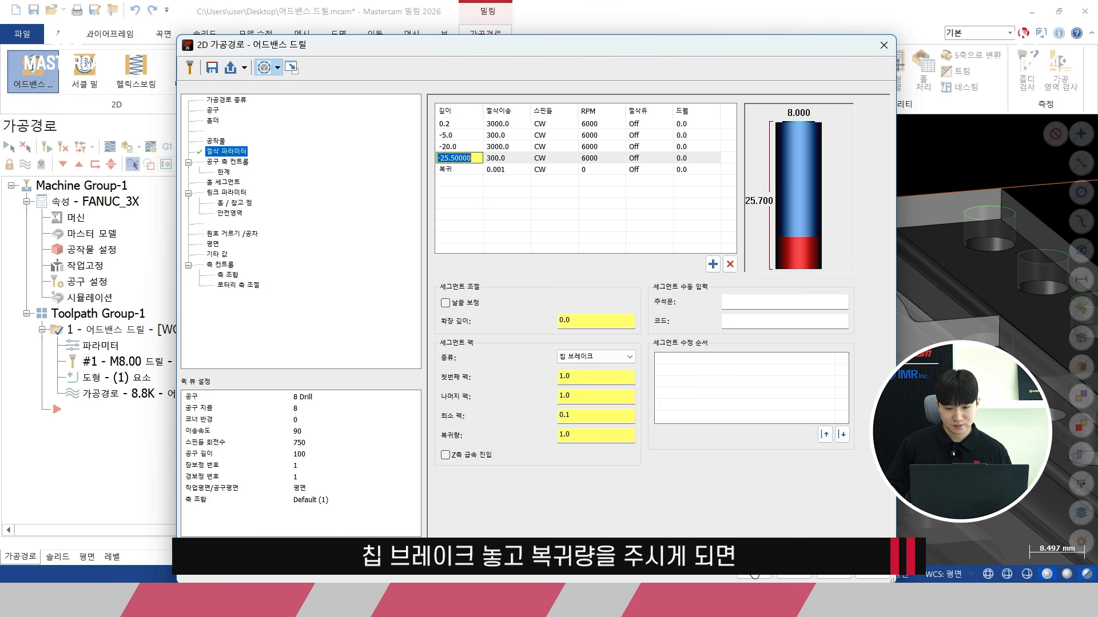
Step: Enable tip compensation with an extension depth of -1.0 for the -25.5 segment, and regenerate the toolpath
click(446, 305)
double_click(578, 326)
text(-1.0)
key(Return)
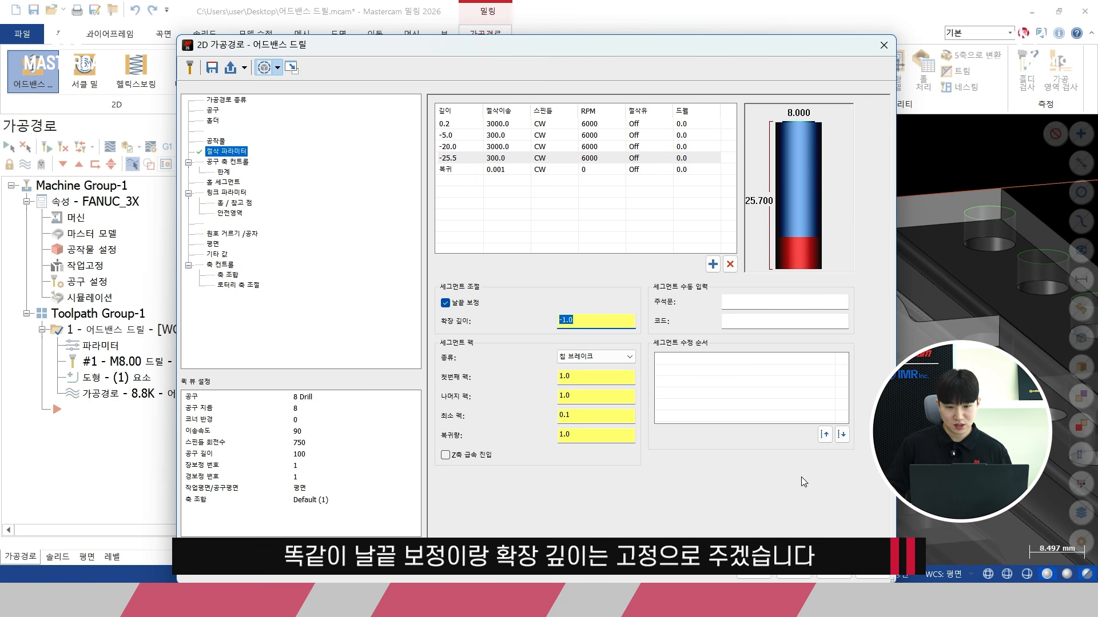
click(754, 573)
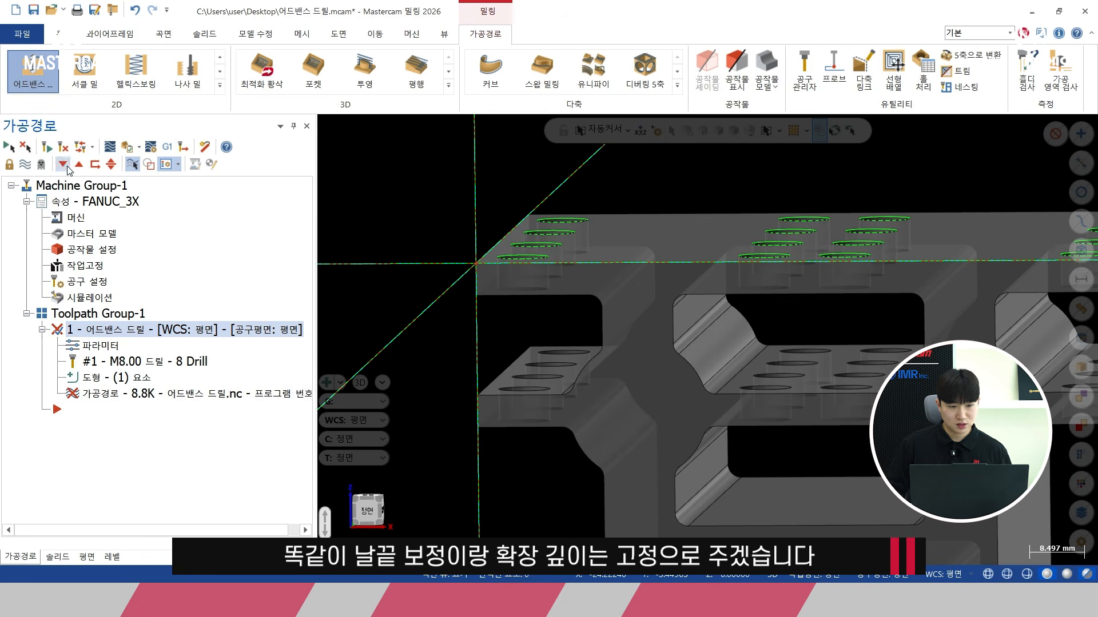
click(64, 147)
Step: Backplot the toolpath down to the lower plate and examine the first chip-break pecks from the front
click(110, 147)
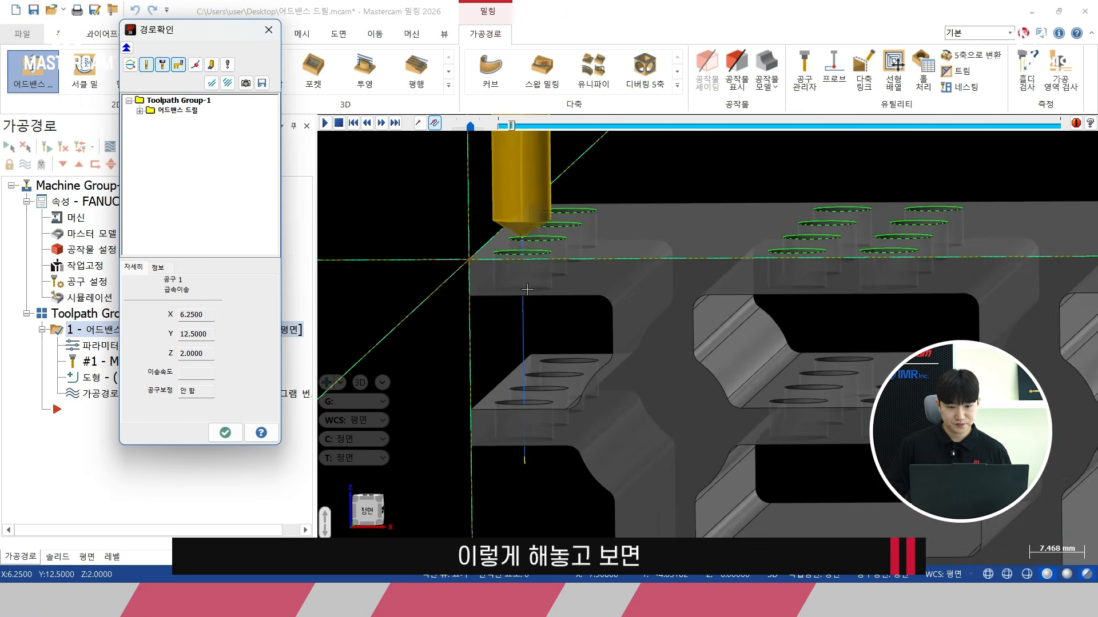
scroll(523, 289, up, 2)
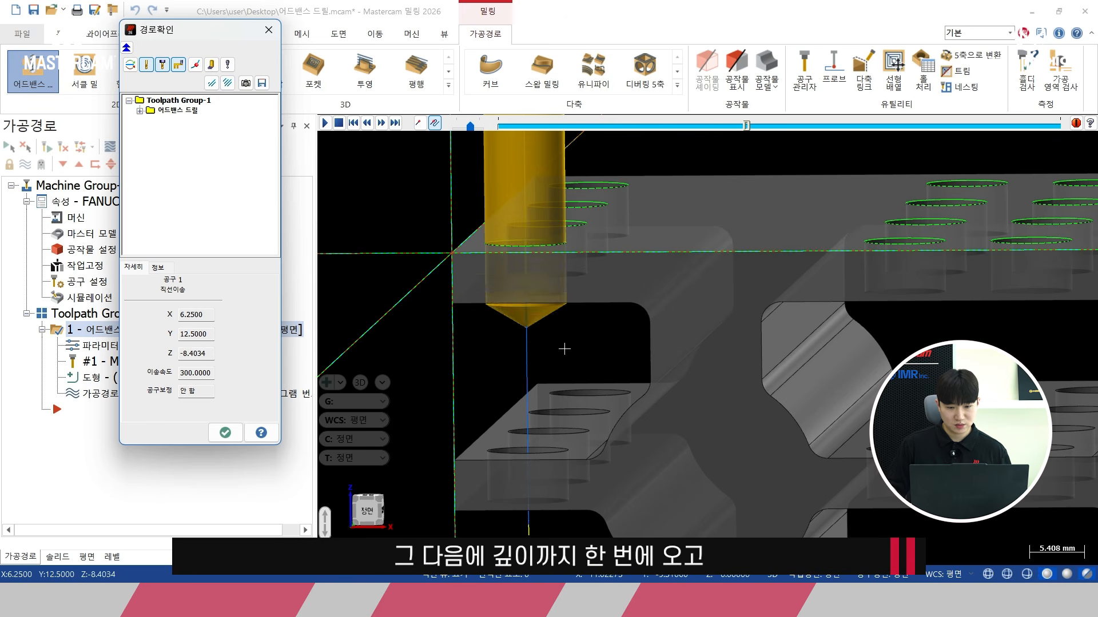
scroll(561, 354, up, 3)
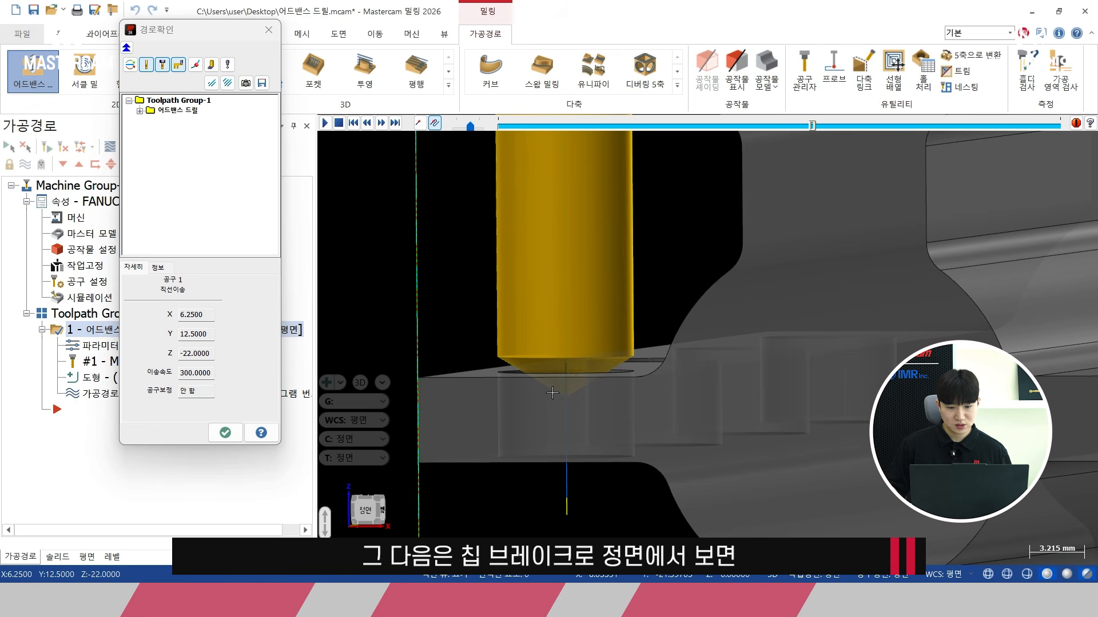
right_click(561, 396)
click(529, 312)
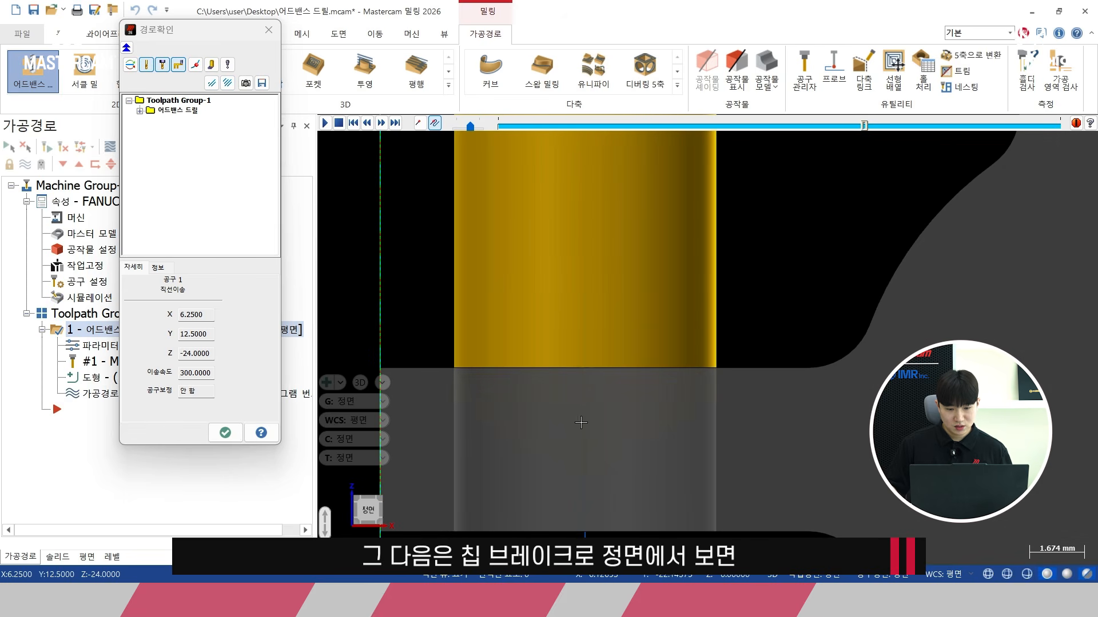
key(s)
key(s)
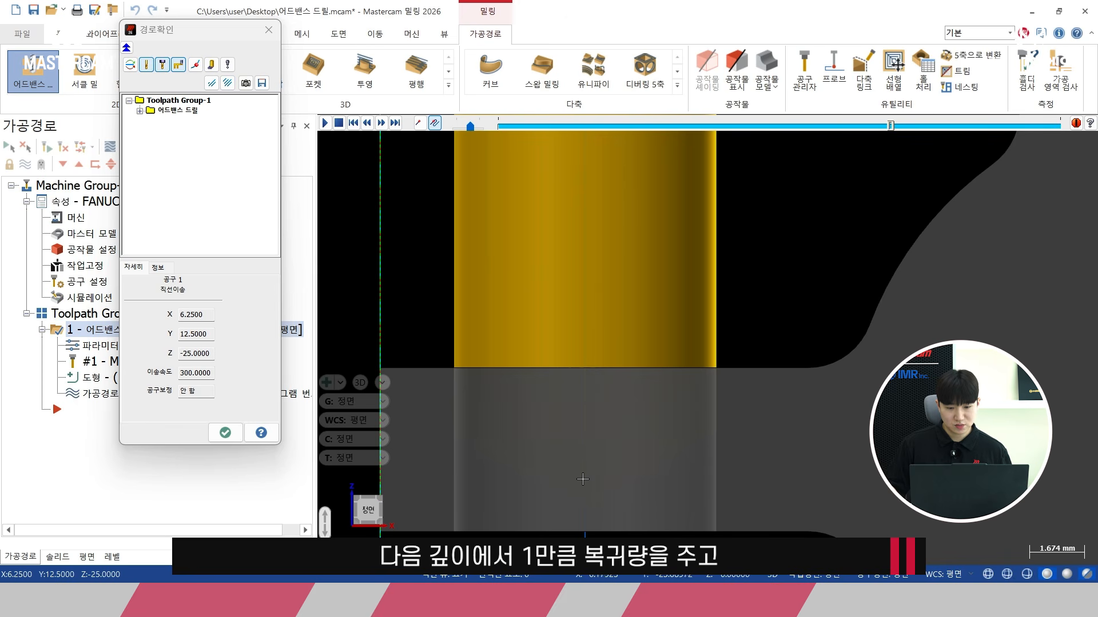
Step: Step through the remaining chip-break pecks to the underside of the lower plate, and close the backplot
scroll(588, 484, down, 1)
shift+middle_drag(589, 483, 557, 362)
key(s)
key(s)
key(s)
key(s)
key(s)
key(s)
key(s)
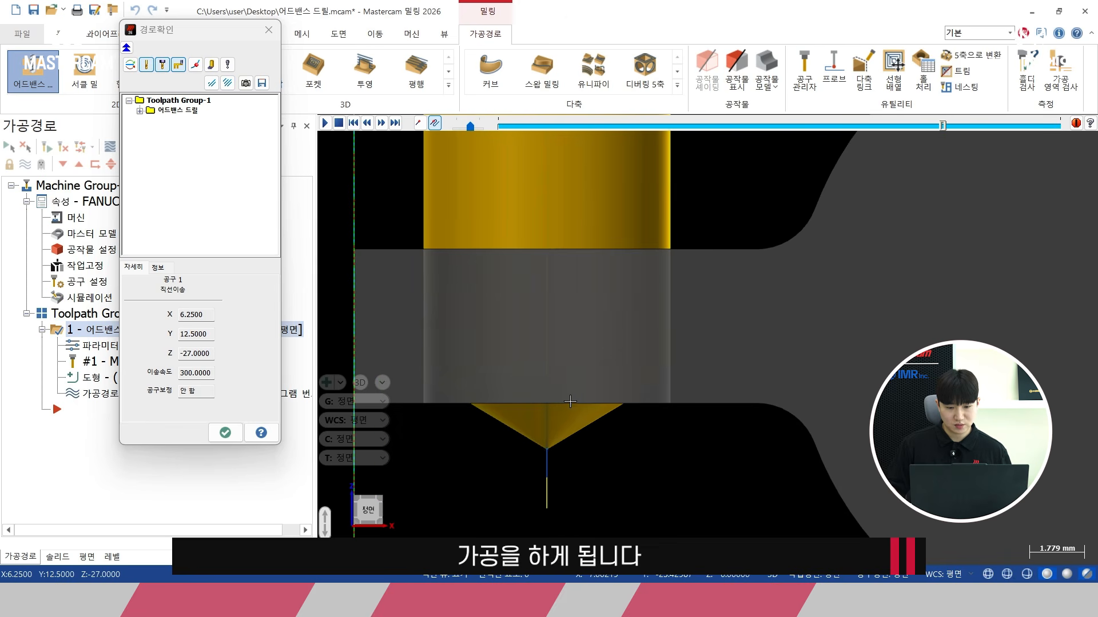
scroll(588, 431, down, 1)
shift+middle_drag(588, 432, 600, 384)
scroll(573, 369, down, 1)
scroll(600, 384, down, 1)
click(225, 433)
Step: Return to the isometric view, reopen the drill parameters and insert a segment between the -25.5 depth and retract rows
right_click(411, 263)
click(547, 360)
click(106, 346)
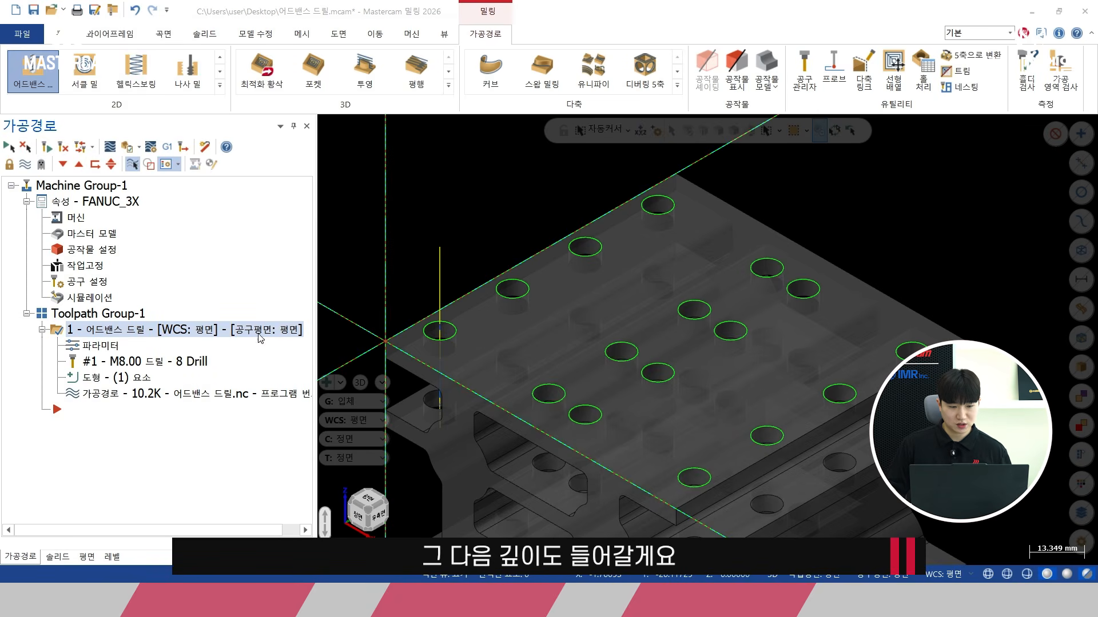
click(451, 171)
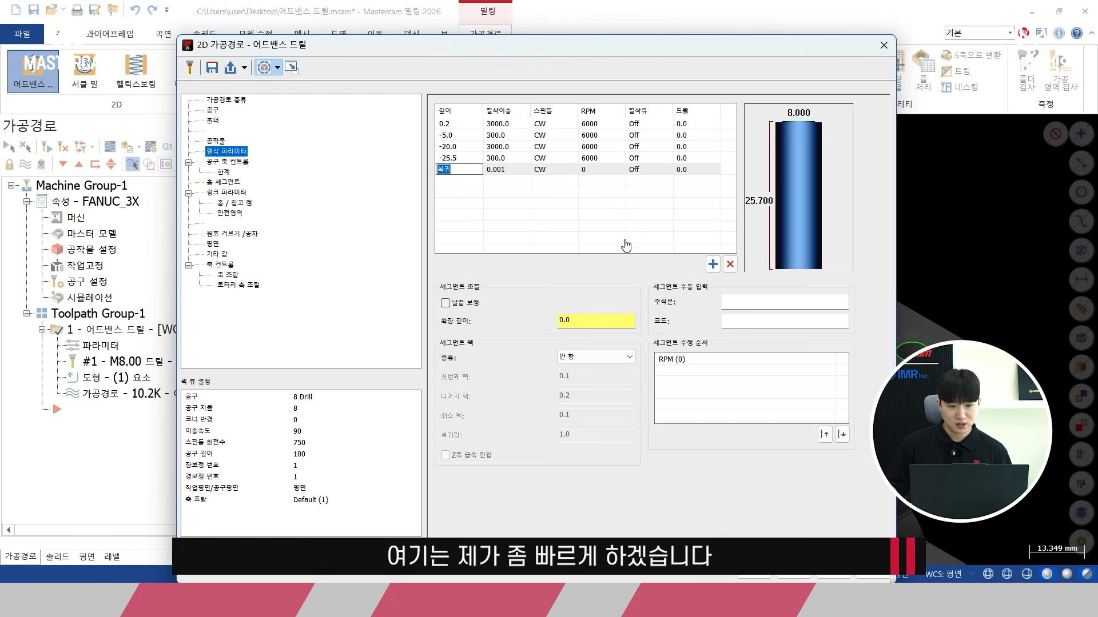
click(712, 264)
Step: Take the new segment's depth from the Z coordinate of the next plate's upper hole edge, and adjust it to -66.0
click(448, 169)
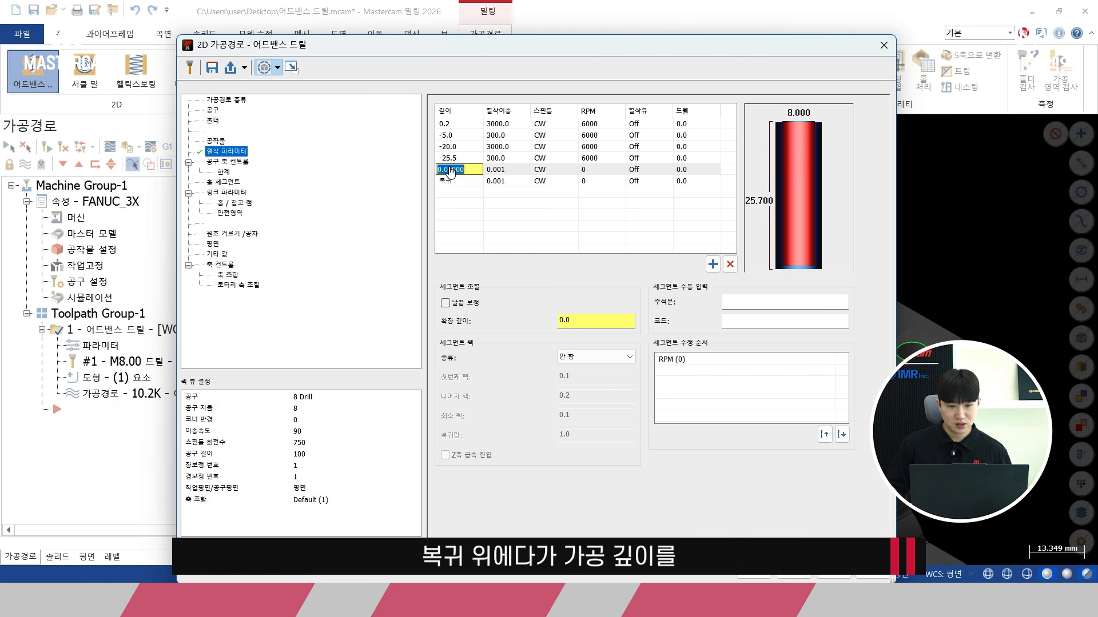
right_click(450, 169)
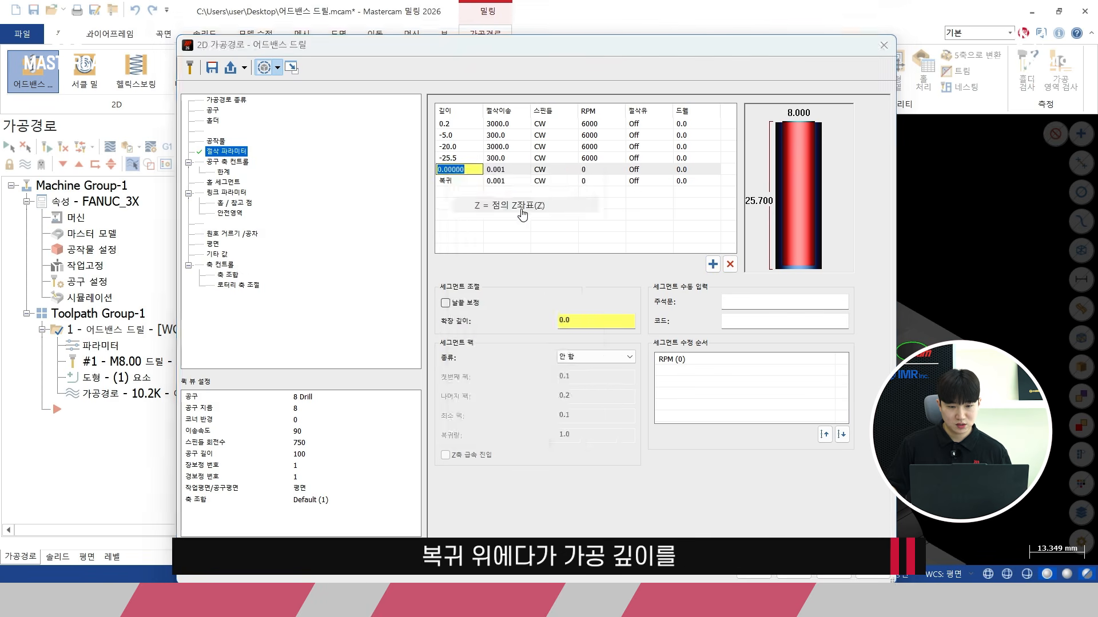
click(508, 205)
scroll(584, 380, up, 5)
scroll(642, 365, up, 1)
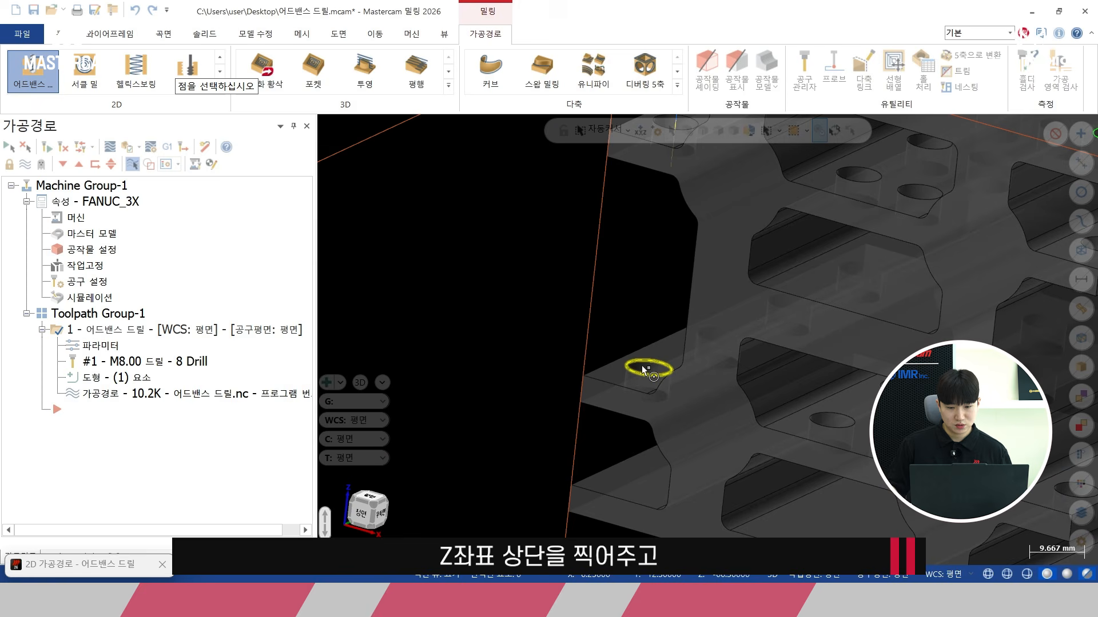
click(640, 370)
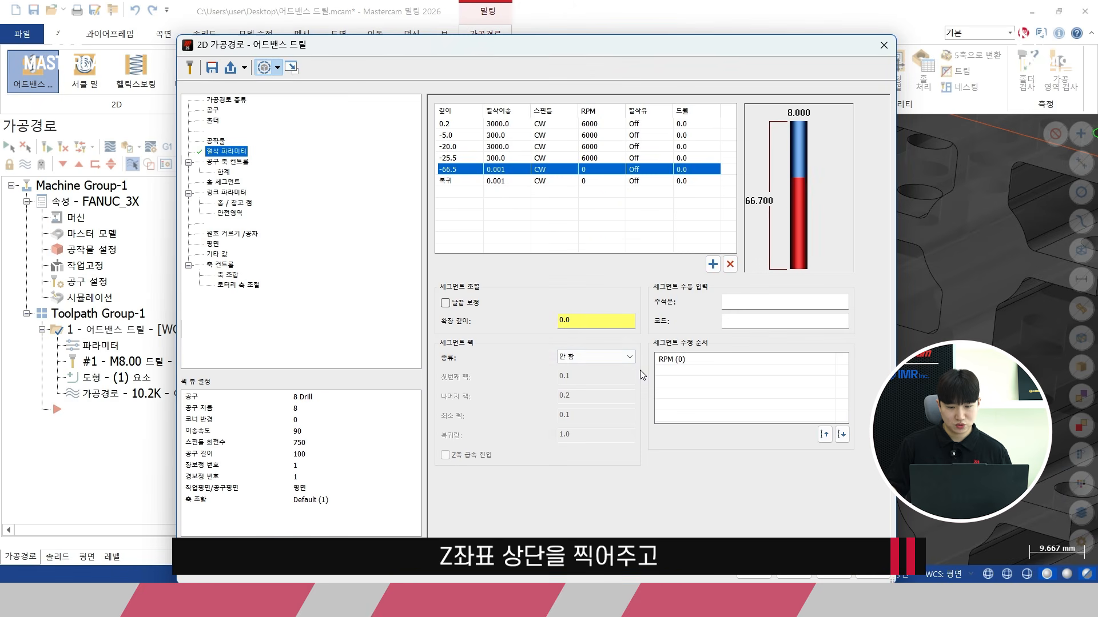
text(-66)
key(Return)
Step: Set the -66.0 segment to a feed rate of 3000.0 and a spindle speed of 6000 RPM
click(507, 170)
text(3)
click(598, 170)
text(6000)
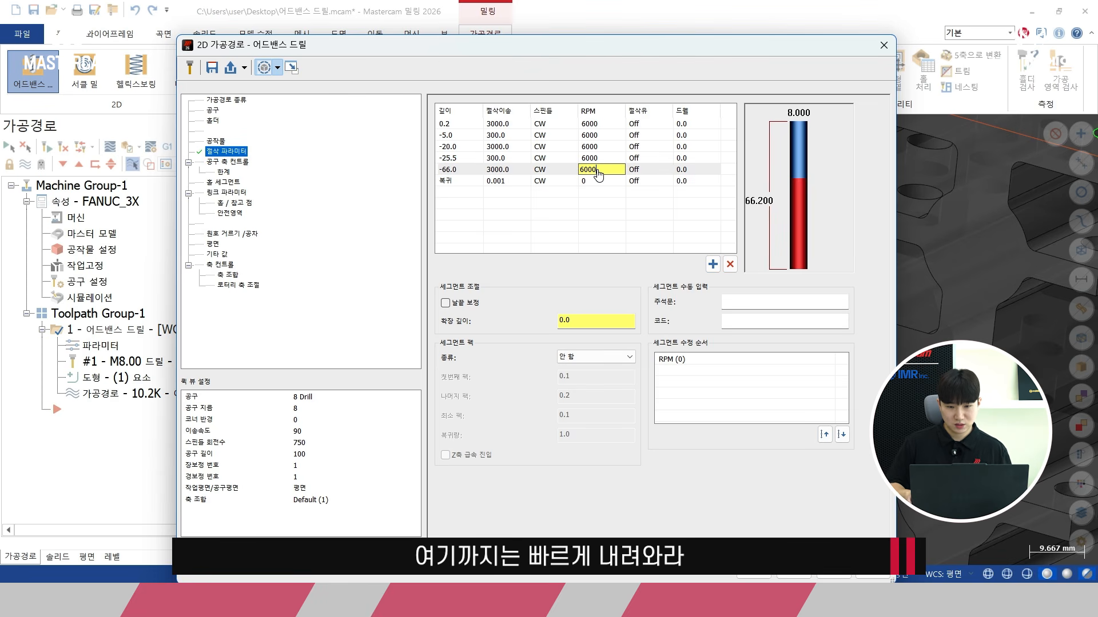
key(Return)
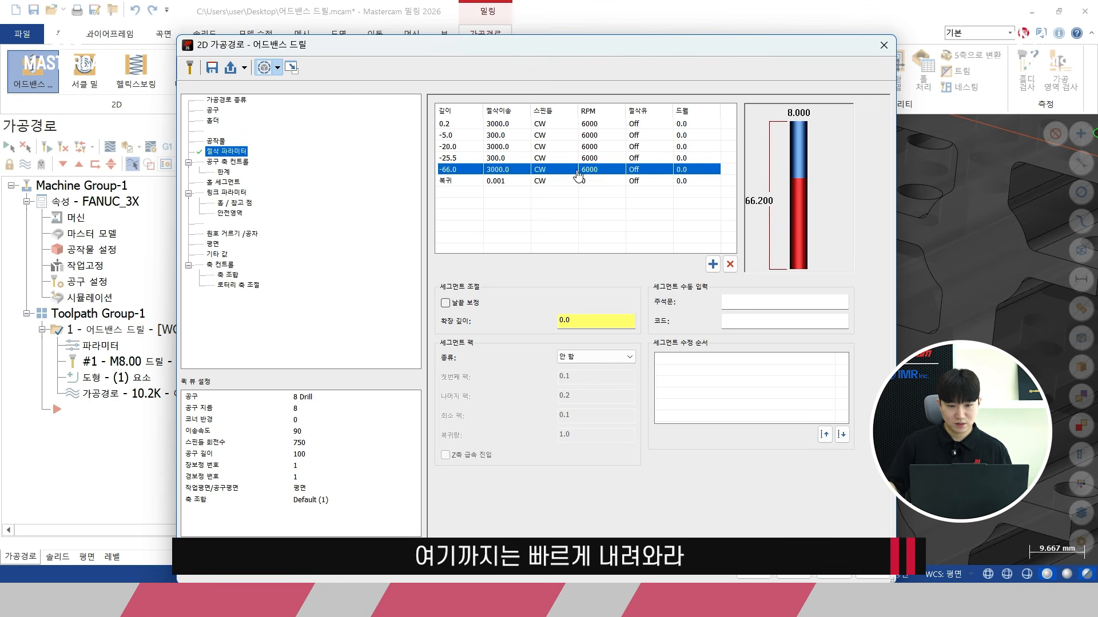
Step: Insert another segment above the retract row and take its depth, -71.5, from the Z coordinate of that plate's lower hole edge
click(456, 184)
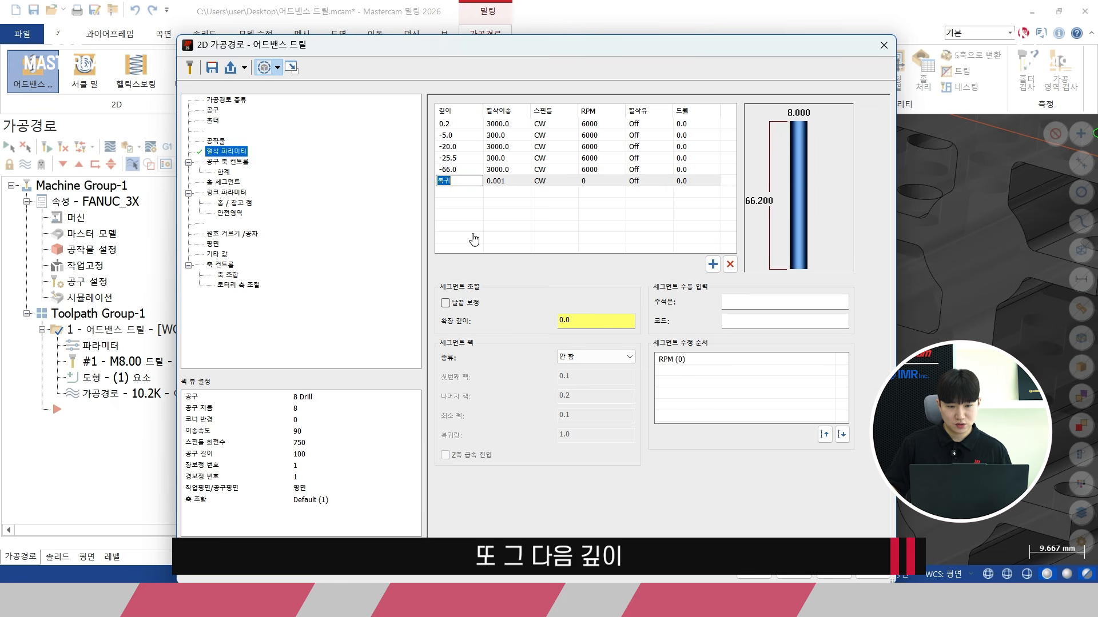
click(712, 264)
double_click(453, 182)
right_click(454, 189)
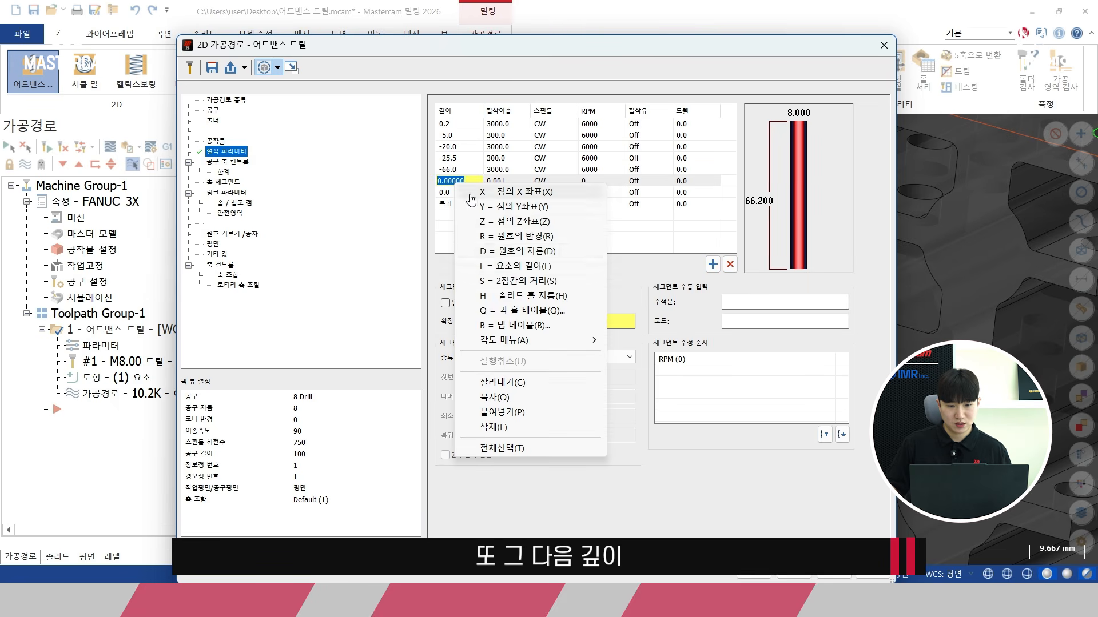
click(514, 221)
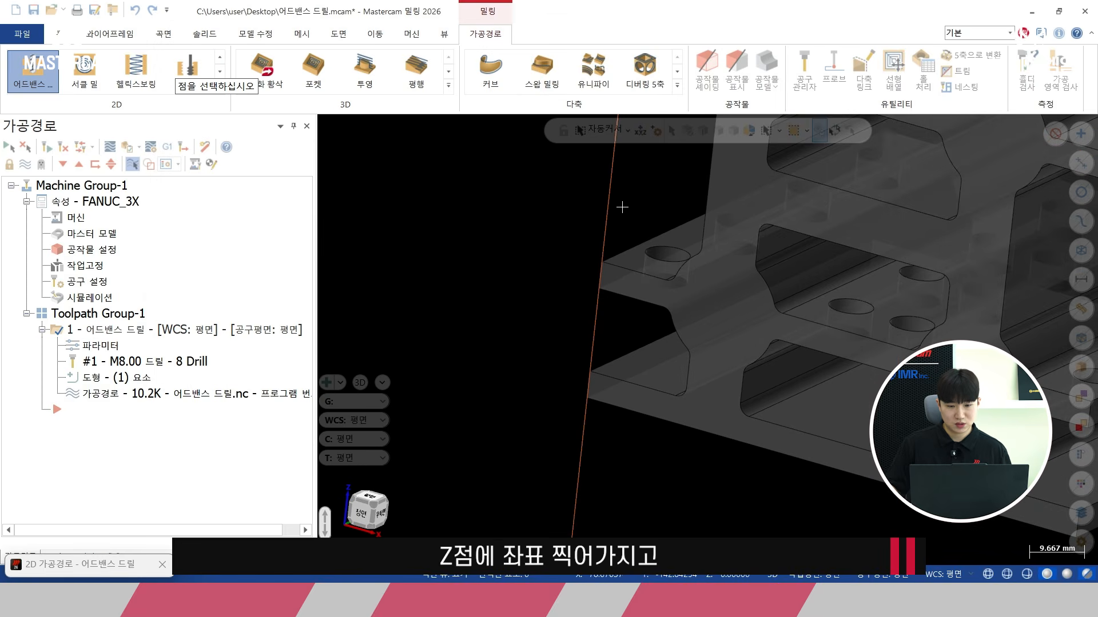
scroll(693, 228, up, 2)
scroll(657, 287, up, 2)
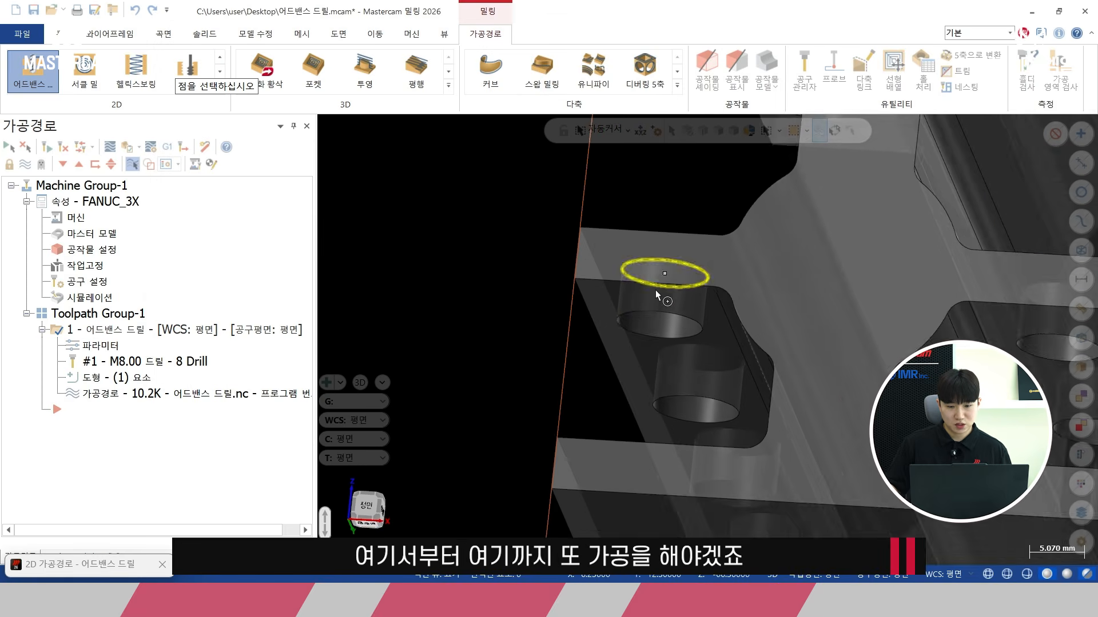
click(638, 313)
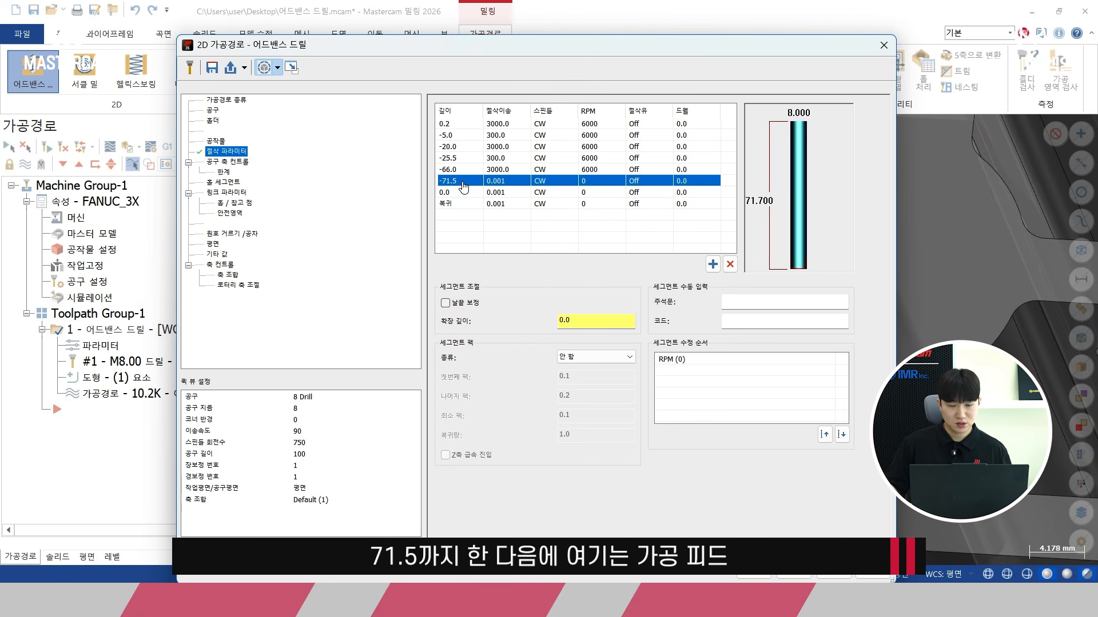
Step: Set the -71.5 segment to a feed rate of 300.0 and 6000 RPM, and delete the surplus 0.0 segment
double_click(511, 181)
text(300)
key(Return)
double_click(600, 183)
text(6000)
key(Return)
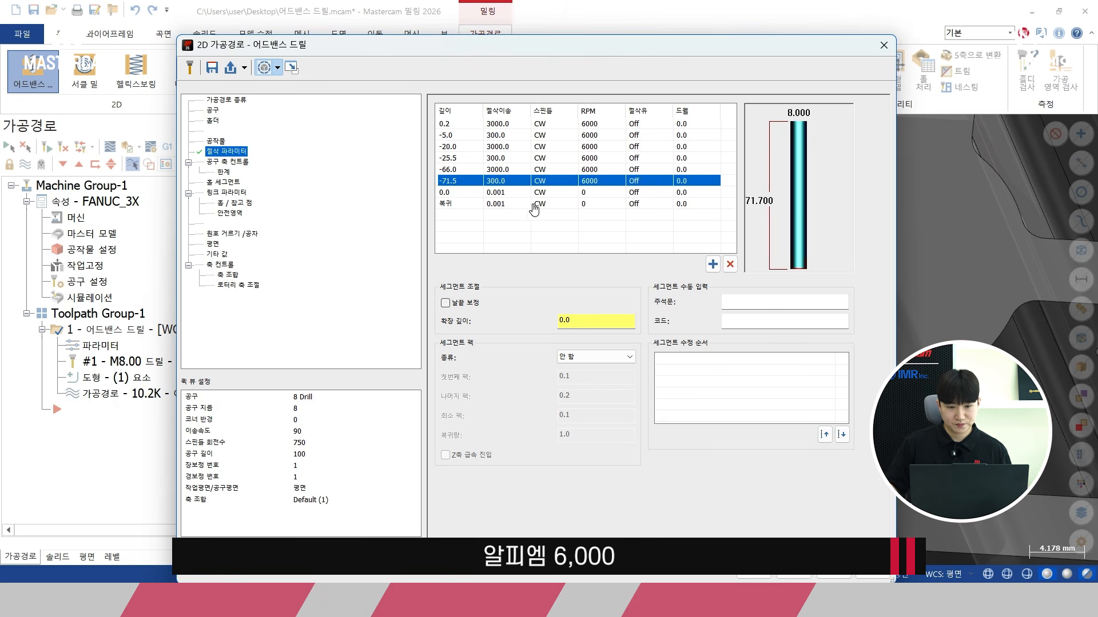
double_click(509, 193)
click(731, 265)
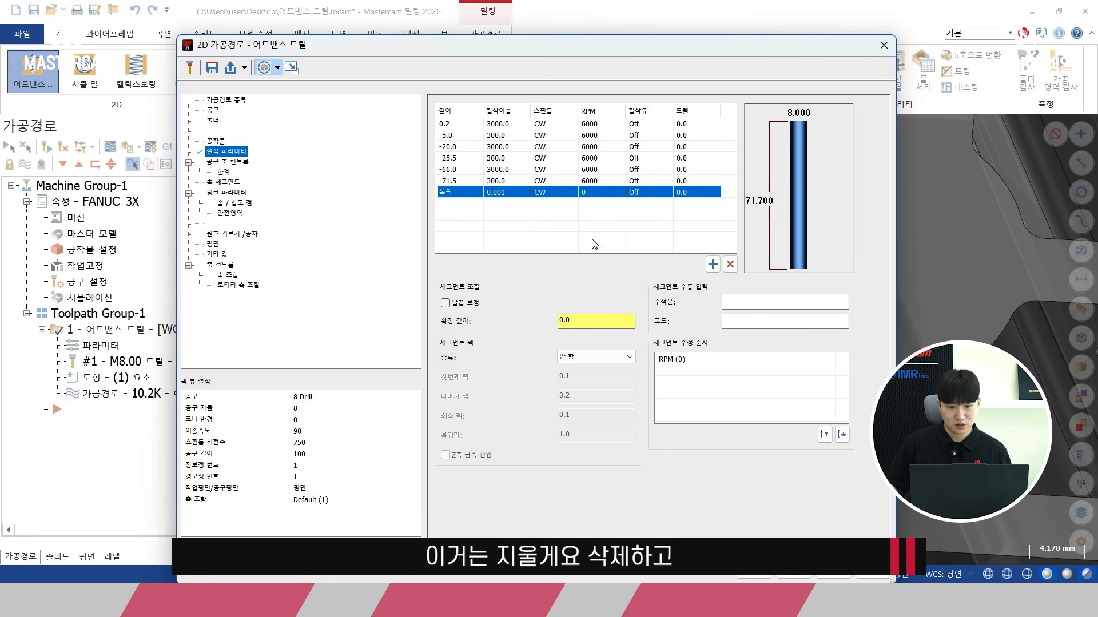
Step: Enable tip compensation with an extension depth of -1.0 for the -71.5 segment
double_click(459, 182)
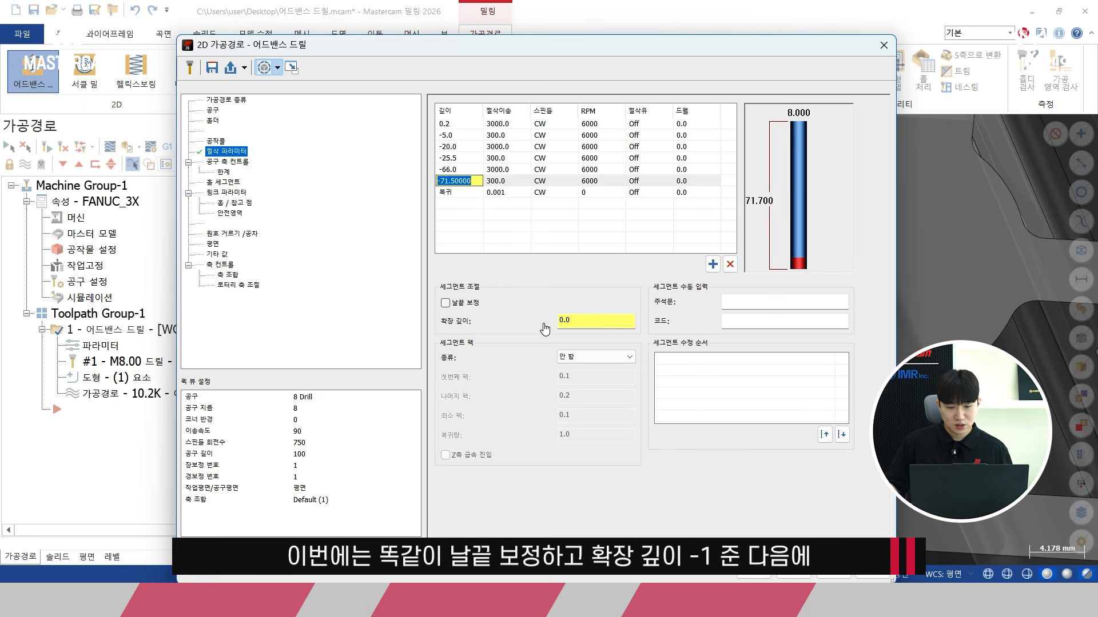
click(446, 305)
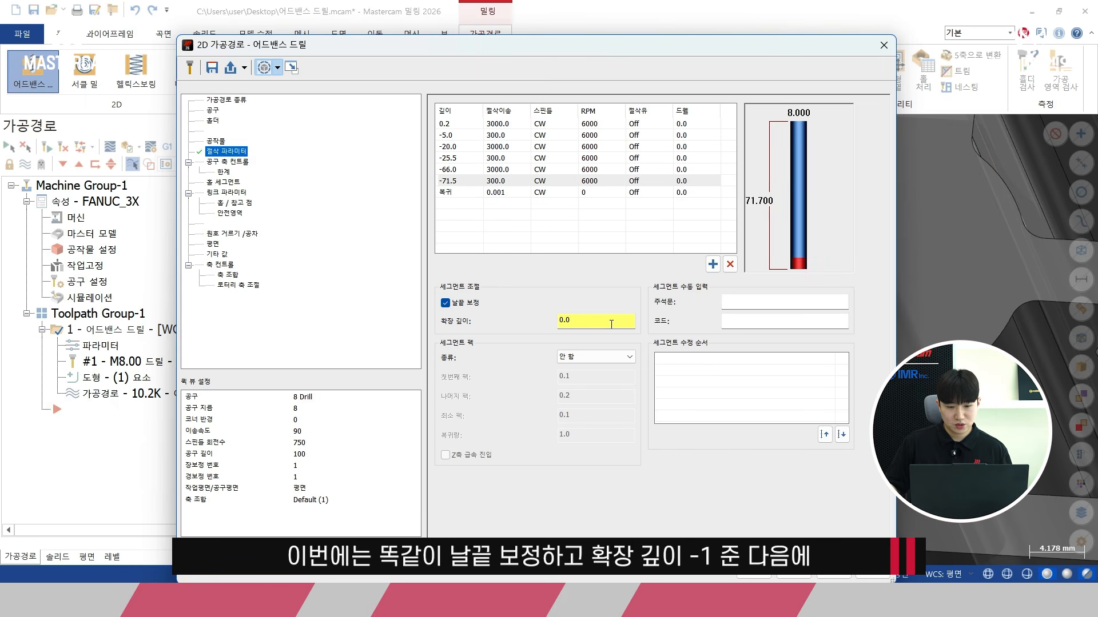
text(-1)
key(Return)
Step: Set the -71.5 segment to full-segment pecking (전체 세그먼트) with first and subsequent pecks of 1.0, and regenerate the toolpath
click(603, 358)
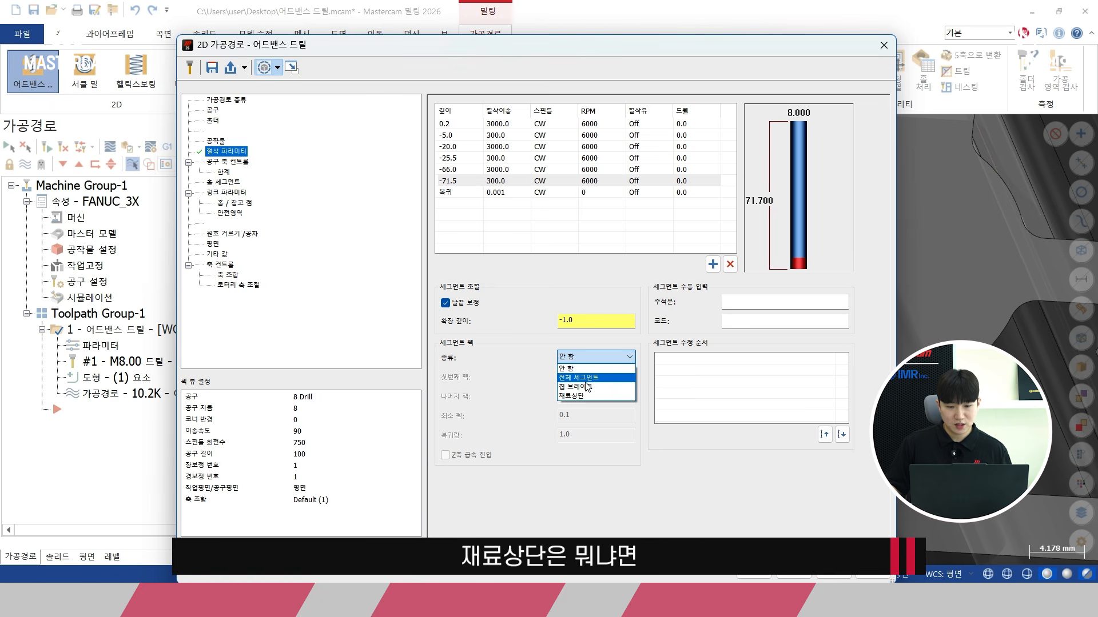
click(586, 379)
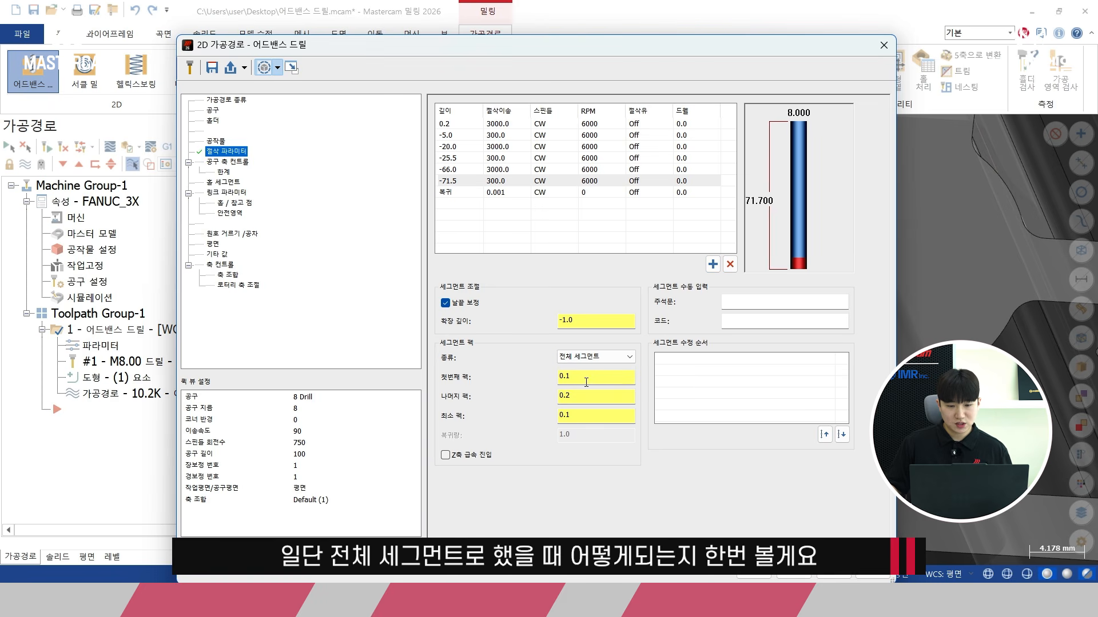
text(1.0)
key(Tab)
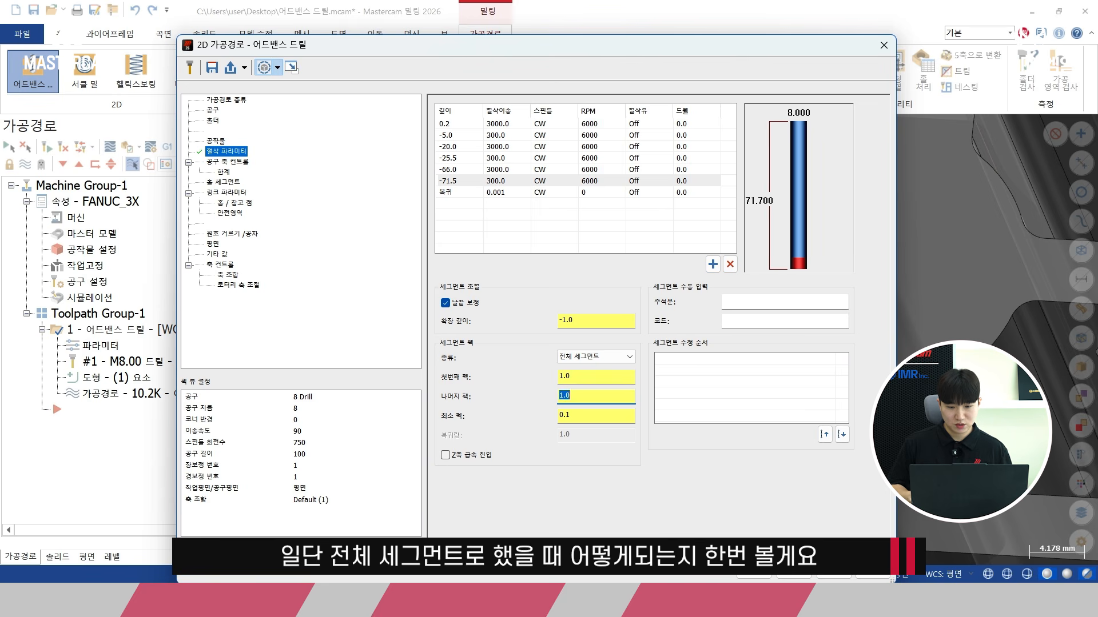
text(1.0)
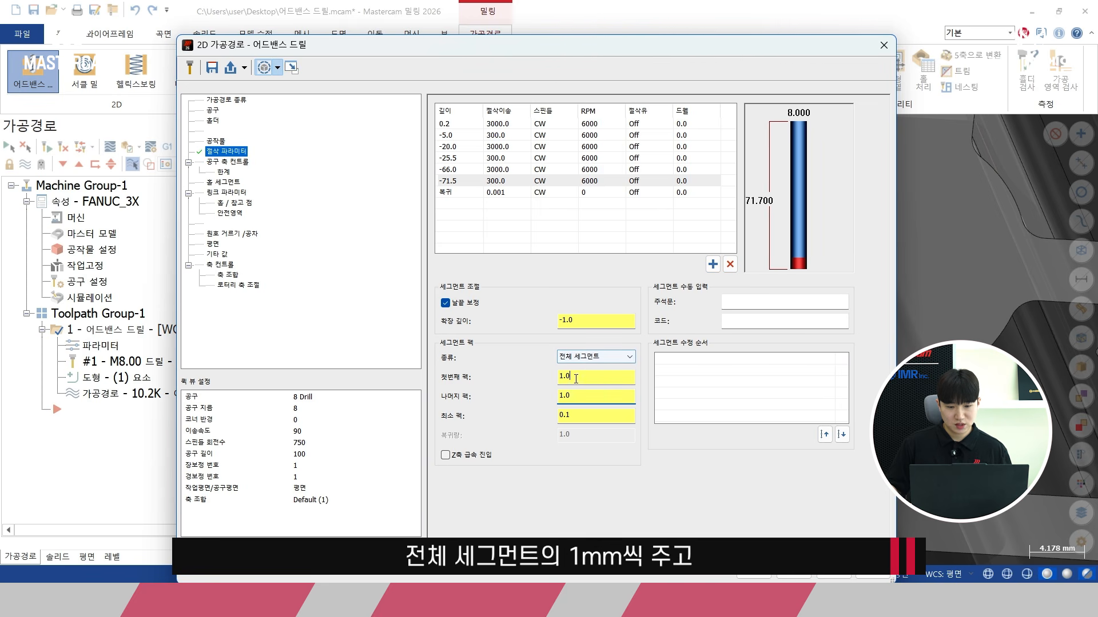
click(758, 573)
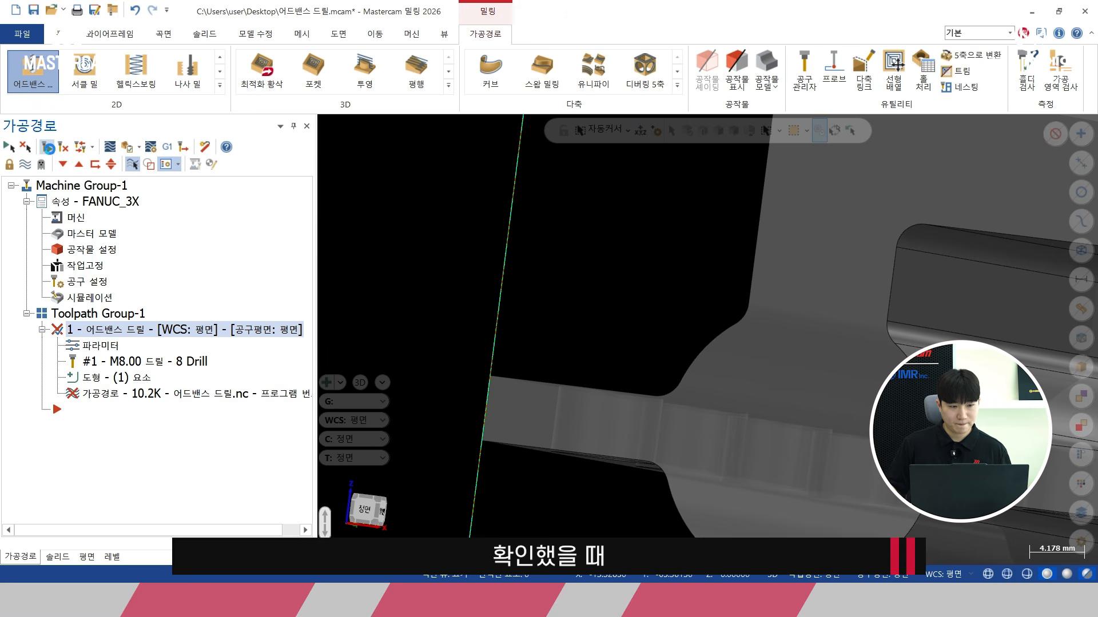
click(50, 150)
Step: Backplot the full-segment pecks at the plate above -71.5, examine the Z height each peck retracts to, and close the backplot
scroll(574, 336, down, 5)
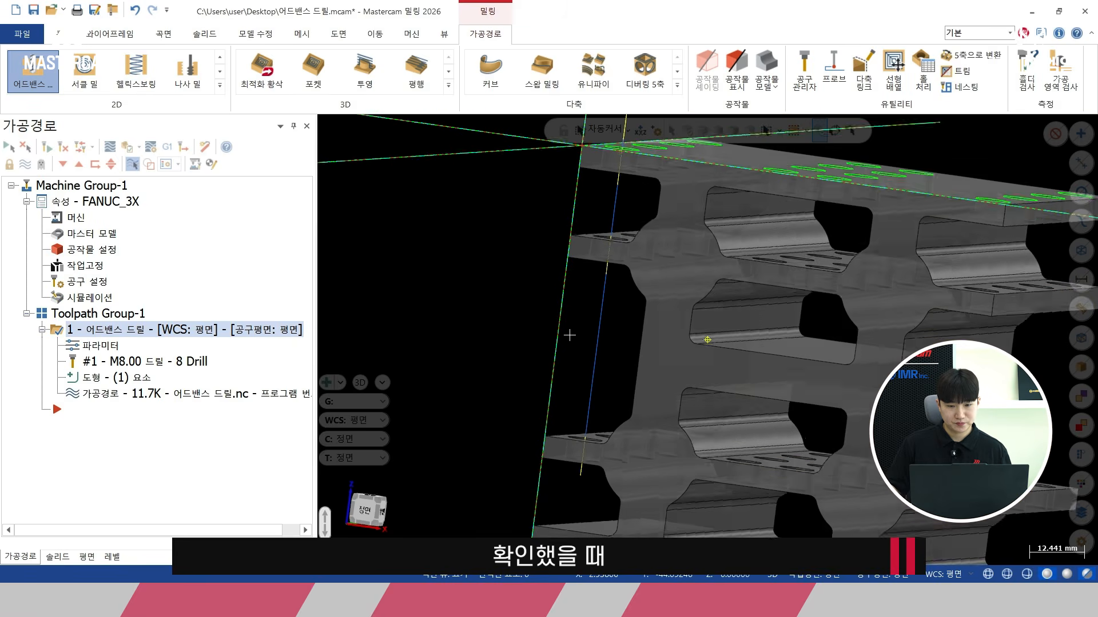
click(110, 147)
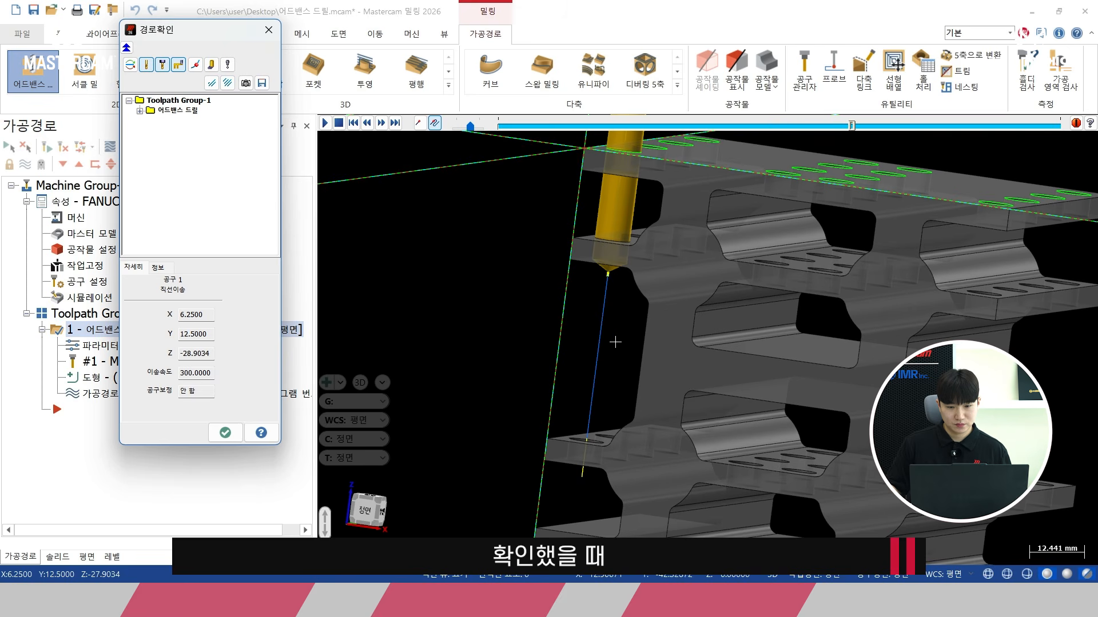
scroll(613, 337, up, 6)
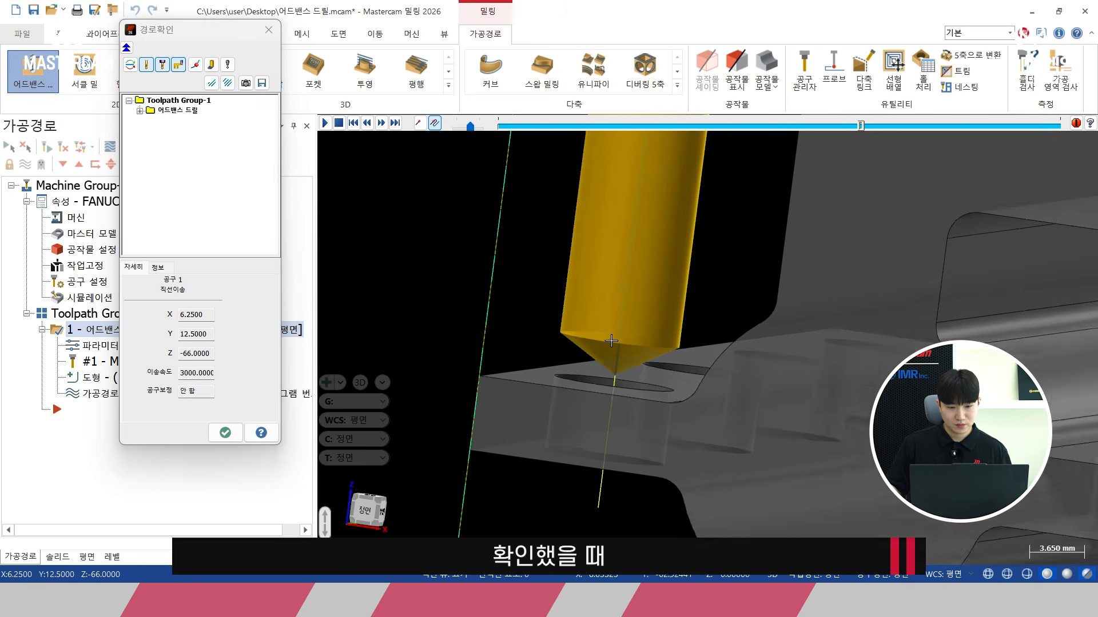
scroll(647, 388, up, 1)
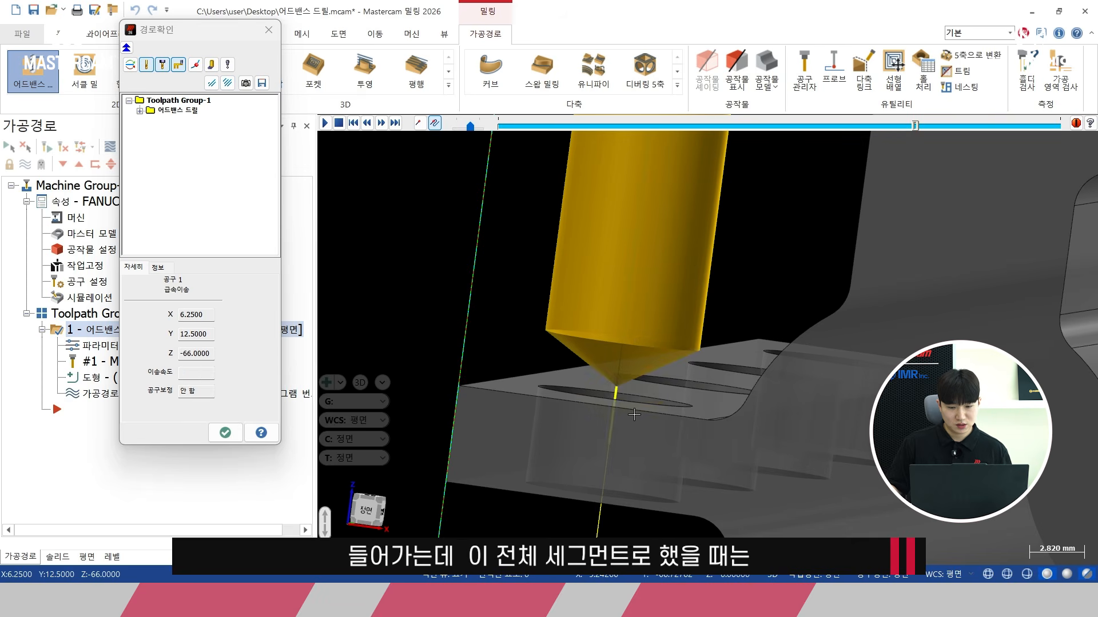
shift+middle_drag(633, 416, 636, 363)
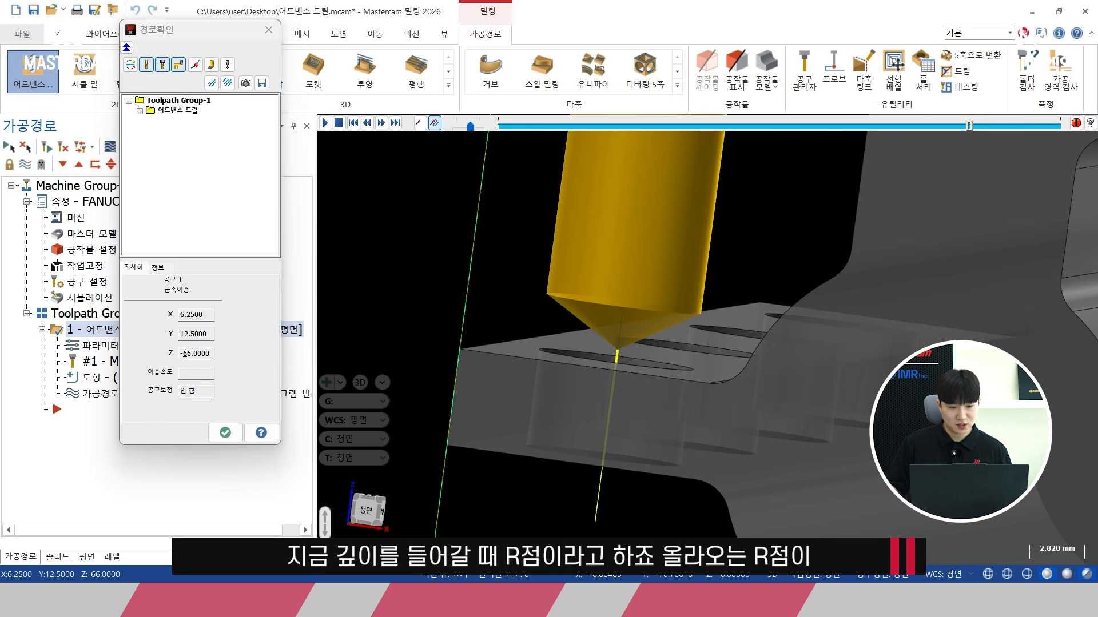
drag(185, 353, 218, 359)
click(225, 433)
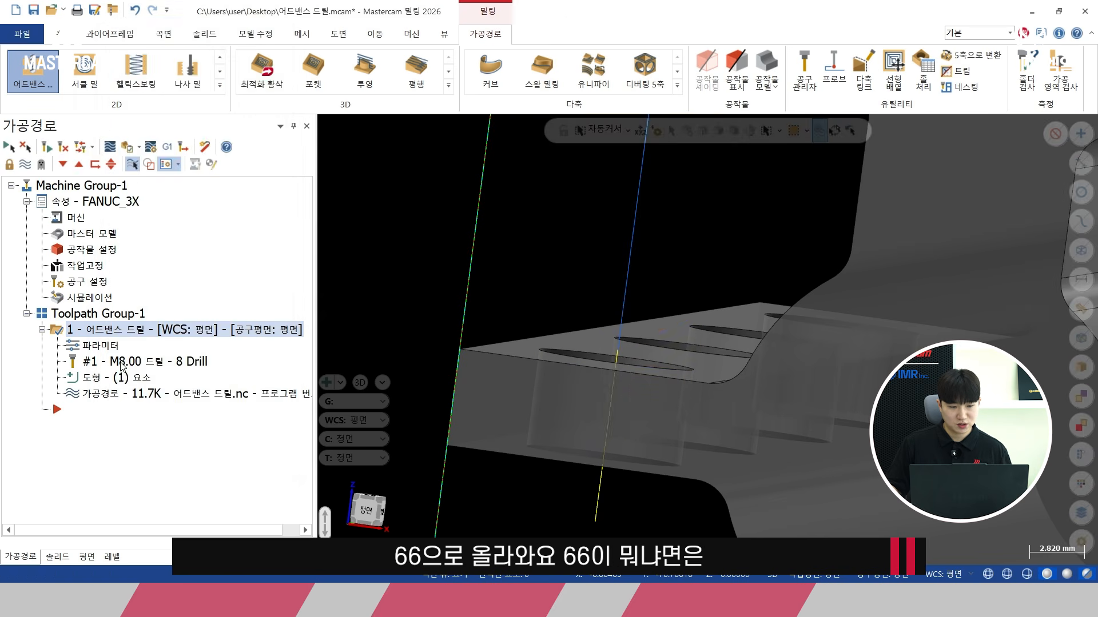
Step: Reopen the drill parameters, change the -71.5 segment's peck type to top of stock (재료상단), and regenerate the toolpath in isometric view
click(101, 345)
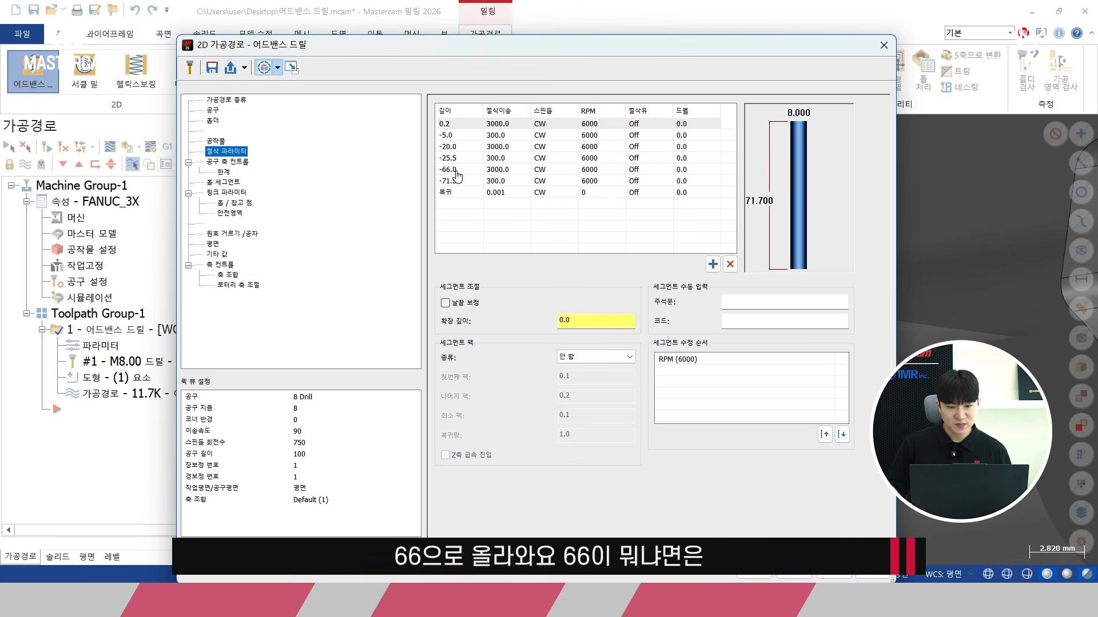
double_click(457, 170)
click(458, 182)
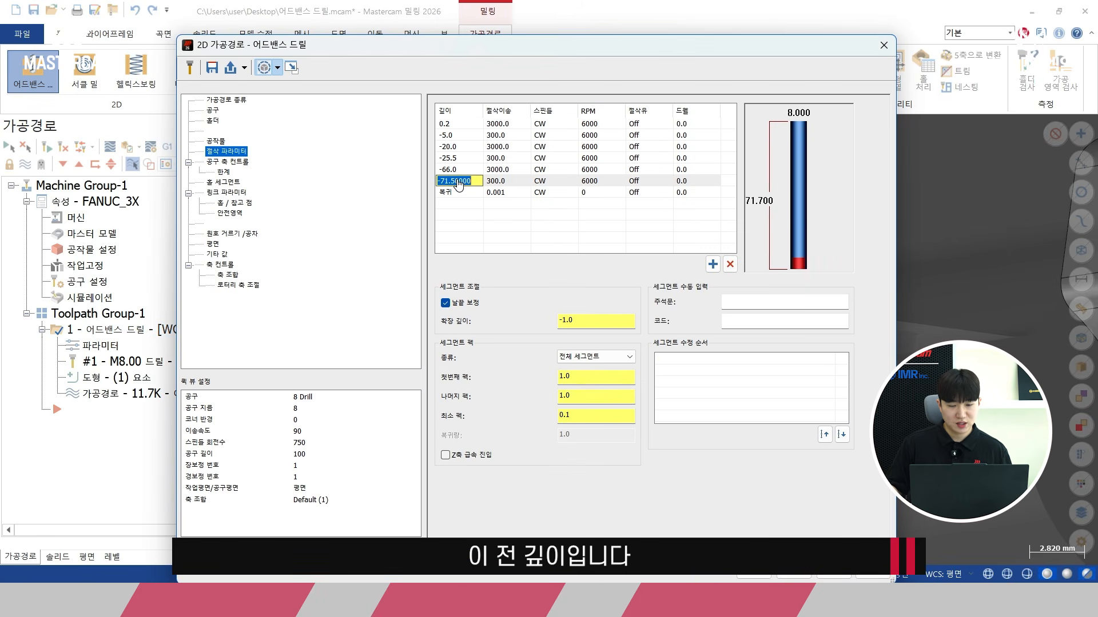
double_click(456, 170)
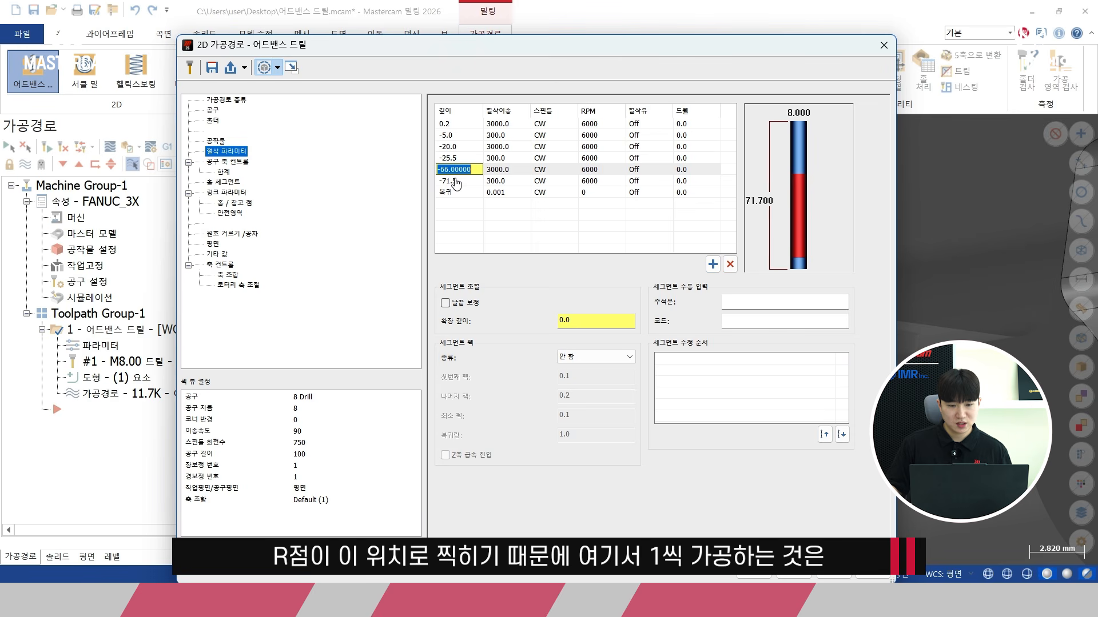
double_click(455, 181)
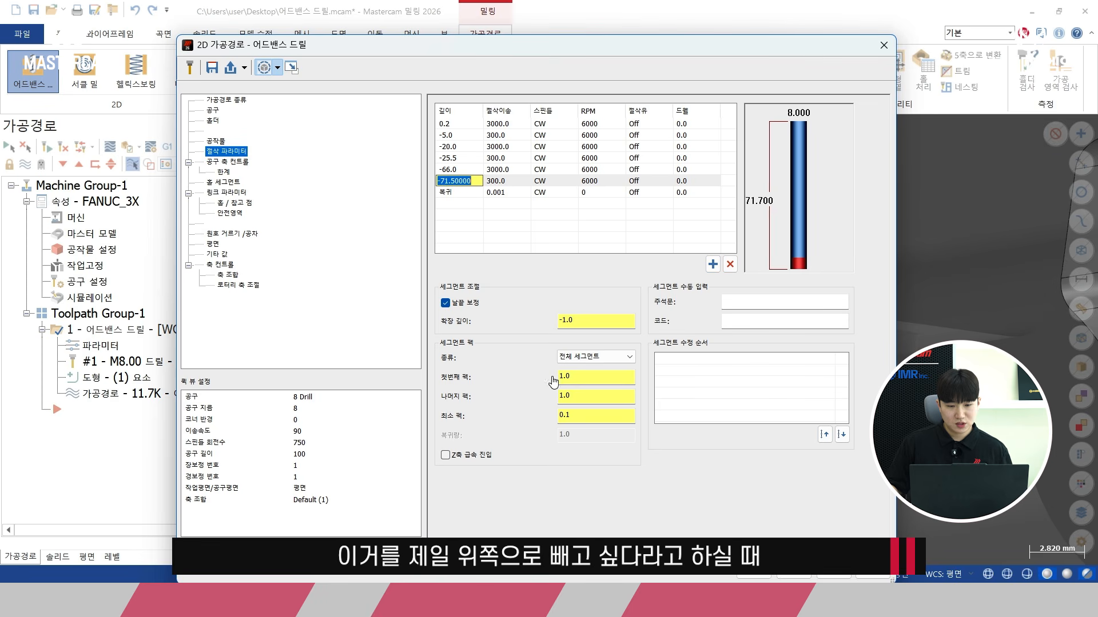
click(601, 356)
click(585, 399)
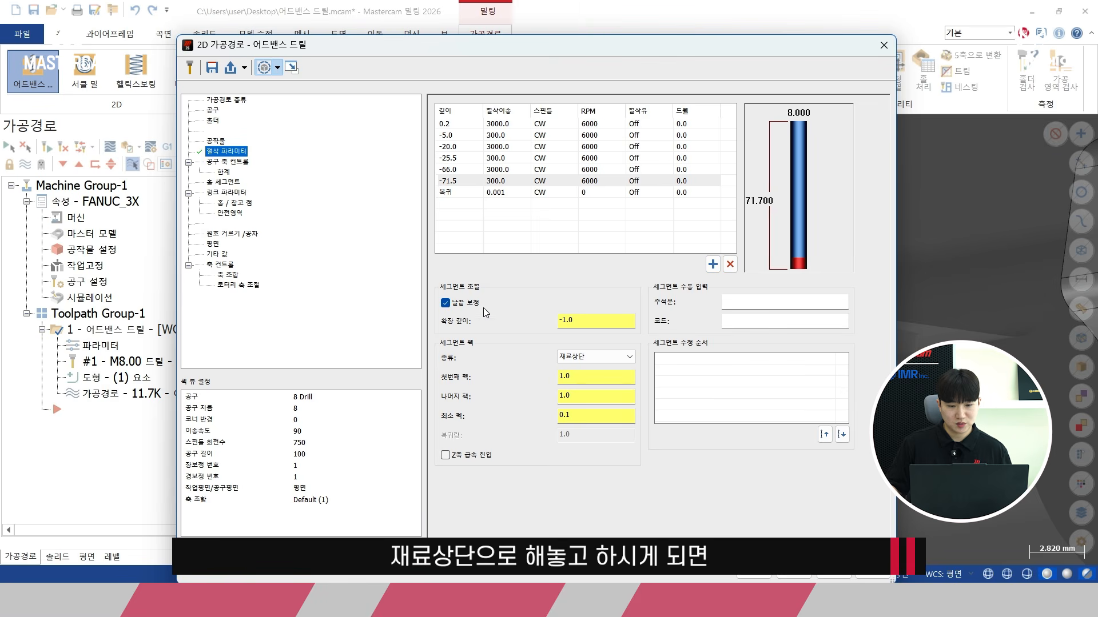
click(753, 576)
right_click(389, 223)
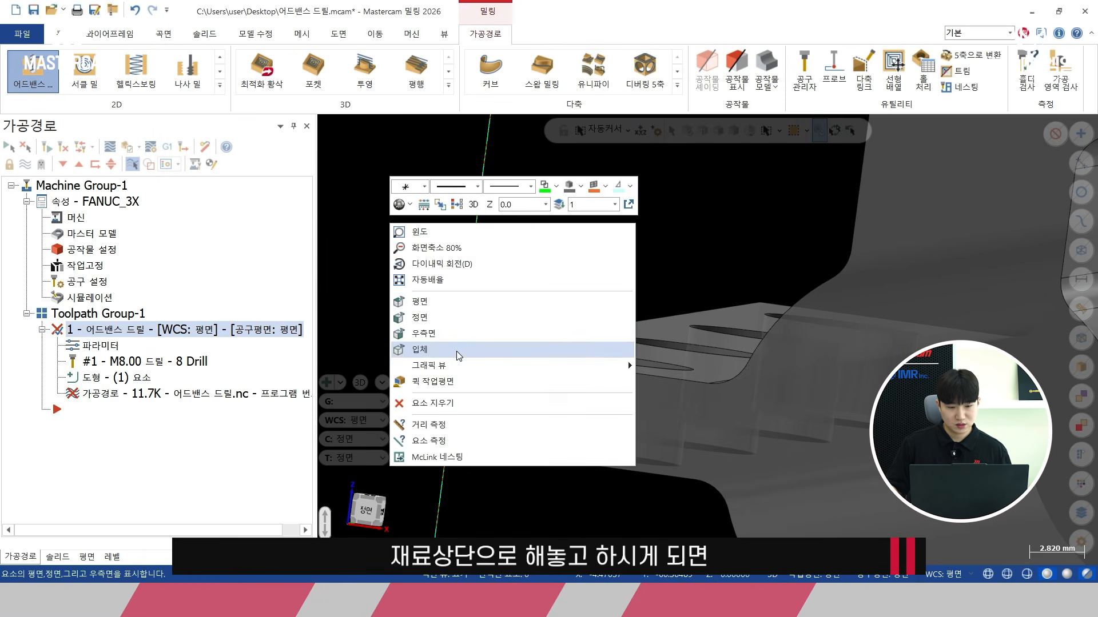
click(460, 351)
click(47, 147)
Step: Backplot the regenerated toolpath, examine how far the top-of-stock pecks retract, and close the backplot
click(109, 147)
middle_drag(534, 292, 598, 280)
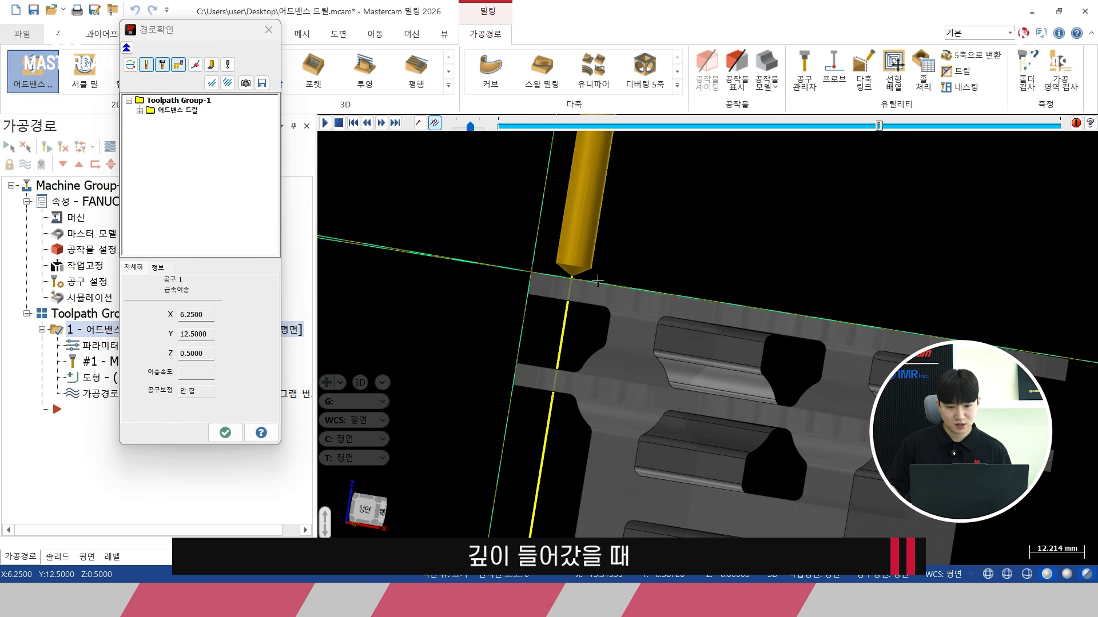
scroll(611, 355, down, 2)
scroll(551, 492, up, 1)
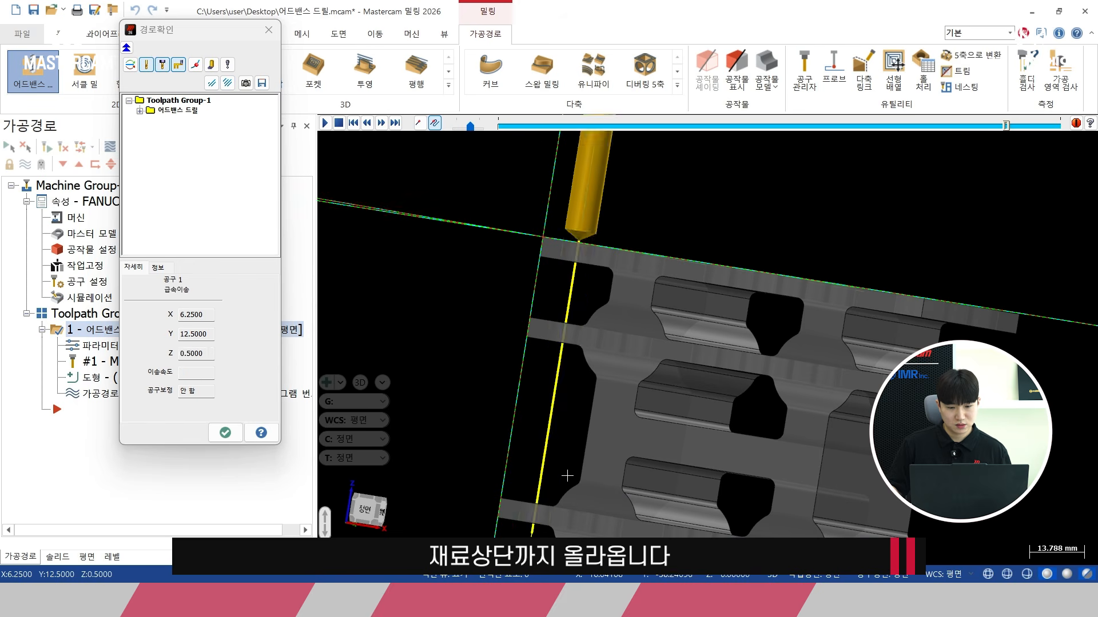
click(224, 432)
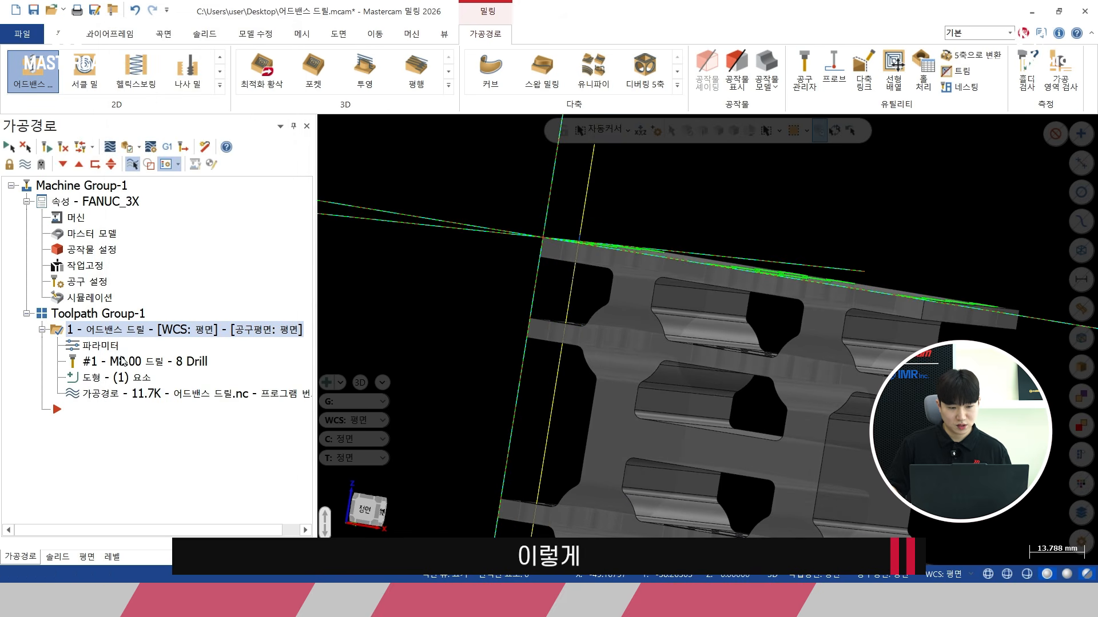
Step: Open the drill's linking parameters, check the top-of-stock (재료상단) value, and close the parameters
click(115, 351)
click(226, 192)
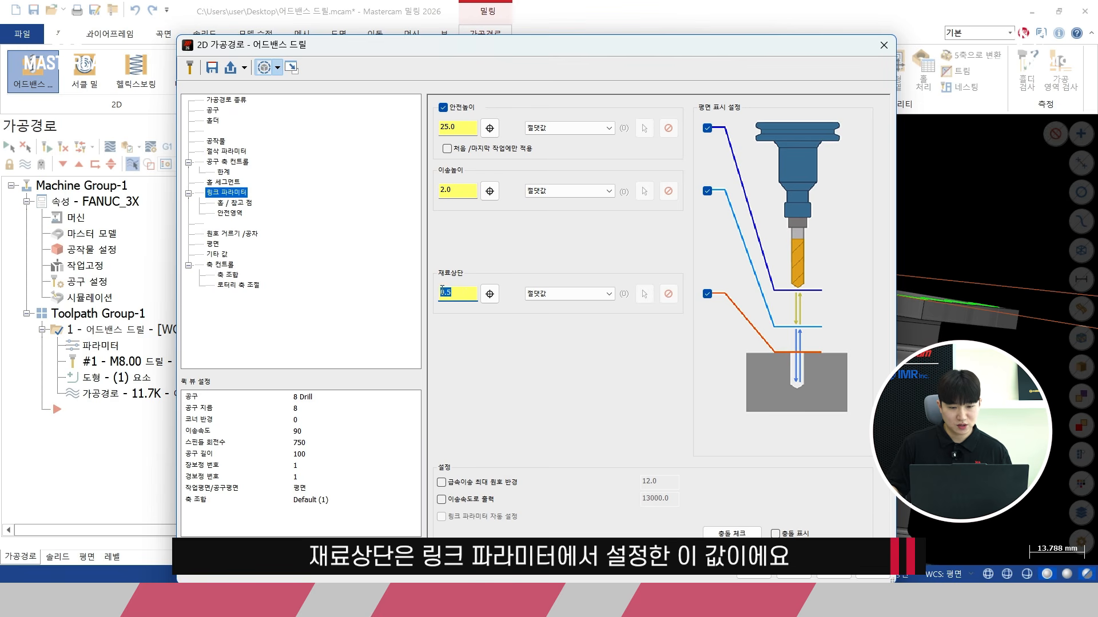
click(741, 574)
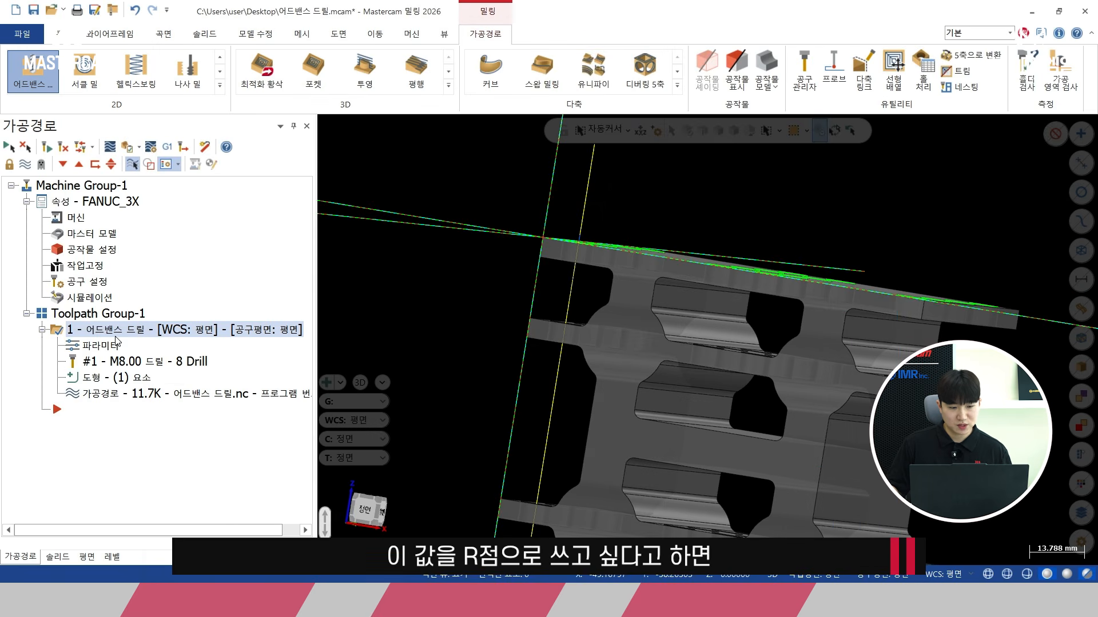
Step: Open the cut parameters, review the peck settings of the -71.5 segment, and close the parameters
click(106, 347)
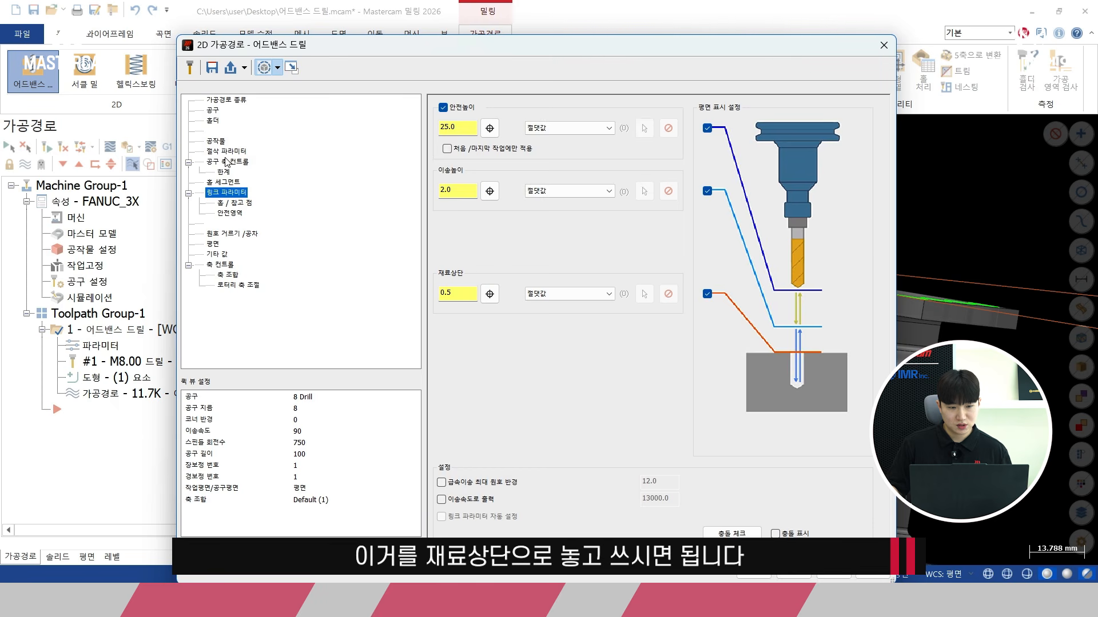
click(227, 151)
click(451, 181)
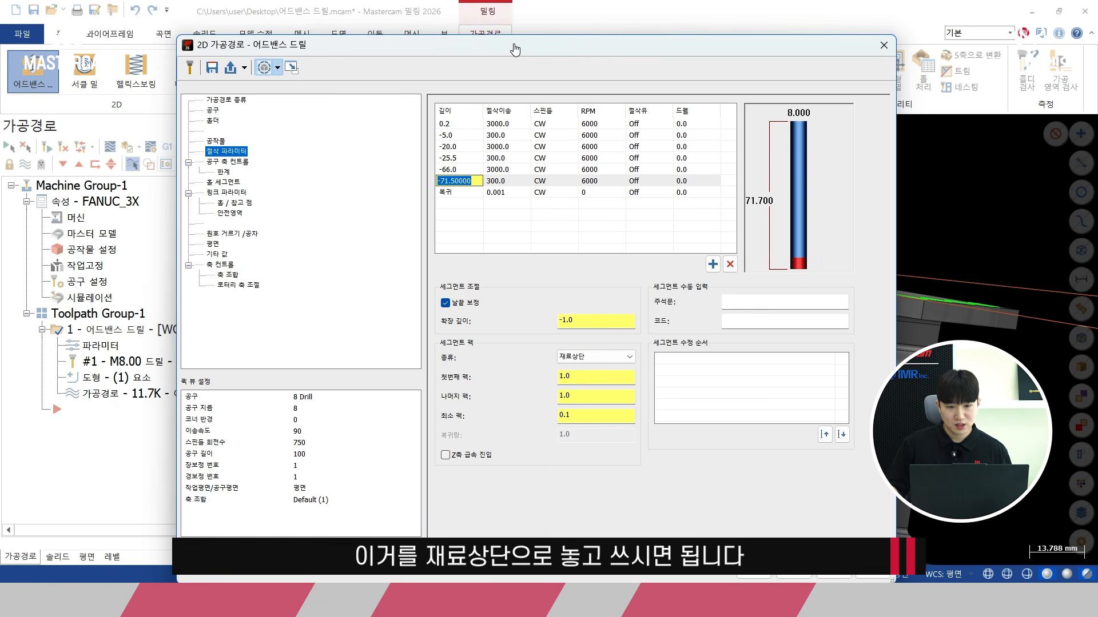
key(Return)
drag(519, 50, 515, 22)
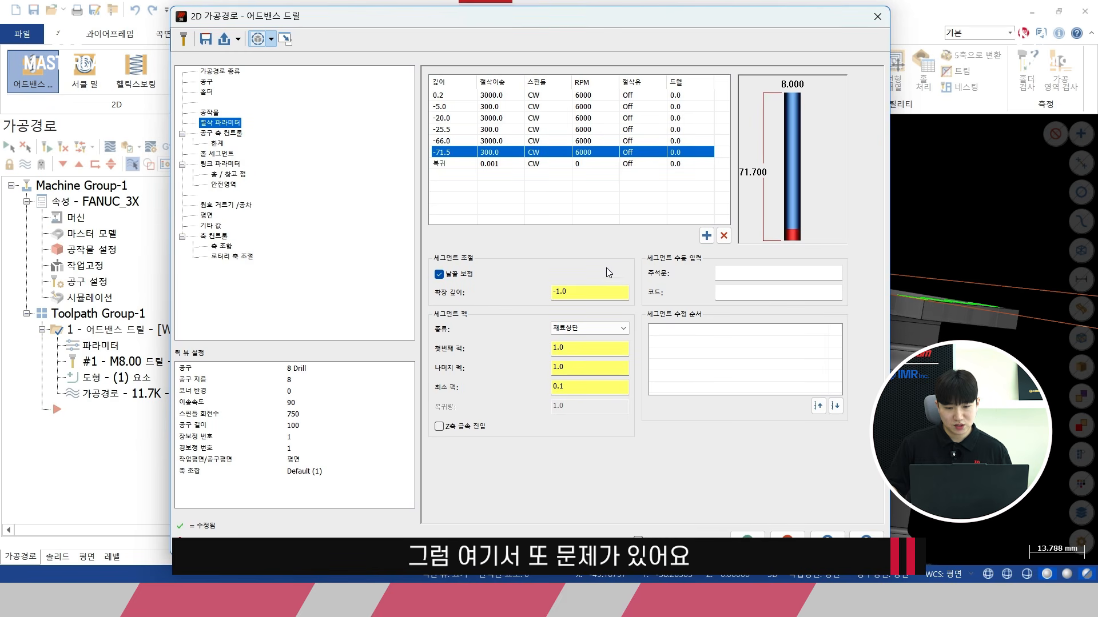
click(747, 538)
Step: Backplot the drill toolpath step by step until the tool reaches the plate at Z-66
click(109, 147)
key(s)
key(s)
key(s)
key(s)
key(s)
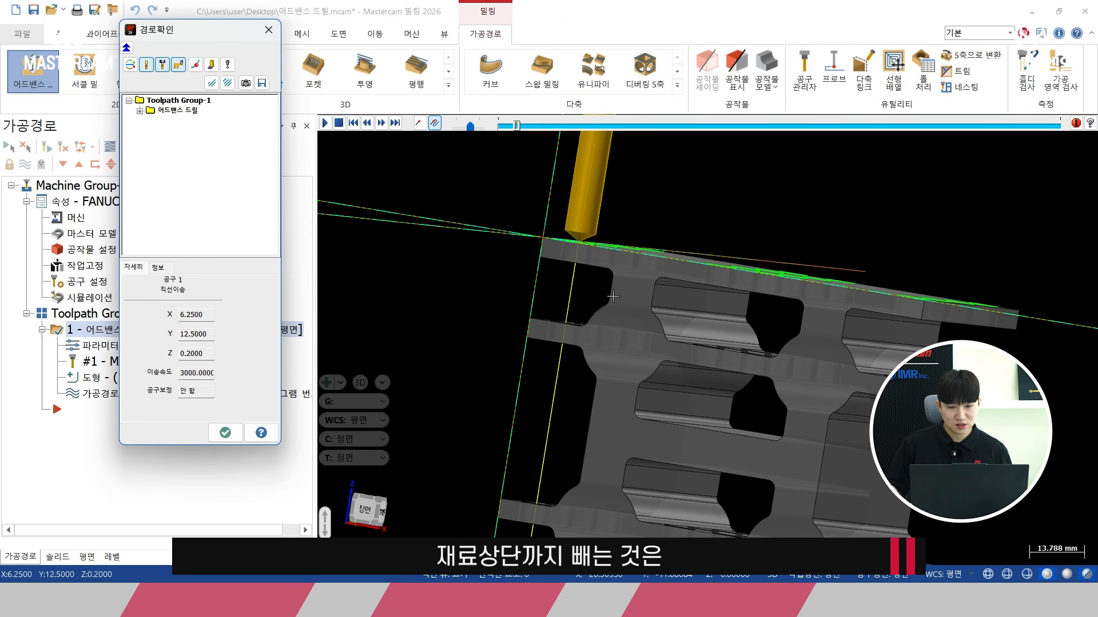
key(s)
key(s)
key(s)
key(s)
key(s)
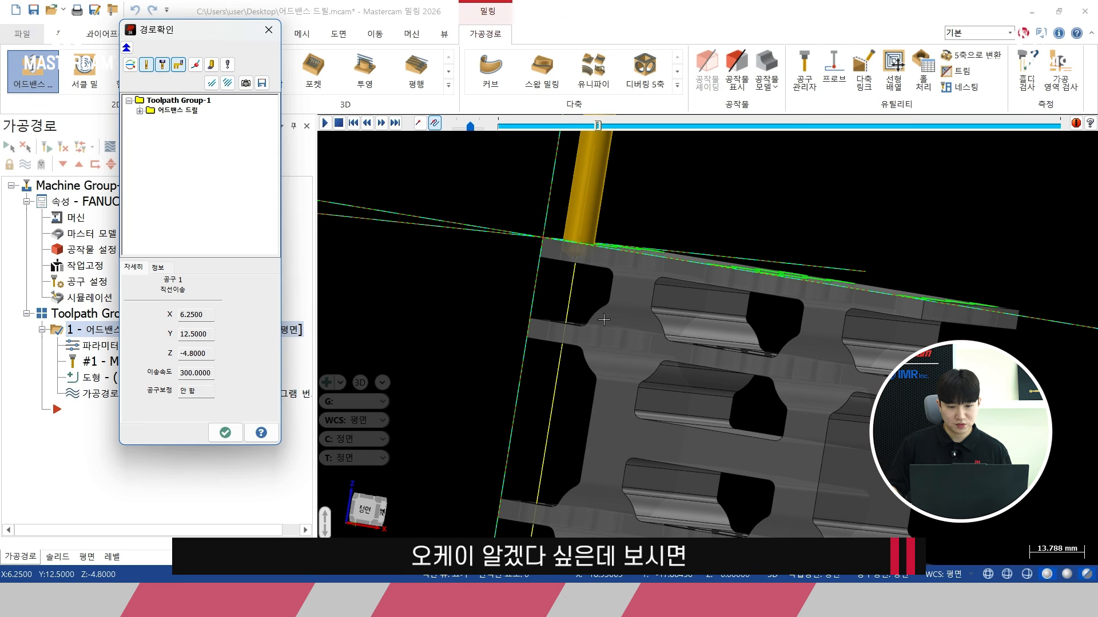
key(s)
key(s)
key(s)
key(s)
key(s)
key(s)
key(s)
key(s)
middle_drag(573, 380, 601, 379)
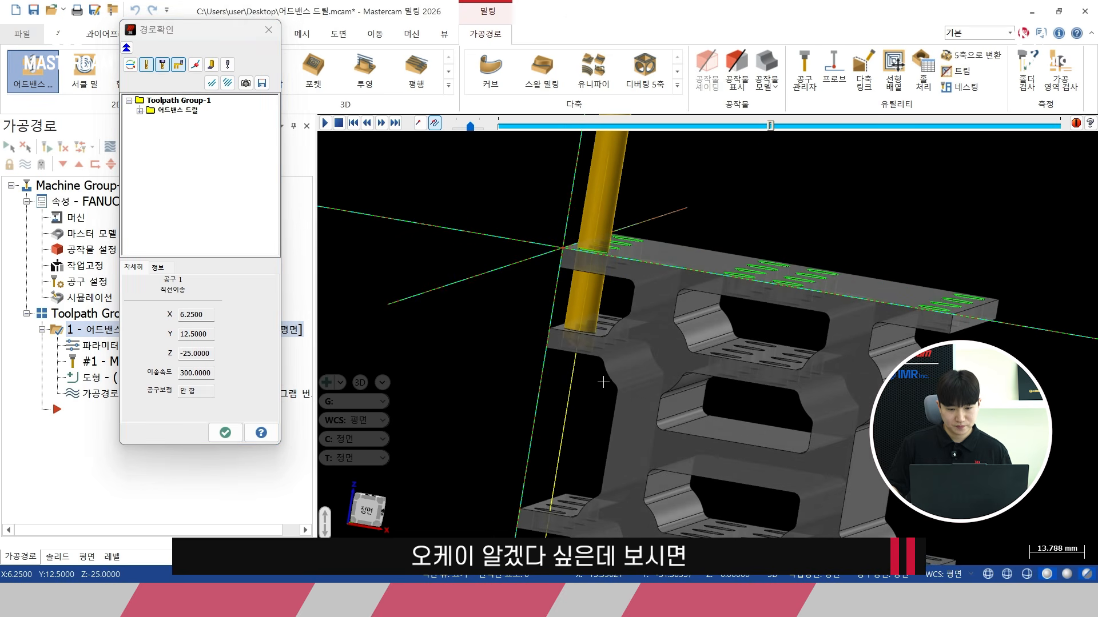
key(s)
key(s)
key(s)
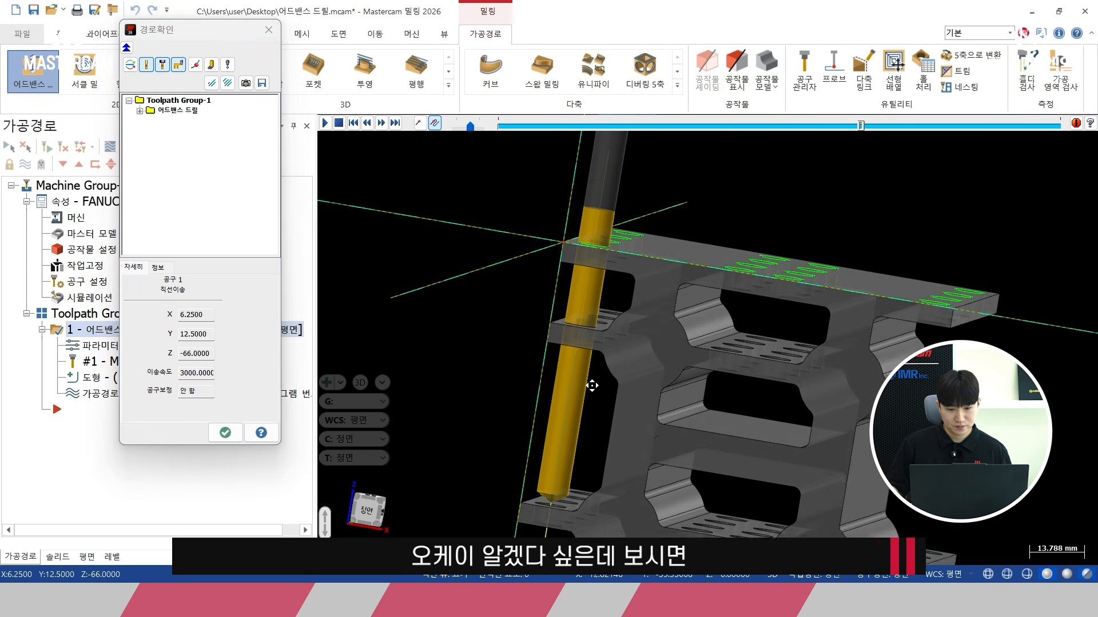
Step: Step through the first top-of-stock peck below Z-66 and examine its depth, retract height, and re-entry move
scroll(597, 343, up, 4)
scroll(599, 330, up, 2)
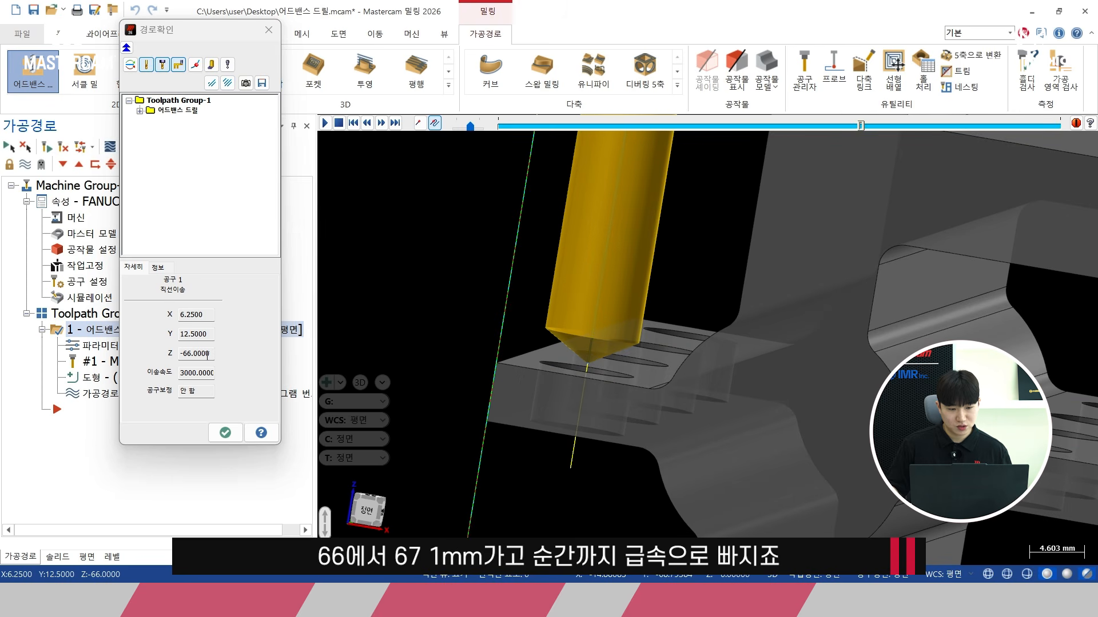
key(s)
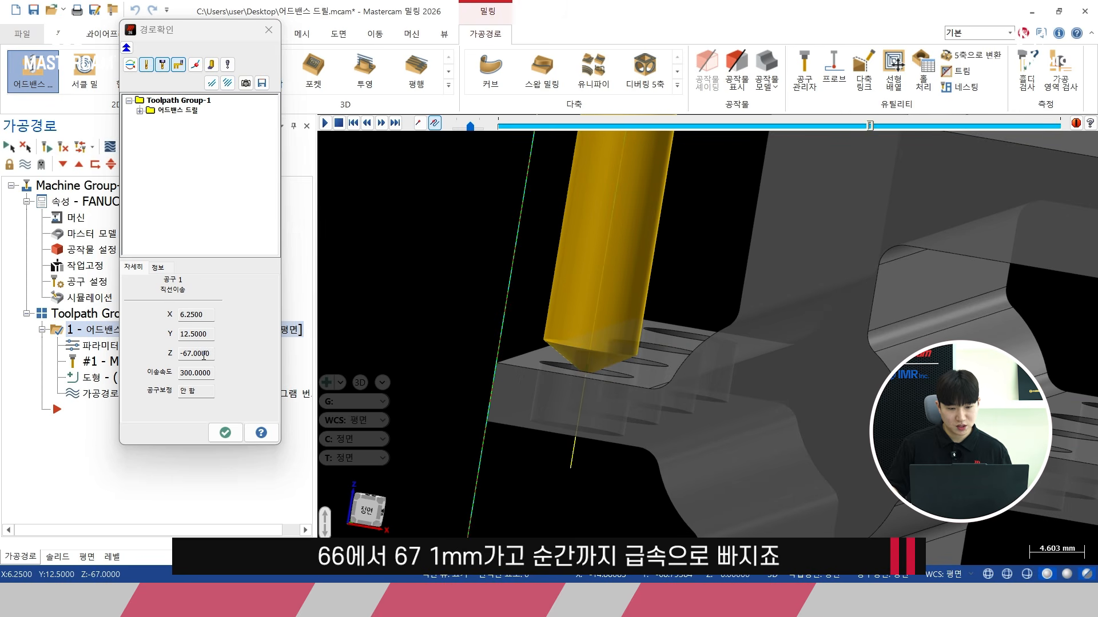
key(s)
scroll(565, 238, down, 2)
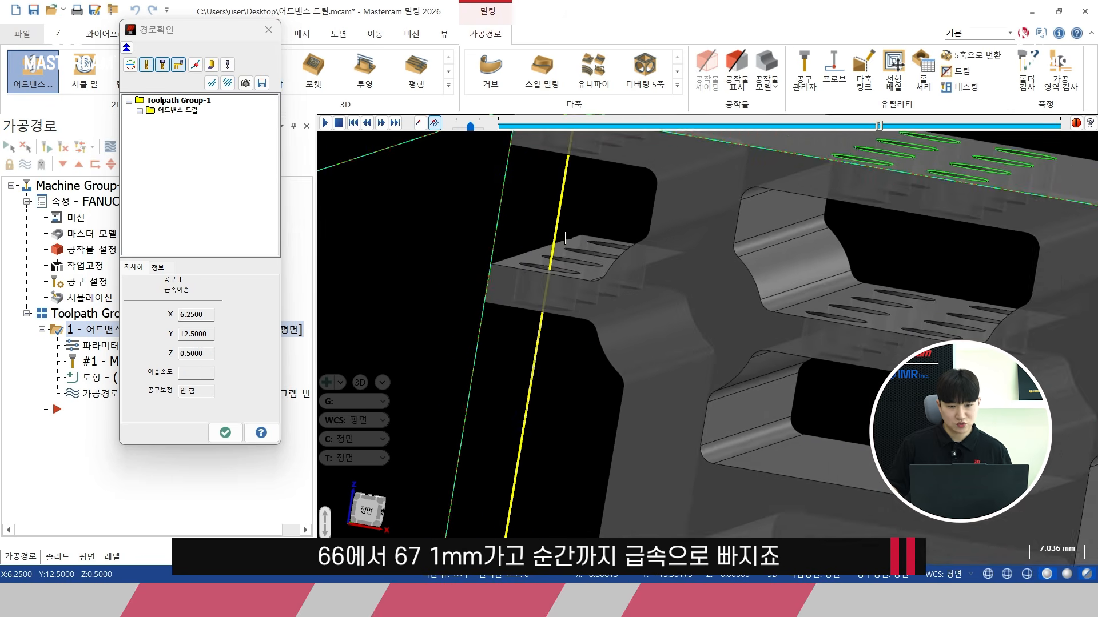
scroll(577, 258, down, 1)
key(s)
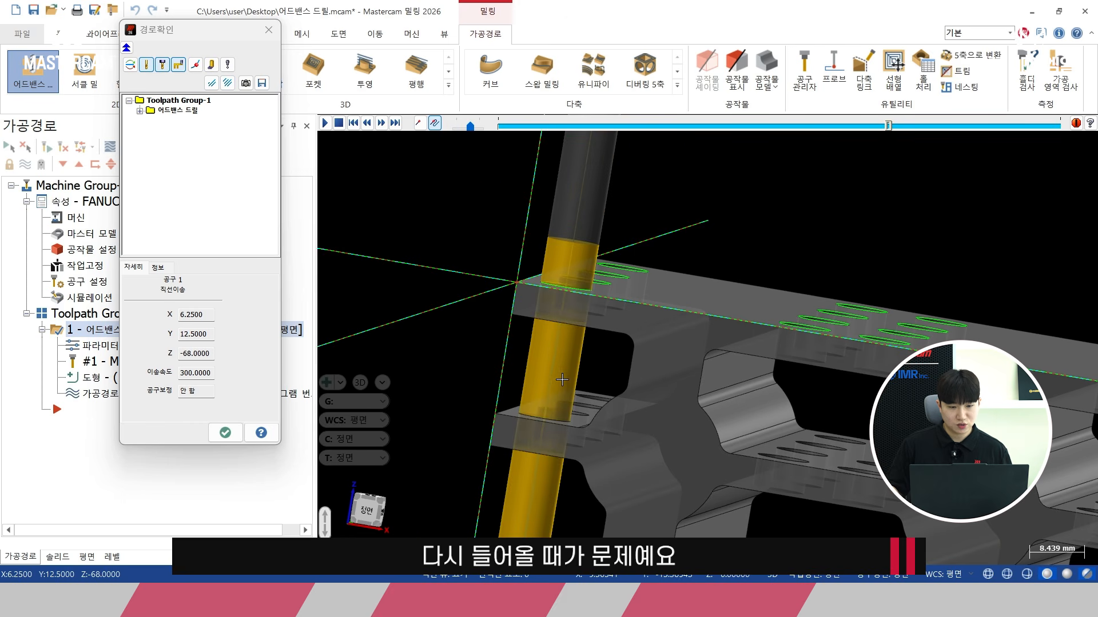
Step: Examine the motion type and feed rate of the re-entry move to Z-68 along the hole, and close the backplot
shift+middle_drag(576, 264, 613, 181)
click(192, 298)
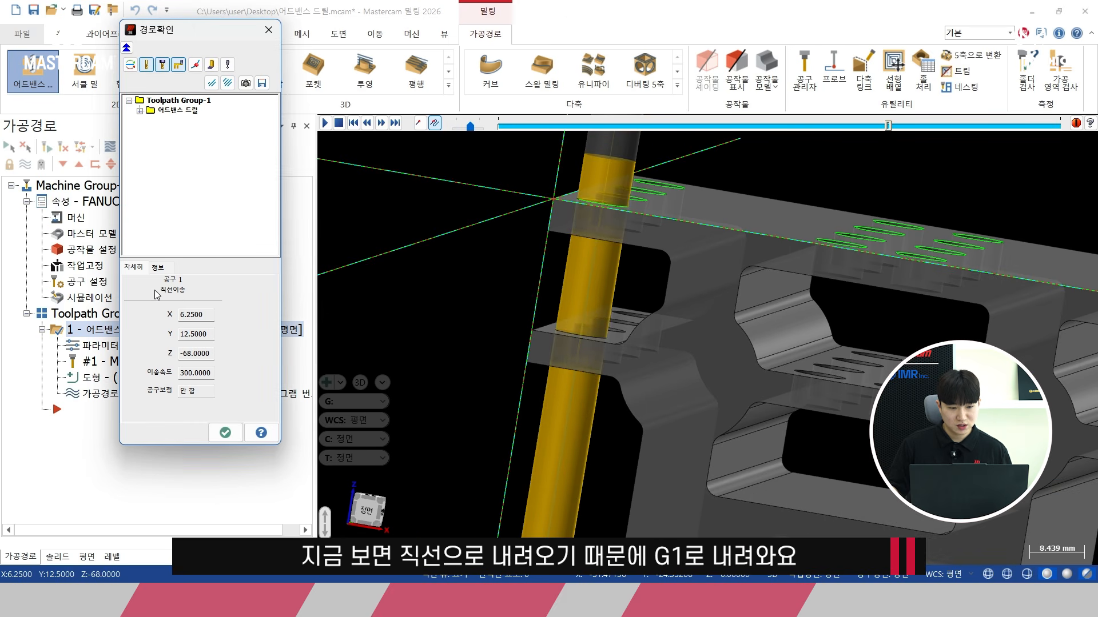
shift+middle_drag(600, 400, 625, 267)
scroll(585, 342, up, 3)
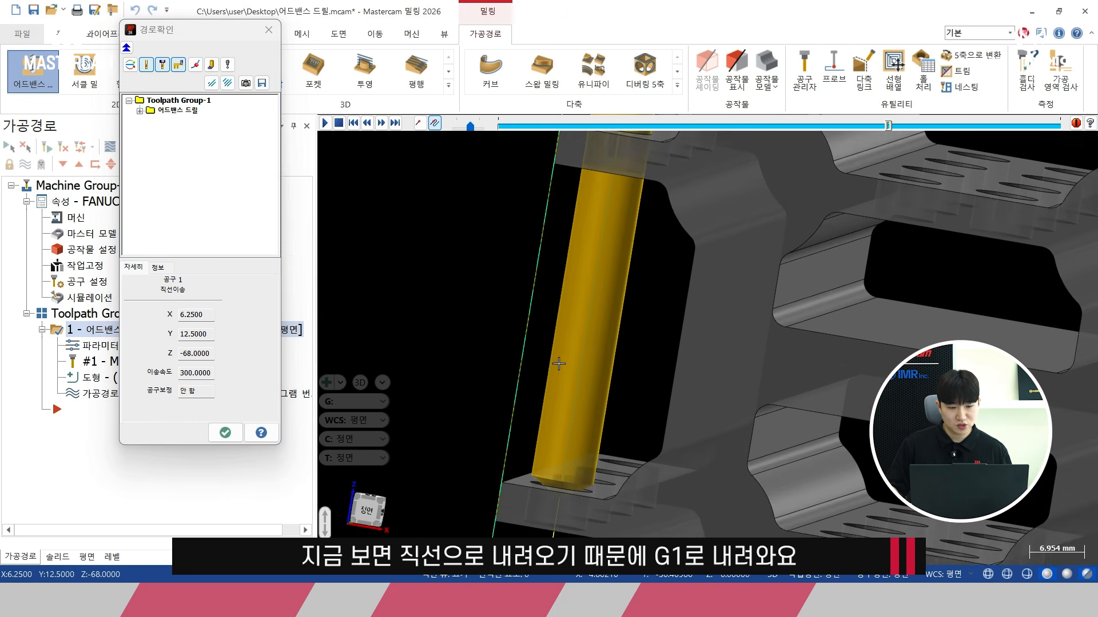
scroll(586, 358, down, 3)
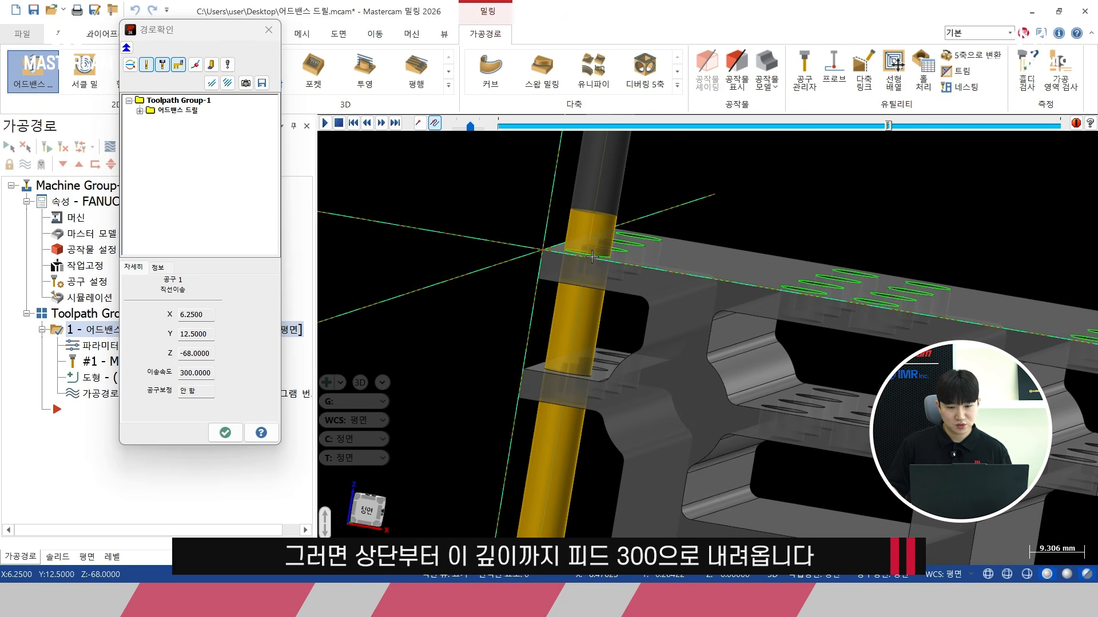
middle_drag(592, 256, 602, 241)
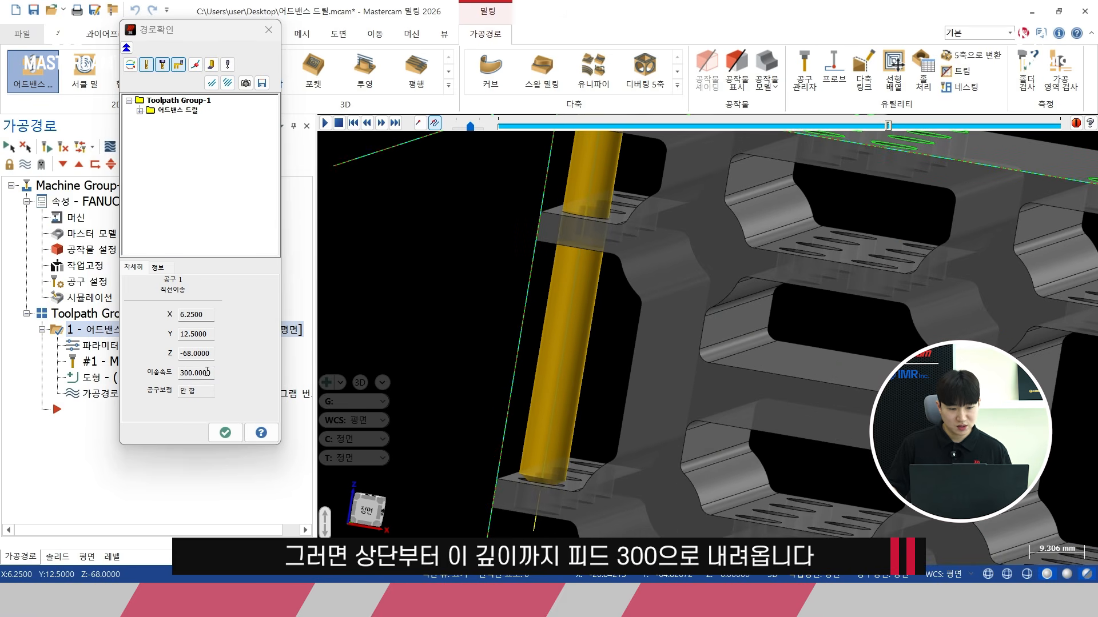
drag(212, 378, 161, 375)
scroll(524, 530, down, 3)
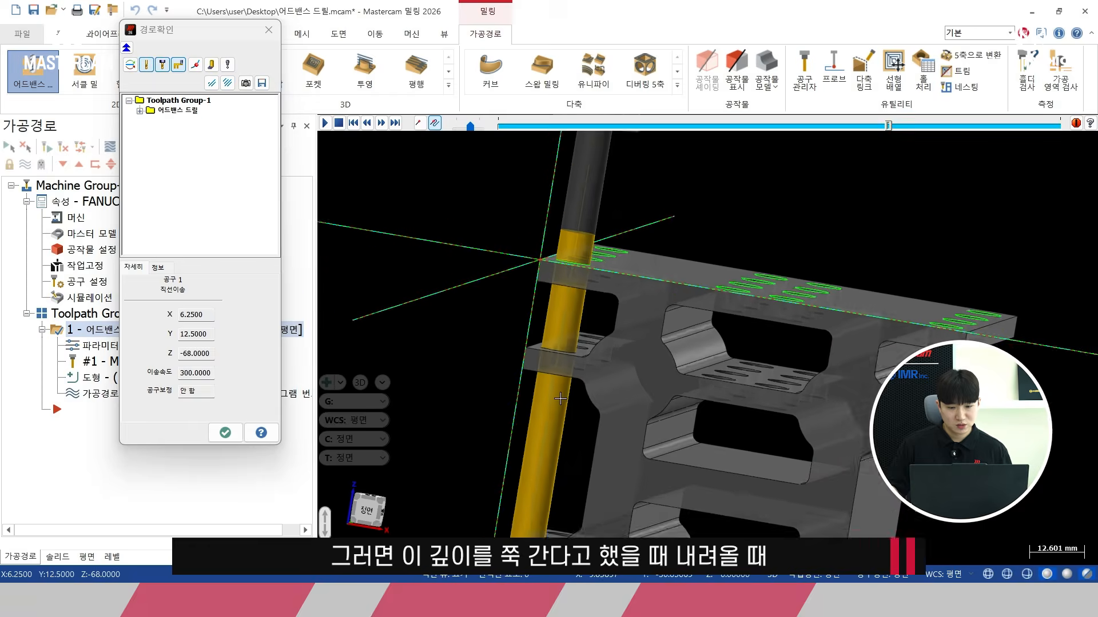
scroll(552, 422, up, 1)
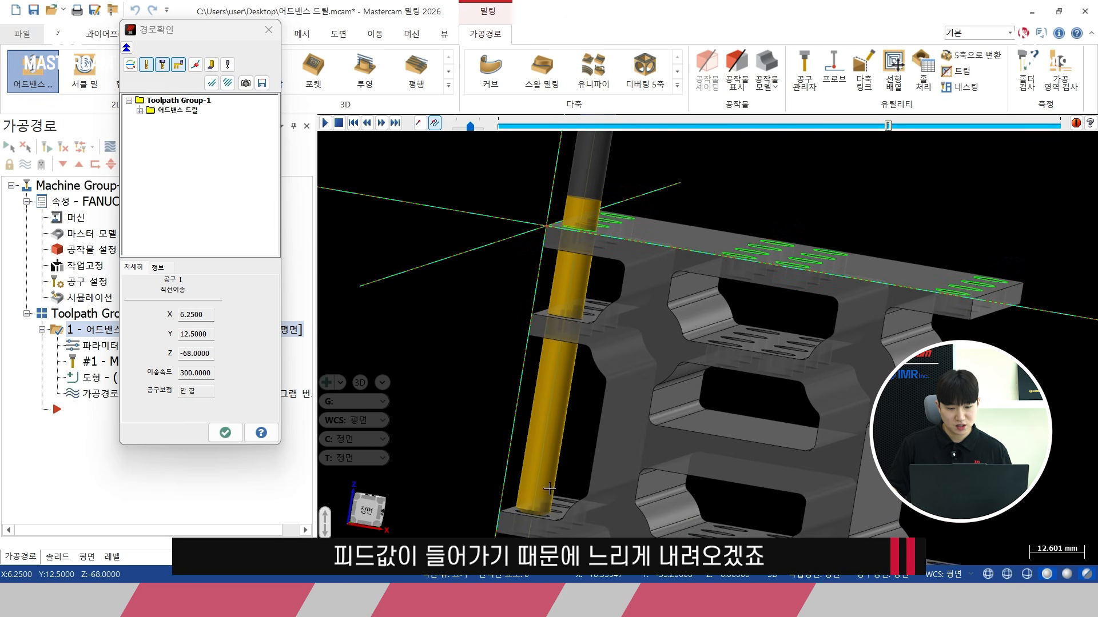
shift+middle_drag(541, 463, 565, 363)
click(227, 431)
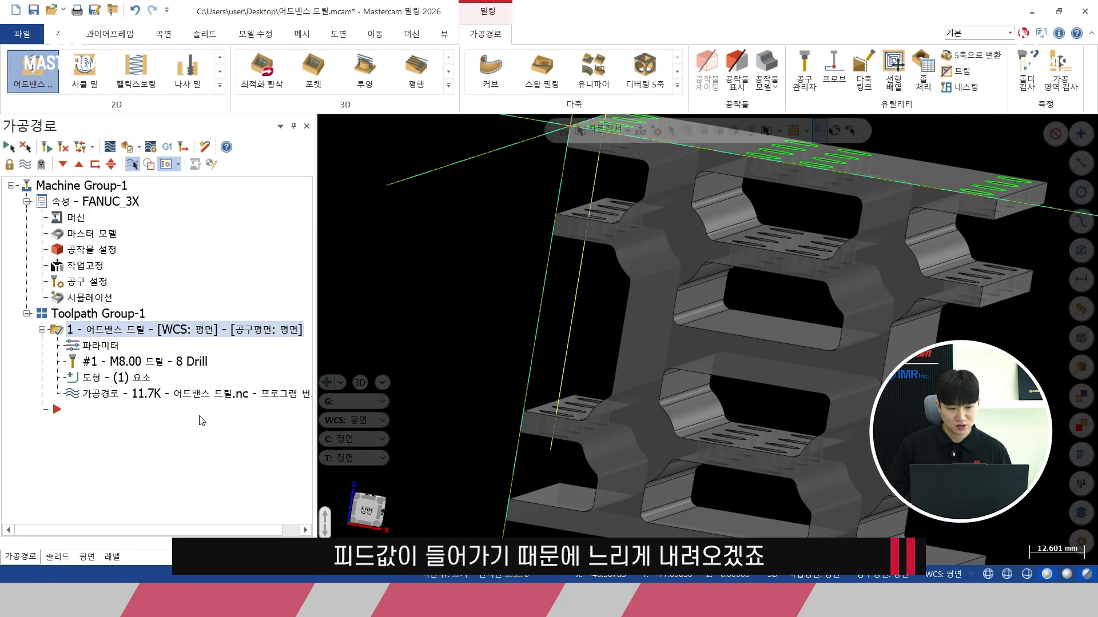
Step: Enable rapid Z entry (Z축 급속 진입) for the pecks of the -71.5 segment, and regenerate the toolpath
click(102, 346)
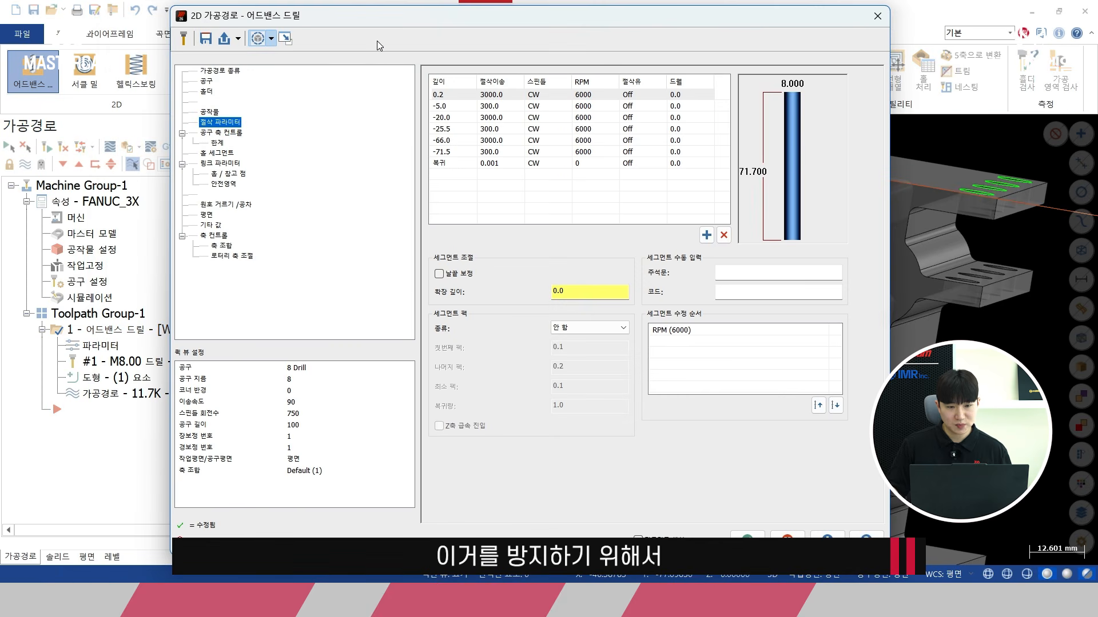
drag(382, 16, 397, 12)
click(464, 149)
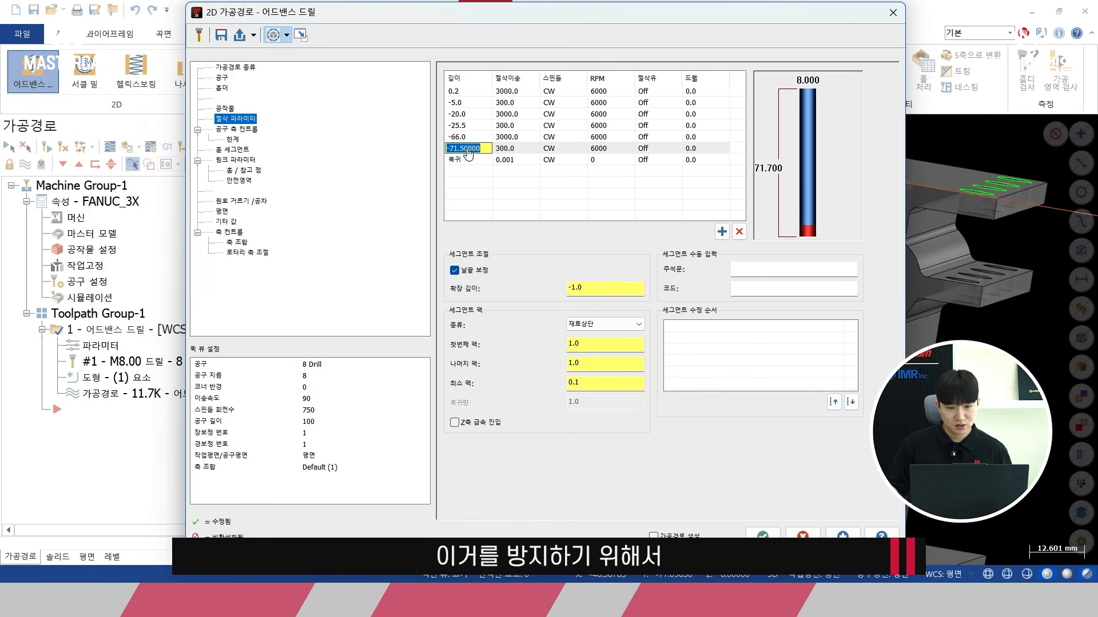
click(453, 426)
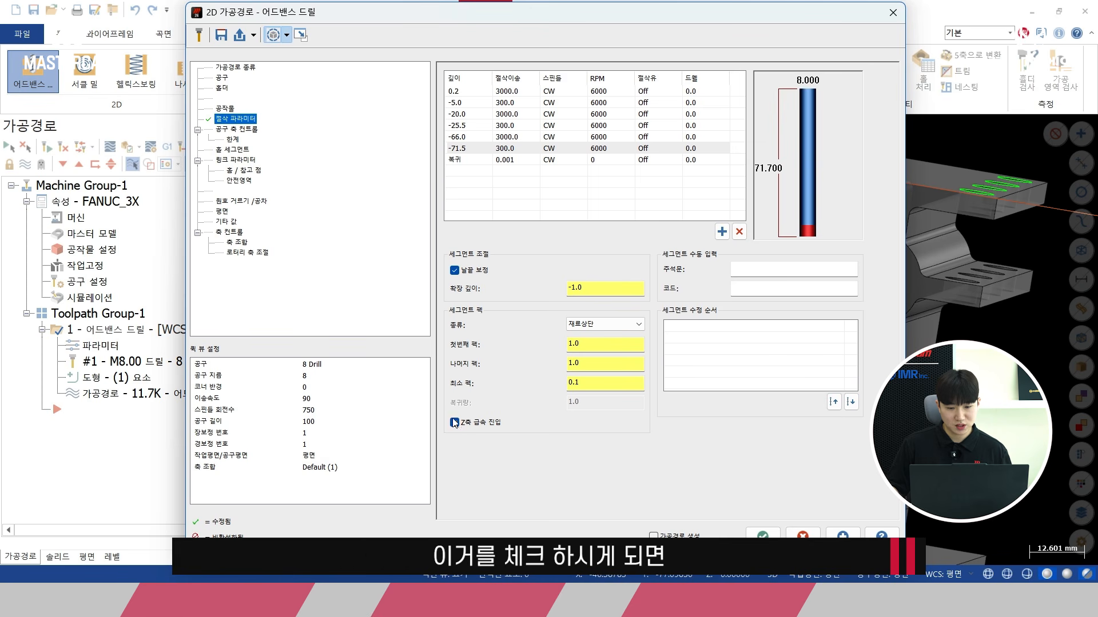
click(762, 535)
click(60, 152)
Step: Backplot the regenerated toolpath down to the first peck at Z-67 in the plate
click(110, 148)
shift+middle_drag(598, 253, 595, 352)
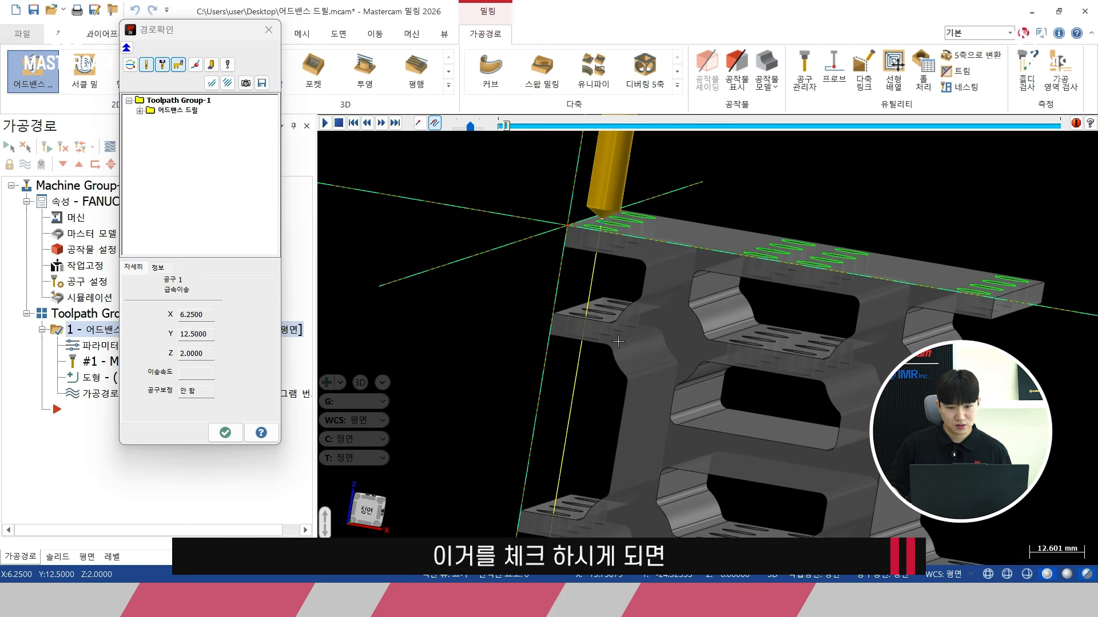
shift+middle_drag(616, 399, 642, 340)
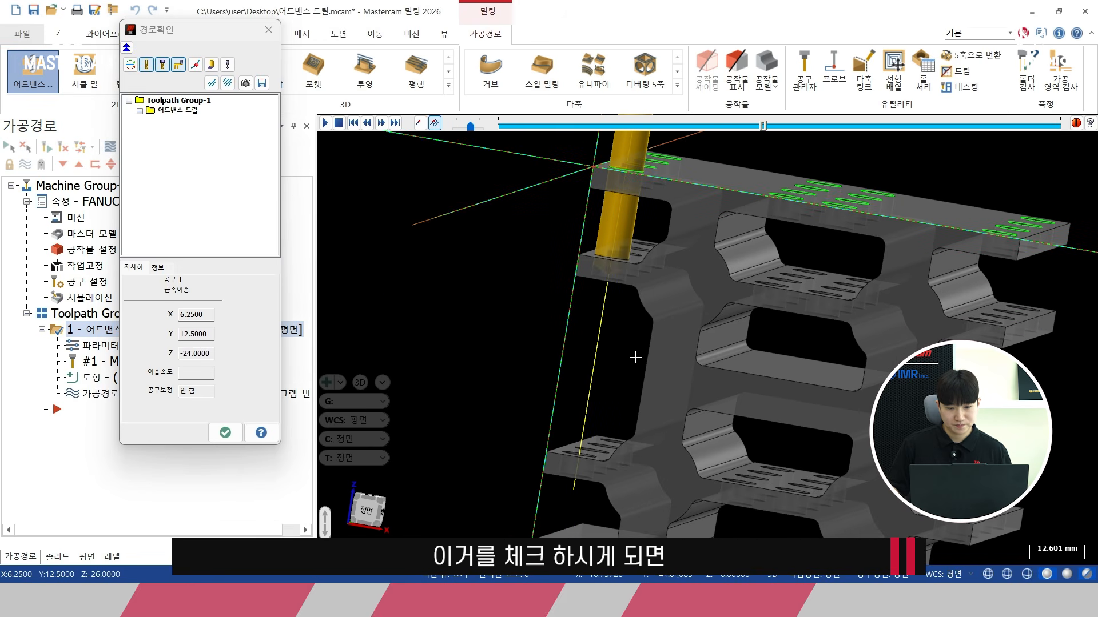
scroll(626, 343, up, 3)
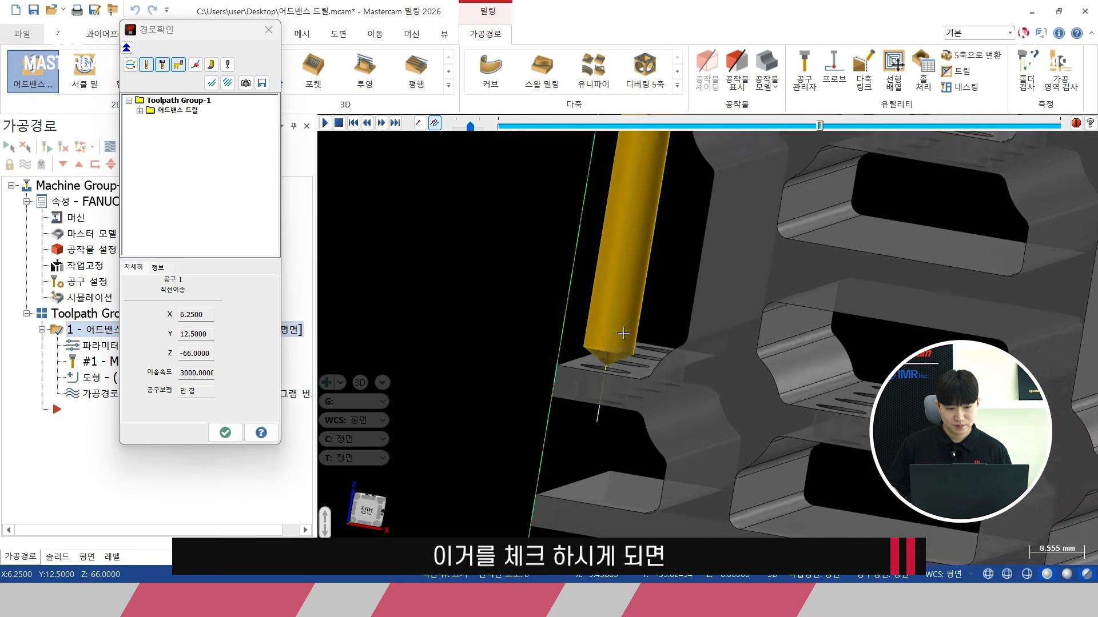
scroll(623, 333, up, 4)
key(s)
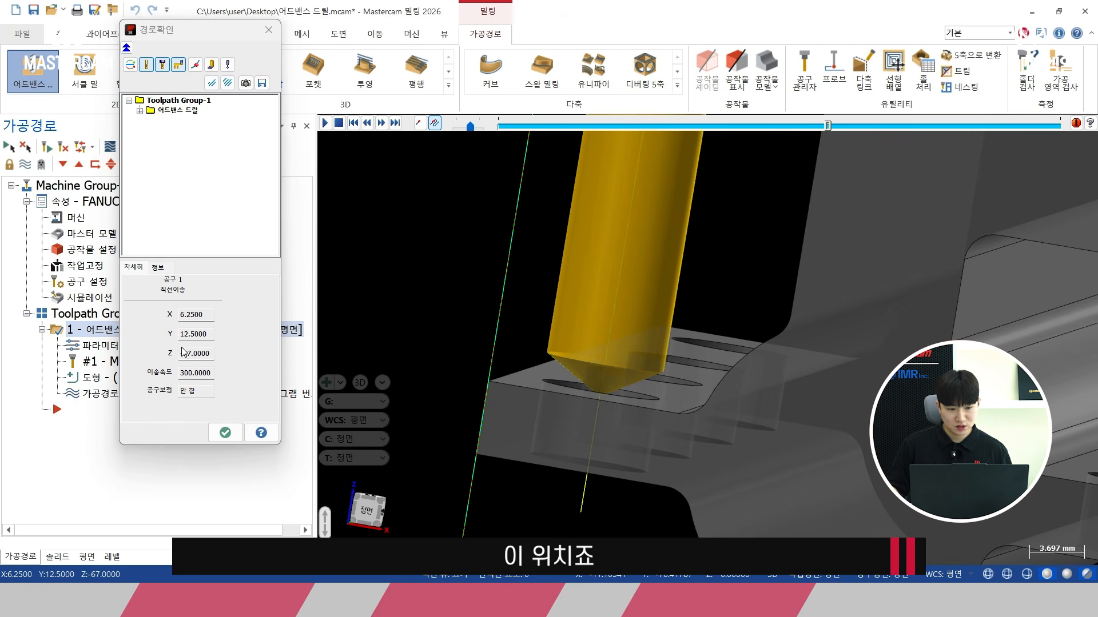
Step: Step through the peck's retract and re-entry, and examine the motion type of the downward move
scroll(605, 235, down, 1)
shift+middle_drag(606, 235, 578, 417)
key(s)
shift+middle_drag(610, 282, 571, 420)
shift+middle_drag(552, 368, 578, 231)
key(s)
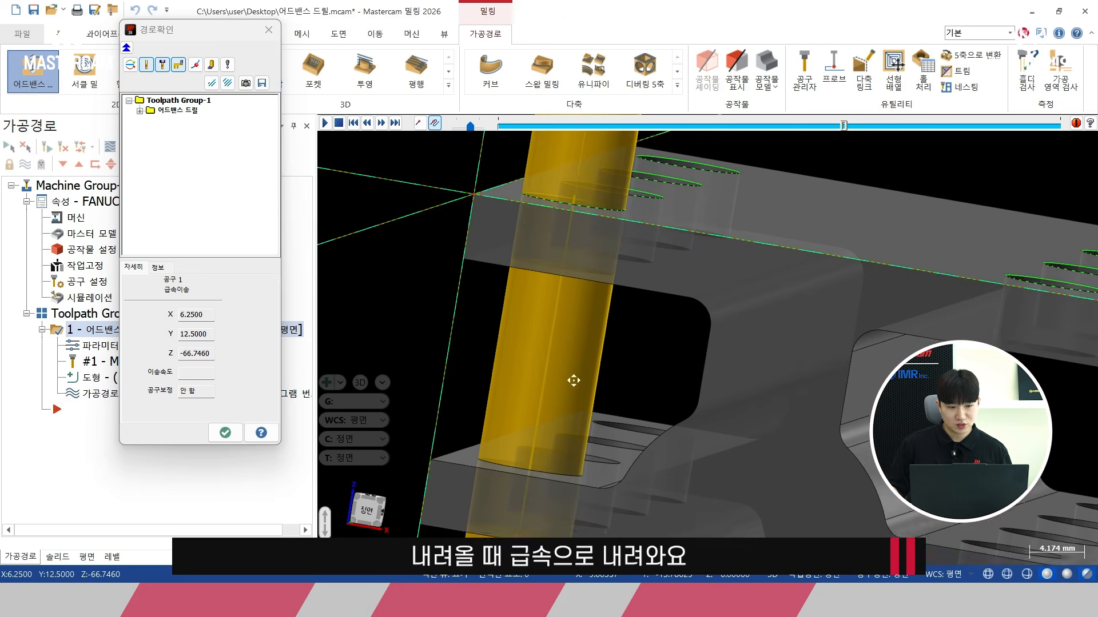
shift+middle_drag(567, 393, 623, 151)
click(169, 293)
shift+middle_drag(602, 370, 449, 280)
Step: Switch to the front view and step through the following pecks, examining how deep each rapid re-entry goes into the plate
right_click(449, 280)
click(480, 375)
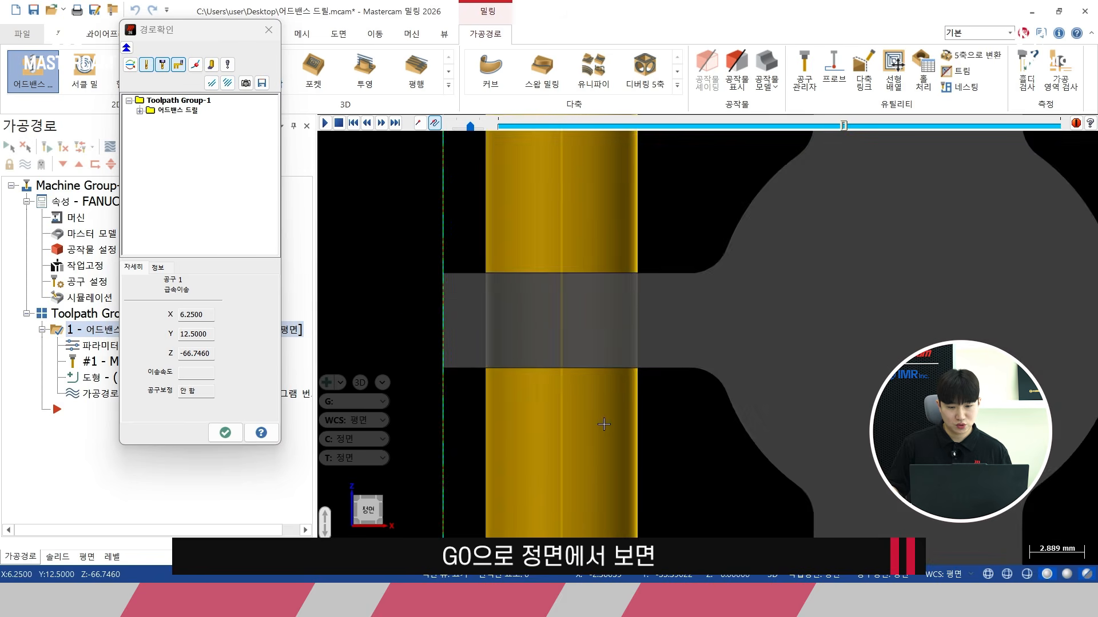
scroll(537, 315, up, 2)
shift+middle_drag(537, 315, 582, 375)
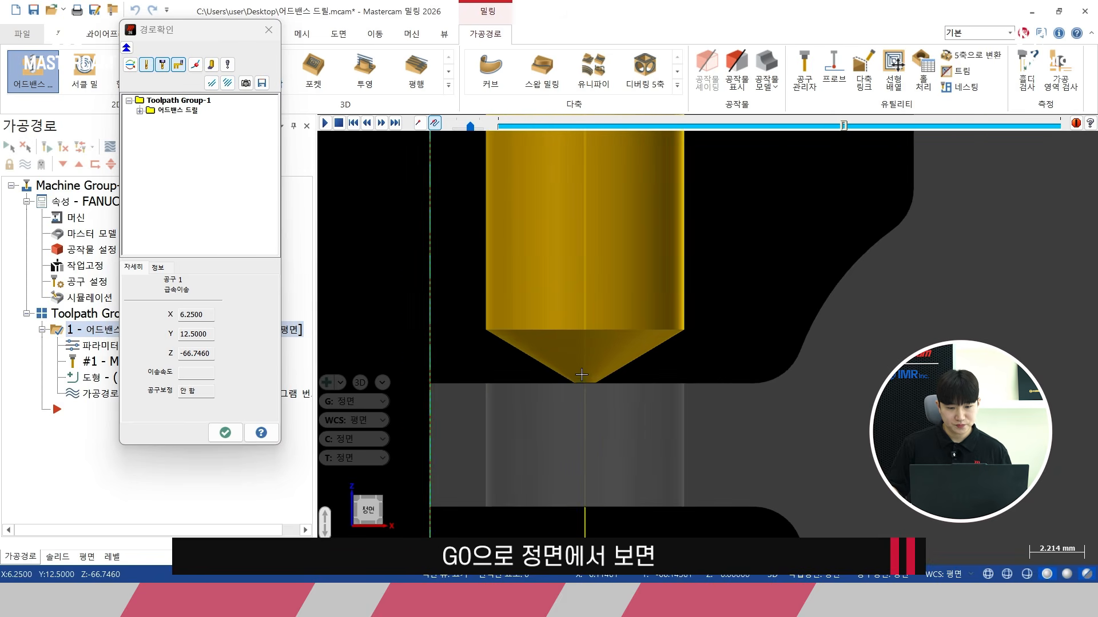
key(s)
key(s)
key(s)
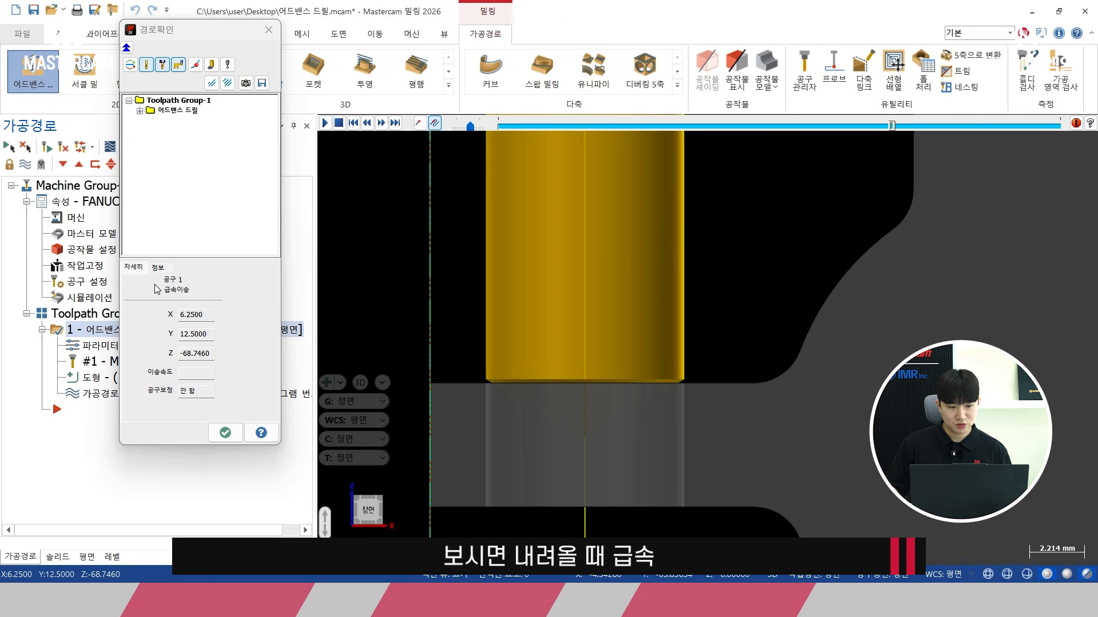
key(s)
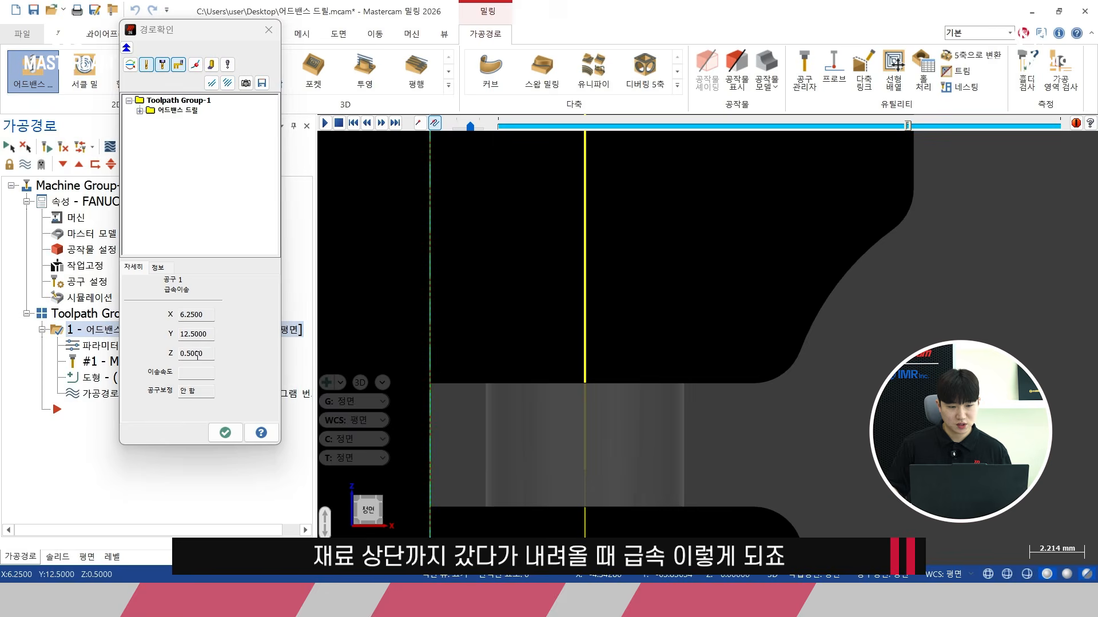
key(s)
shift+middle_drag(617, 448, 621, 420)
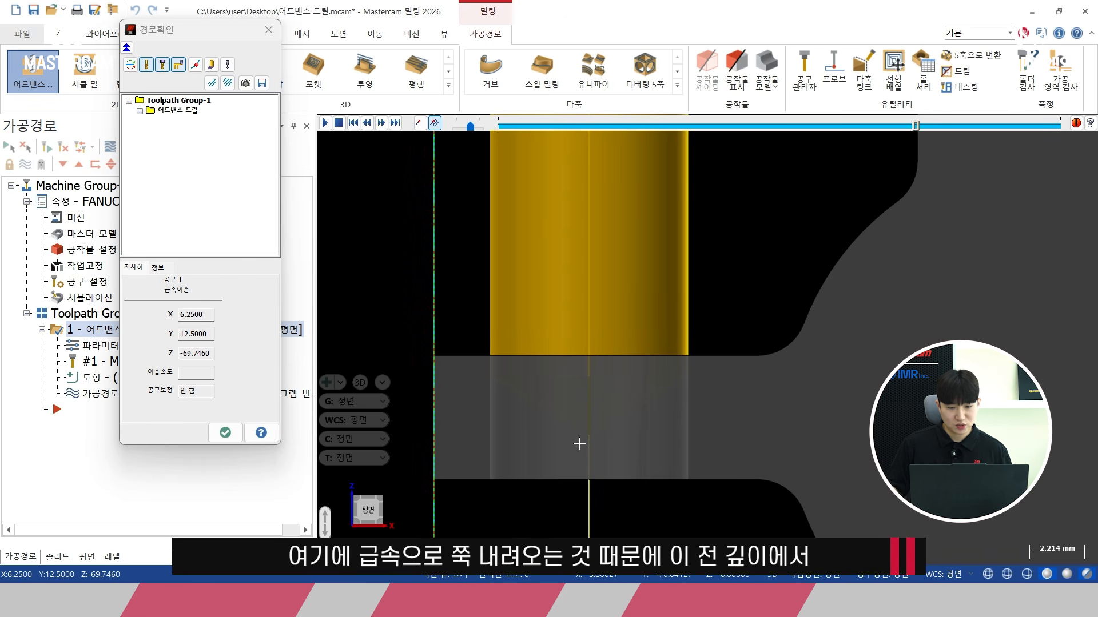
Step: Step the backplot back to the retract before the last re-entry, examine it above the plate, and close the backplot
key(b)
shift+middle_drag(611, 328, 588, 441)
scroll(581, 406, down, 2)
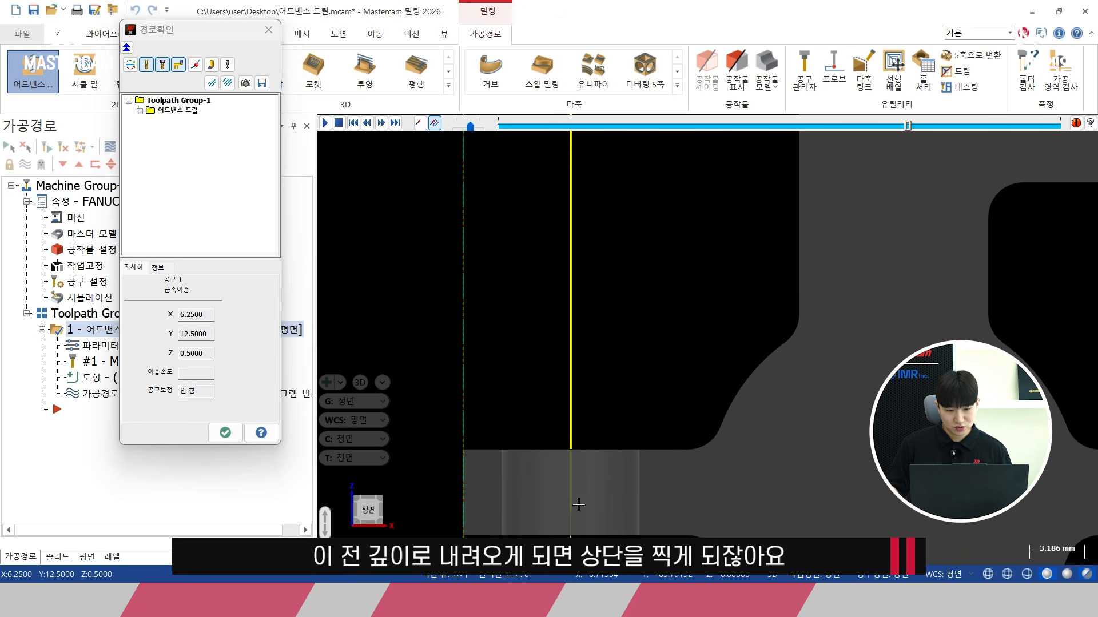
click(225, 432)
Step: Reopen the backplot and step the drill down to the first peck at Z-67 in the plate and its following retract
click(110, 147)
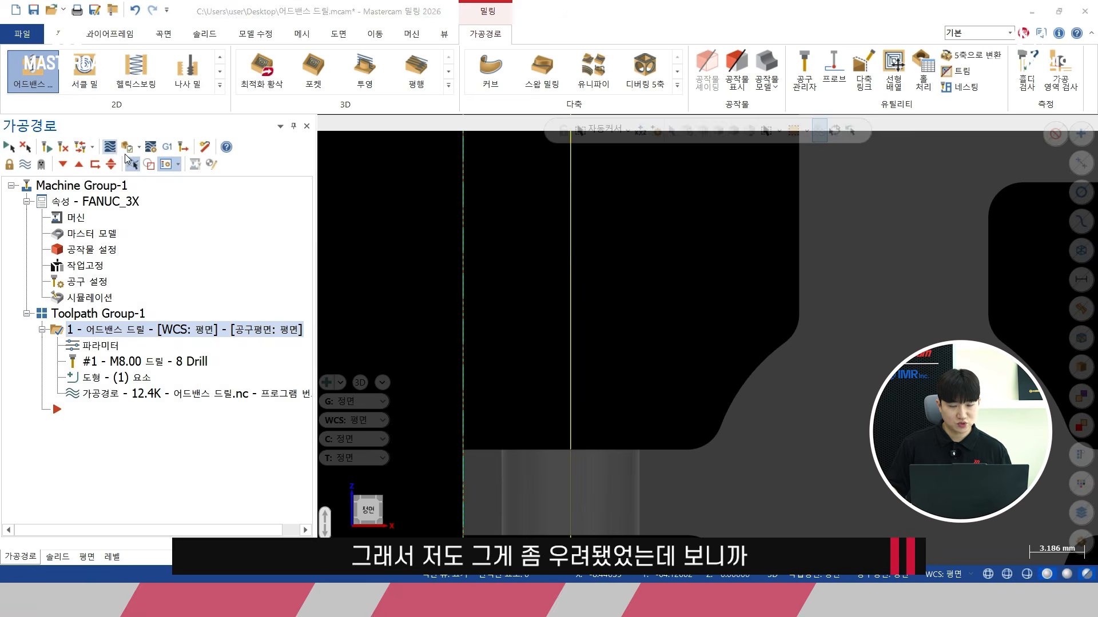
scroll(633, 335, down, 4)
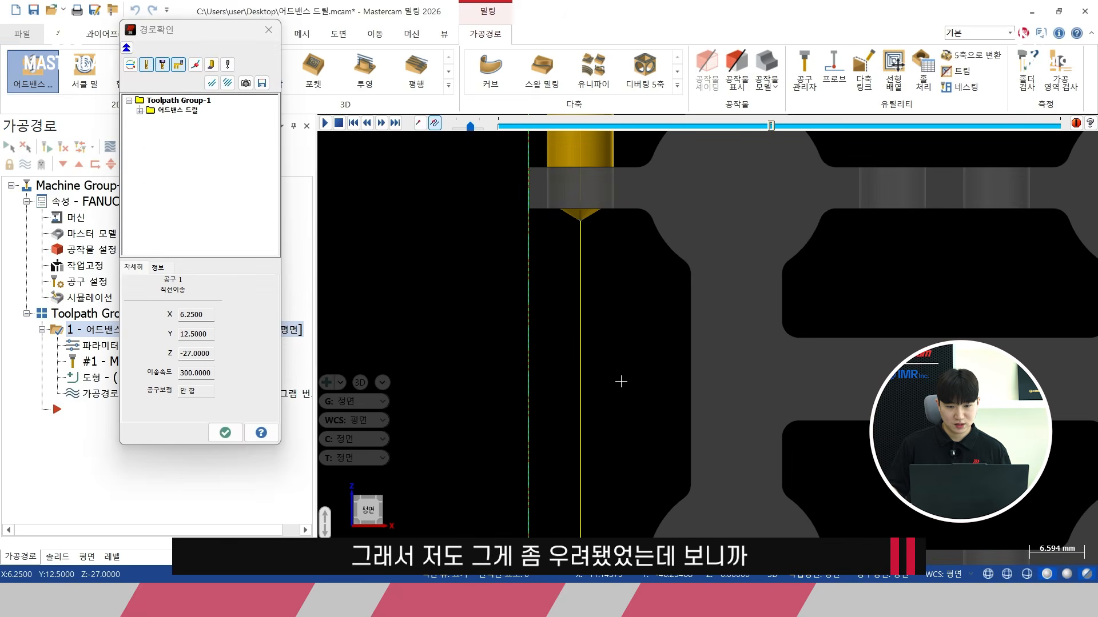
scroll(623, 388, up, 3)
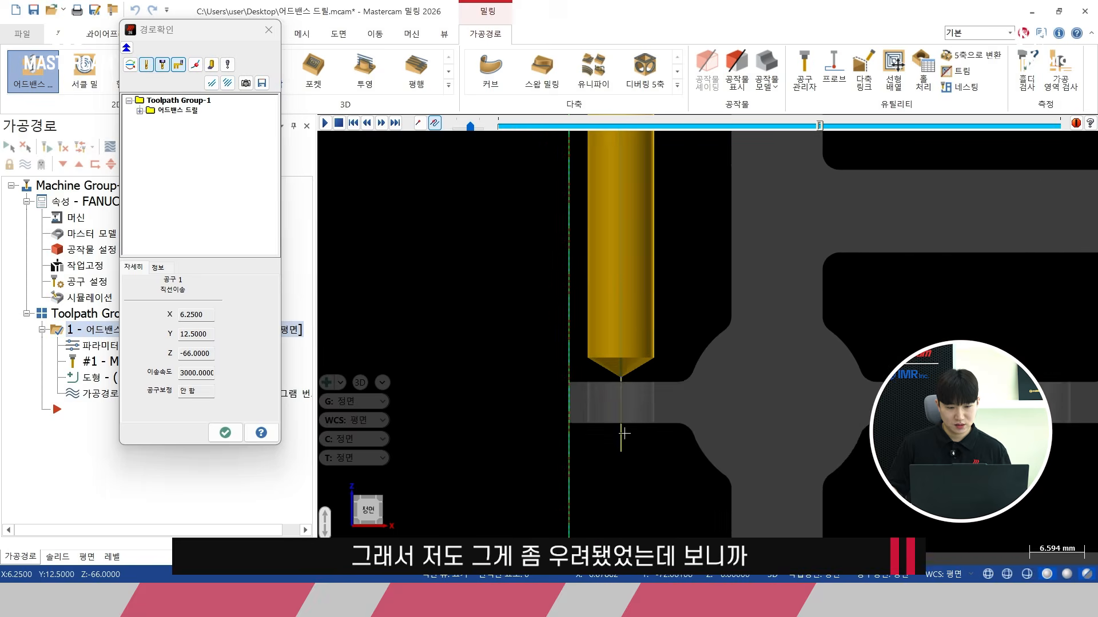
scroll(626, 391, up, 1)
scroll(723, 277, up, 1)
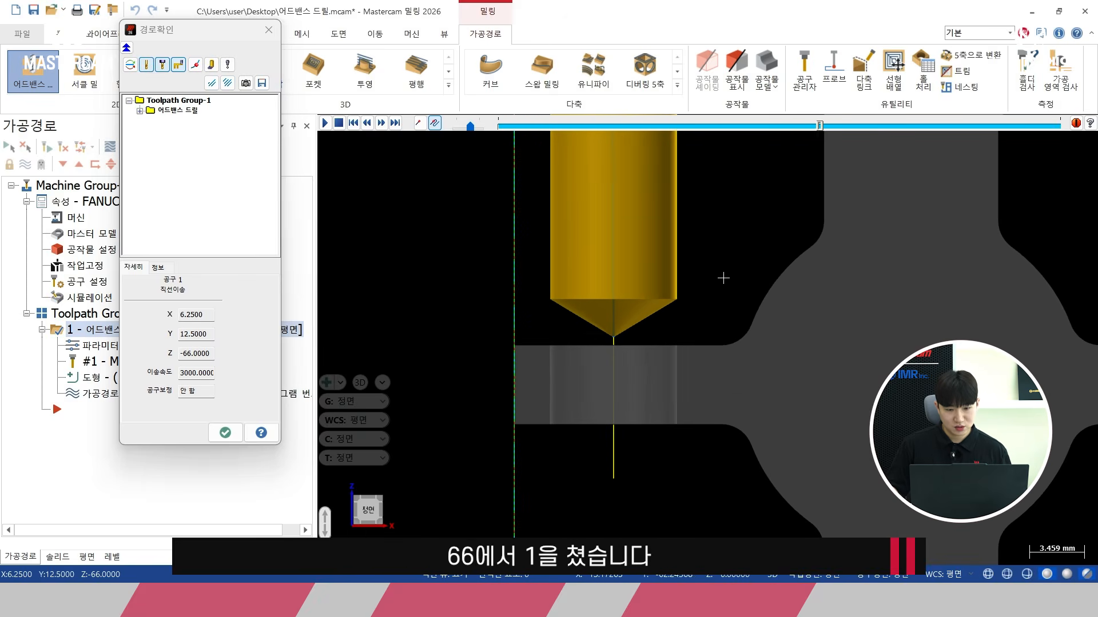
key(s)
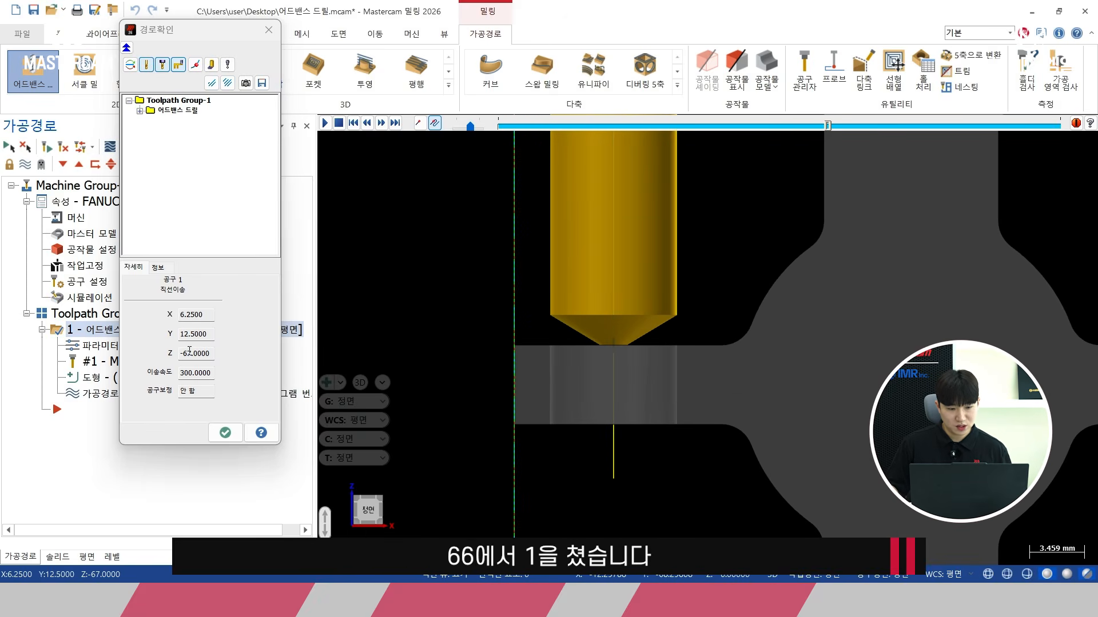
key(s)
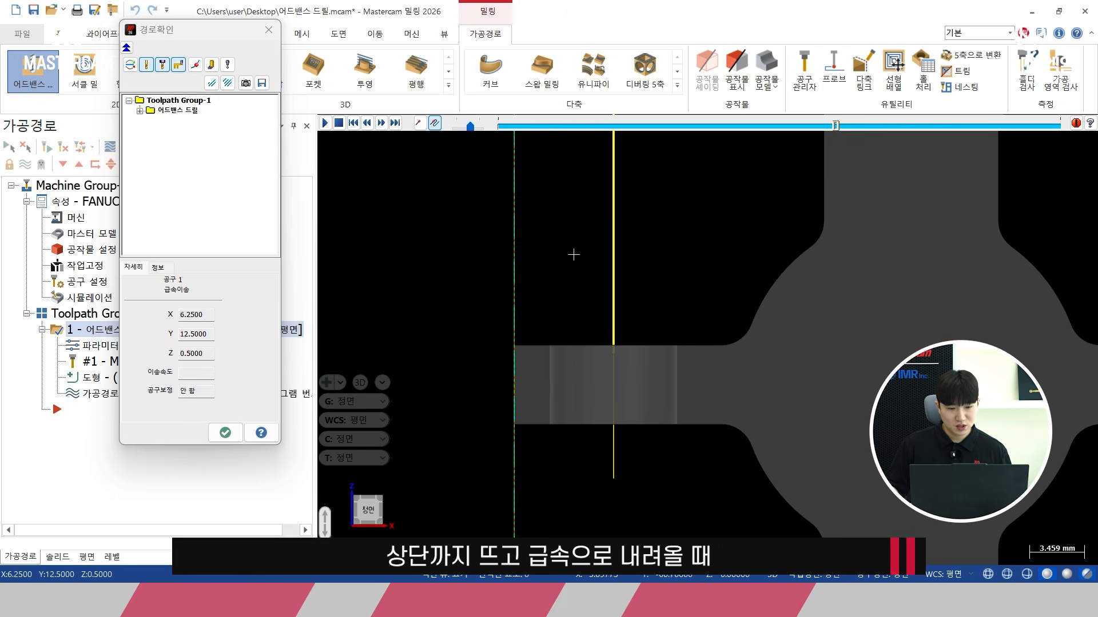
scroll(629, 227, up, 1)
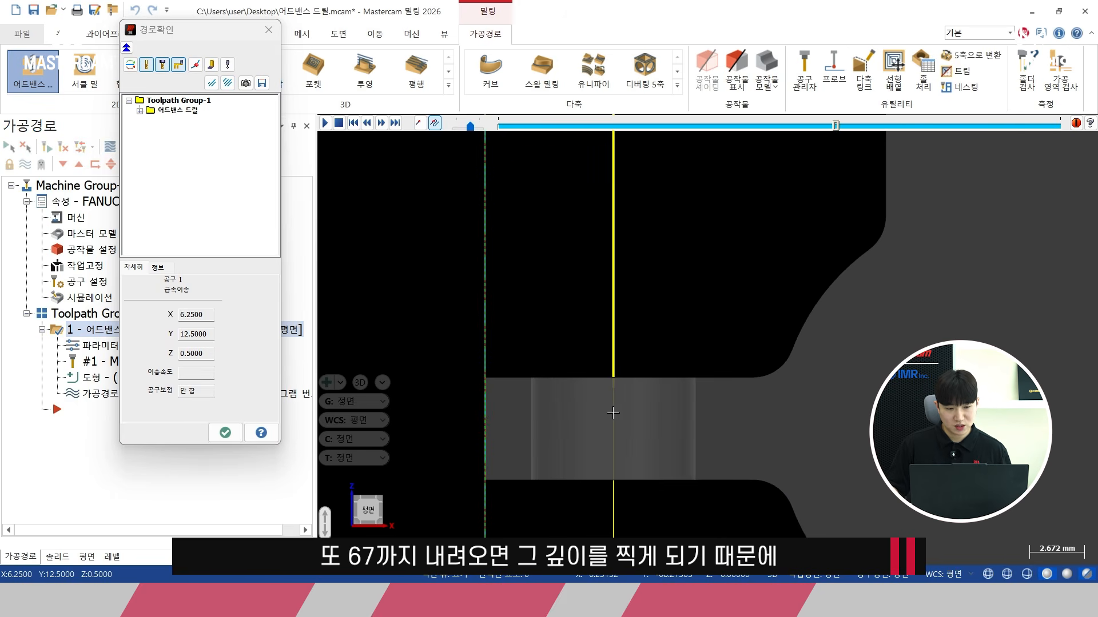
Step: Step to the rapid re-entry after the first peck and examine its Z position relative to the previous peck depth
key(s)
scroll(613, 415, up, 2)
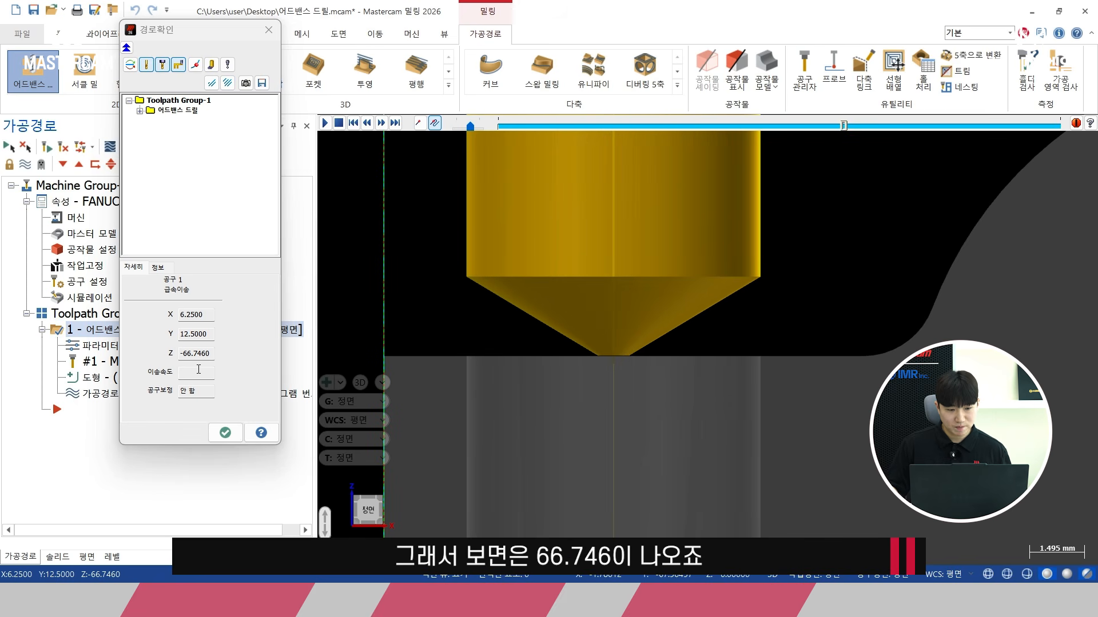
drag(182, 356, 215, 353)
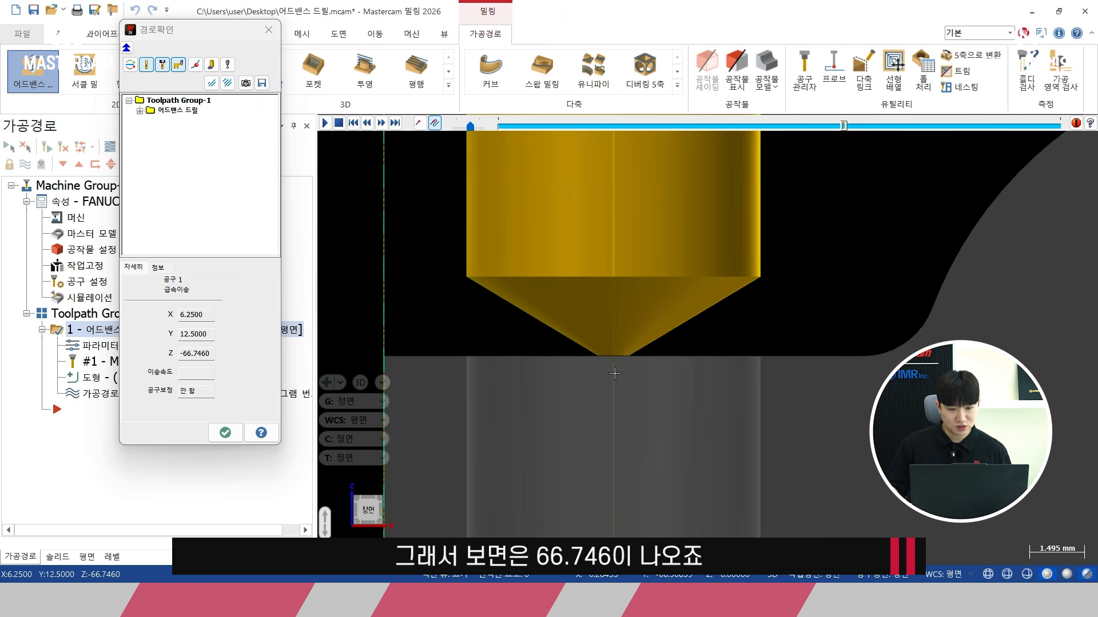
scroll(616, 365, up, 2)
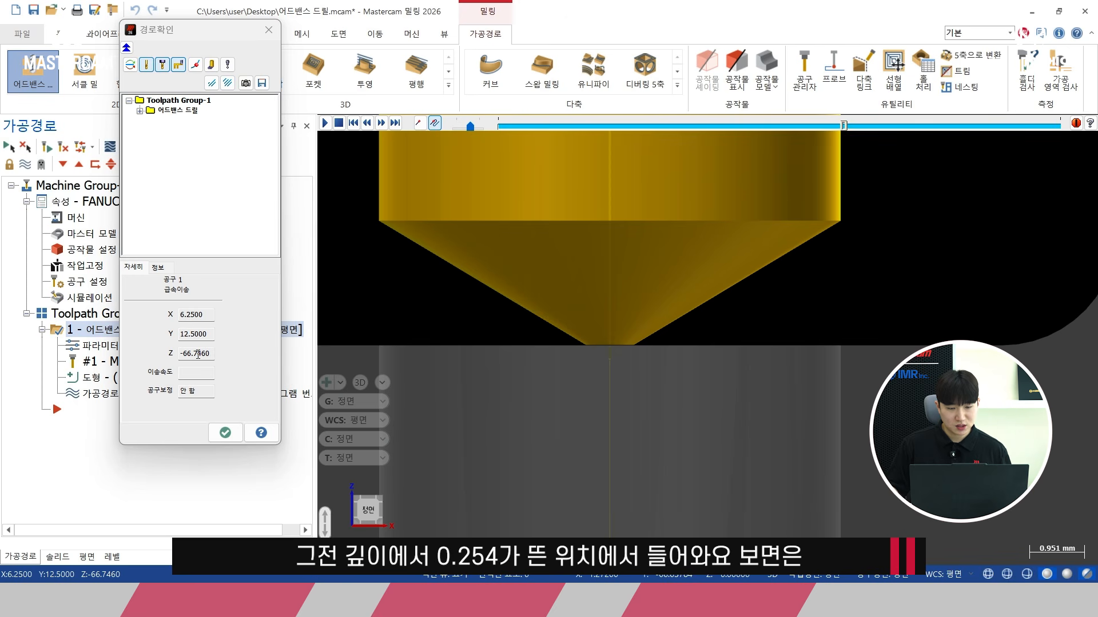
scroll(612, 440, up, 3)
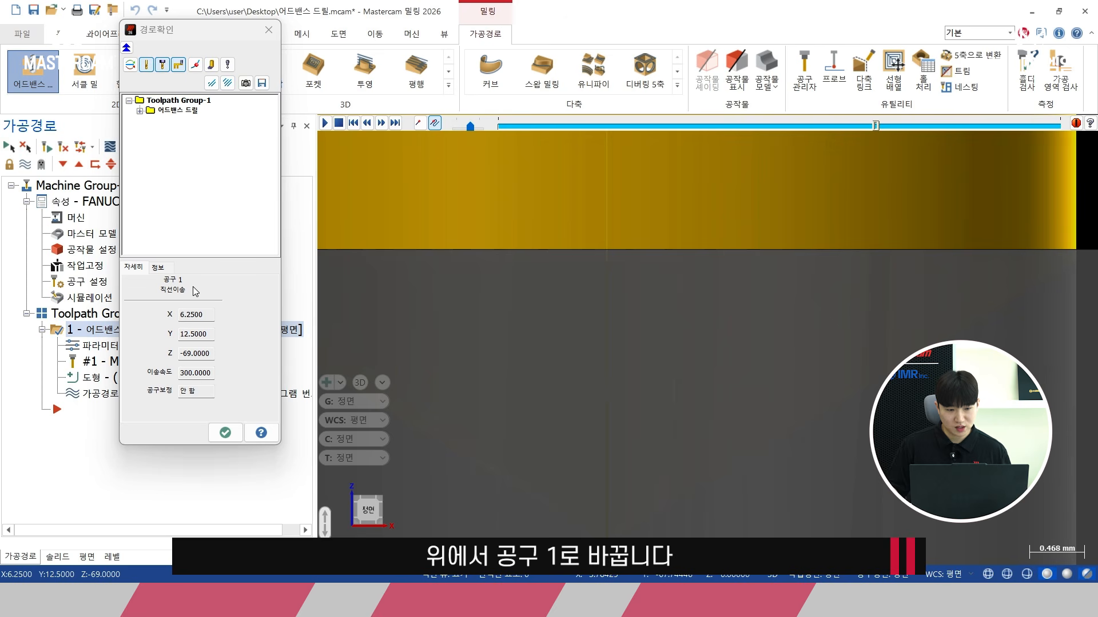
Step: Check the drill in isometric view, then step through the remaining pecks in front view until the drill passes through the plate
right_click(515, 223)
click(560, 319)
right_click(564, 325)
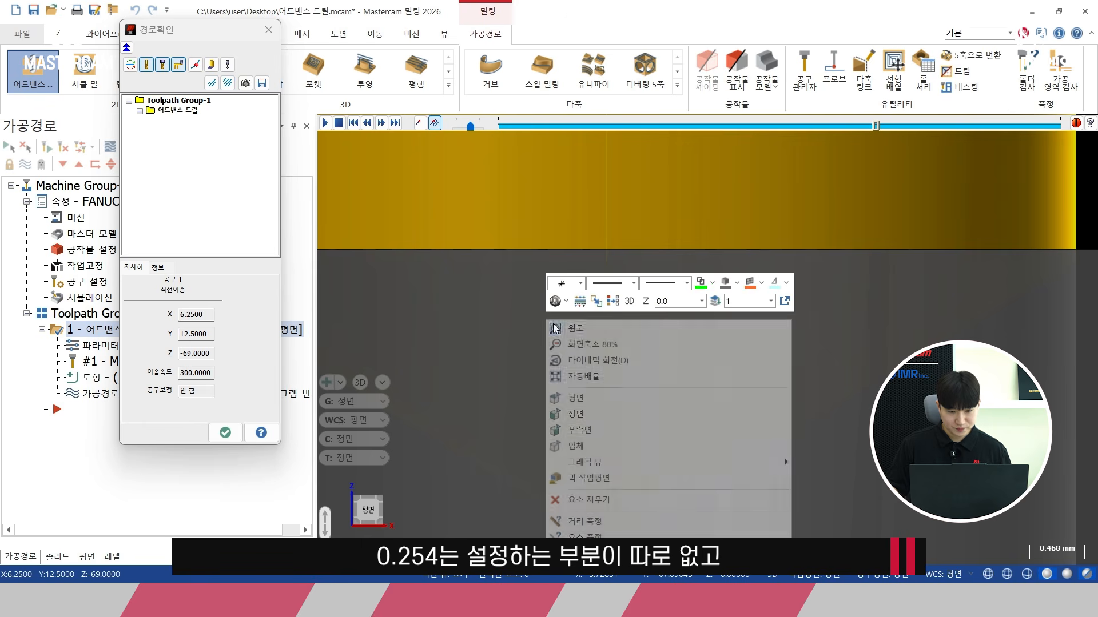
click(604, 421)
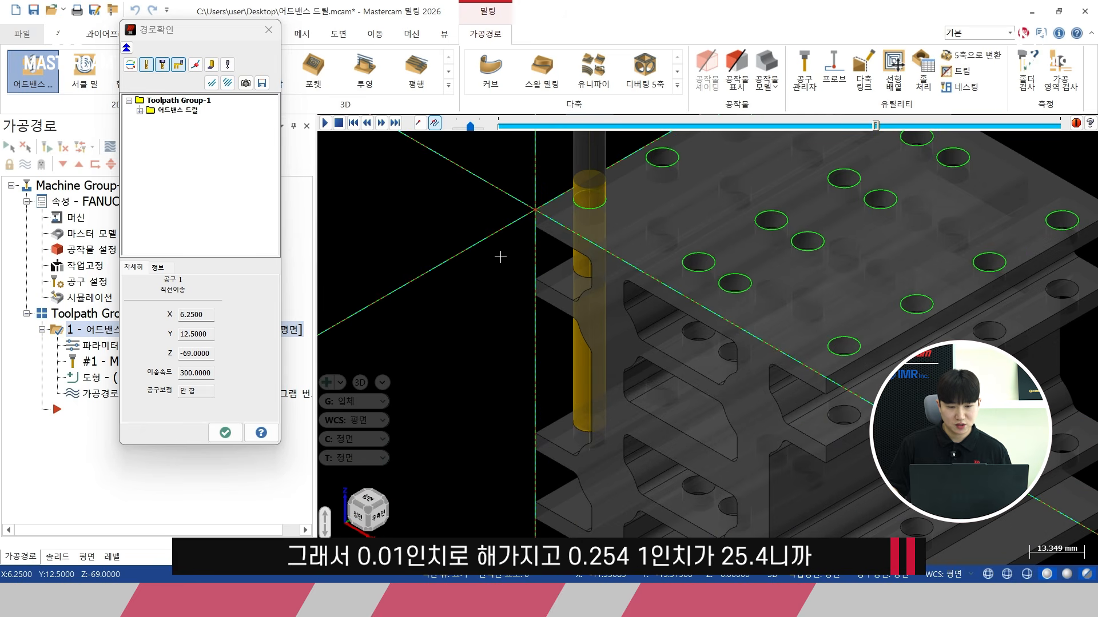
scroll(606, 269, up, 1)
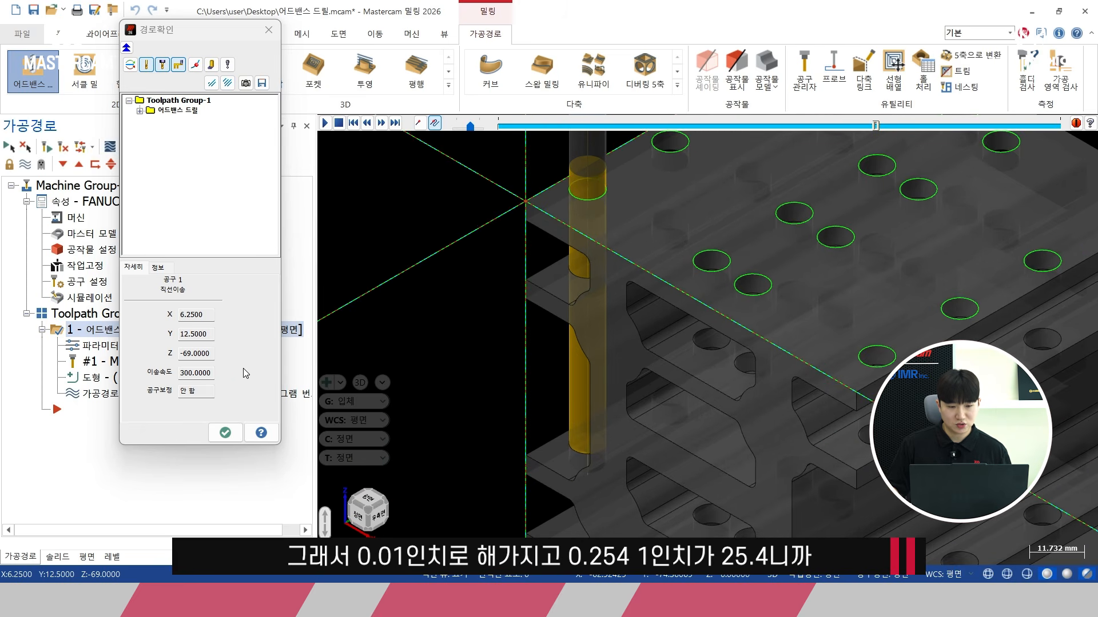
middle_drag(595, 355, 596, 415)
right_click(597, 416)
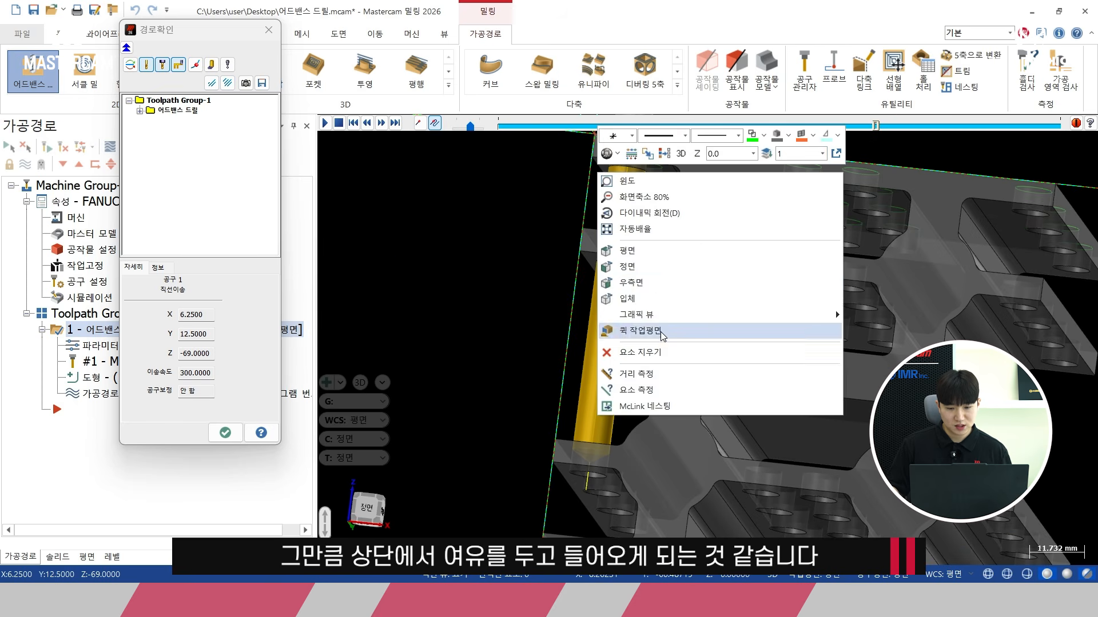
click(627, 267)
scroll(640, 372, up, 15)
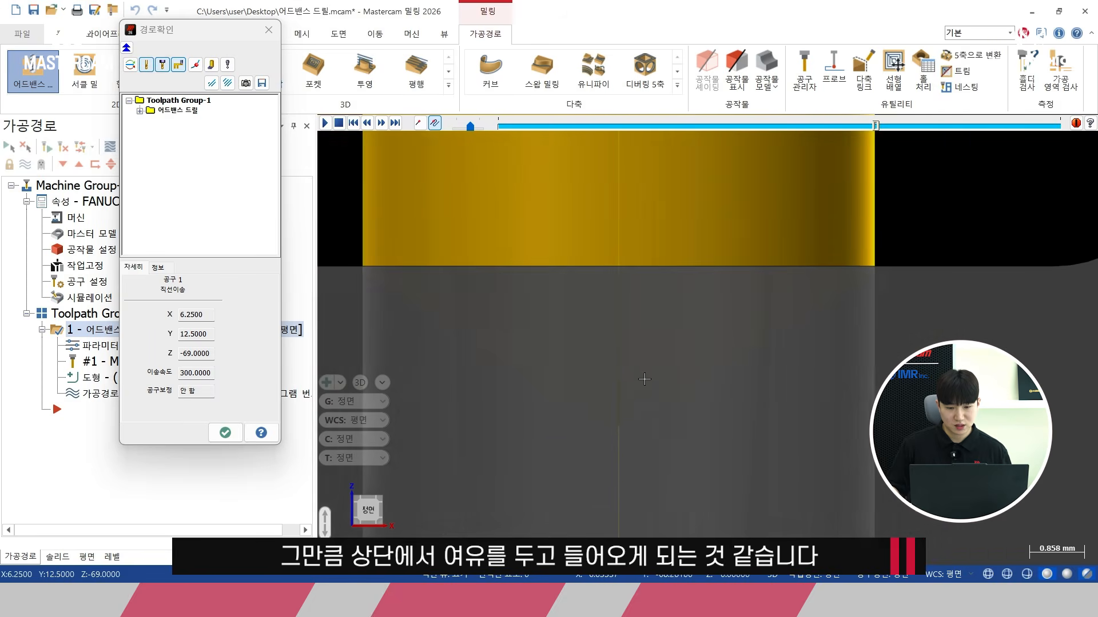
scroll(640, 371, down, 3)
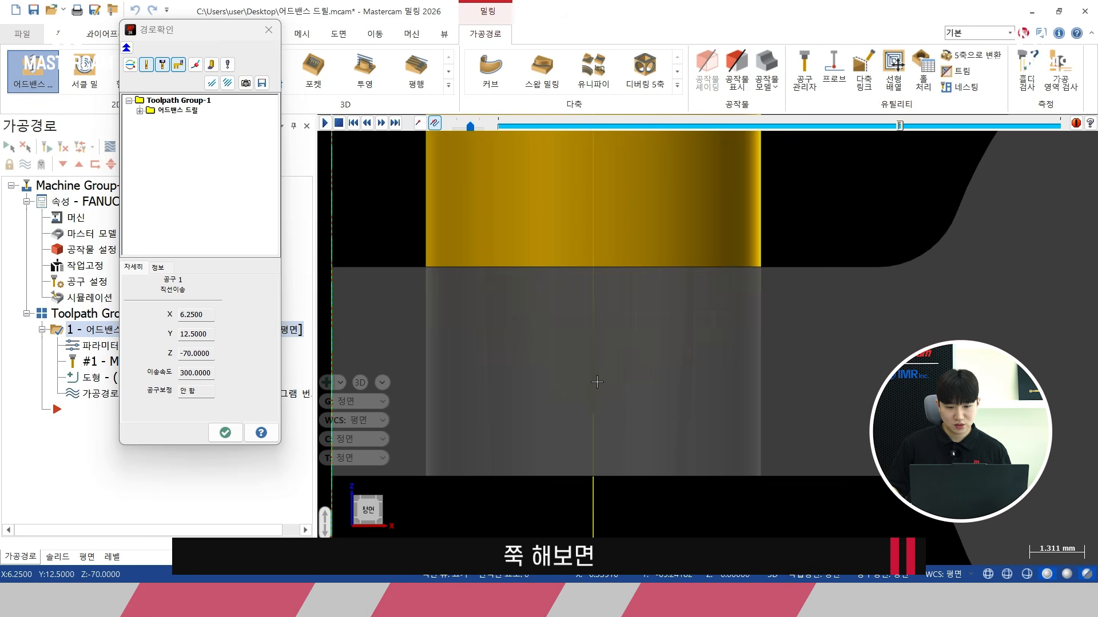
scroll(597, 400, up, 3)
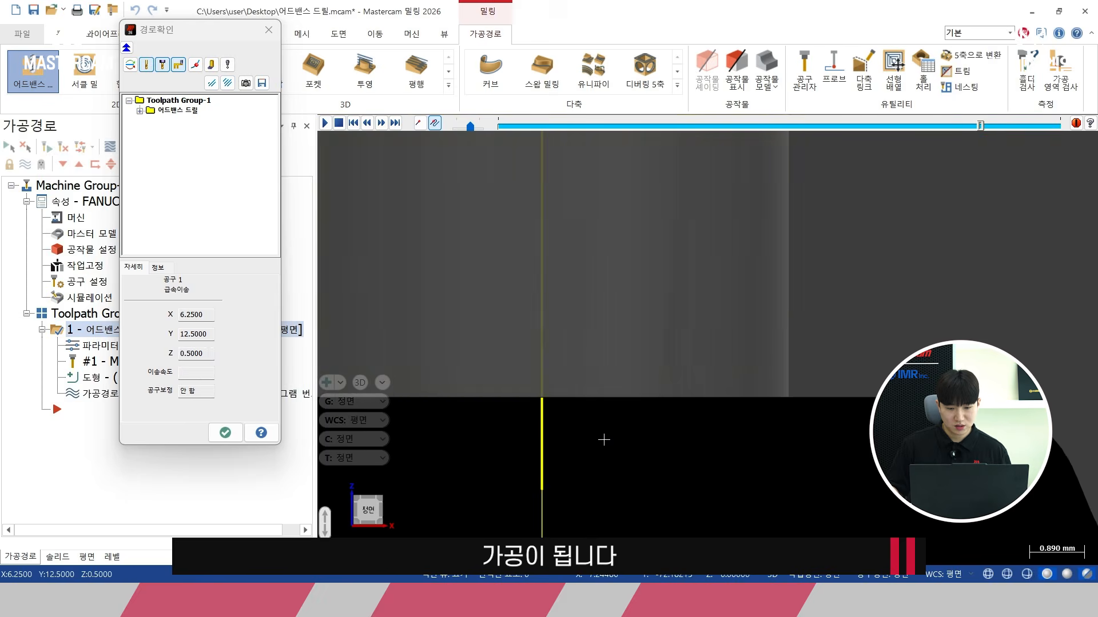
Step: Close the backplot, select all hole circles with the quick mask, and hide everything else
click(225, 433)
right_click(410, 264)
click(444, 389)
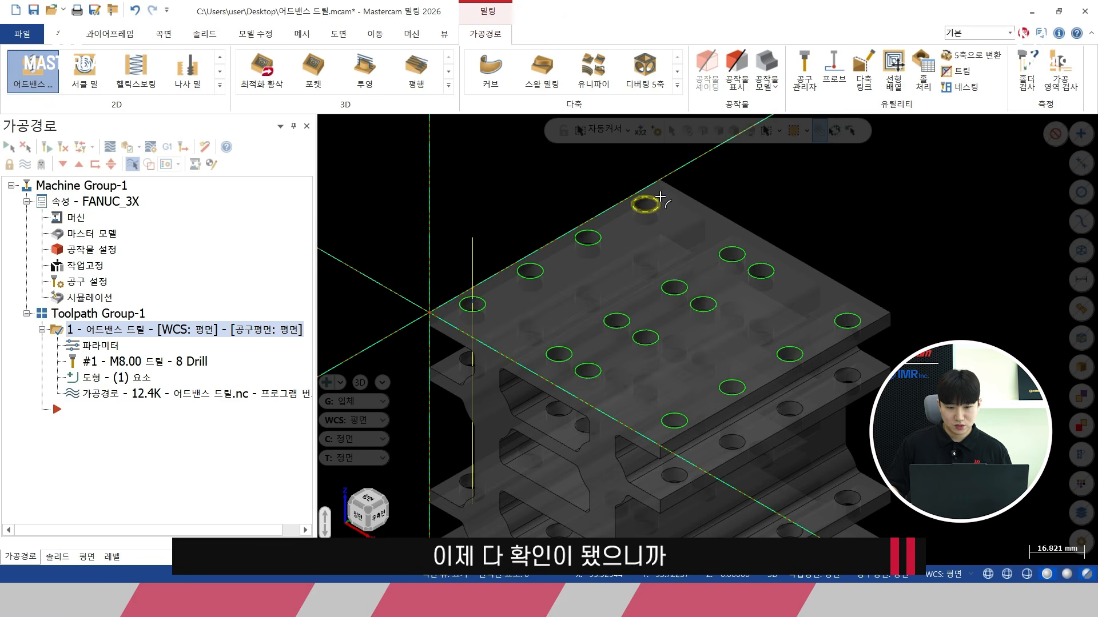
click(1081, 192)
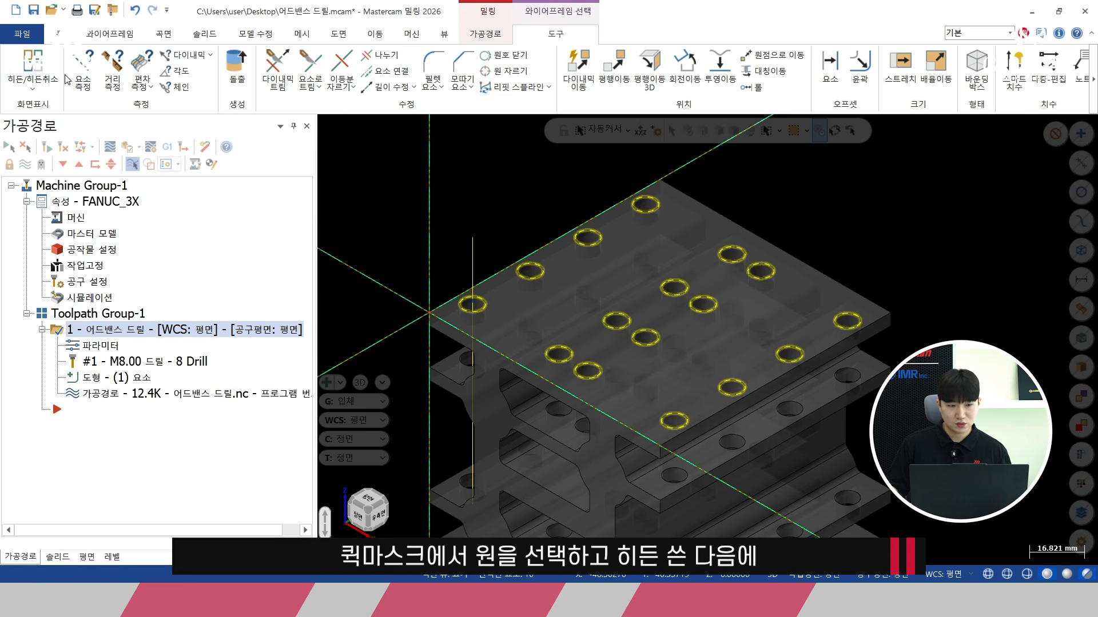
click(33, 67)
Step: Replace the single arc in the drill operation's hole geometry with all 16 circles, selected by window in the top view
right_click(423, 182)
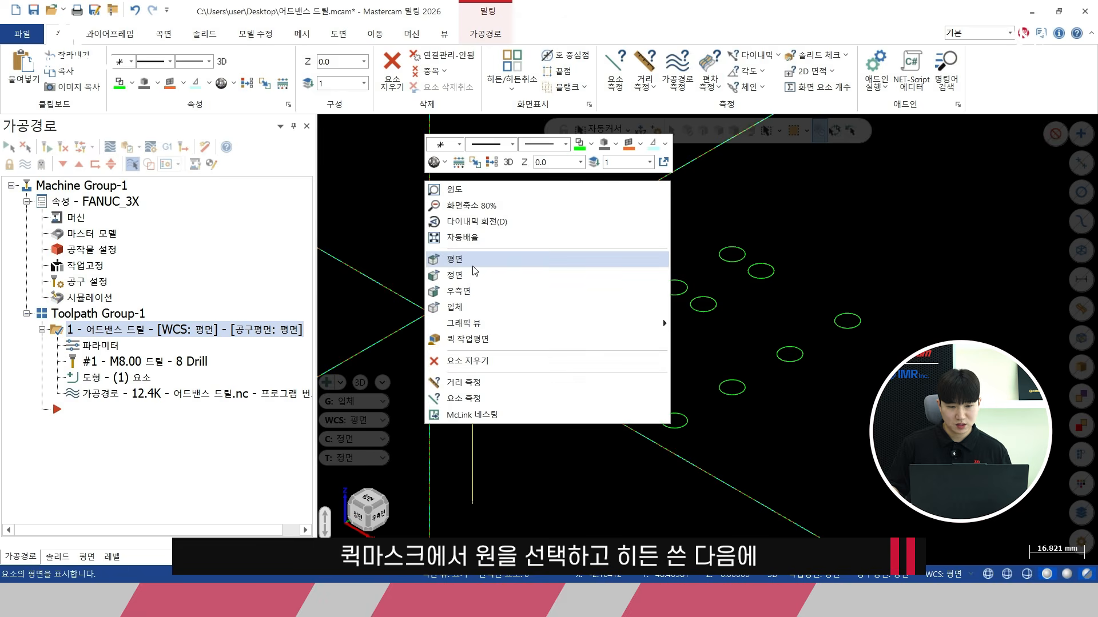
click(457, 255)
click(139, 377)
click(107, 234)
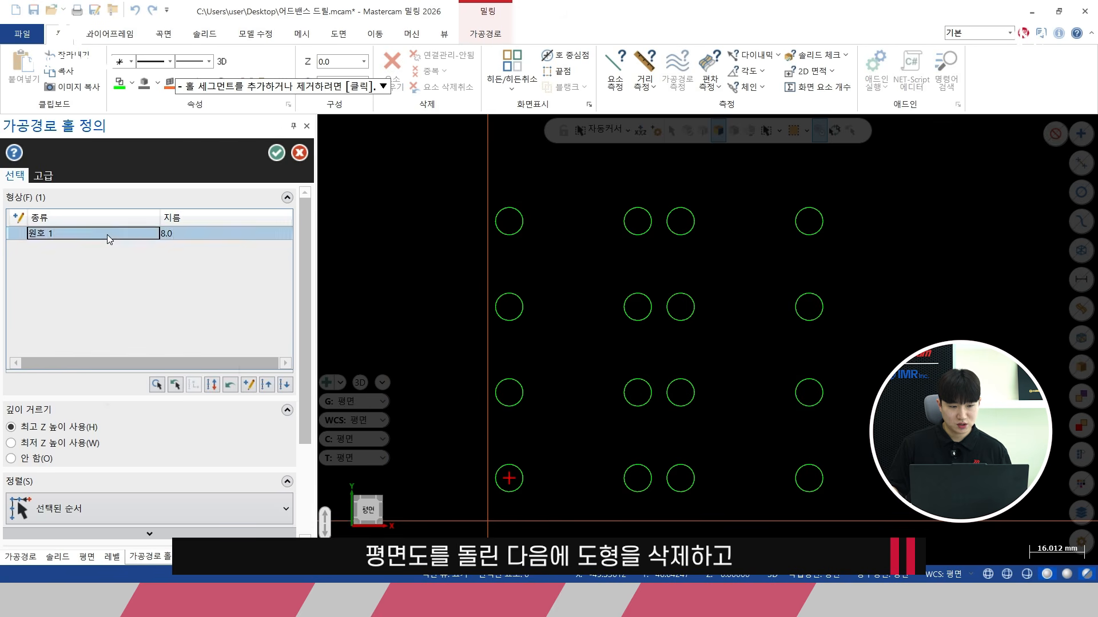
right_click(108, 234)
click(156, 393)
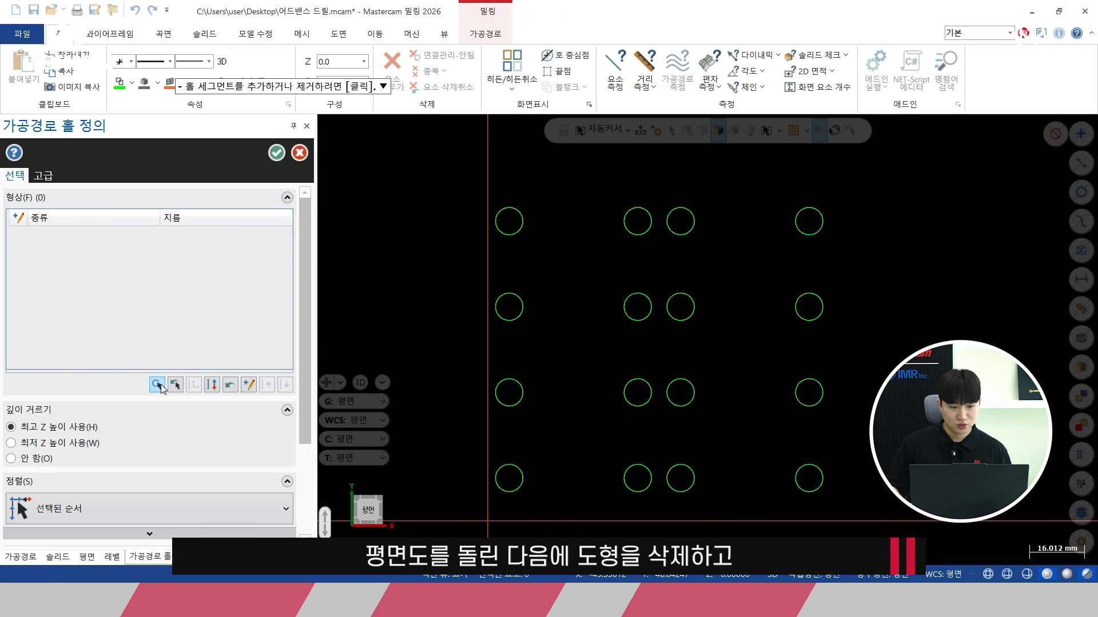
click(157, 384)
drag(395, 180, 812, 532)
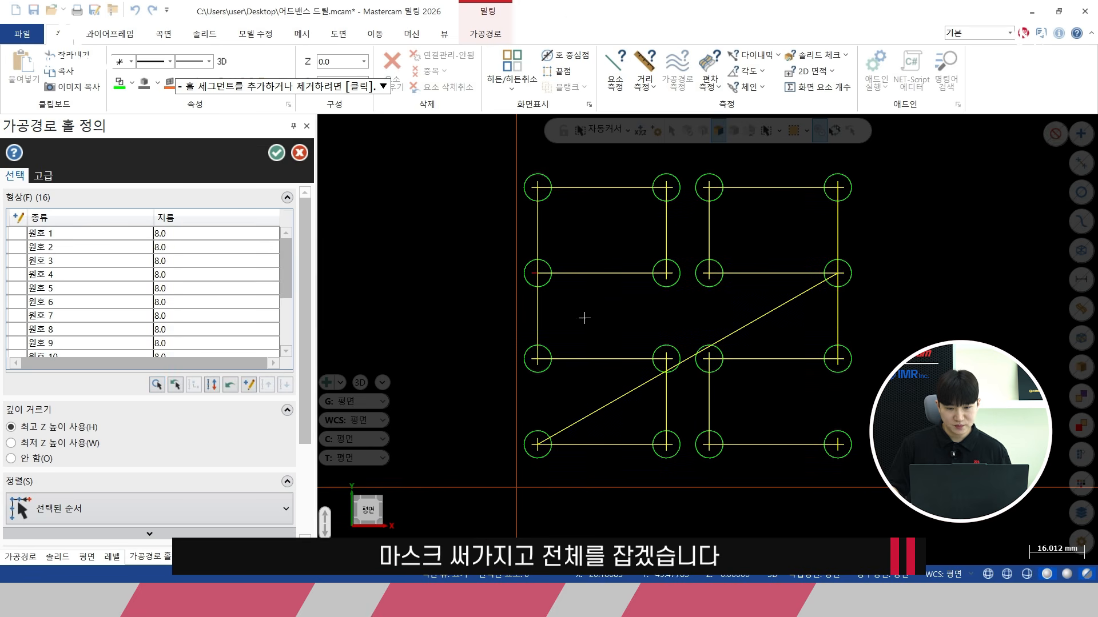
Step: Sort the holes with the point-to-point pattern starting from the lower-left circle, and accept the hole definition
click(108, 504)
scroll(191, 400, down, 1)
drag(290, 356, 289, 392)
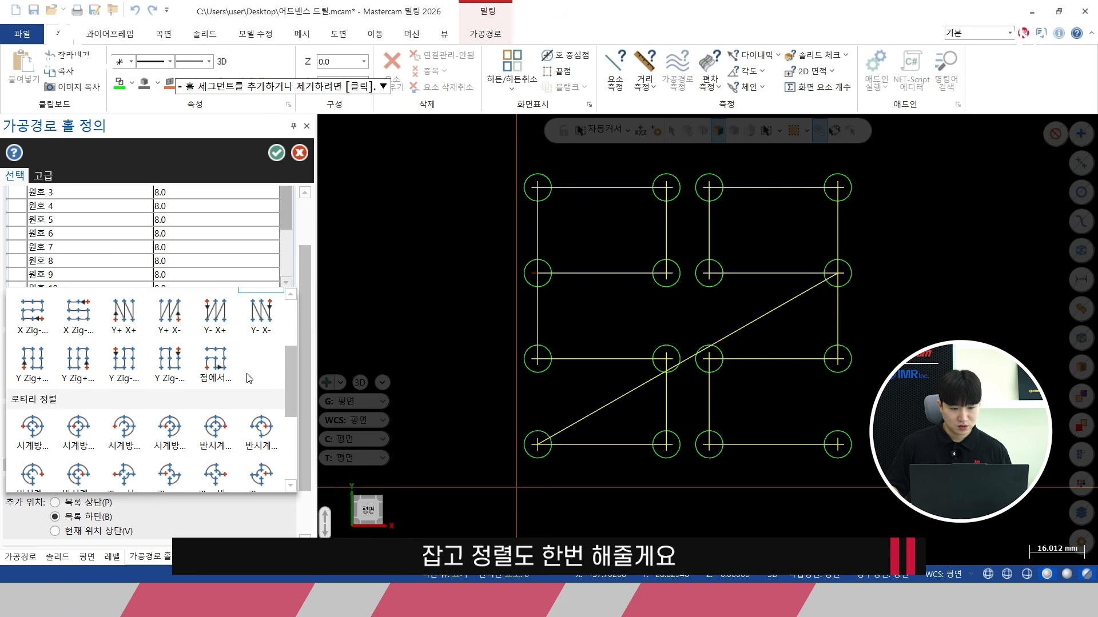
click(215, 361)
click(535, 444)
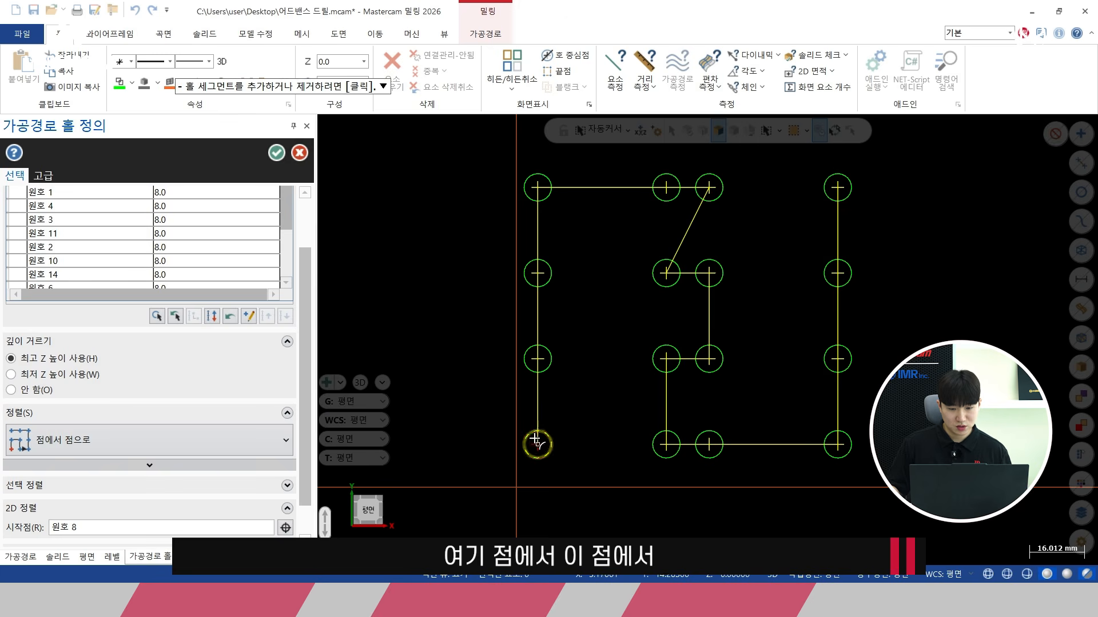
click(276, 153)
Step: Regenerate the drill toolpath for all holes and backplot its first holes in the isometric view
click(67, 148)
right_click(393, 203)
click(431, 305)
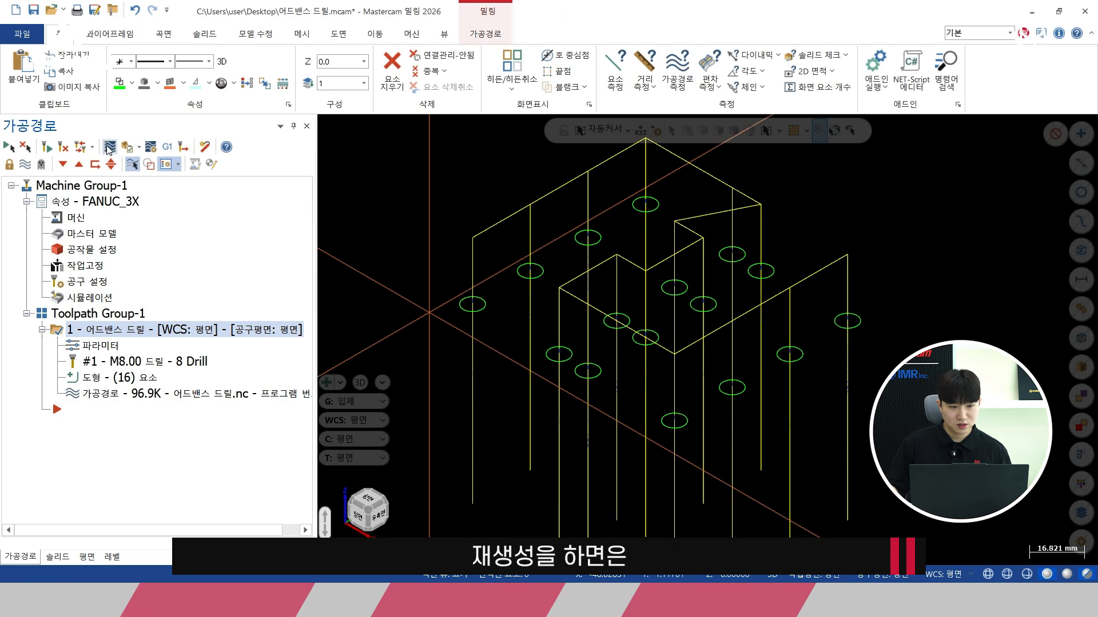
click(108, 148)
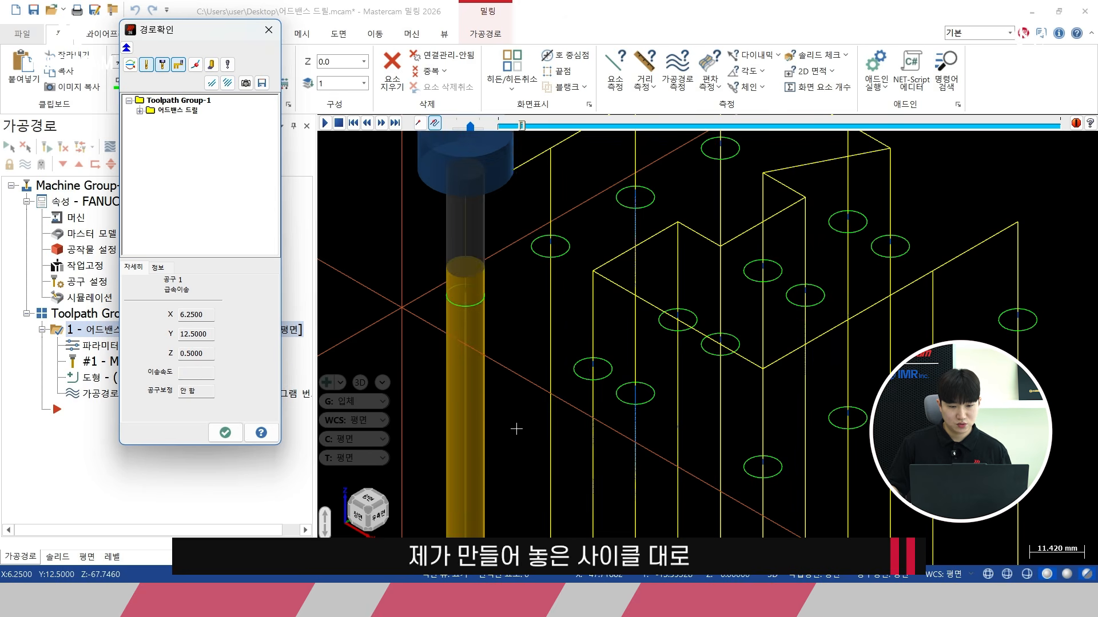
scroll(509, 383, down, 3)
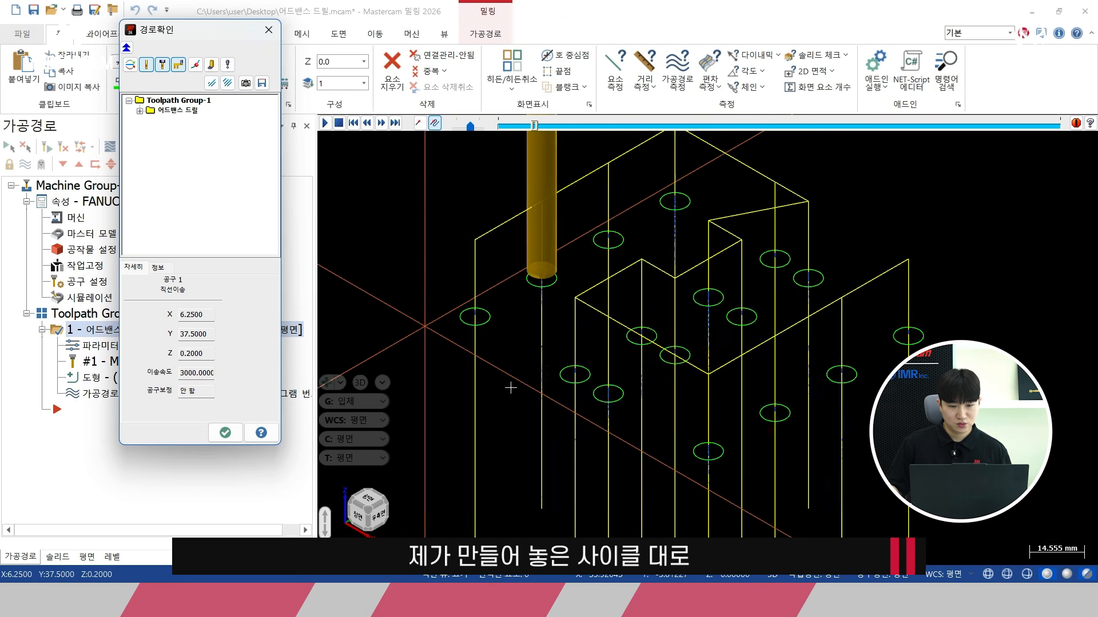
click(224, 434)
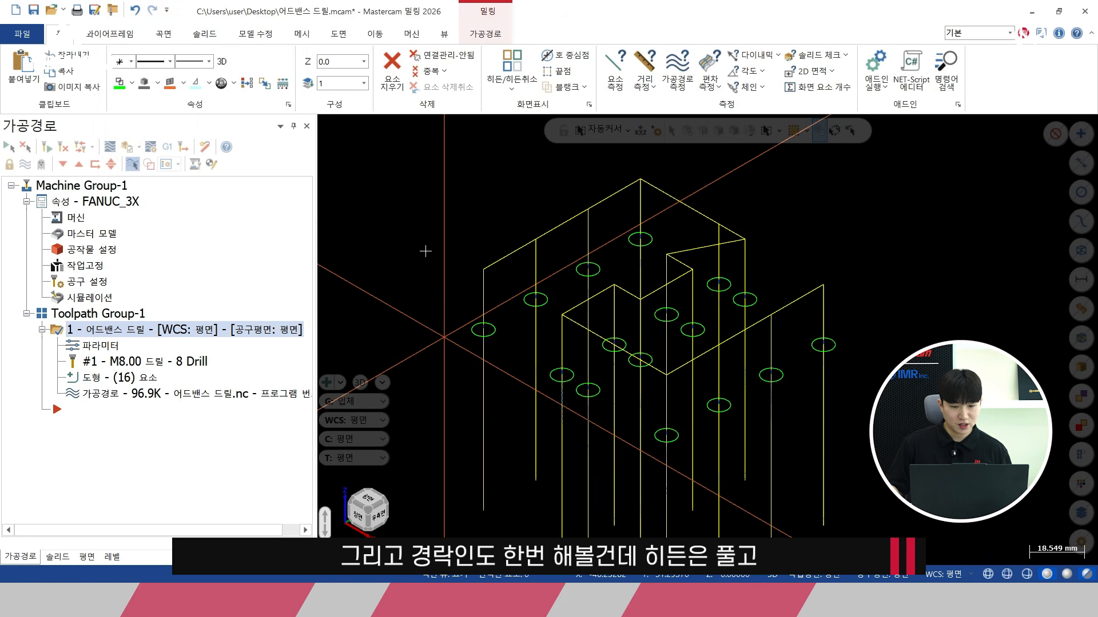
Step: Unhide the solid model of the stacked plates
click(512, 65)
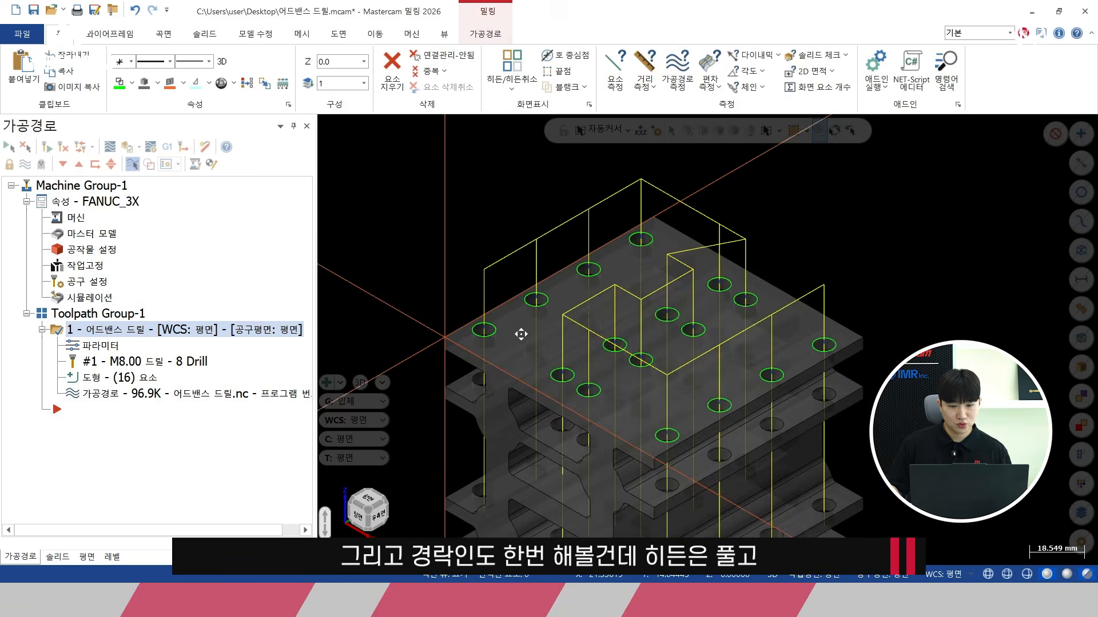
scroll(523, 331, up, 2)
scroll(550, 257, down, 2)
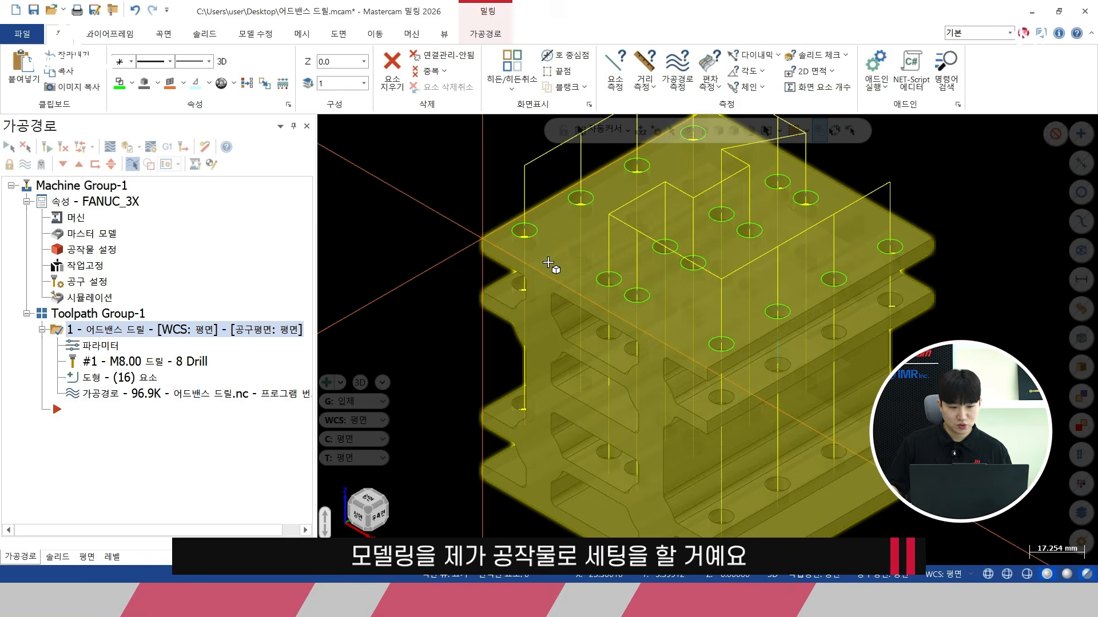
Step: Copy the plate solid to level 2 named 공작물 and display only that level
click(113, 557)
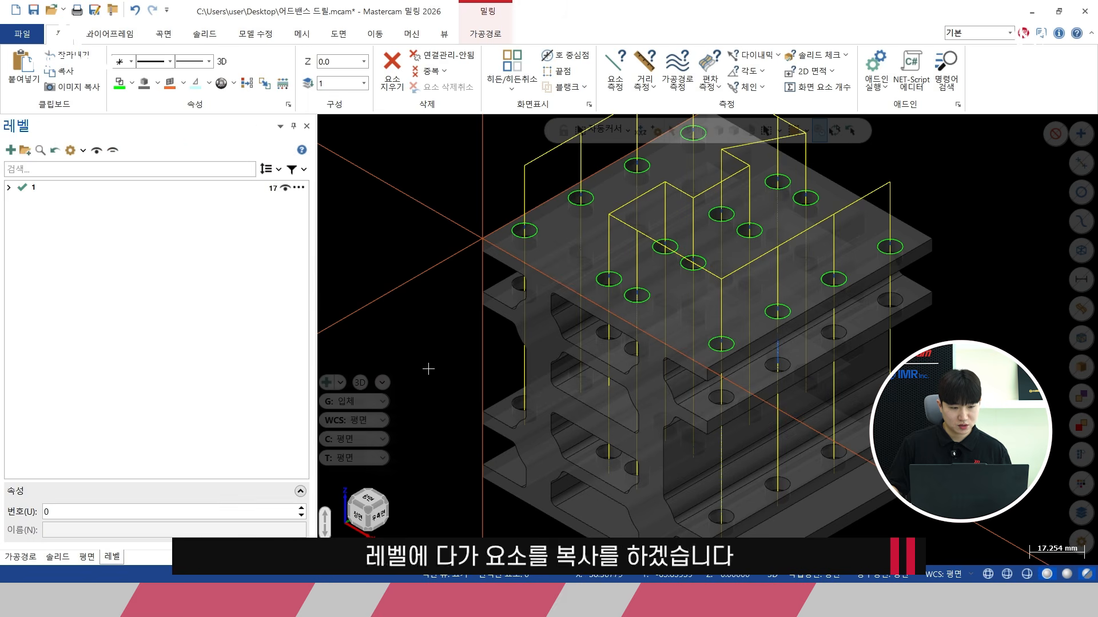
click(551, 270)
right_click(442, 187)
click(610, 171)
drag(118, 129, 335, 143)
click(313, 173)
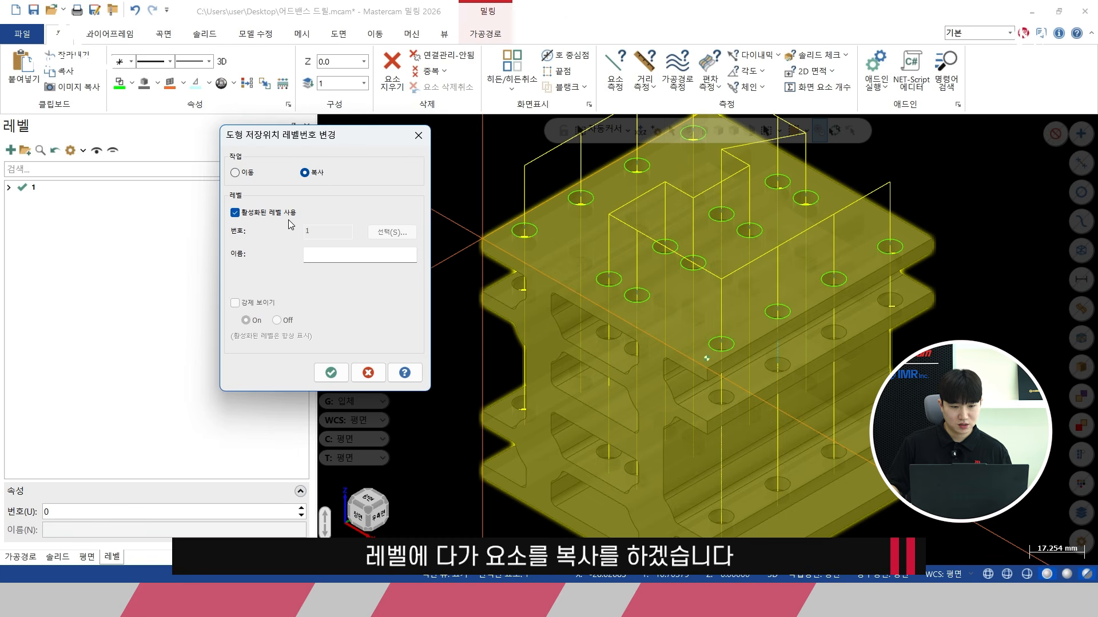
double_click(318, 233)
text(공작물)
click(331, 372)
click(113, 150)
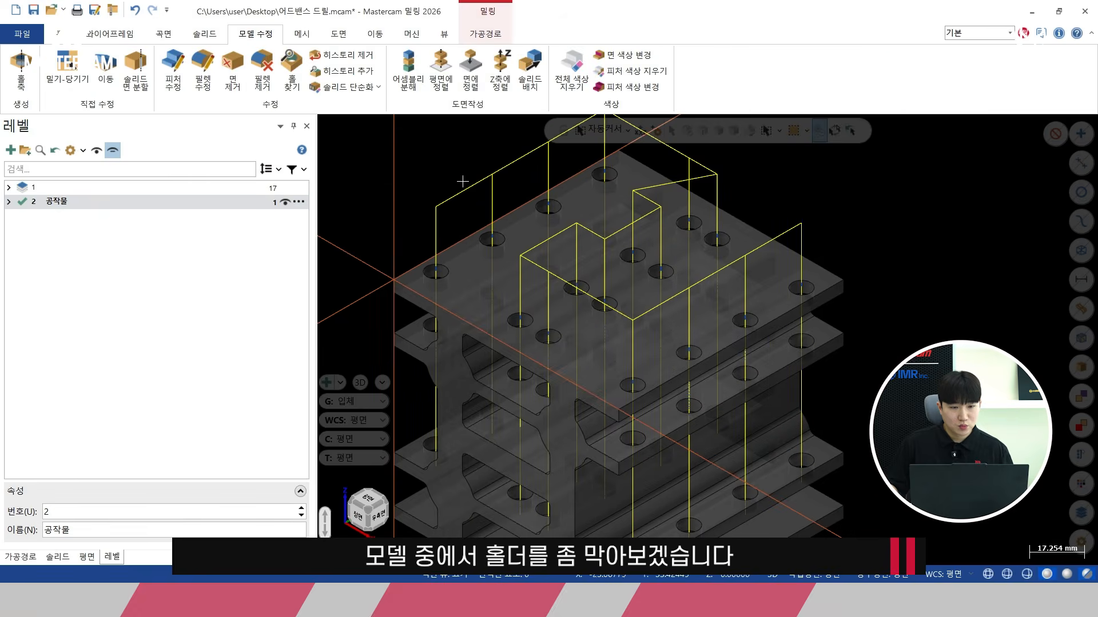
Step: Remove all the similar round hole features from the copied plate solid on level 2 with solid feature modification
scroll(575, 179, up, 3)
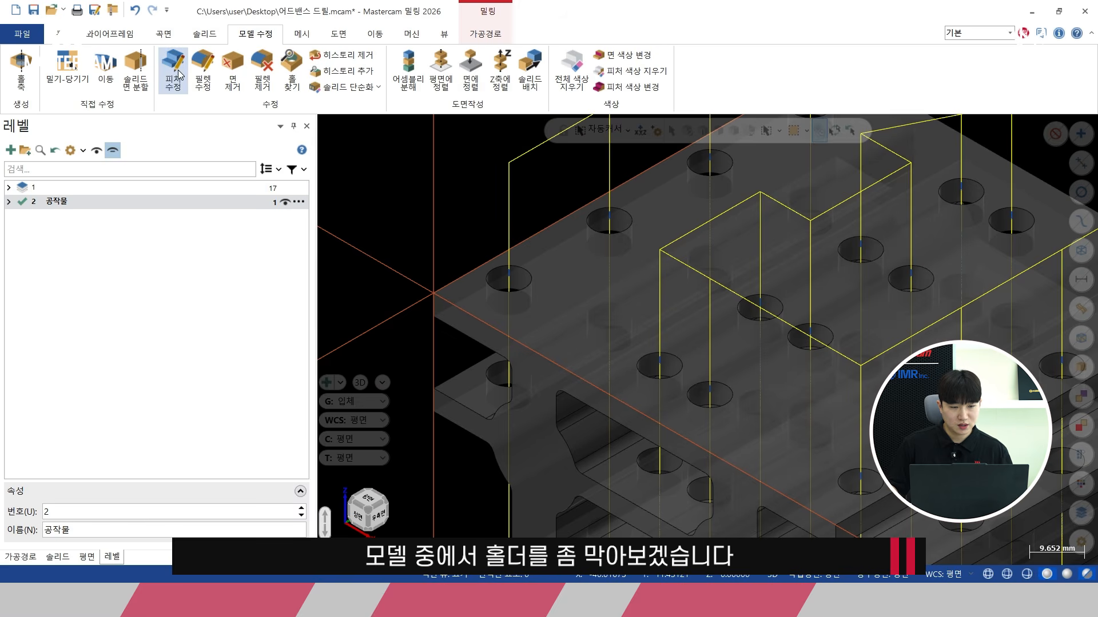
click(173, 71)
click(57, 229)
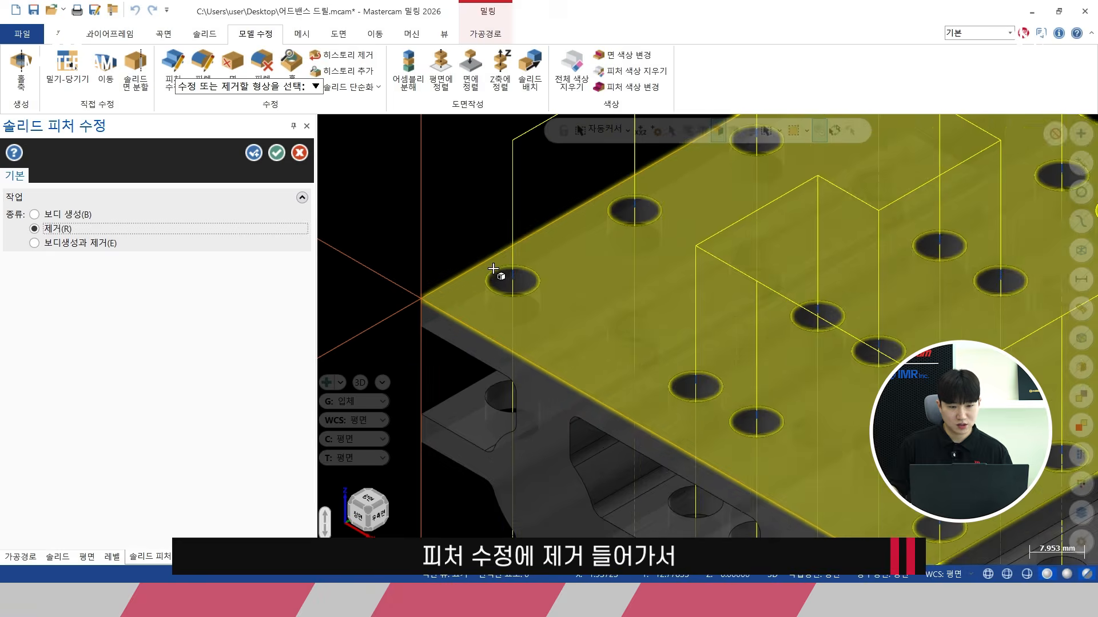
scroll(515, 289, up, 2)
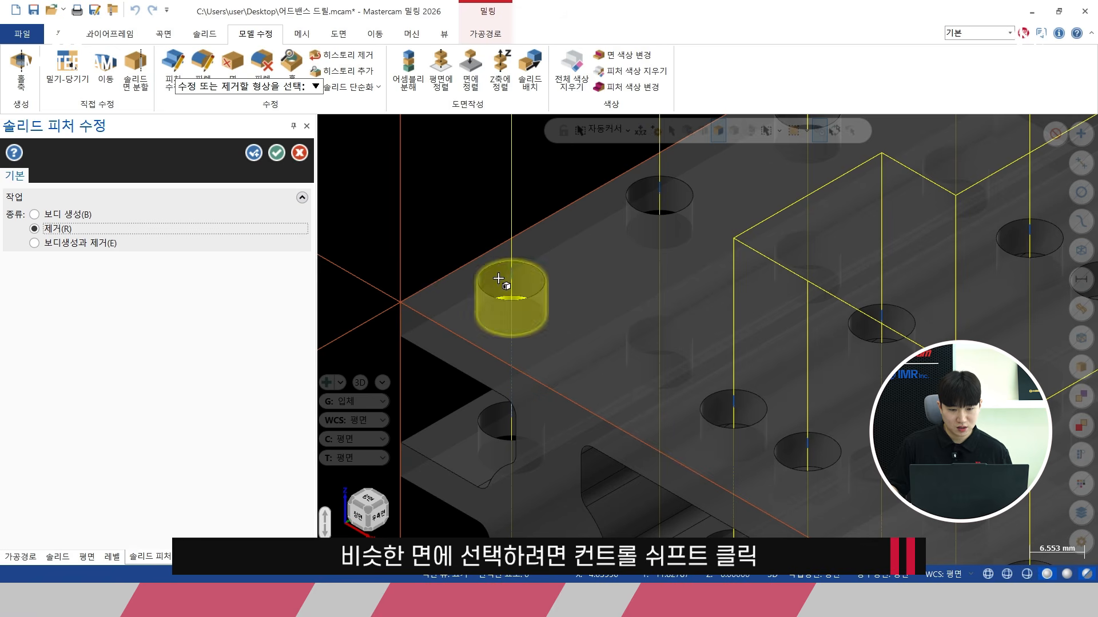
ctrl+shift+click(498, 278)
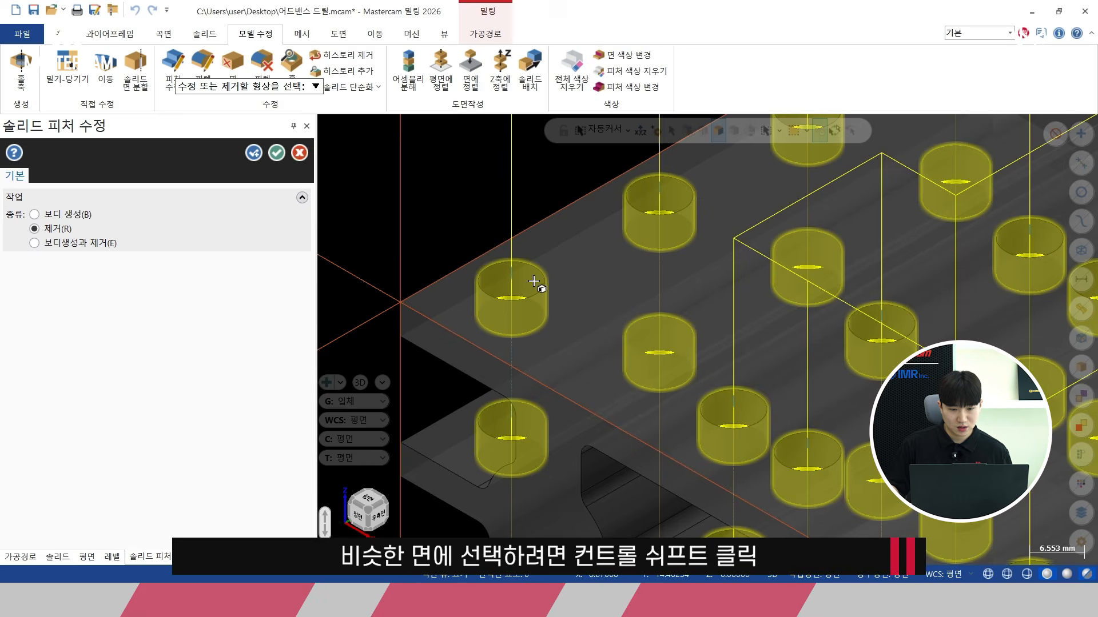
scroll(640, 300, down, 4)
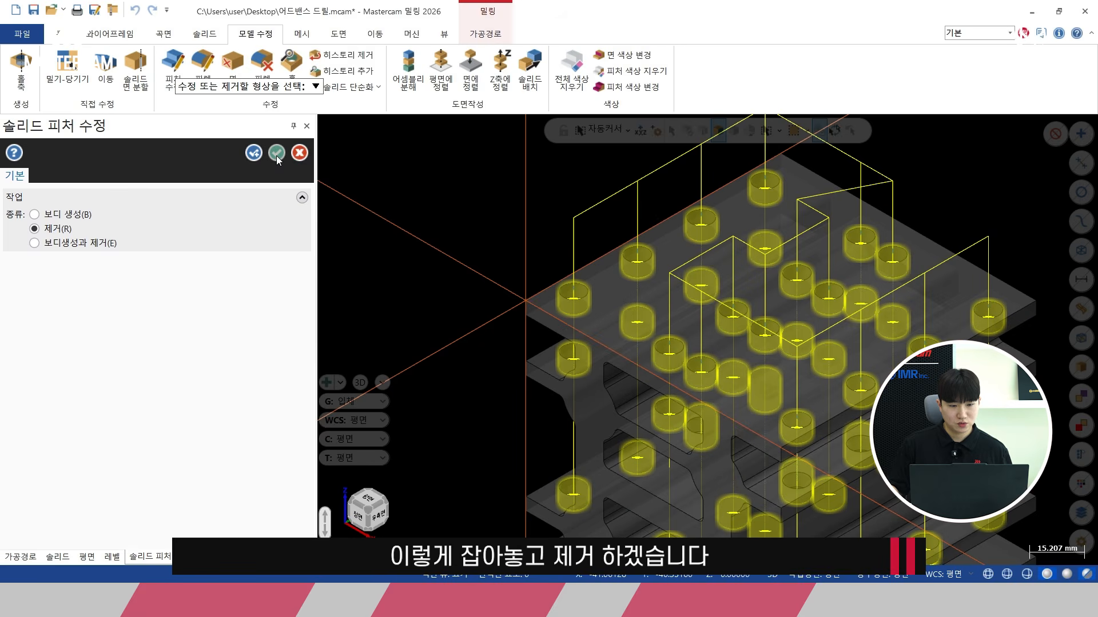
click(277, 153)
middle_drag(527, 303, 637, 380)
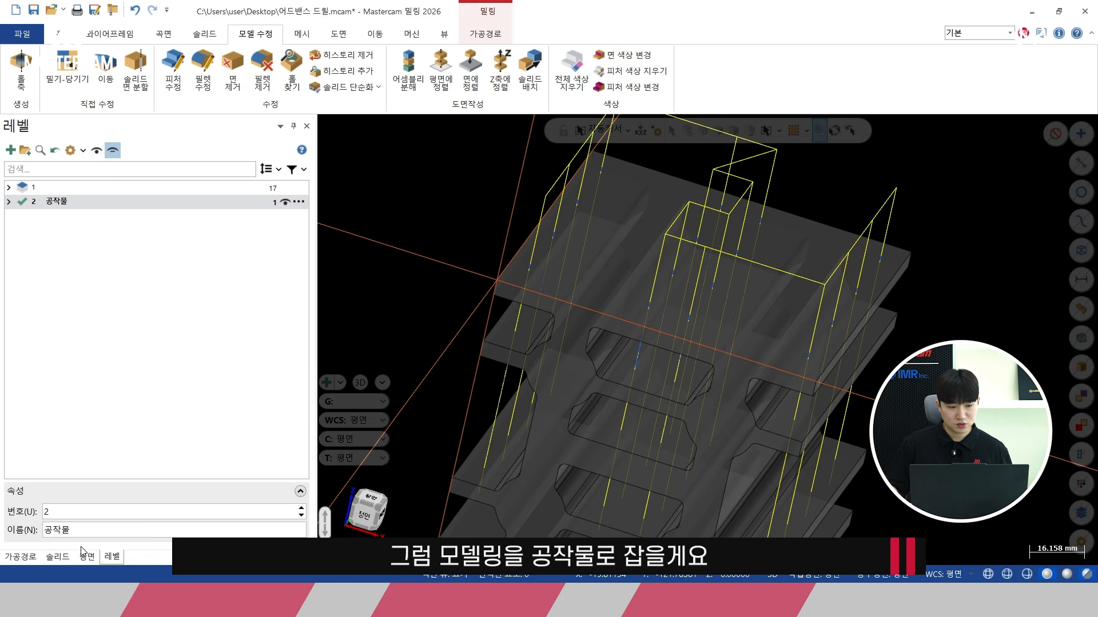
Step: Define the machine group's stock from the plate solid without holes and accept the stock setup
click(23, 557)
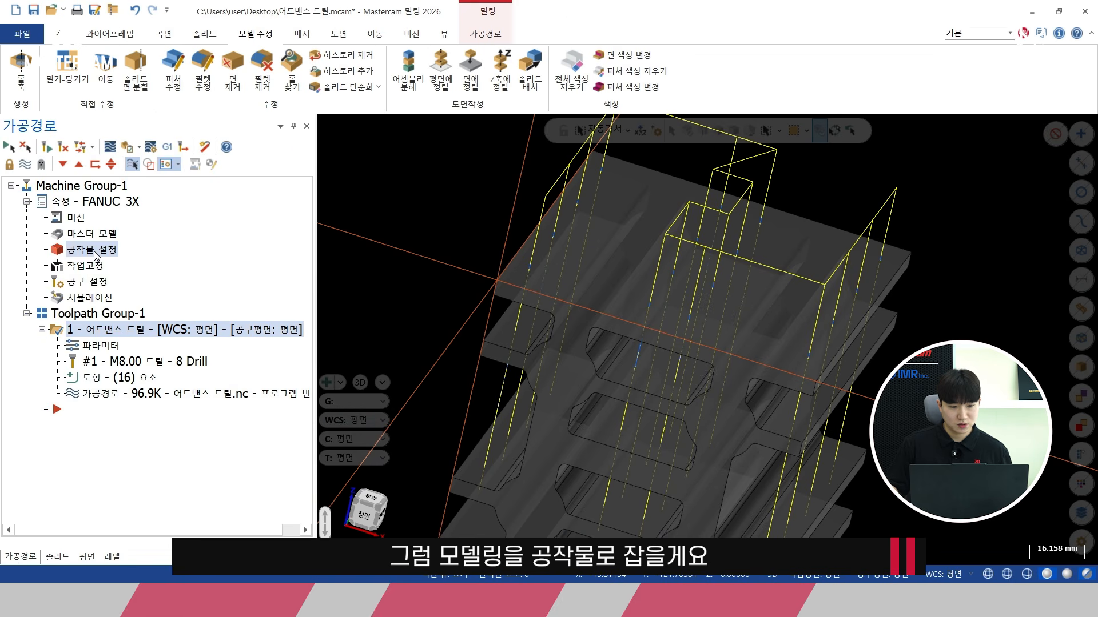
click(96, 255)
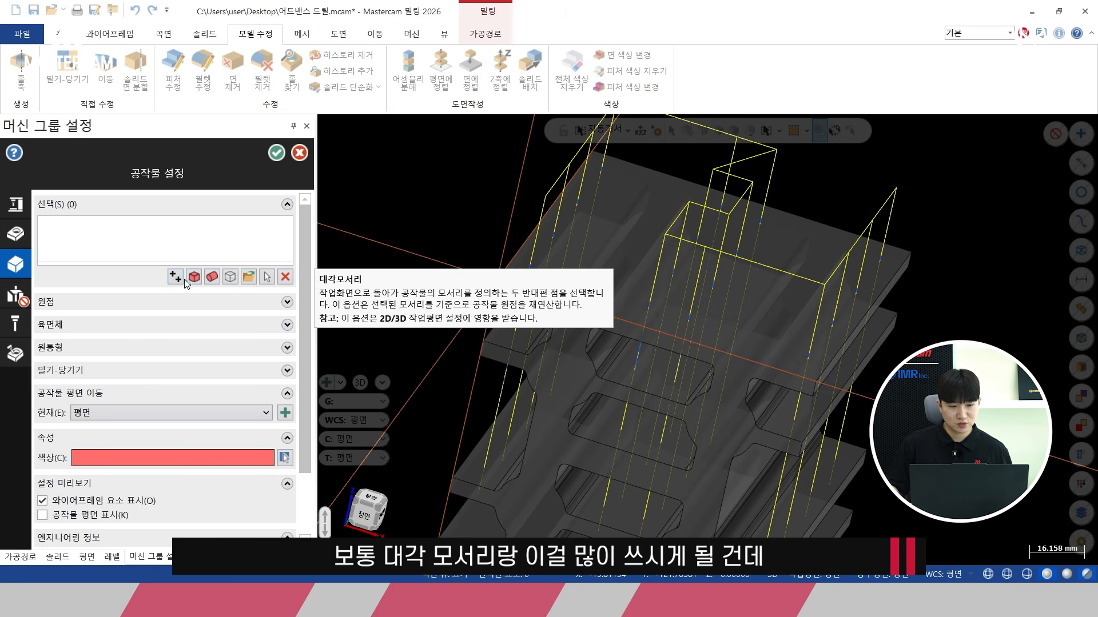
click(267, 276)
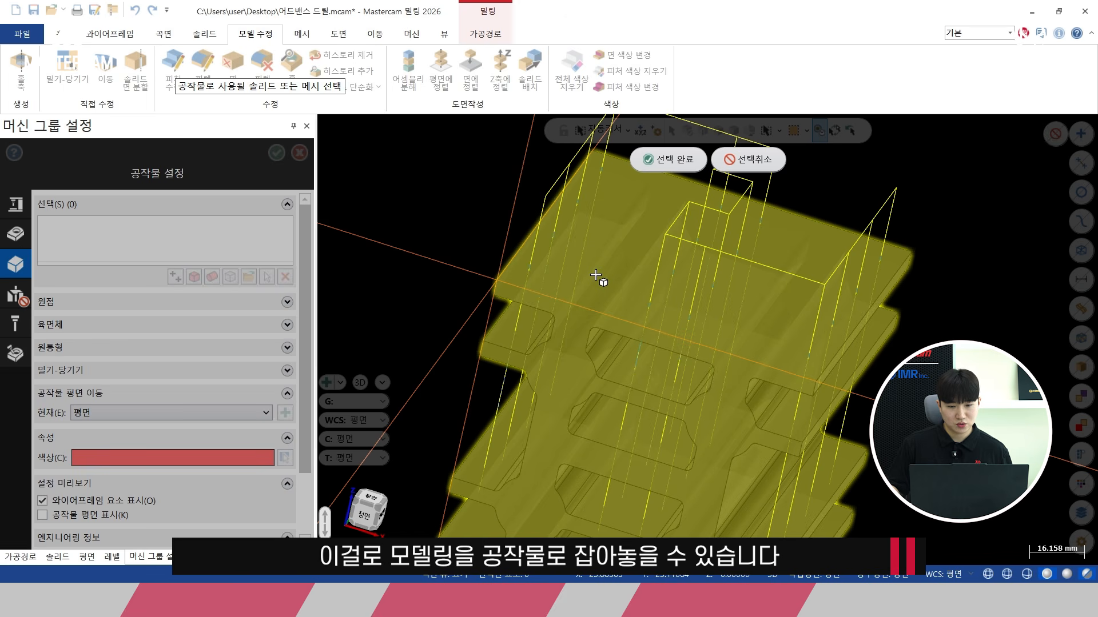
click(653, 161)
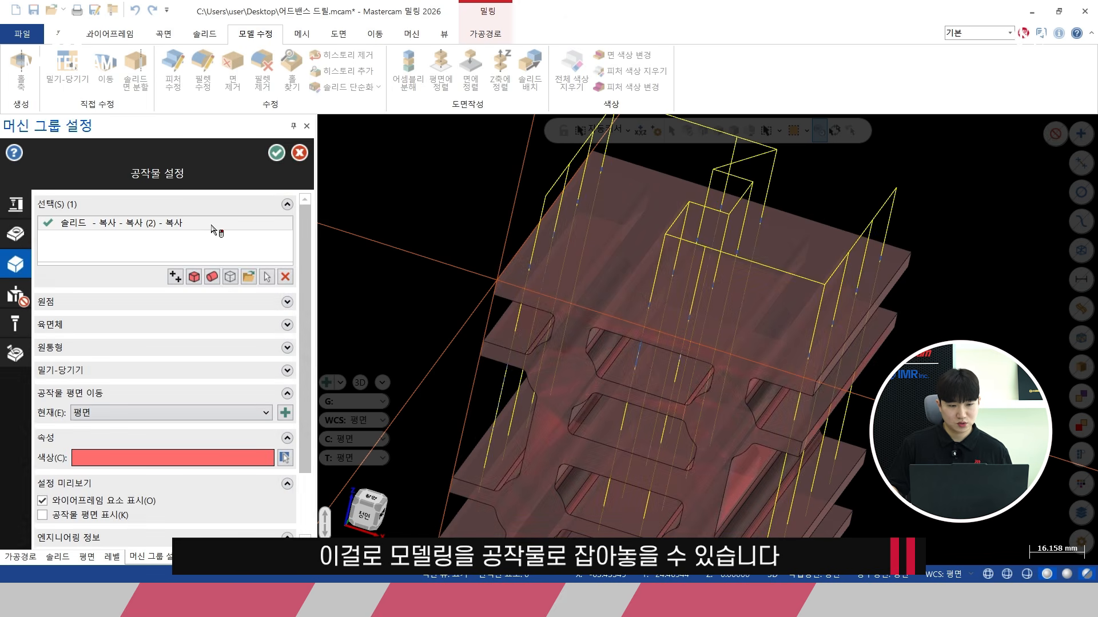
click(277, 153)
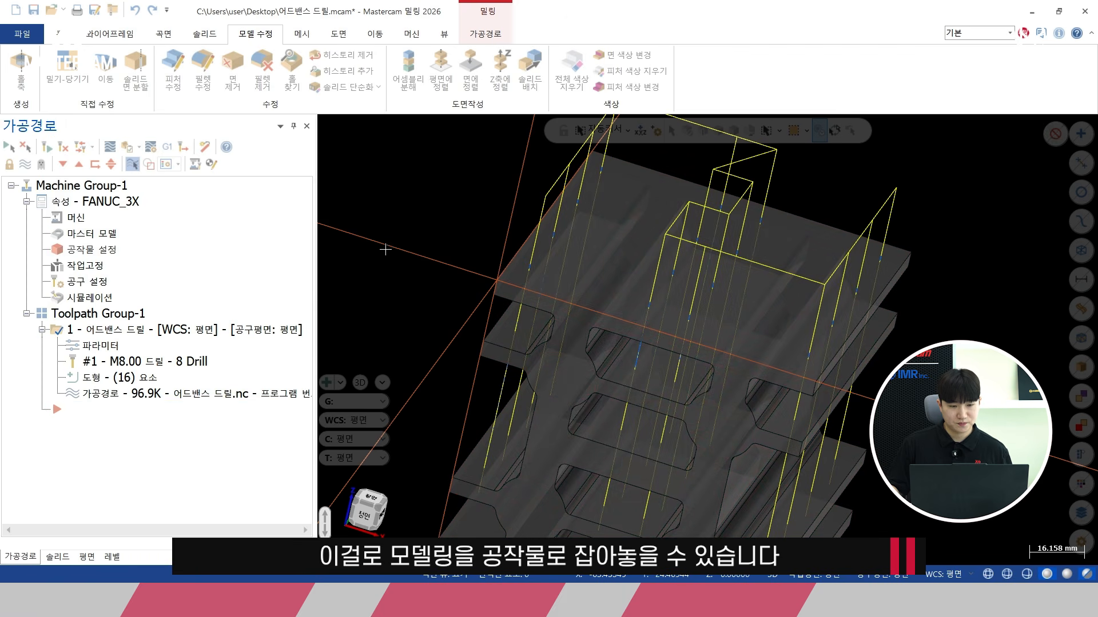
Step: Make level 1 active and visible, hide the 공작물 level, and show the model in the isometric view
click(112, 557)
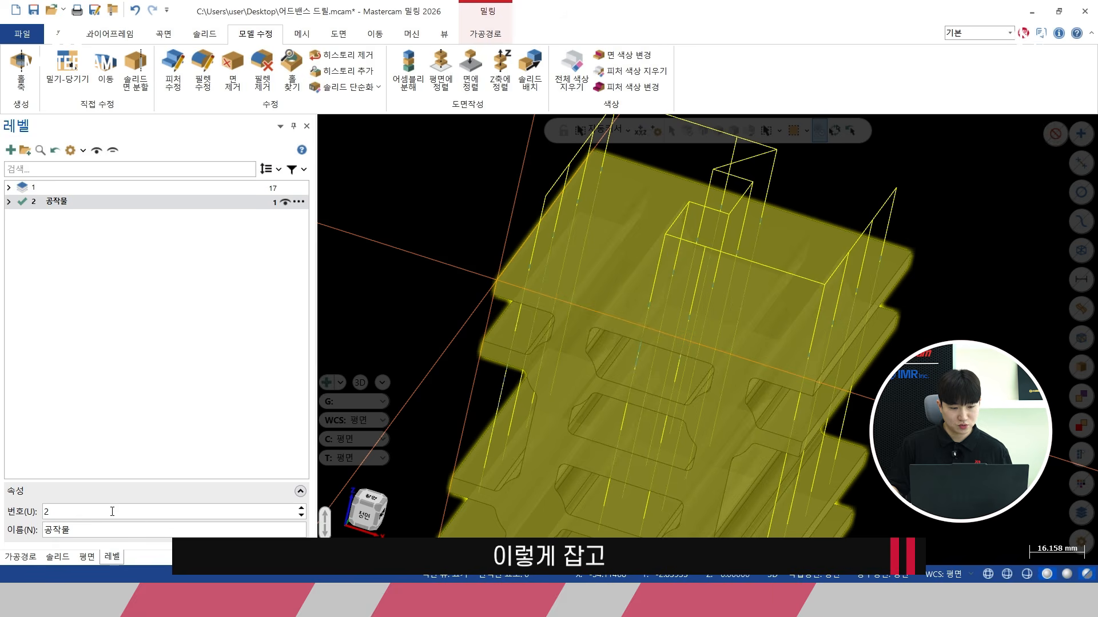
click(29, 204)
click(282, 204)
right_click(368, 221)
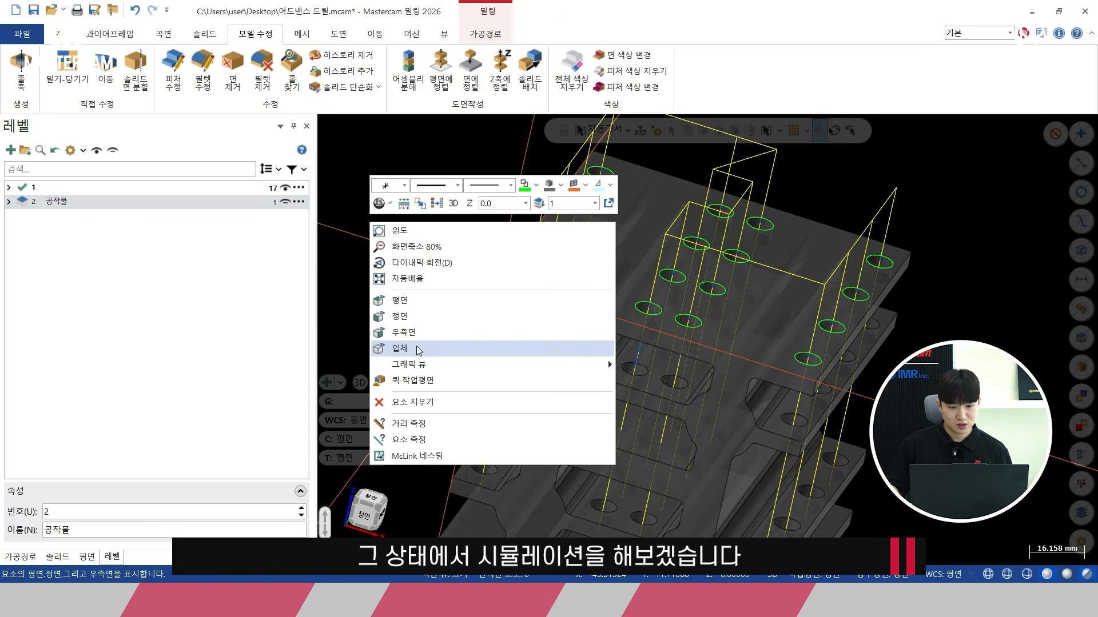
click(417, 346)
scroll(462, 362, down, 1)
Step: Open the advanced drill operation in the Verify simulation and step into the first hole with the stock shown translucent
key(alt+o)
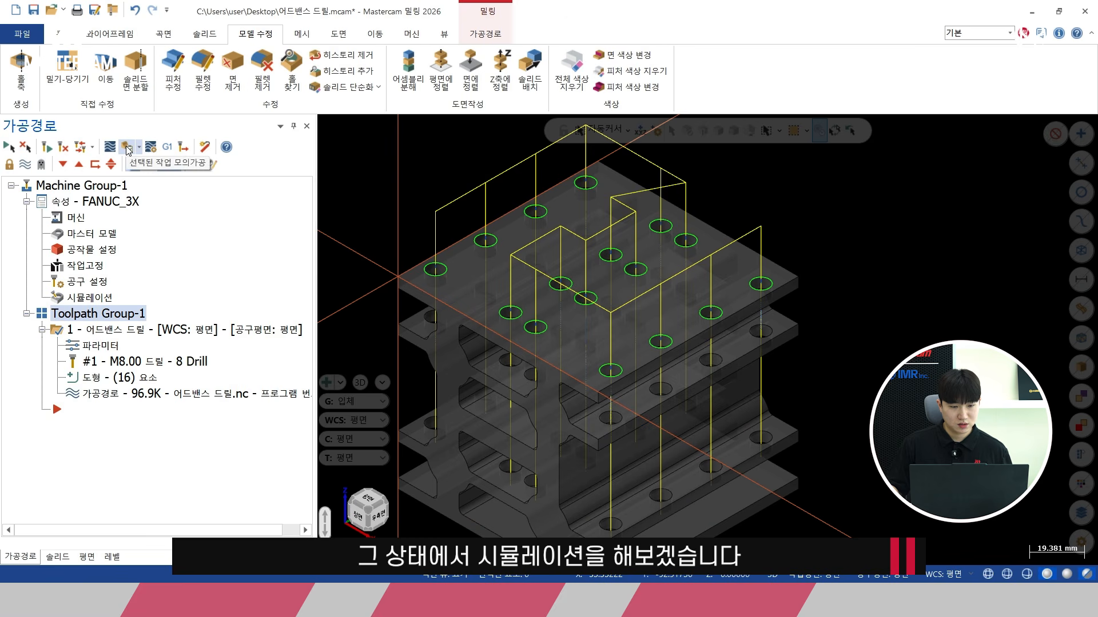
click(127, 147)
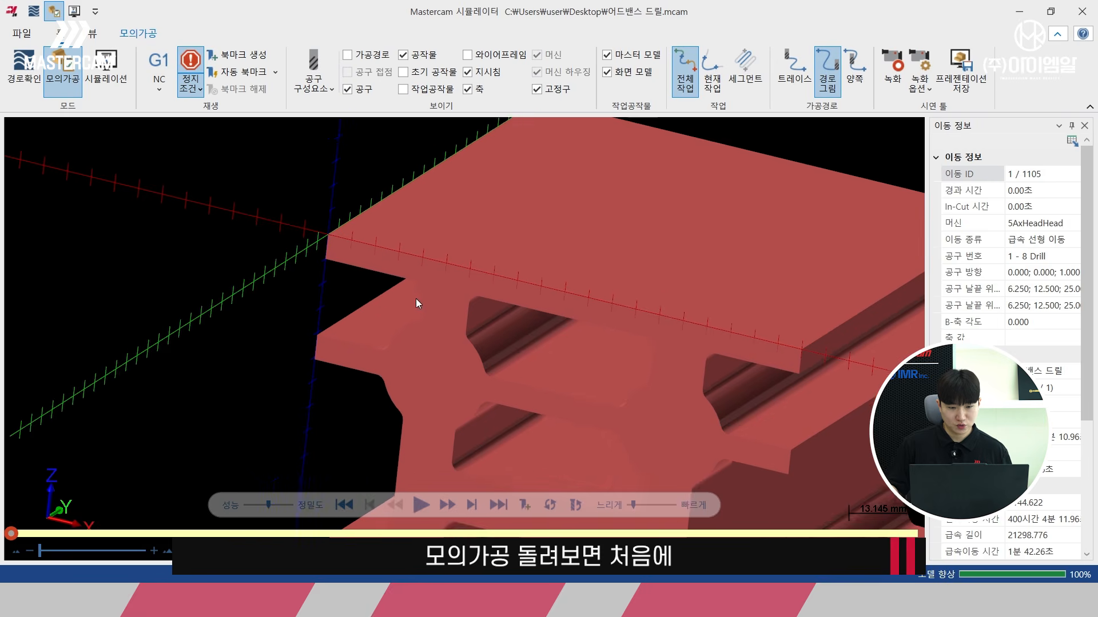
key(s)
middle_drag(390, 262, 437, 311)
scroll(440, 333, down, 1)
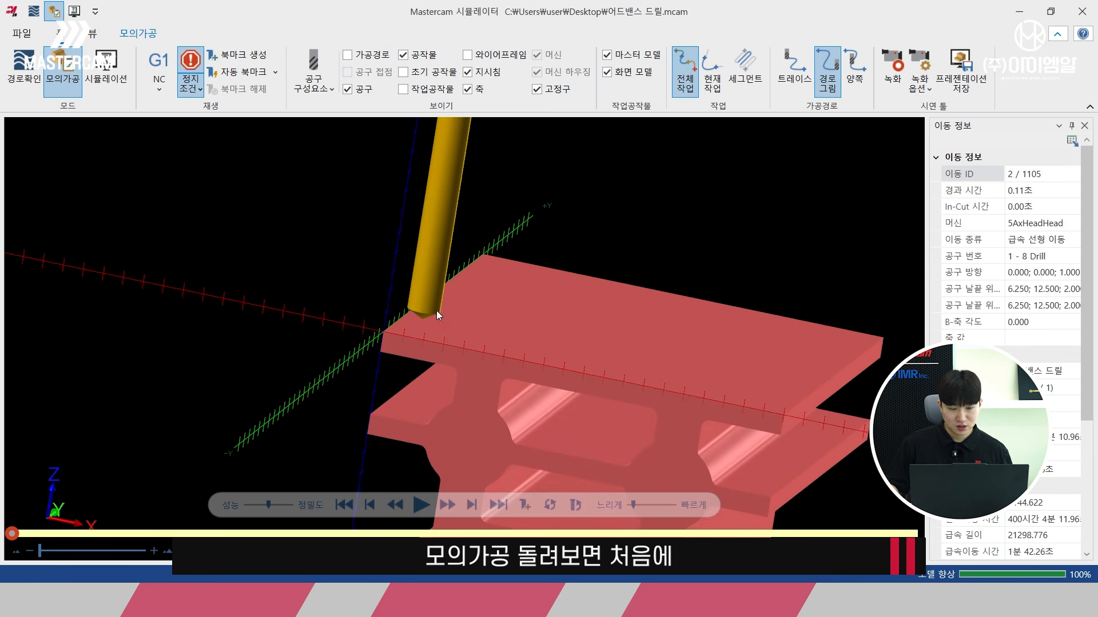
middle_drag(428, 331, 400, 292)
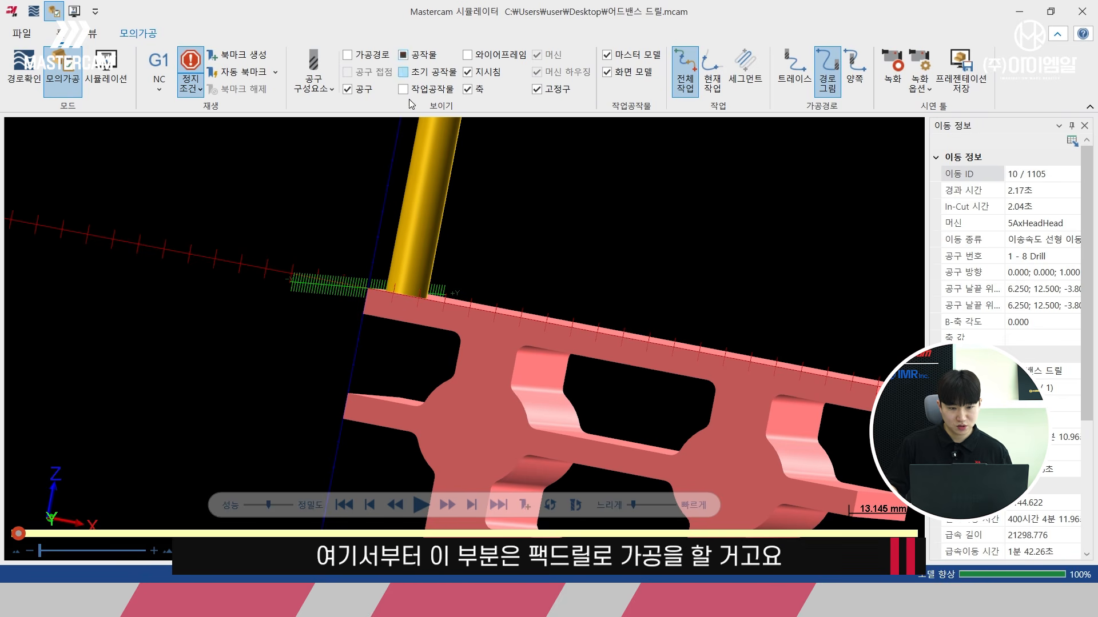
click(403, 72)
Step: Step through the drilling of the remaining plates in the first hole and examine the cuts in close-up and isometric views
scroll(441, 296, up, 3)
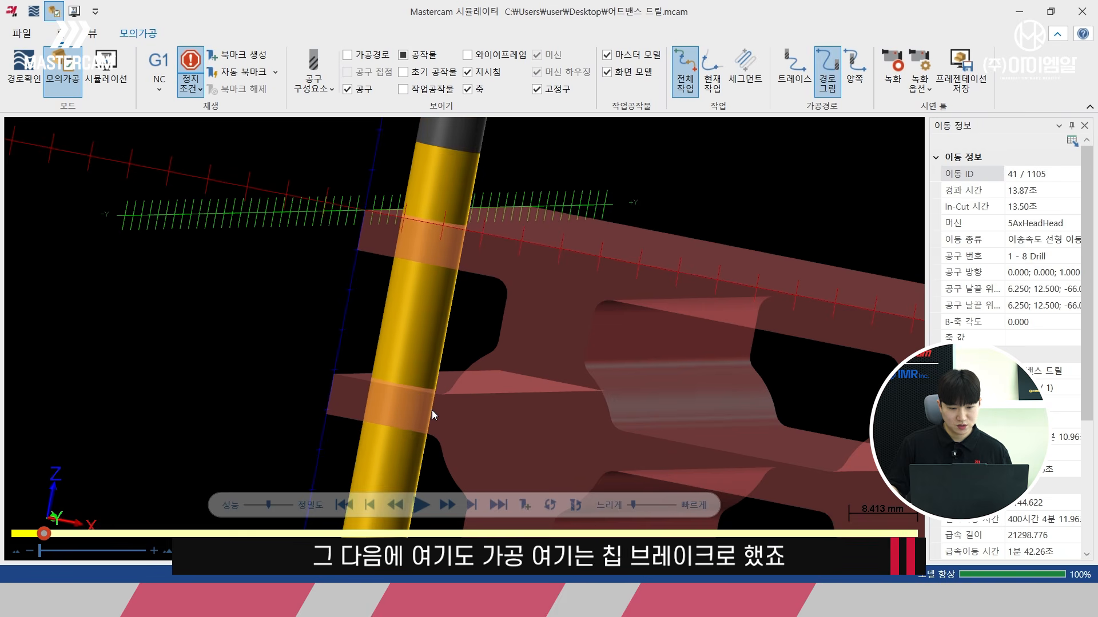
scroll(464, 256, down, 3)
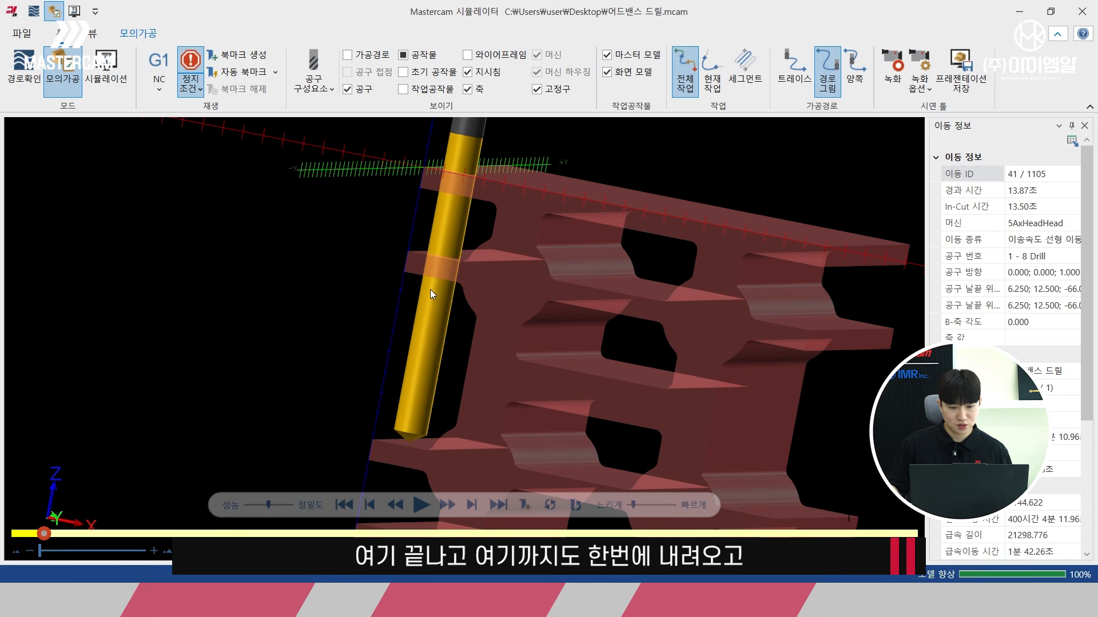
scroll(429, 399, up, 5)
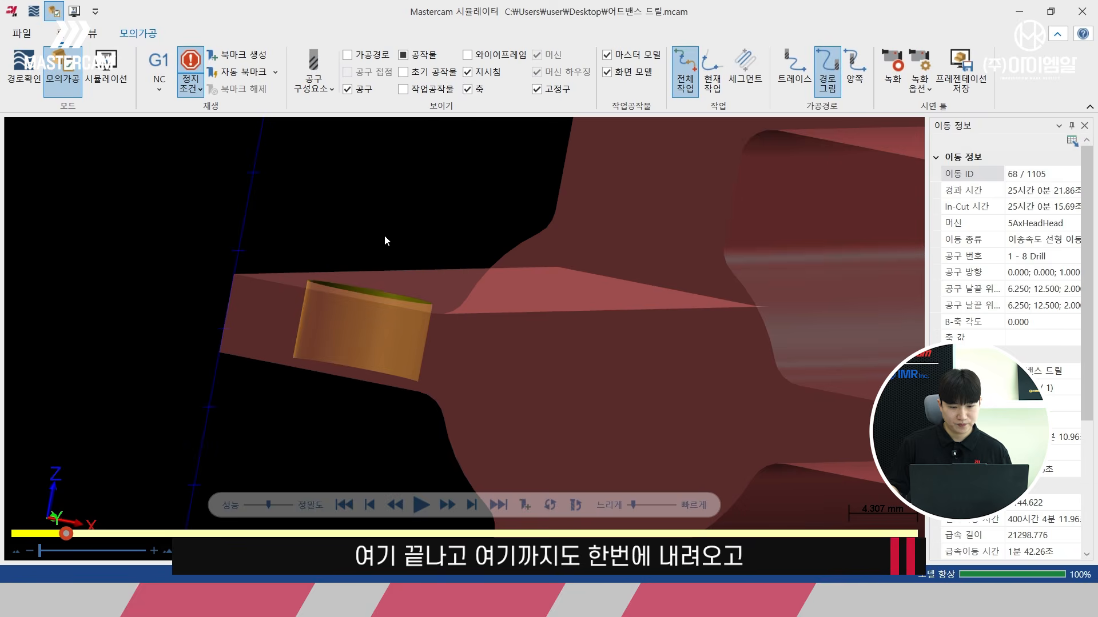
right_click(365, 200)
click(411, 320)
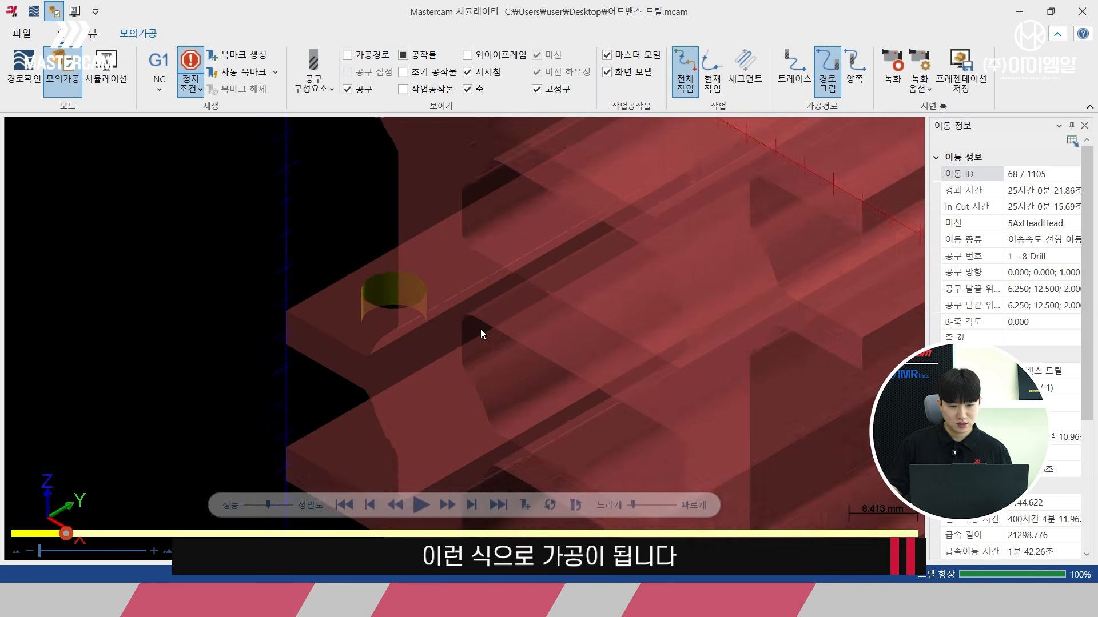
Step: Play the simulation through all holes at a faster speed with opaque stock, inspect the drilled part, and close the simulator
click(419, 504)
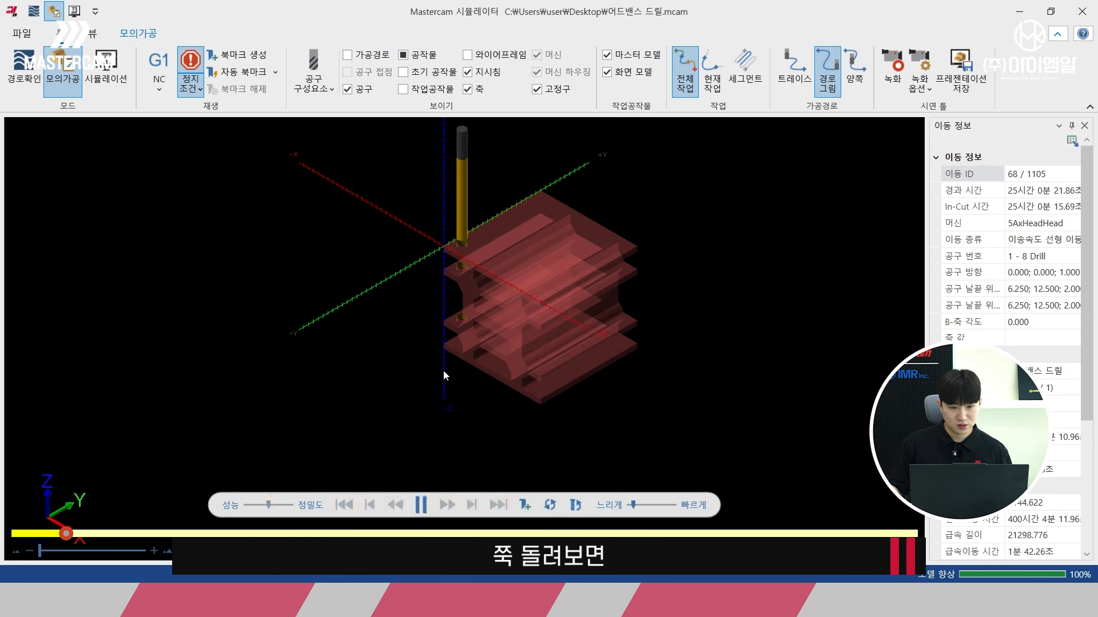
click(416, 55)
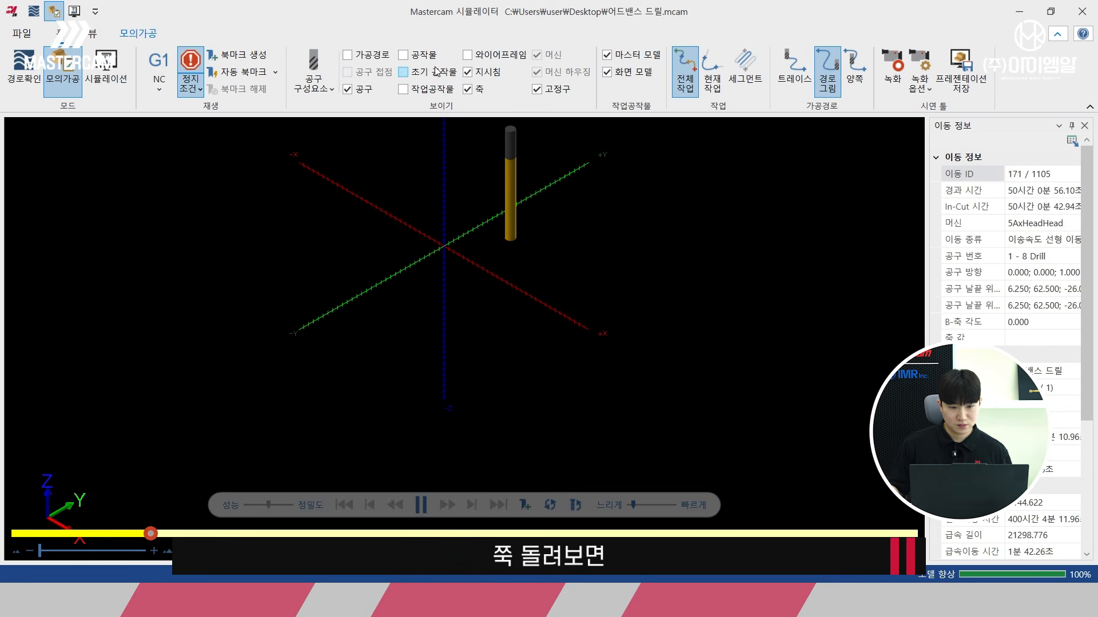
click(415, 54)
scroll(512, 315, up, 3)
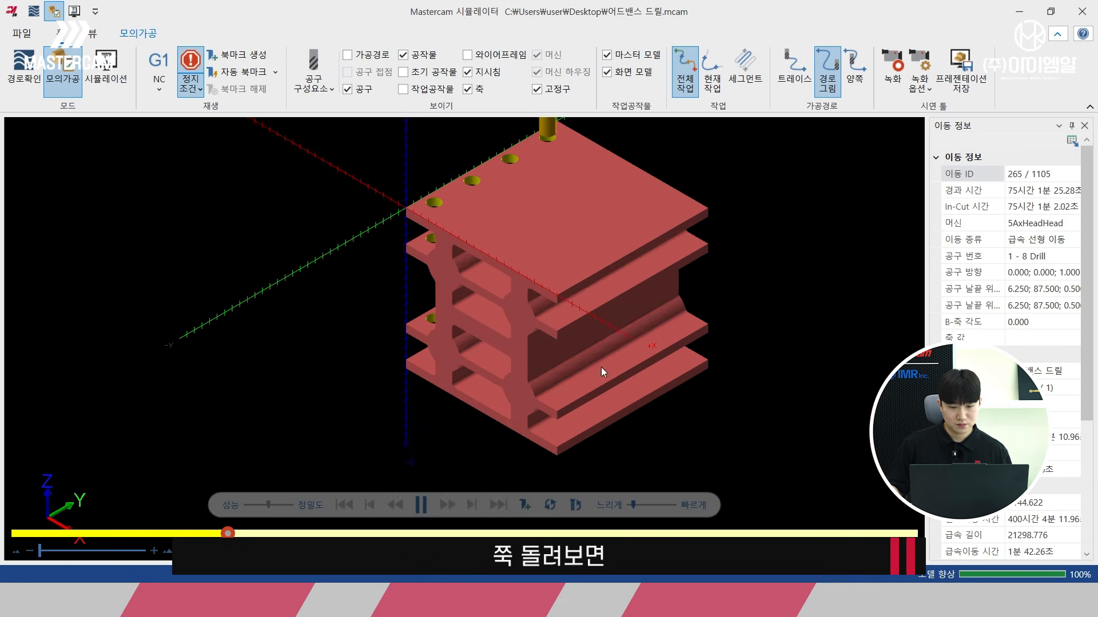
click(654, 506)
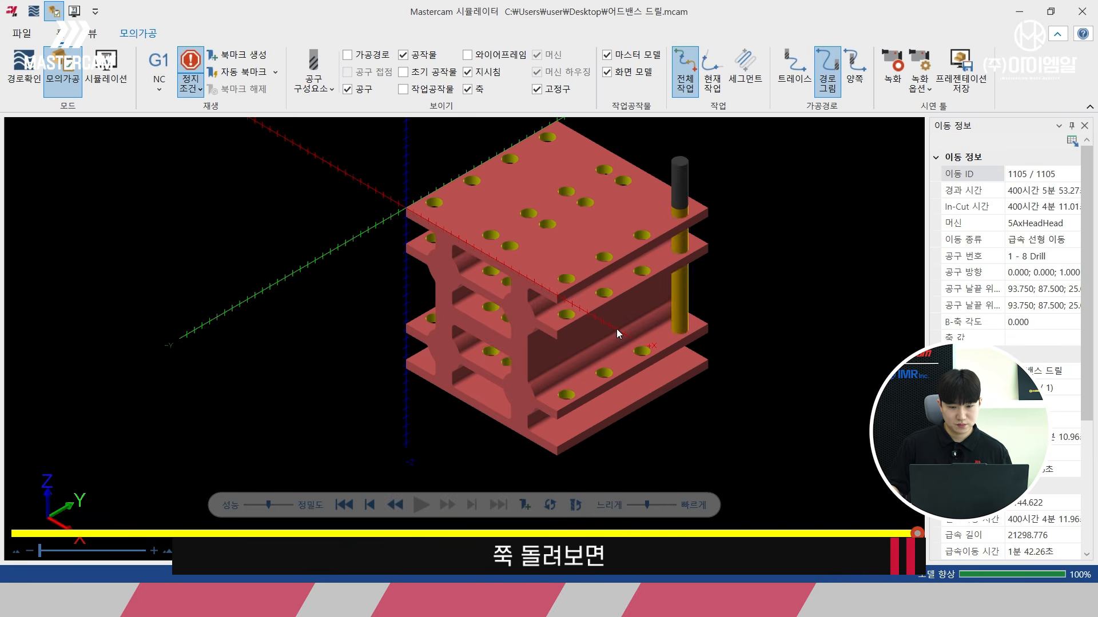
middle_drag(548, 328, 829, 168)
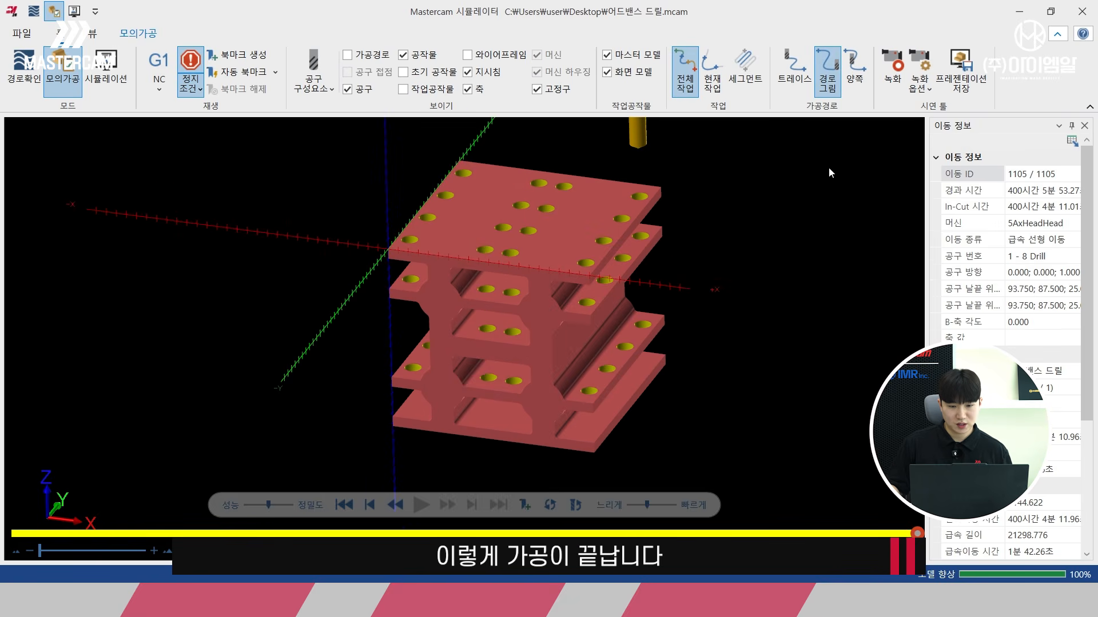
click(1090, 7)
Step: Examine the air gaps between the plates along the drill toolpath from the front and from angled views
right_click(527, 218)
click(562, 313)
scroll(772, 286, up, 5)
right_click(527, 223)
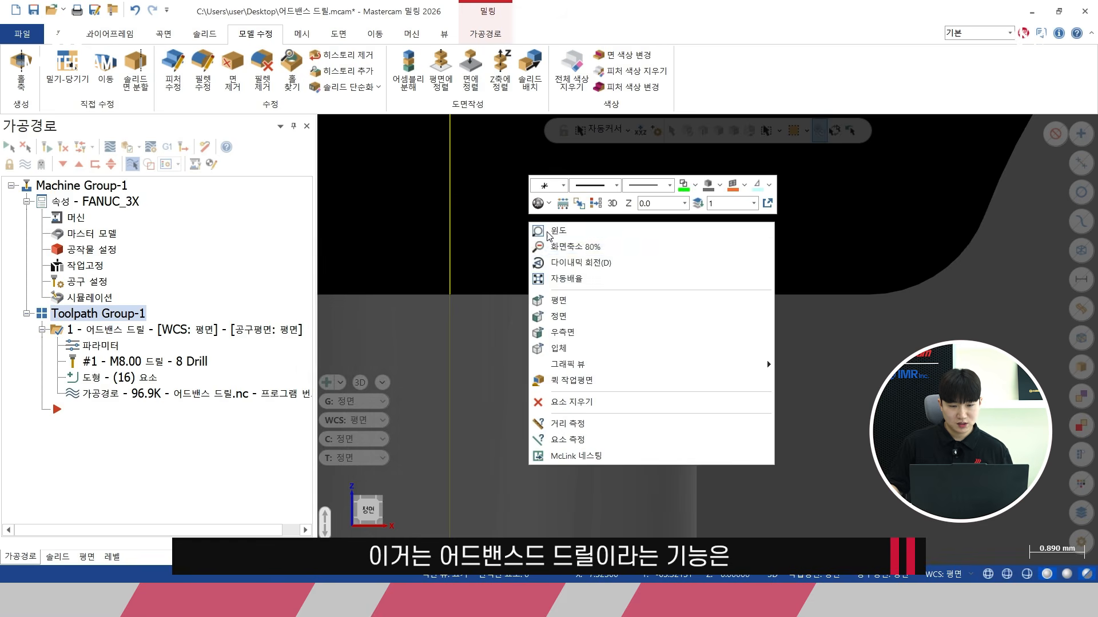
click(578, 280)
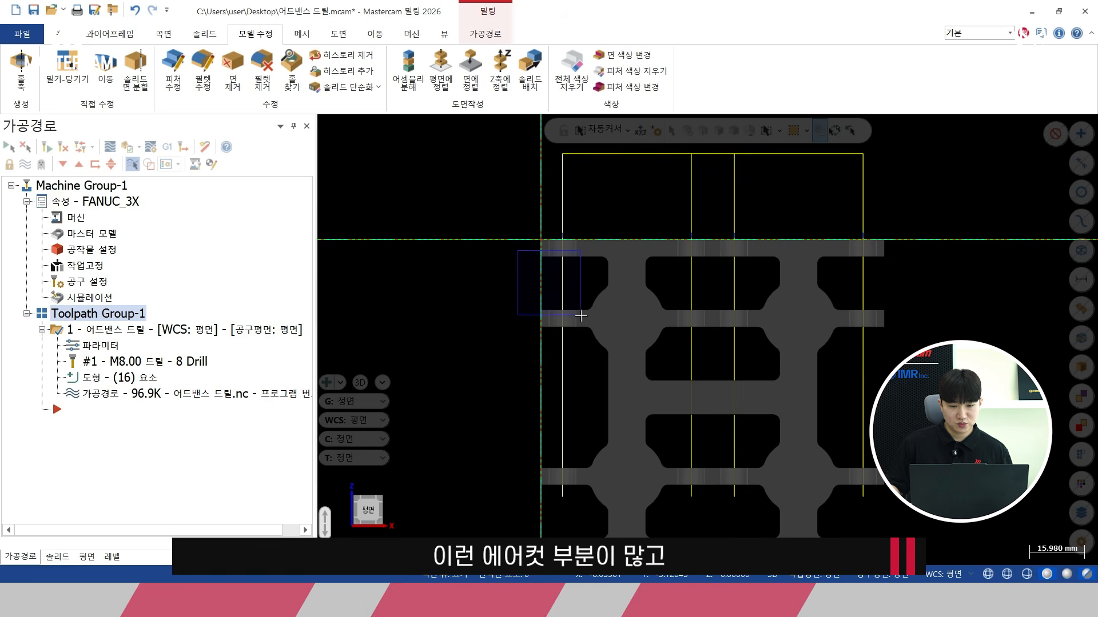
drag(491, 315, 587, 478)
drag(491, 470, 571, 536)
middle_drag(662, 281, 600, 326)
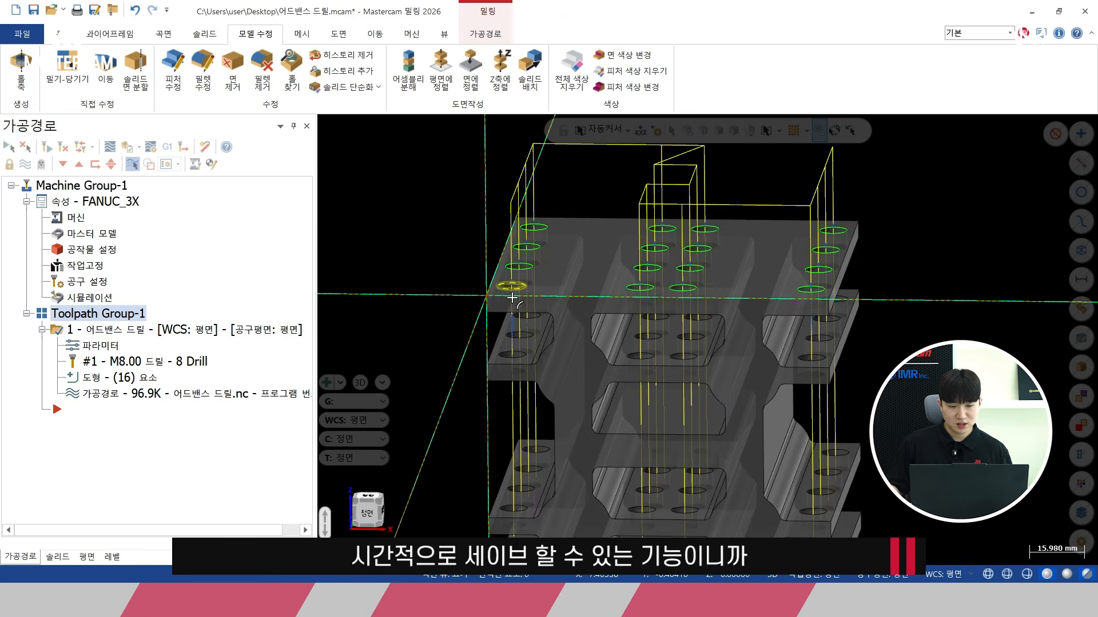
middle_drag(604, 223, 525, 284)
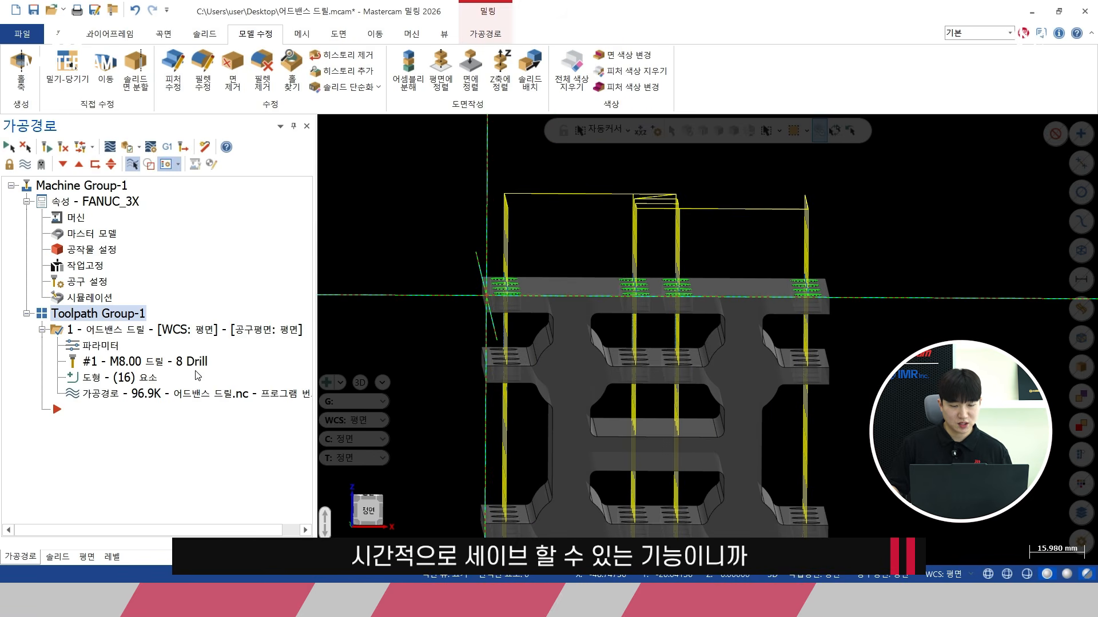
middle_drag(455, 232, 487, 280)
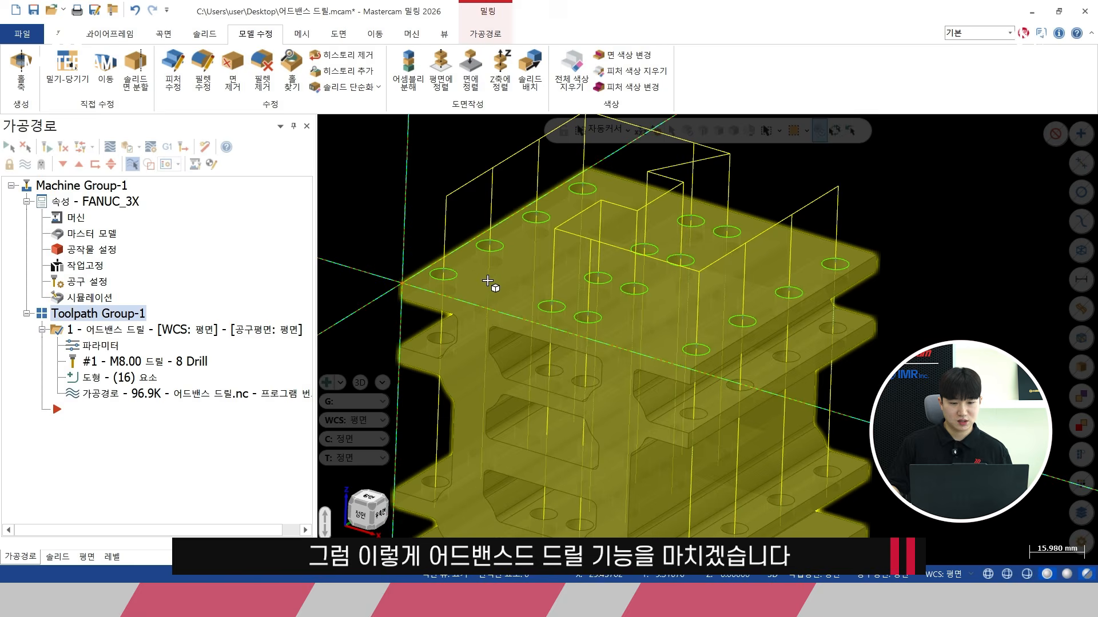